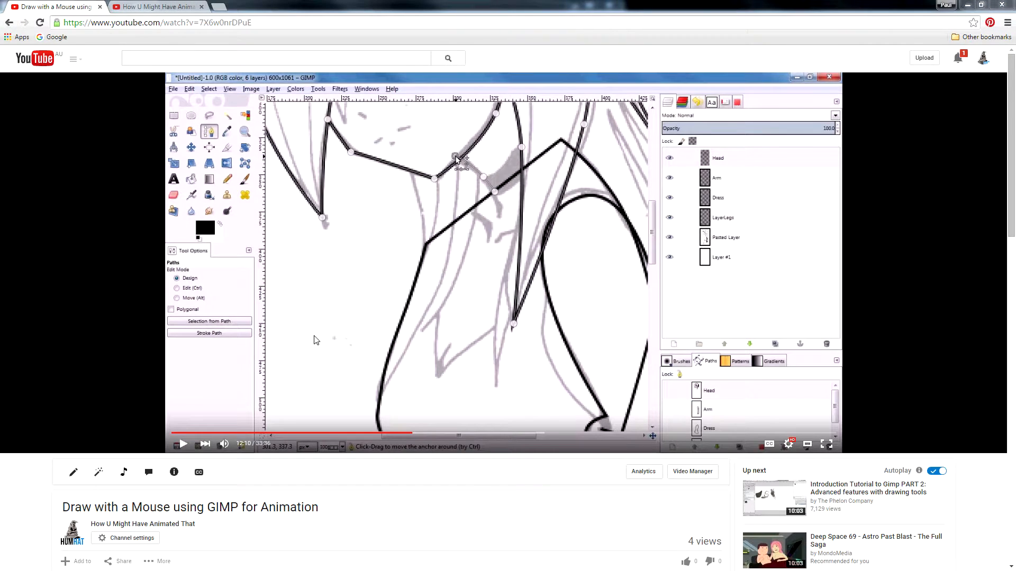
- Switch to GIMP, make the Head path visible in the purple-haired girl image and load it for editing with the Paths tool
key(alt+Tab)
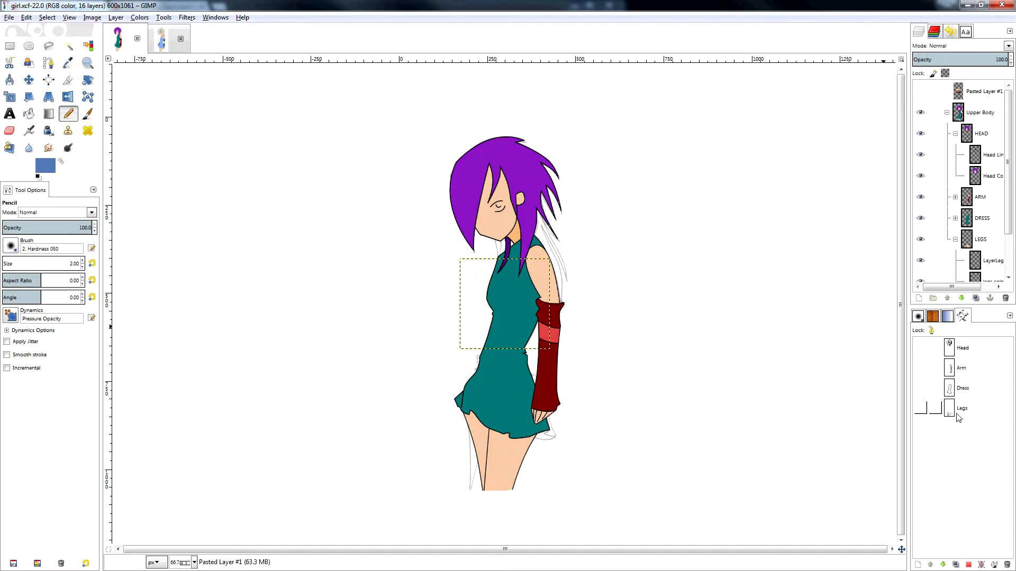
click(963, 407)
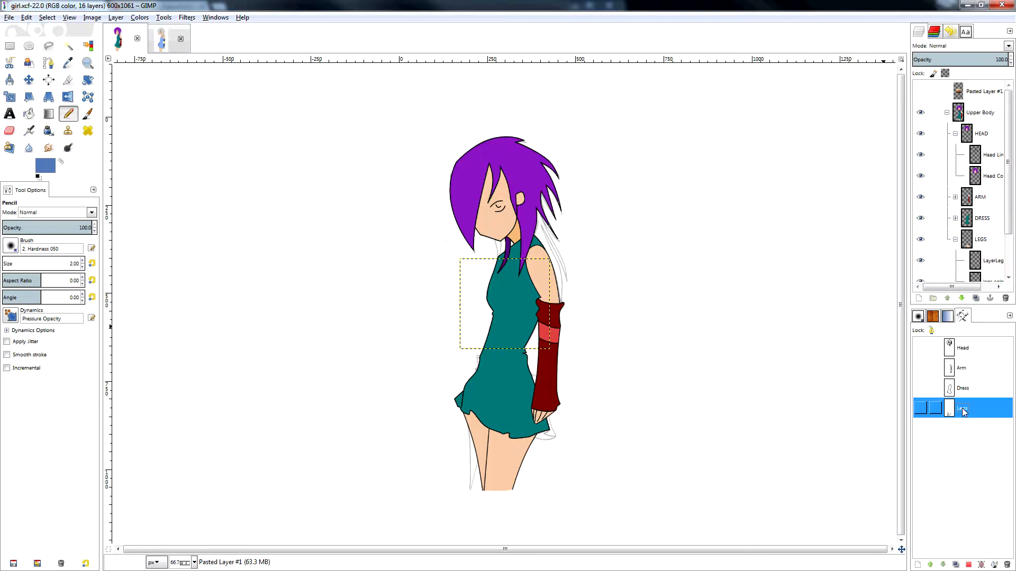
click(964, 389)
click(963, 368)
click(963, 354)
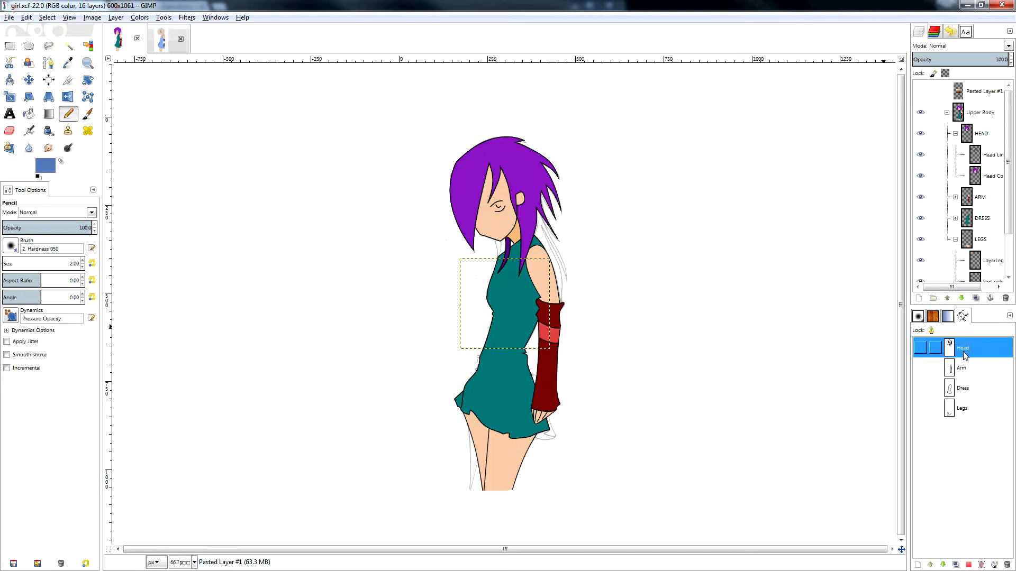
click(923, 348)
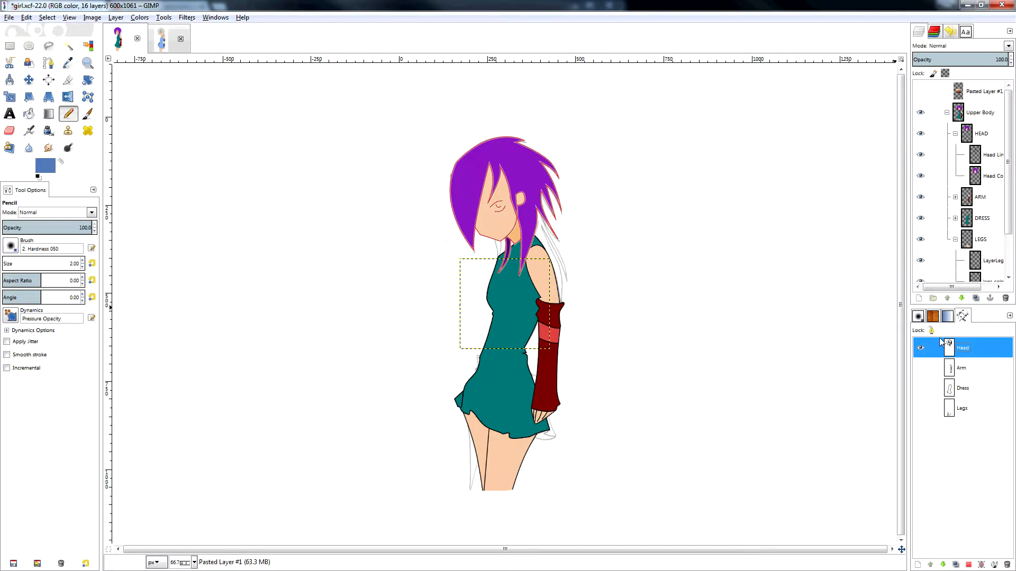
right_click(980, 352)
click(910, 356)
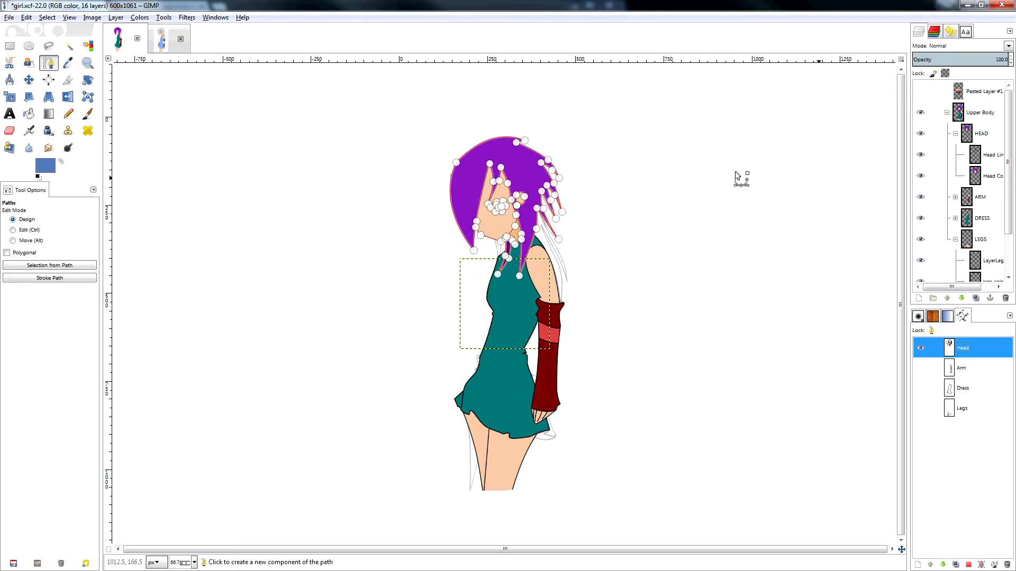
- Switch to the girl2.xcf image, view it at 100% and make the arm path visible, leaving the body path hidden
click(161, 38)
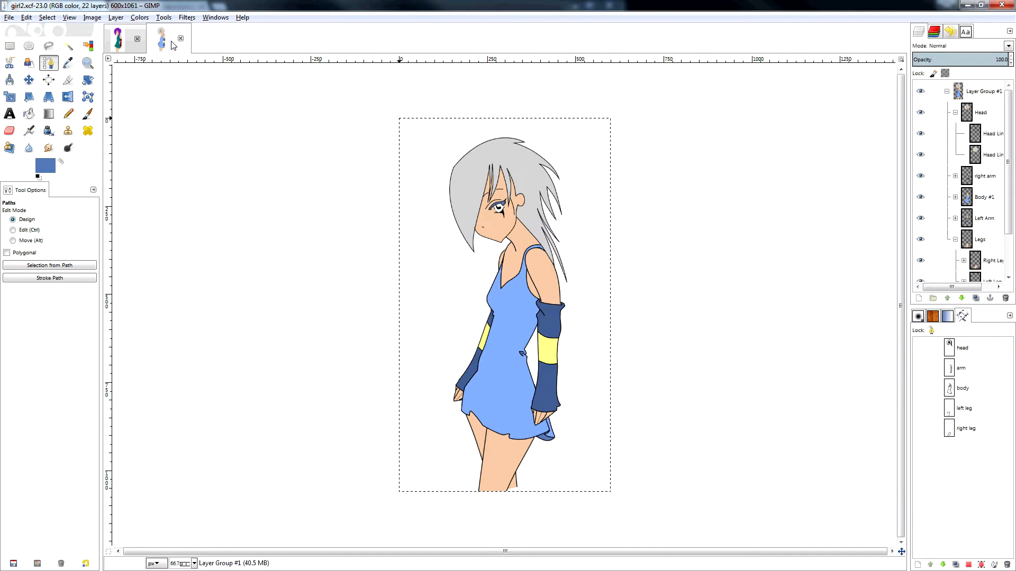
key(1)
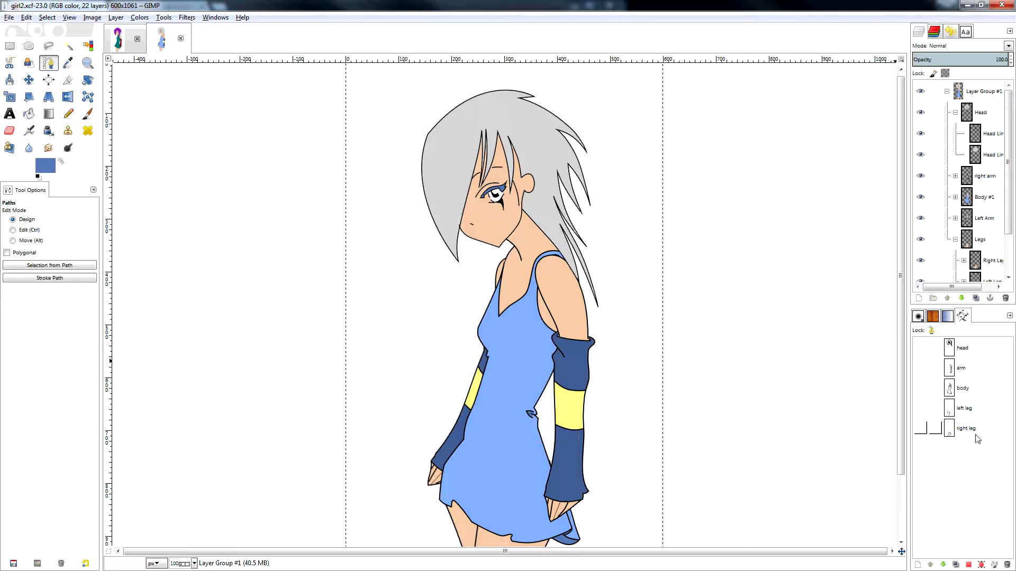
scroll(647, 444, down, 3)
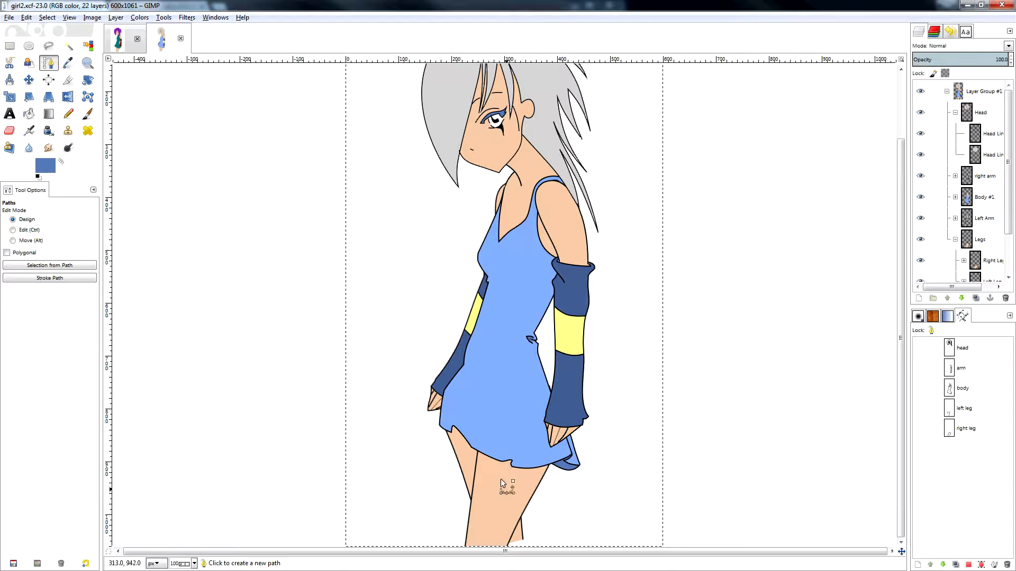
click(967, 390)
click(920, 388)
click(919, 388)
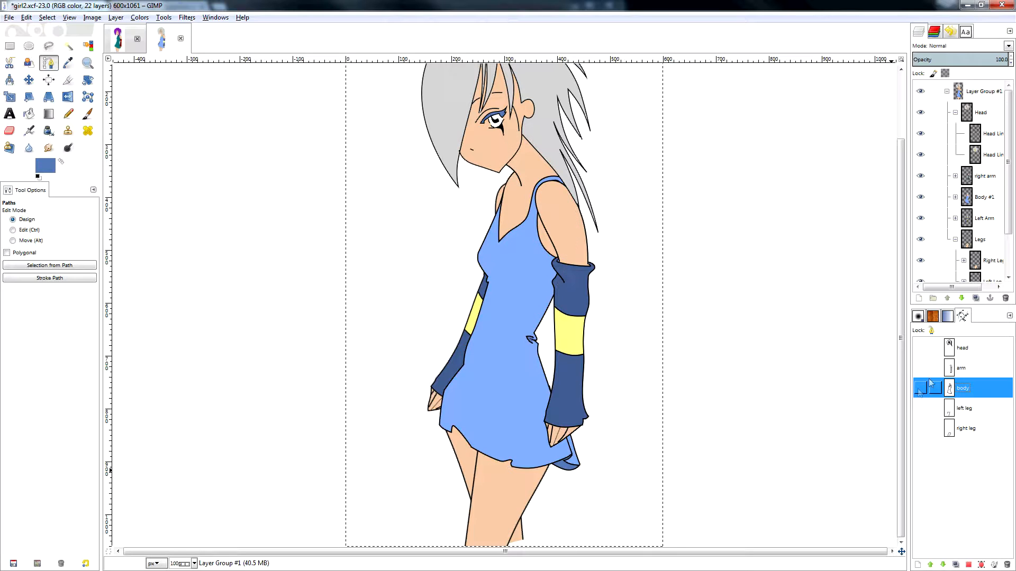
click(919, 368)
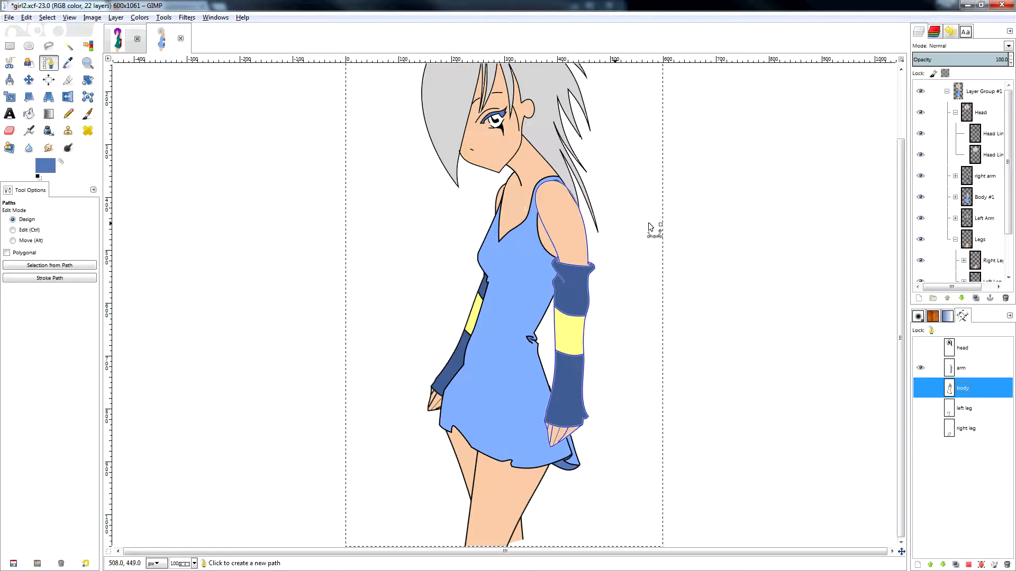
- Try rotating the Left Arm layer group around its shoulder to raise the arm forward
click(983, 180)
click(984, 199)
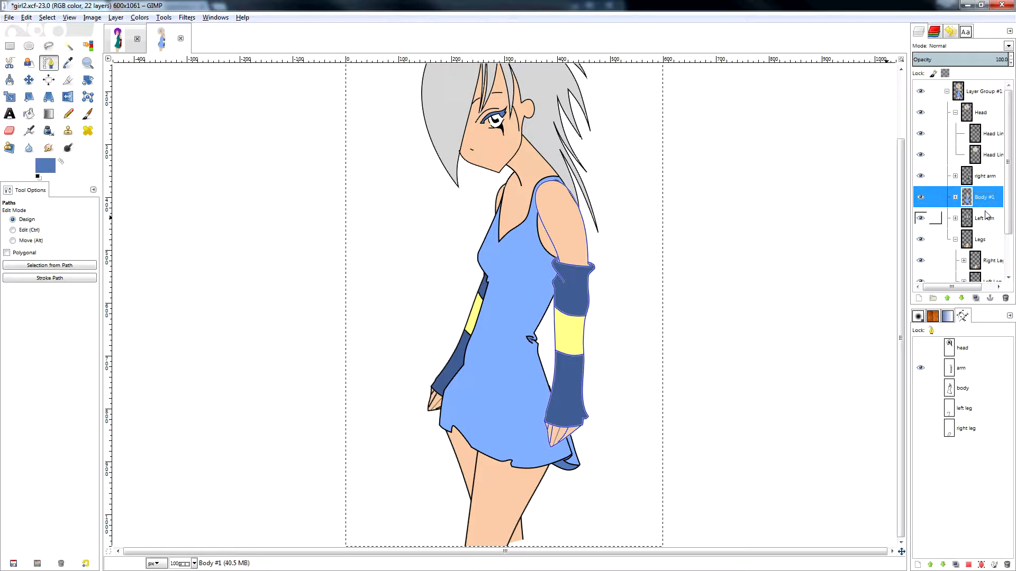
click(986, 223)
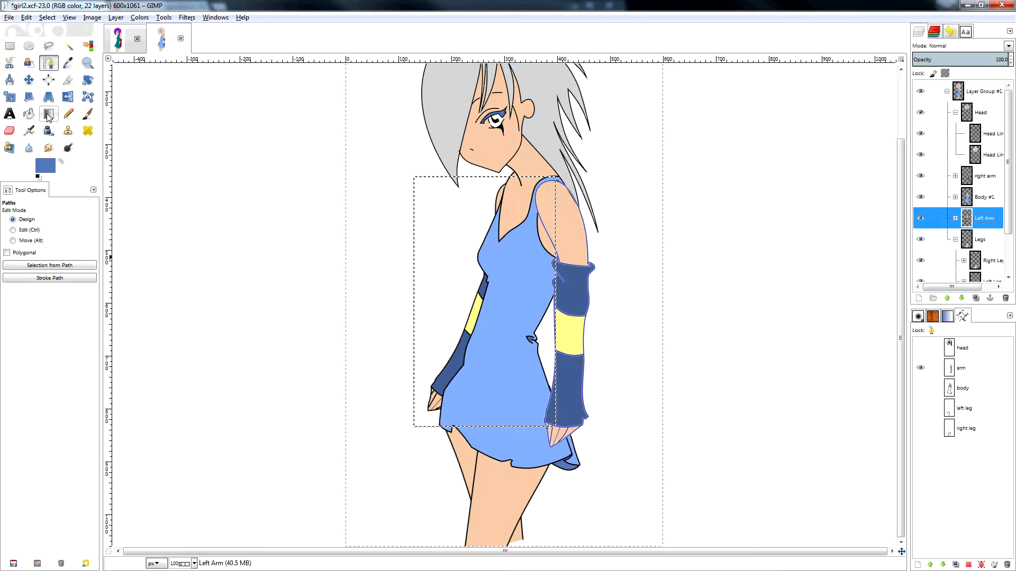
click(90, 83)
click(513, 292)
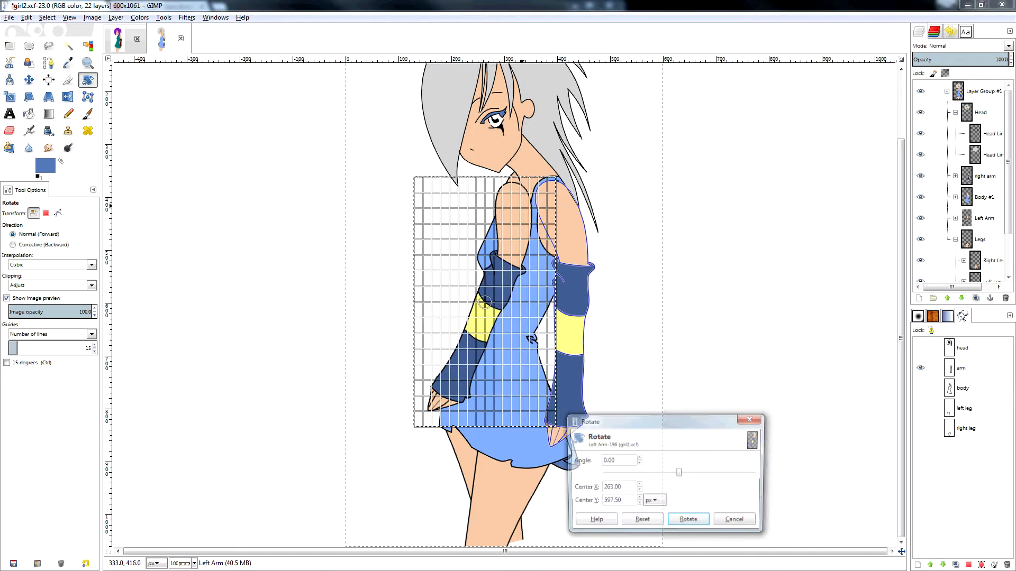
drag(485, 302, 516, 216)
drag(472, 396, 403, 331)
click(691, 517)
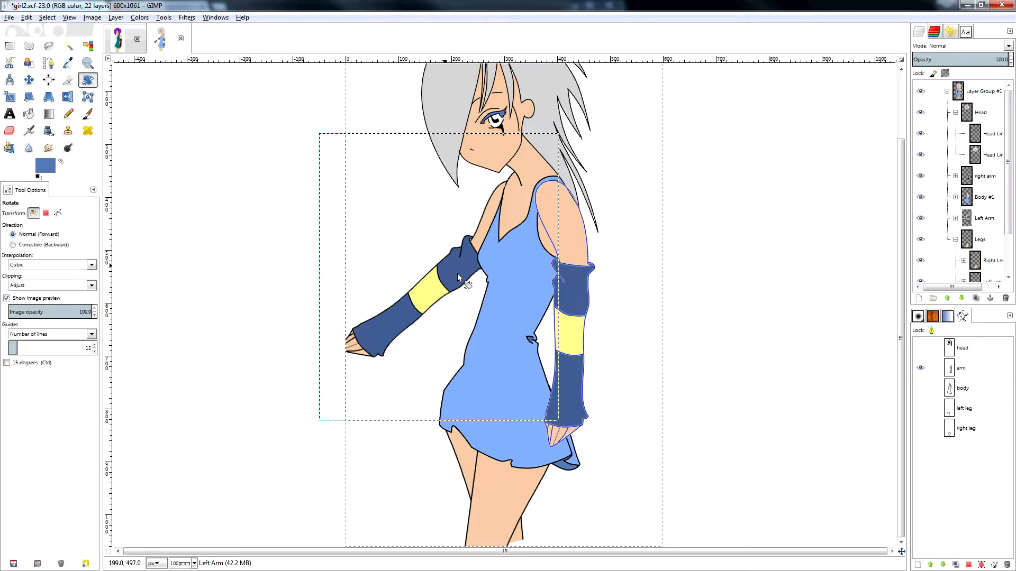
key(ctrl+z)
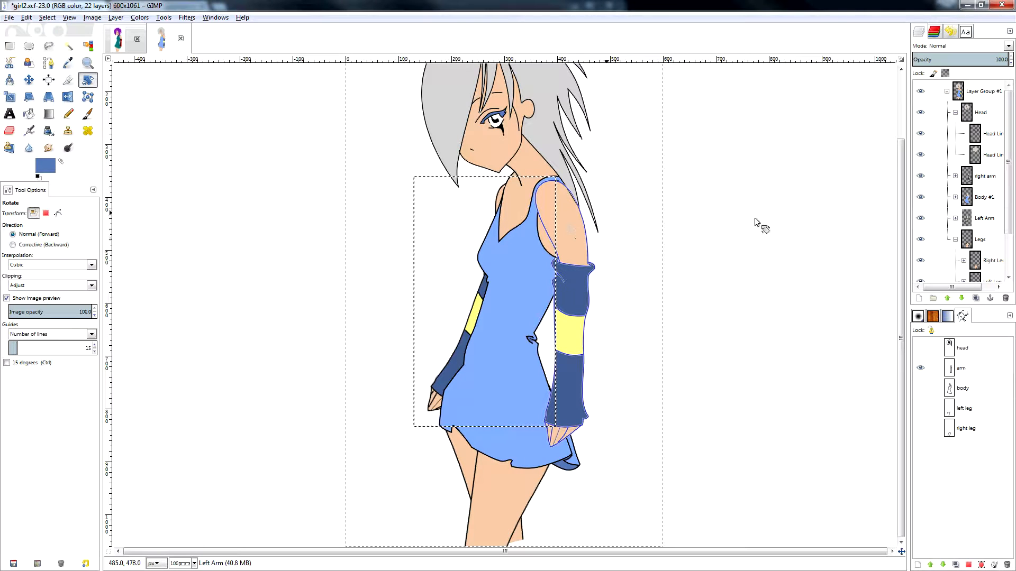
- Autocrop the Left Arm layer group to fit its content
right_click(982, 219)
key(Escape)
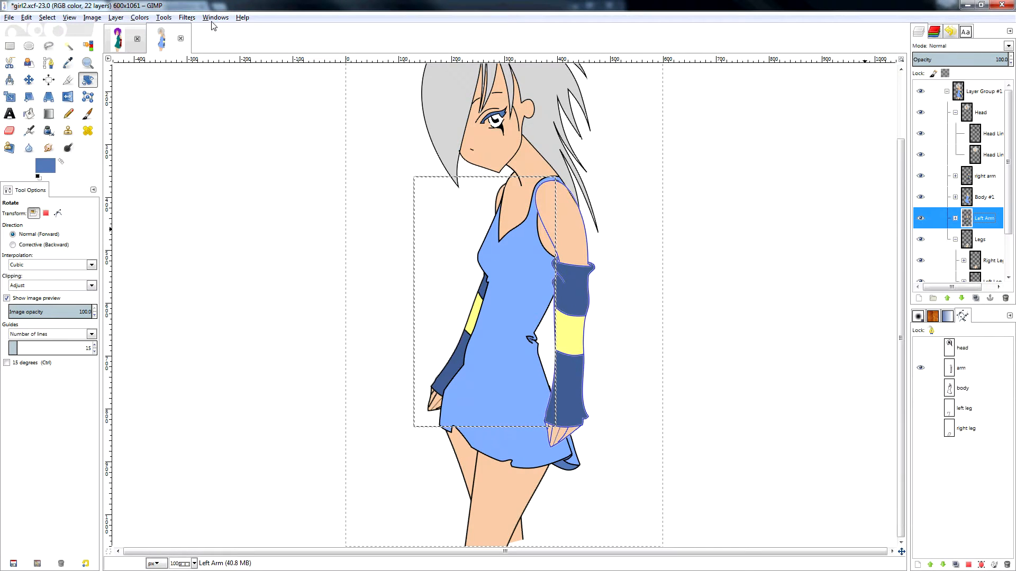
click(116, 18)
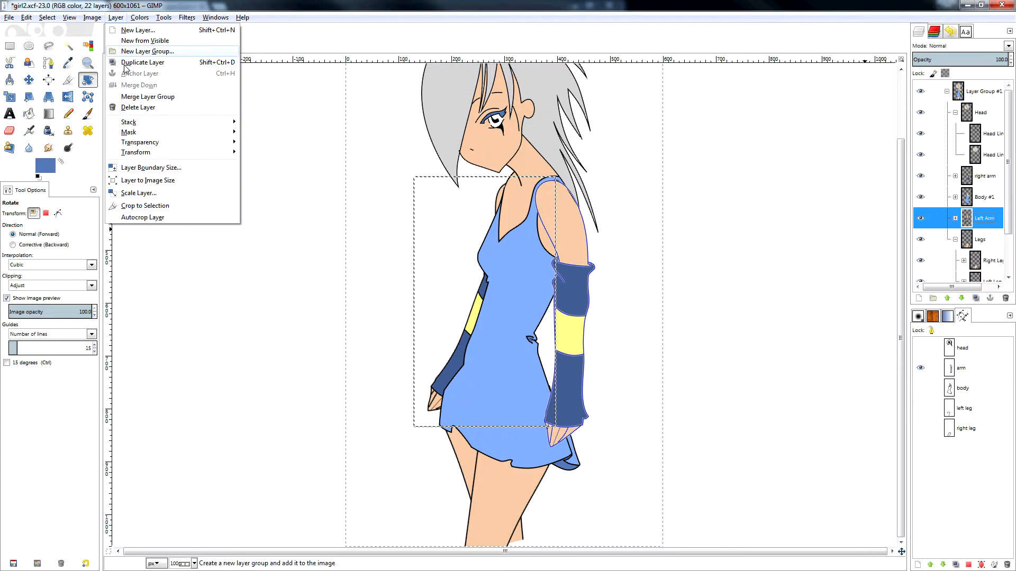
click(138, 211)
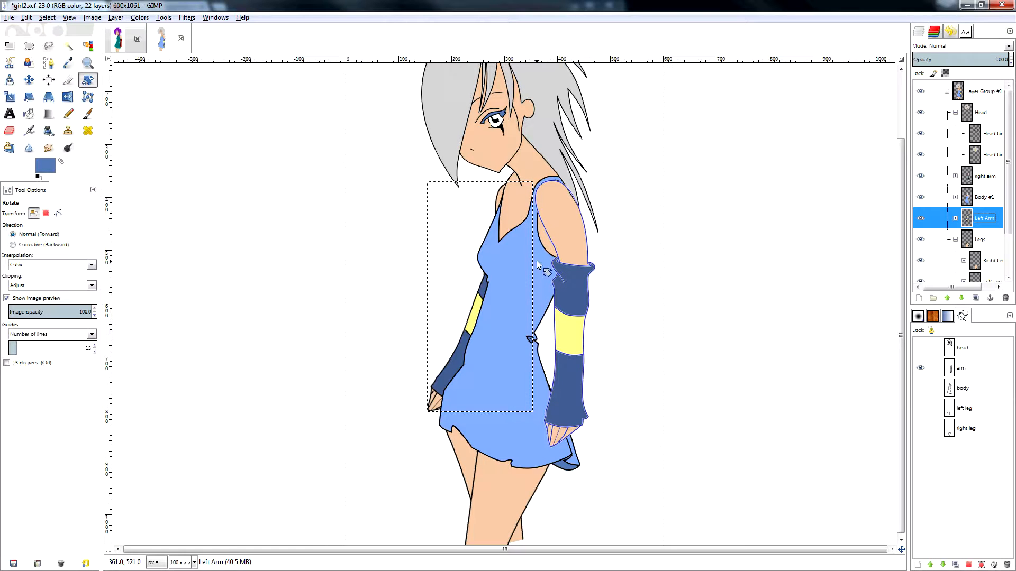
scroll(538, 243, up, 3)
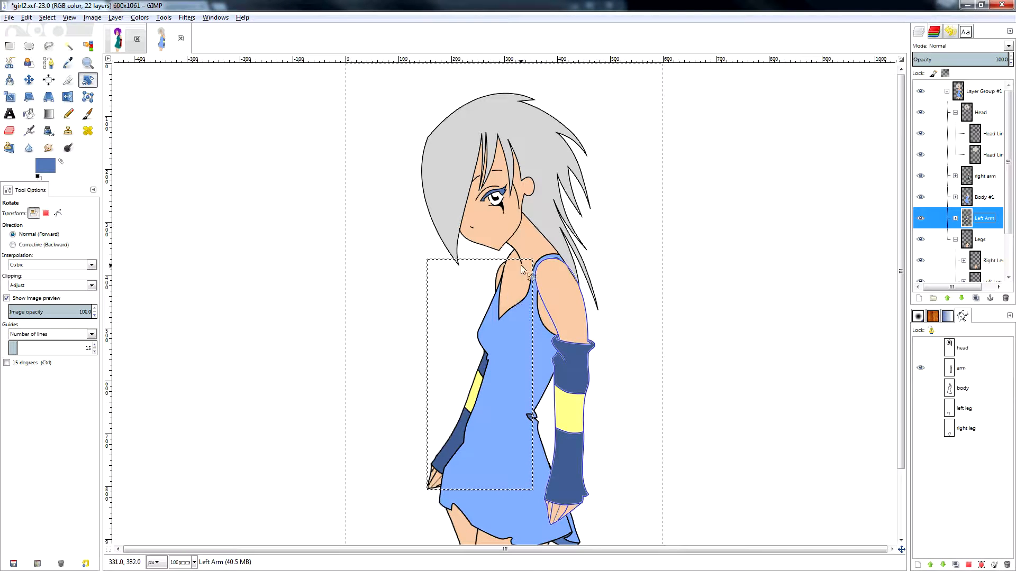
scroll(521, 269, down, 3)
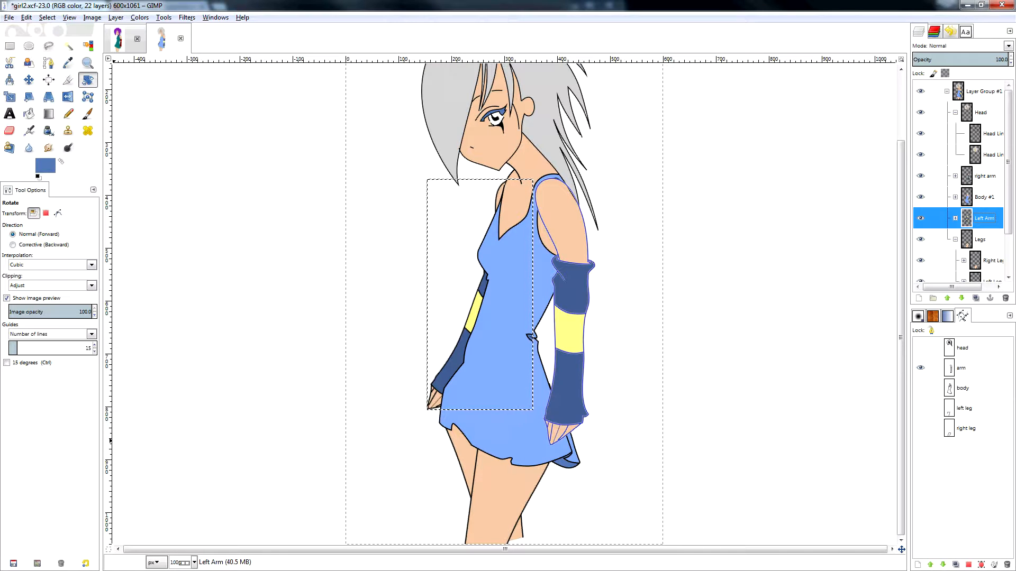
- Switch to the removable disk's file window and open right_AI from the mouths folder as a new image in GIMP
key(alt+Tab)
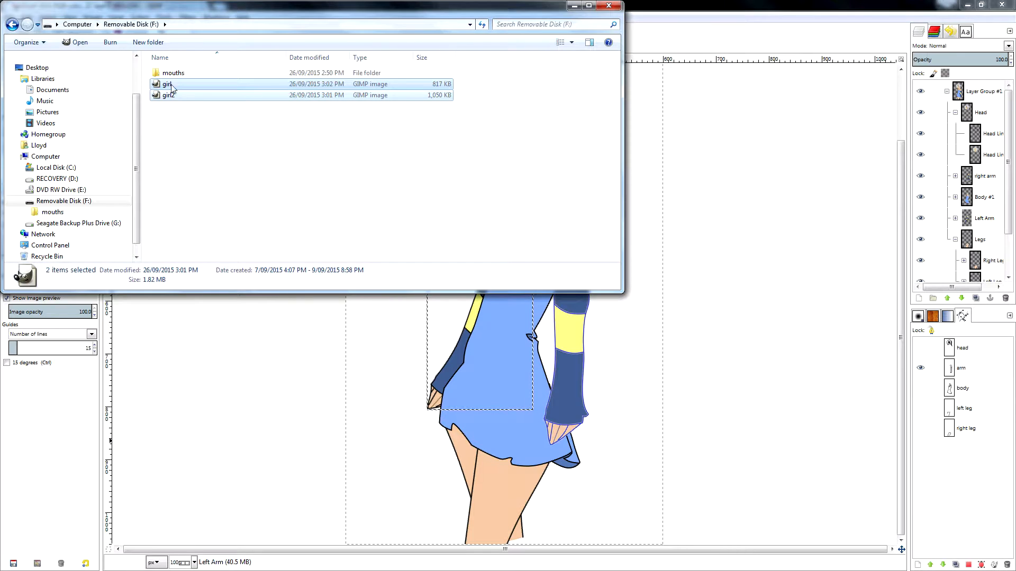
double_click(173, 73)
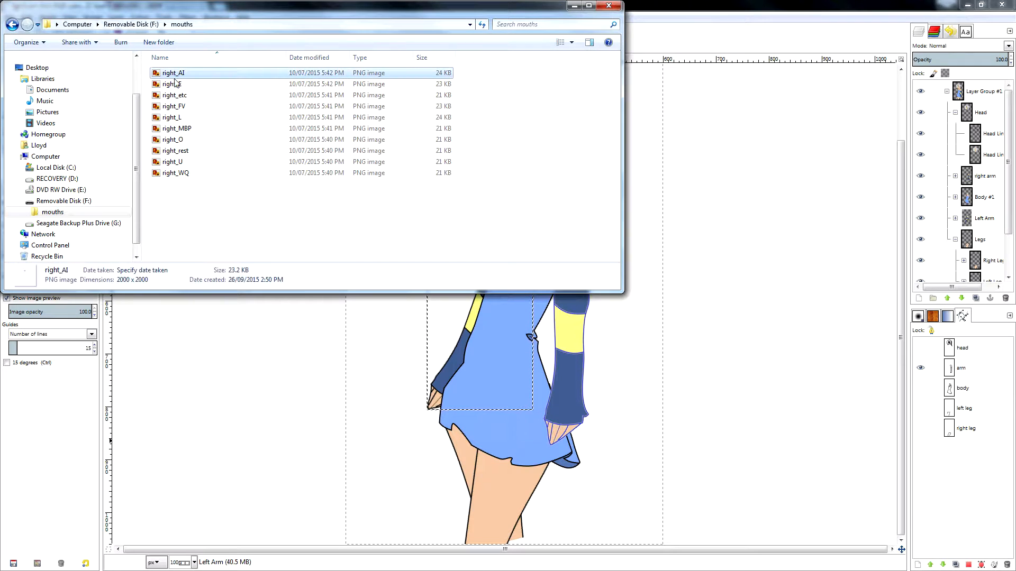
key(alt+Tab)
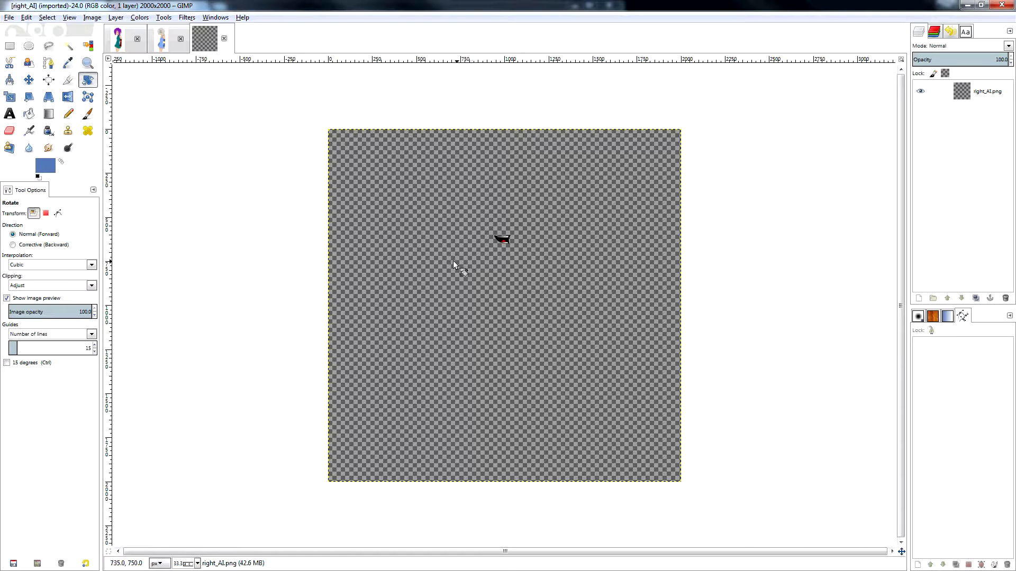
- Add the remaining mouth images, right_E through right_WQ, from the mouths folder as layers of the right_AI image
key(alt+Tab)
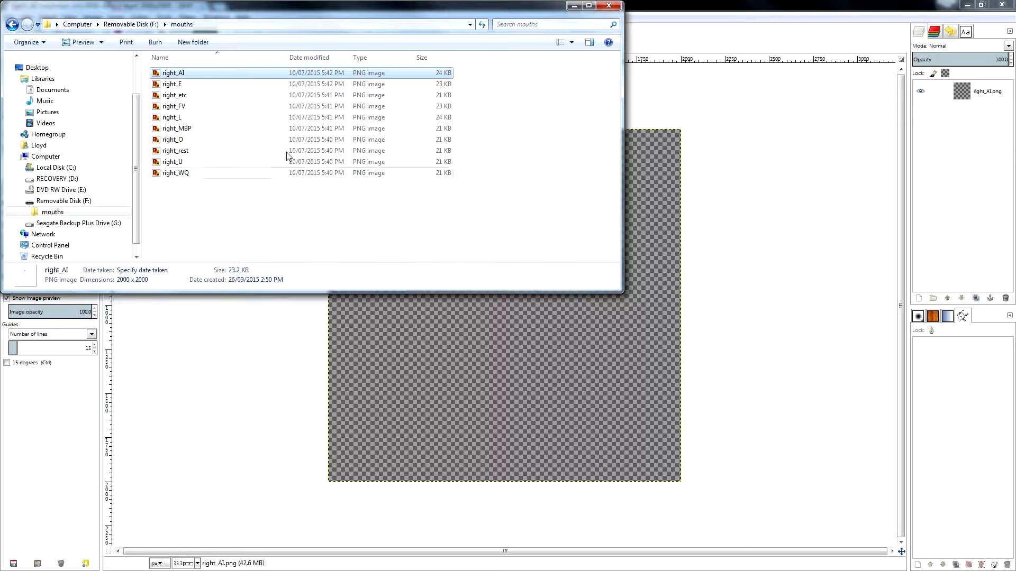
key(Down)
shift+click(189, 174)
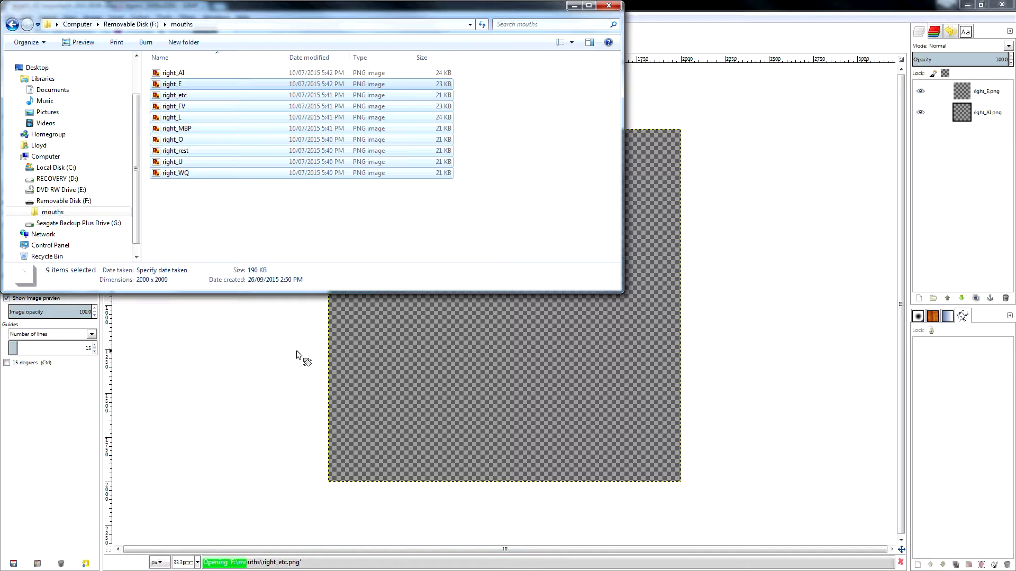
click(812, 22)
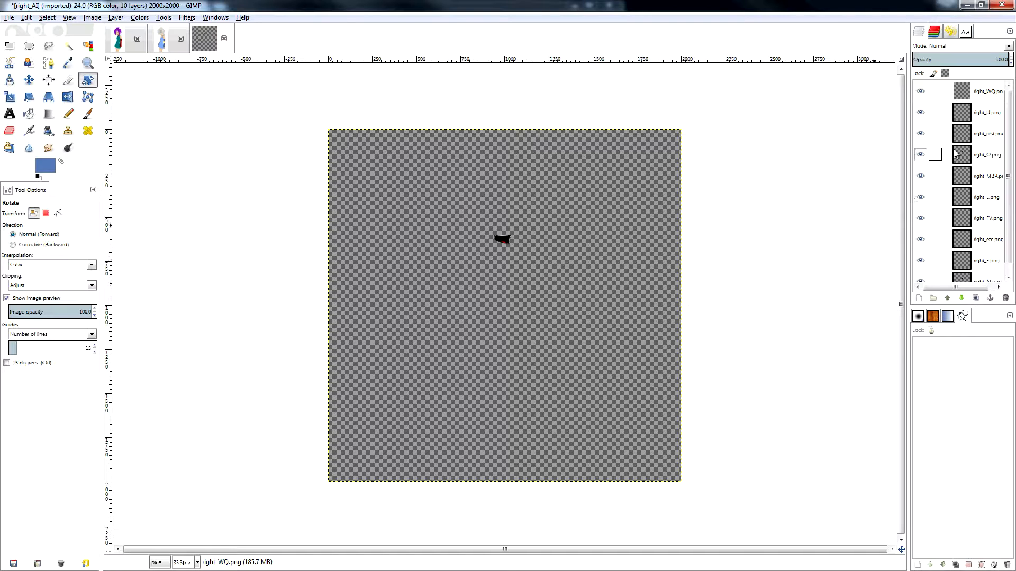
- Gather all the mouth layers into a new layer group and autocrop that group
right_click(973, 94)
click(935, 138)
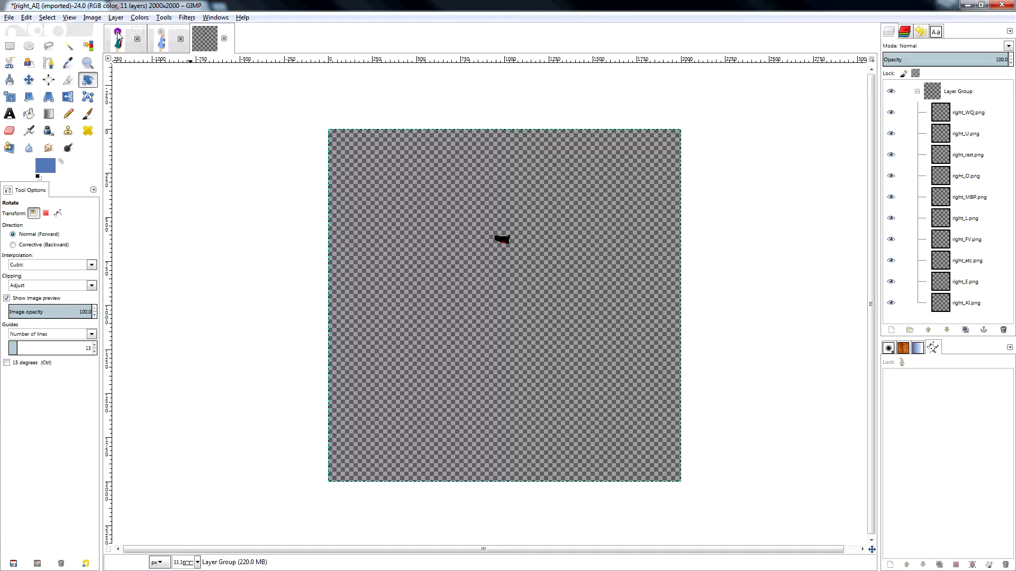
click(974, 95)
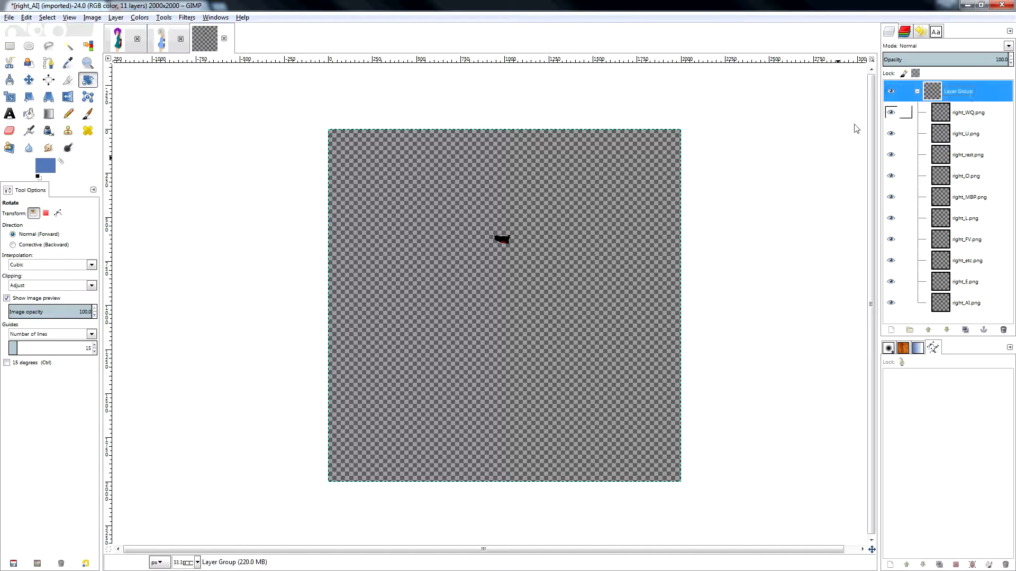
click(114, 18)
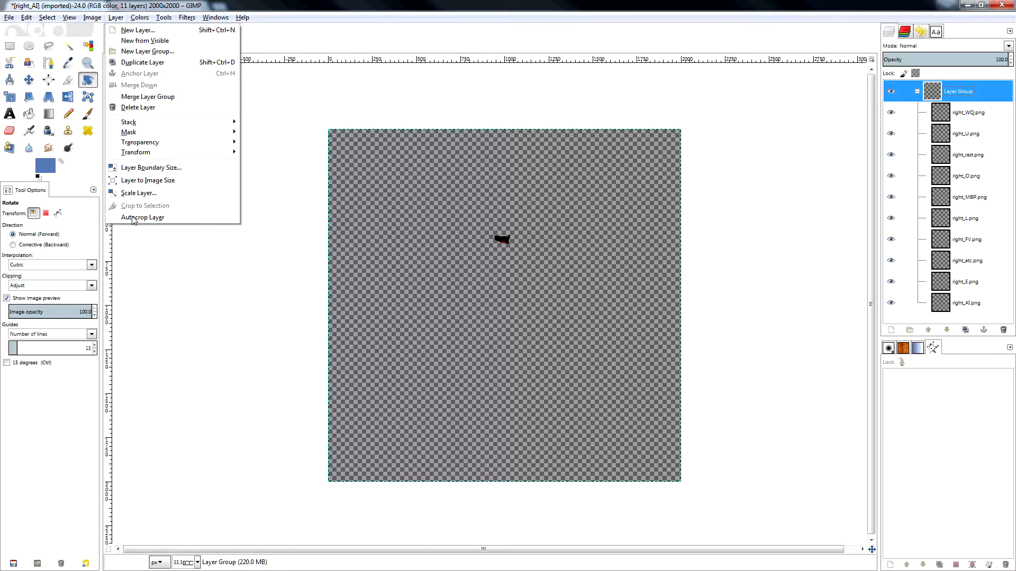
click(175, 252)
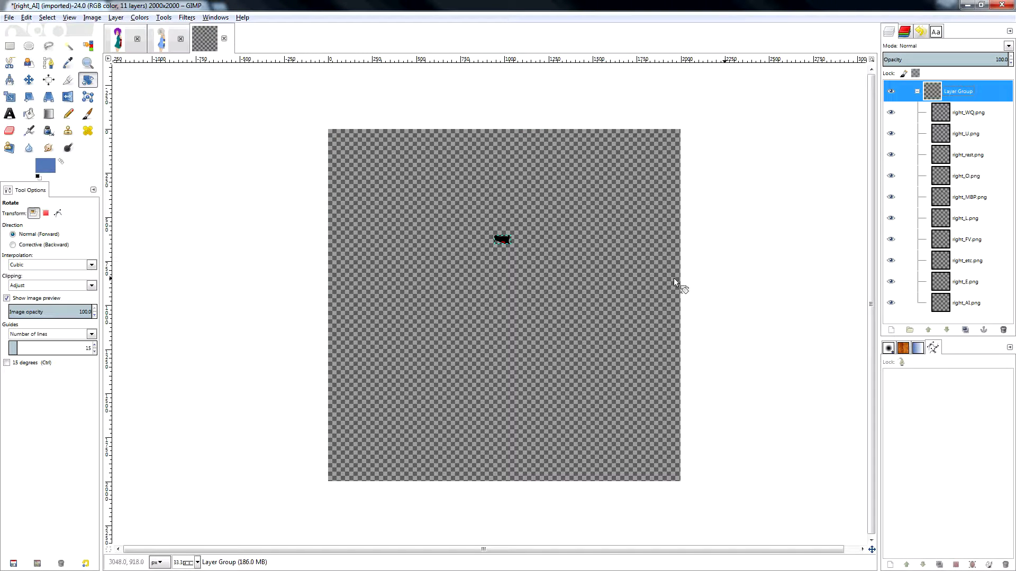
- Autocrop the whole image canvas to the mouth artwork
scroll(510, 240, up, 4)
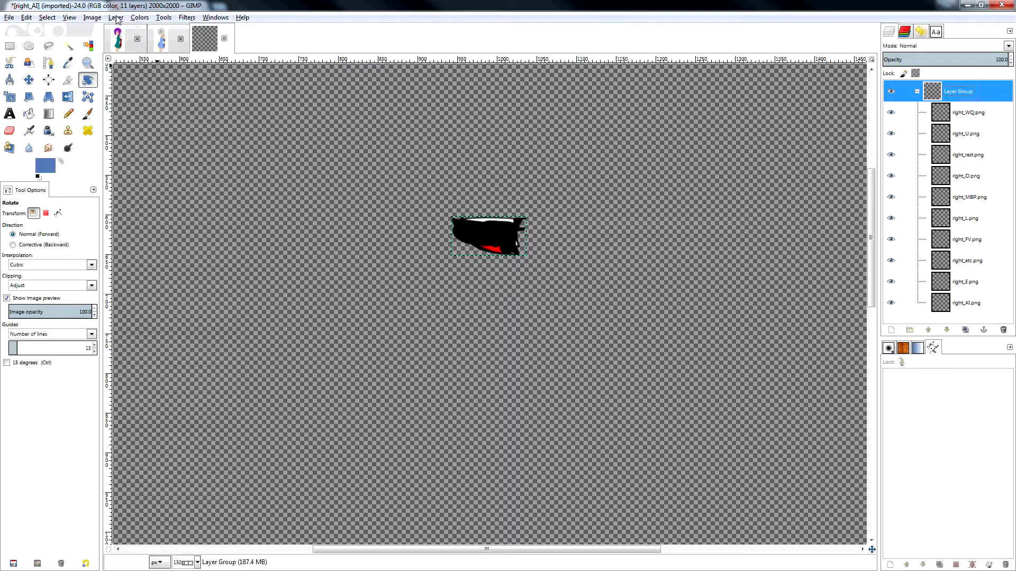
click(92, 17)
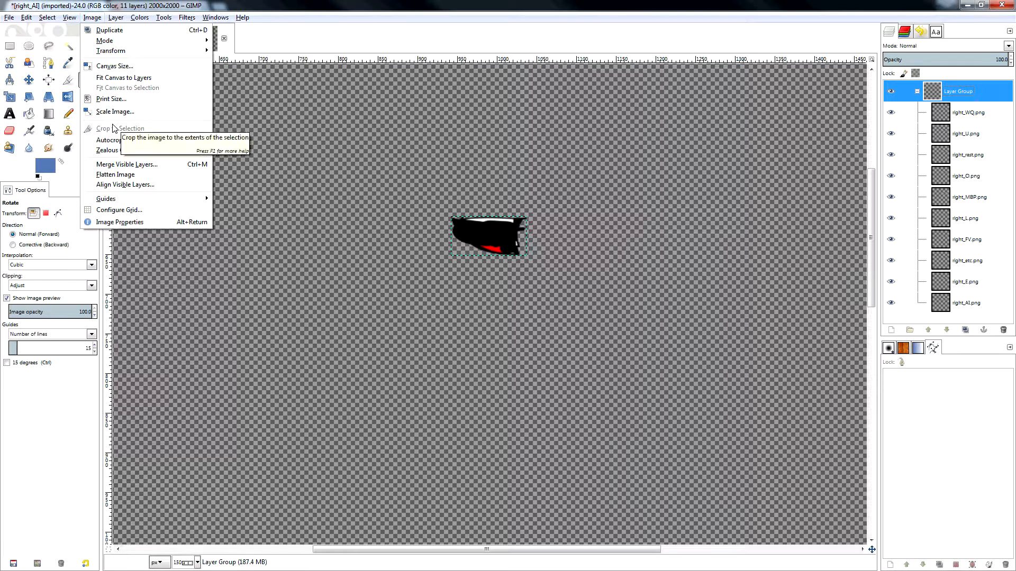
click(118, 140)
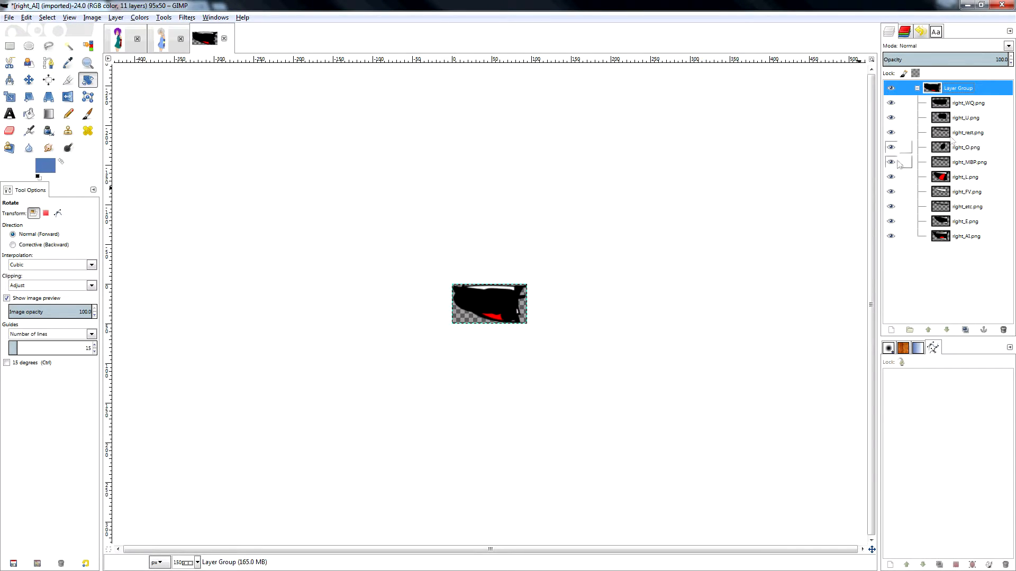
- Hide the mouth layers right_WQ through right_E, leaving only right_AI visible, and minimize the mouth reference chart
click(967, 105)
click(891, 103)
click(890, 118)
click(890, 132)
click(890, 147)
click(890, 162)
click(890, 176)
click(891, 192)
click(891, 206)
click(890, 221)
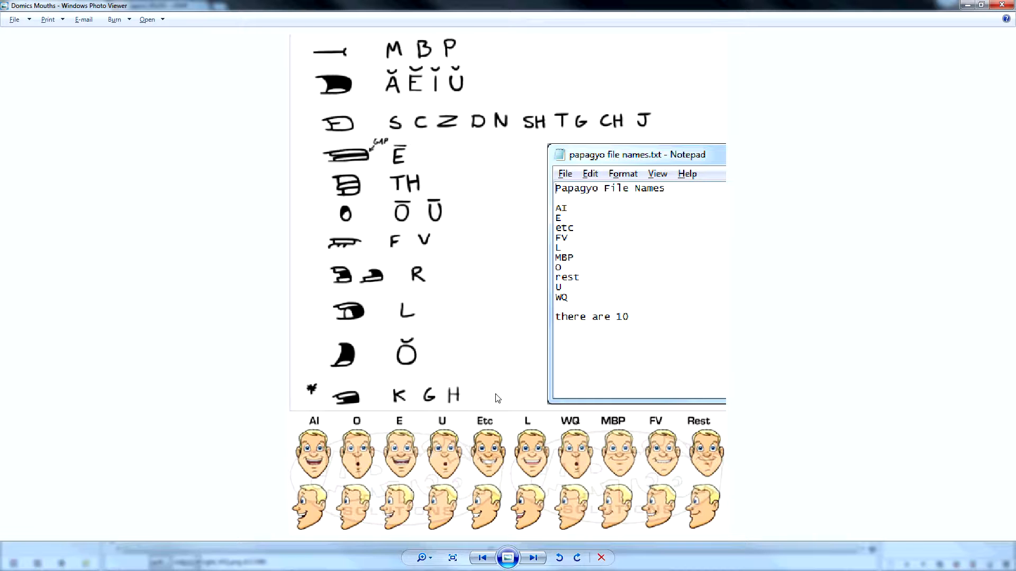
click(967, 5)
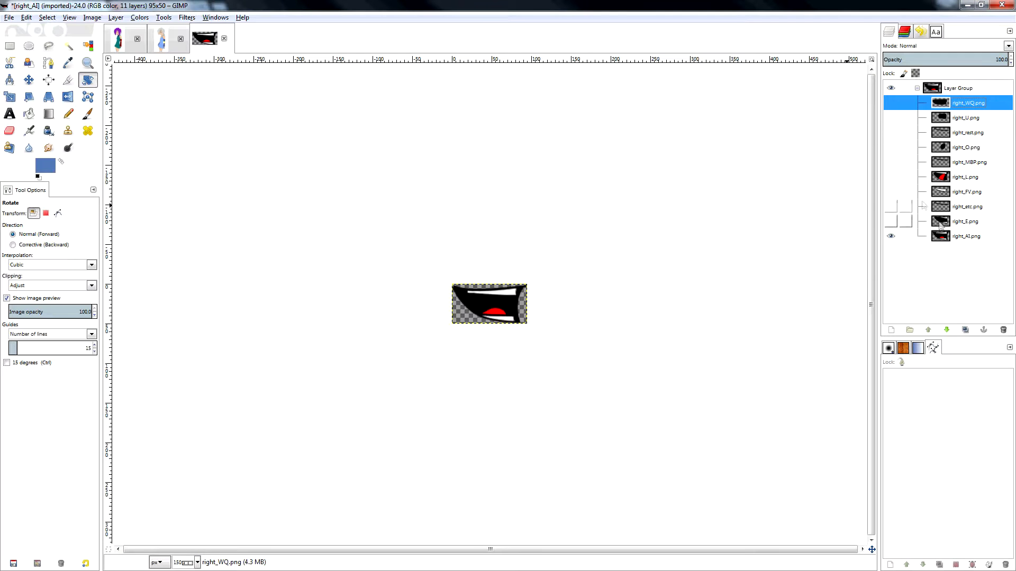
- Export the image with only the right_AI mouth visible as AI.png into the mouths folder, using the default PNG options
click(950, 236)
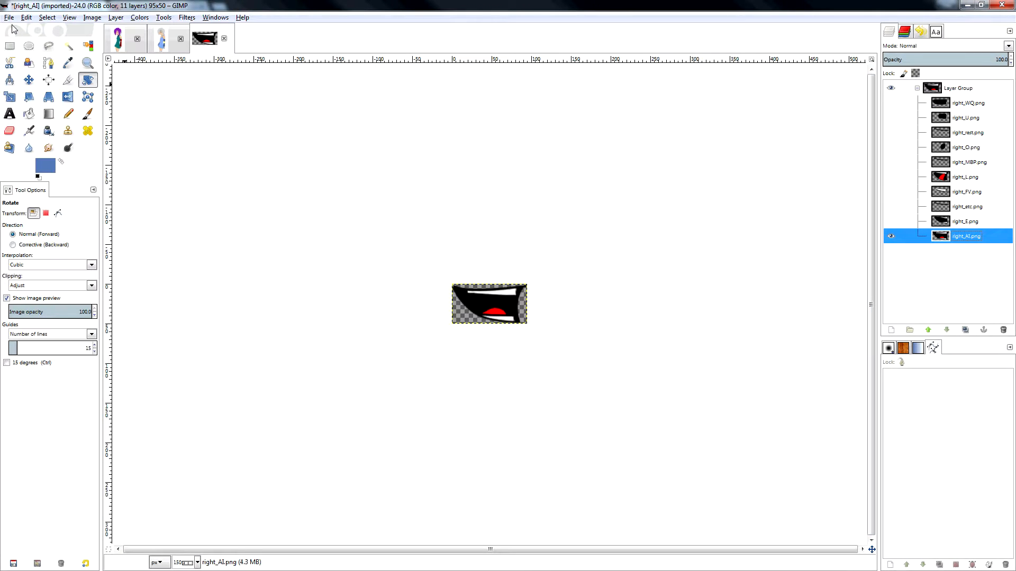
click(10, 17)
click(32, 160)
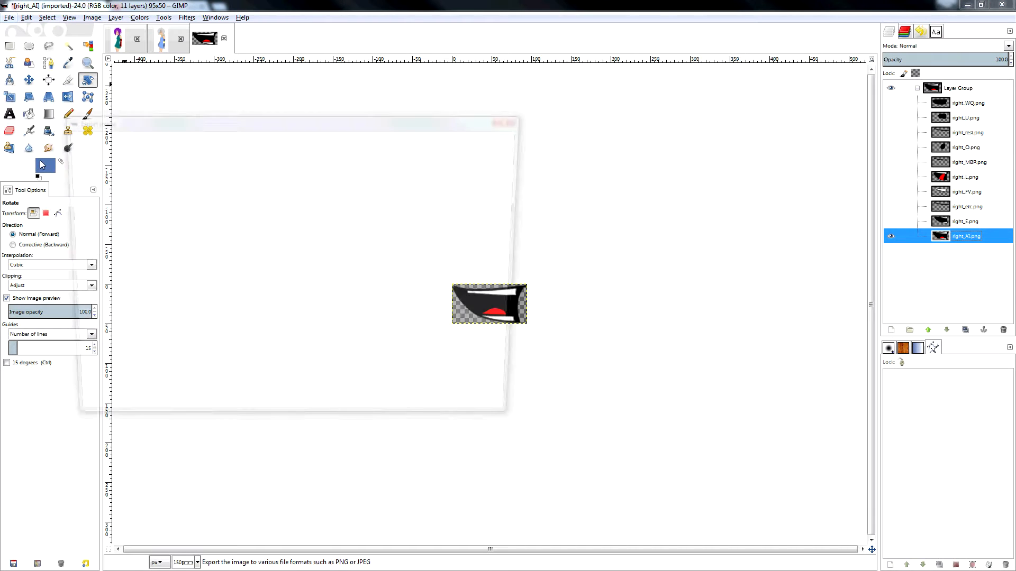
text(AI.png)
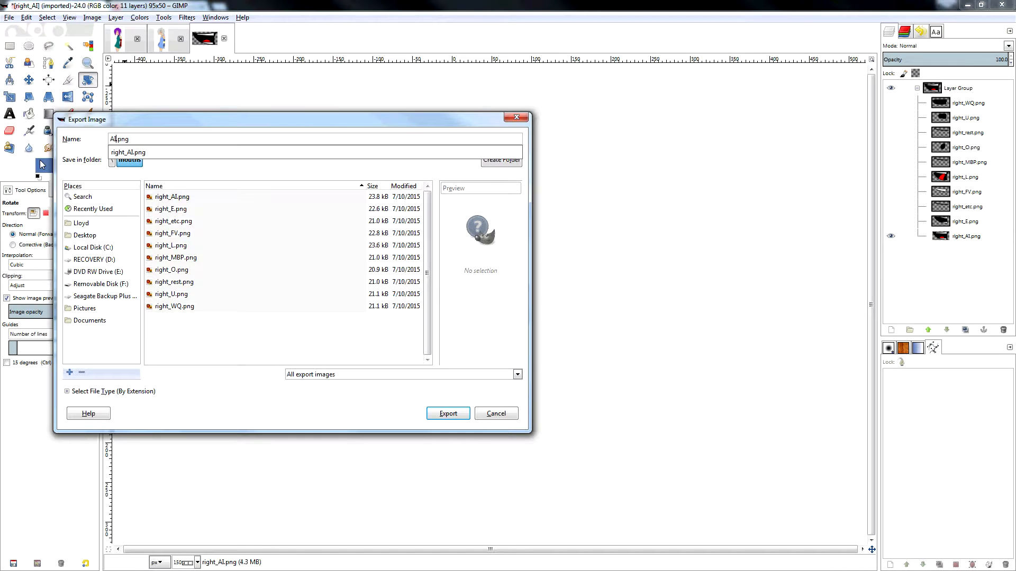
click(457, 416)
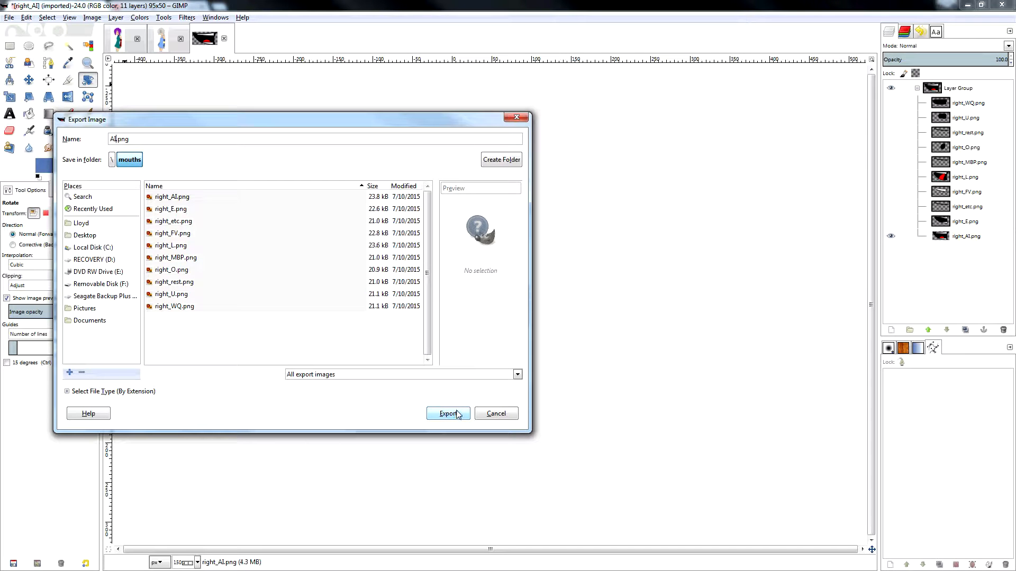
click(456, 415)
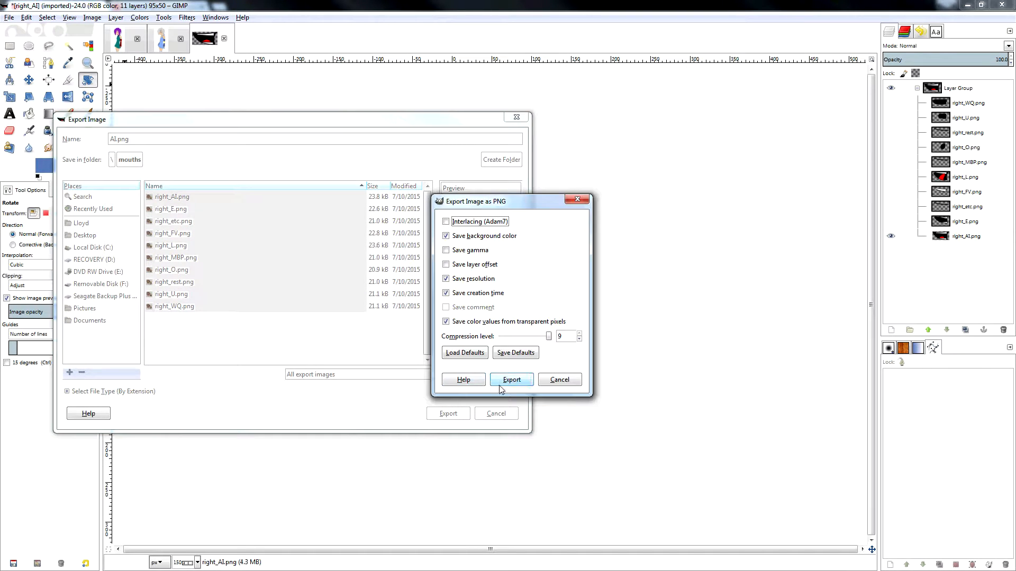
click(511, 379)
- Hide the right_AI layer, show right_E, and export the image as E.png into the mouths folder
click(890, 236)
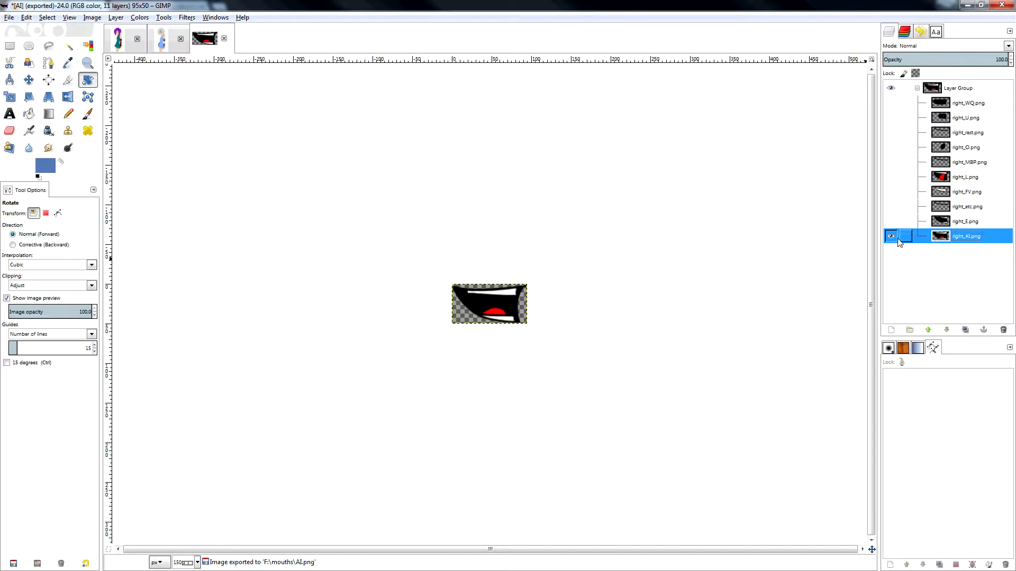
click(890, 221)
click(9, 18)
click(51, 159)
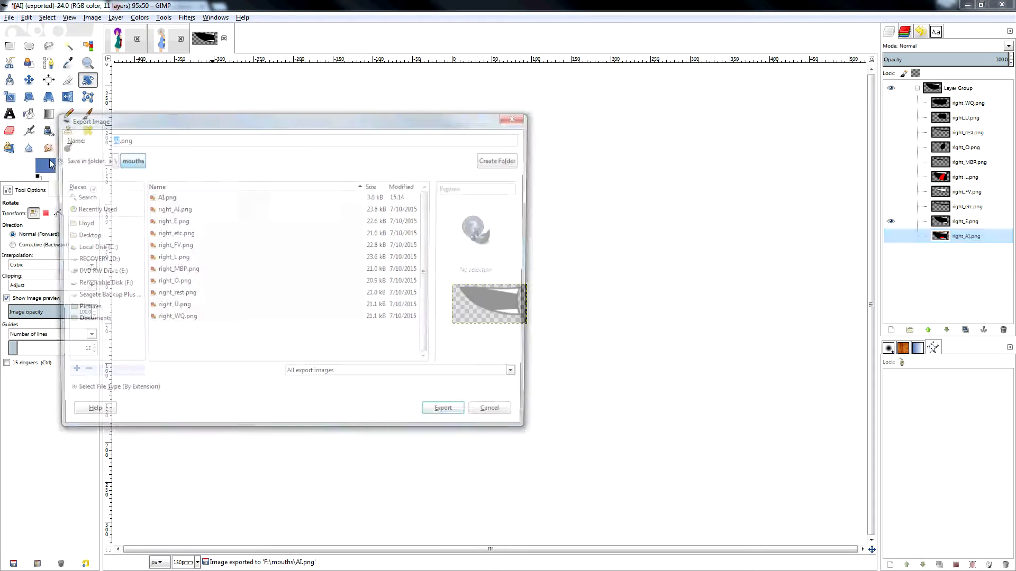
text(E)
click(445, 413)
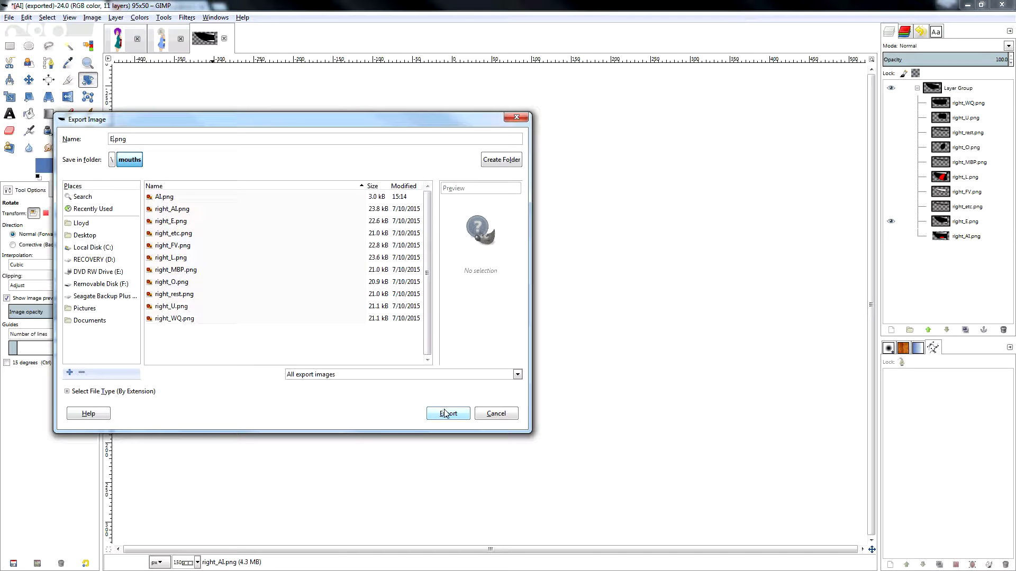
click(447, 414)
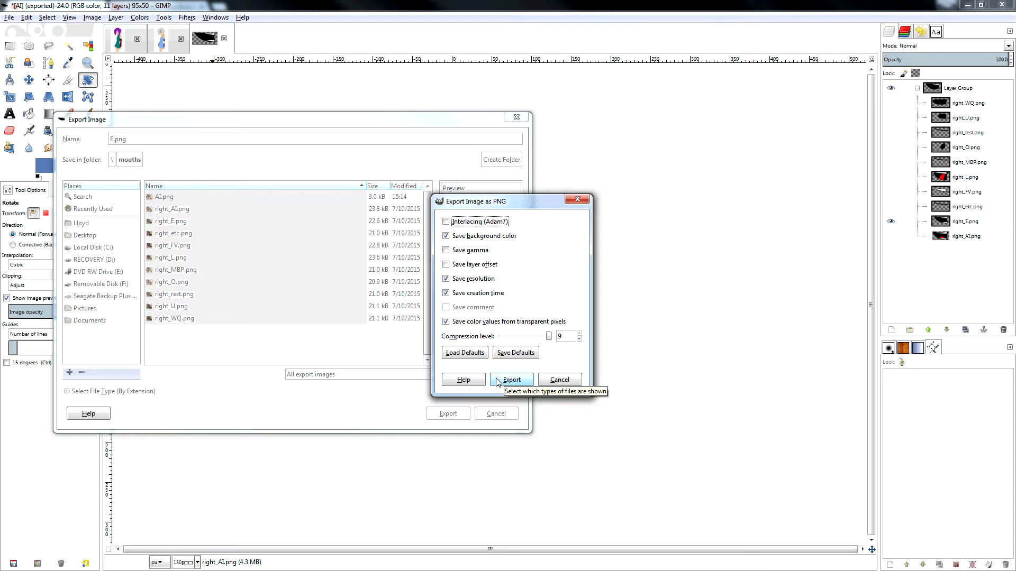
click(496, 379)
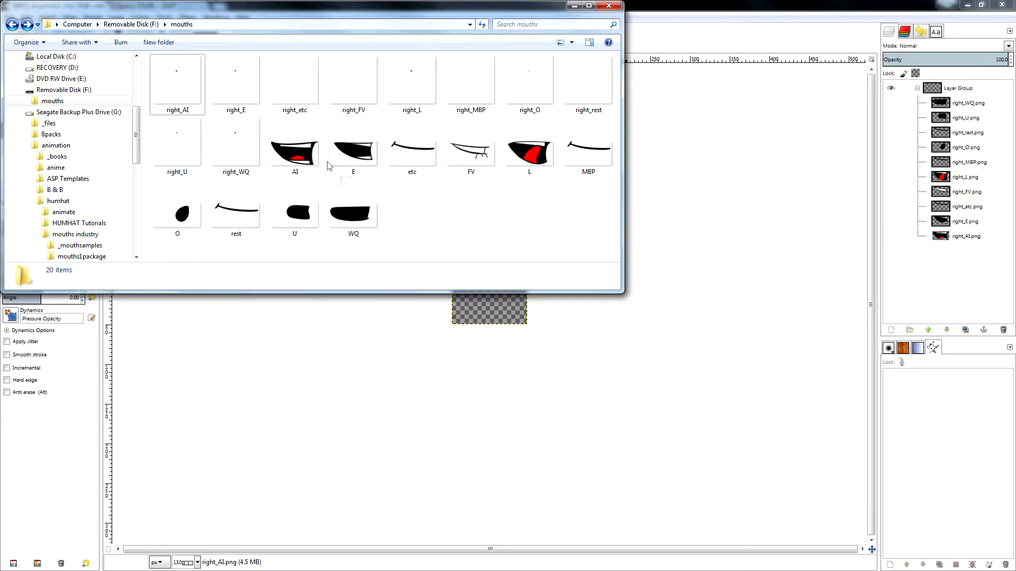
- Compare the original right_AI file with the cropped AI file, and view the cropped mouths from AI onward in Windows Photo Viewer
click(193, 87)
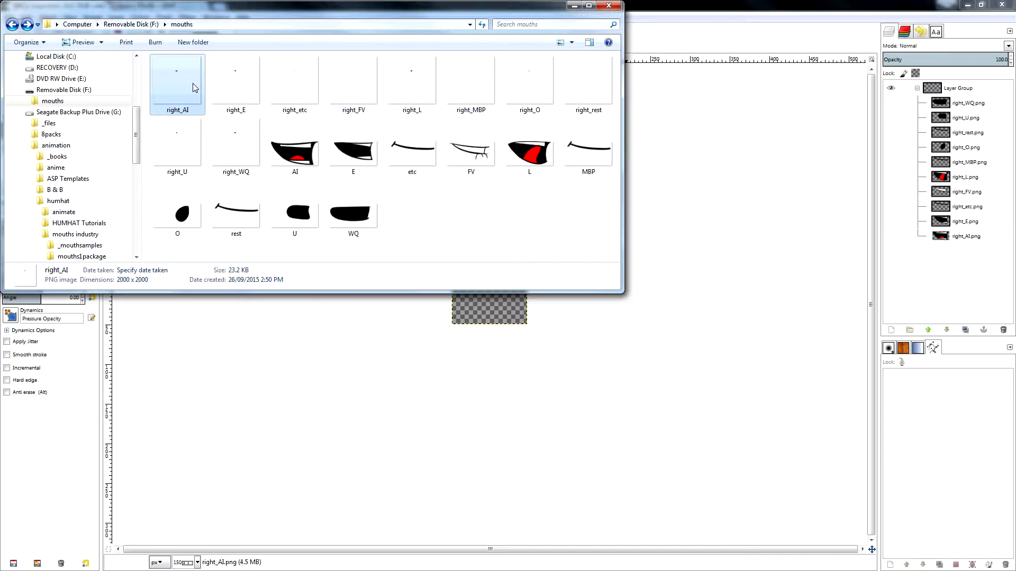
click(303, 152)
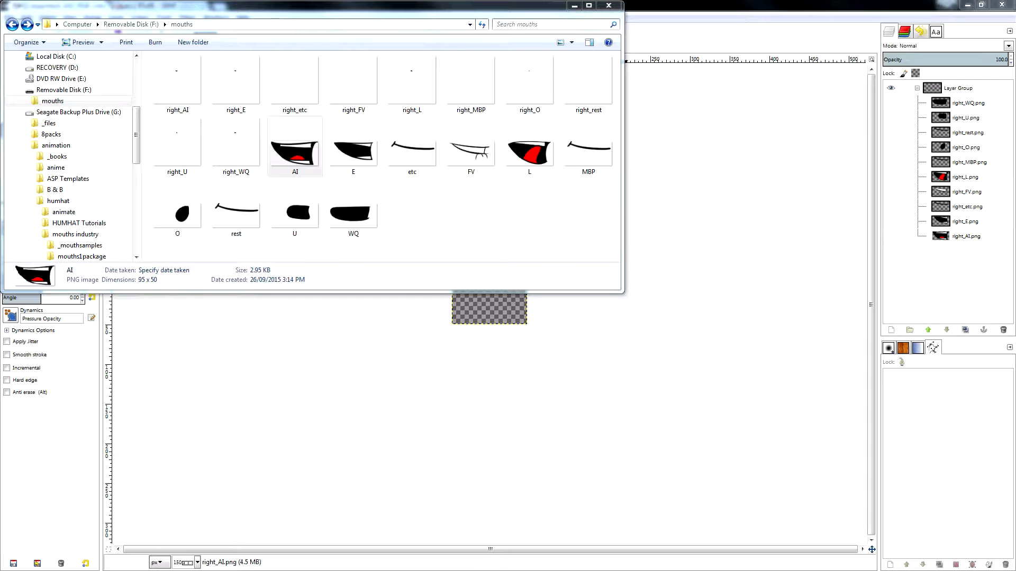
key(Return)
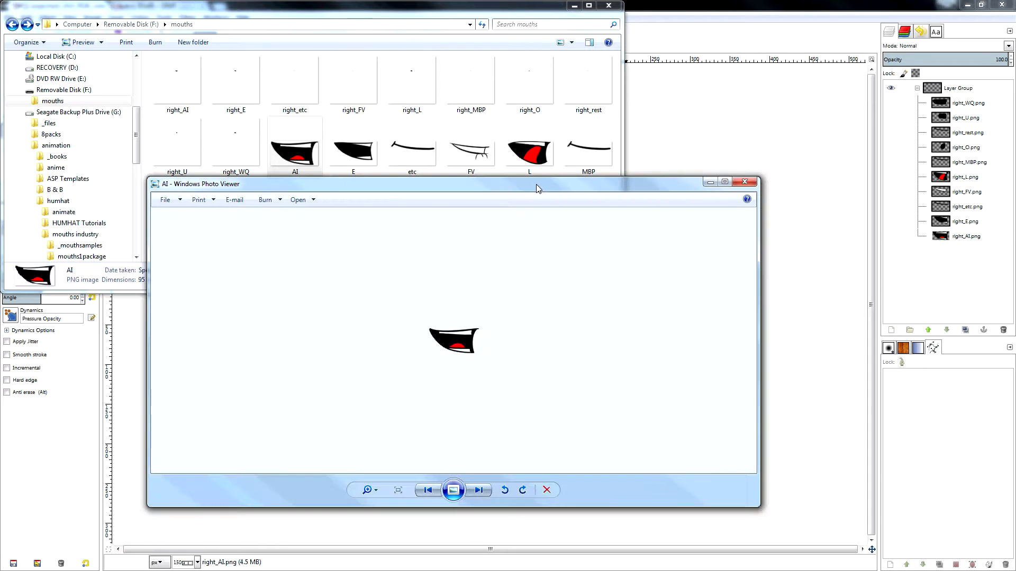
click(487, 494)
click(487, 494)
click(485, 495)
click(484, 494)
click(484, 493)
click(483, 492)
click(483, 492)
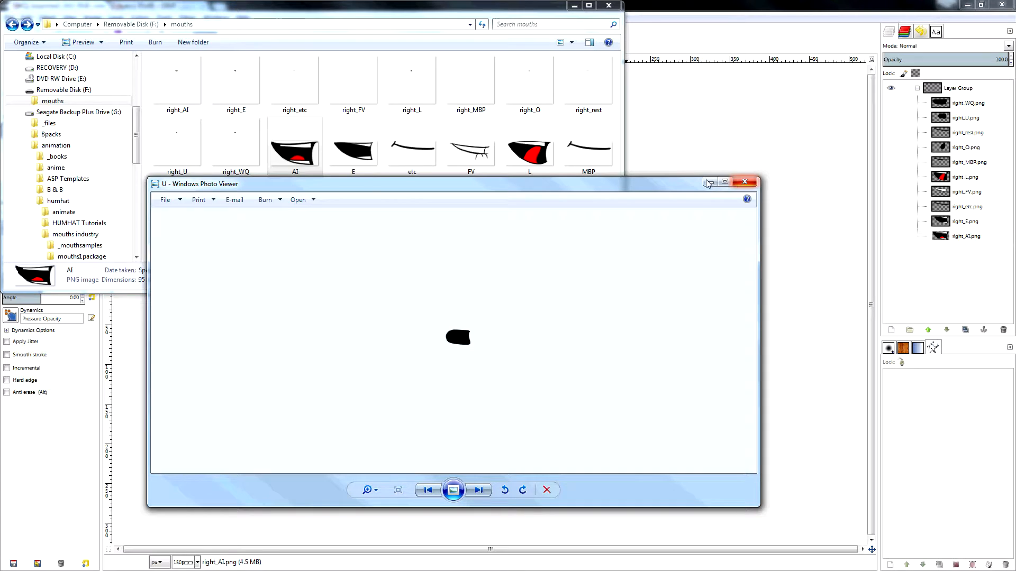
- Go back through the mouth images to the uncropped right_U to compare mouth positions, and close the viewer and folder window
click(433, 491)
click(432, 491)
click(433, 491)
click(433, 491)
click(433, 491)
click(433, 490)
click(433, 491)
click(433, 491)
click(433, 490)
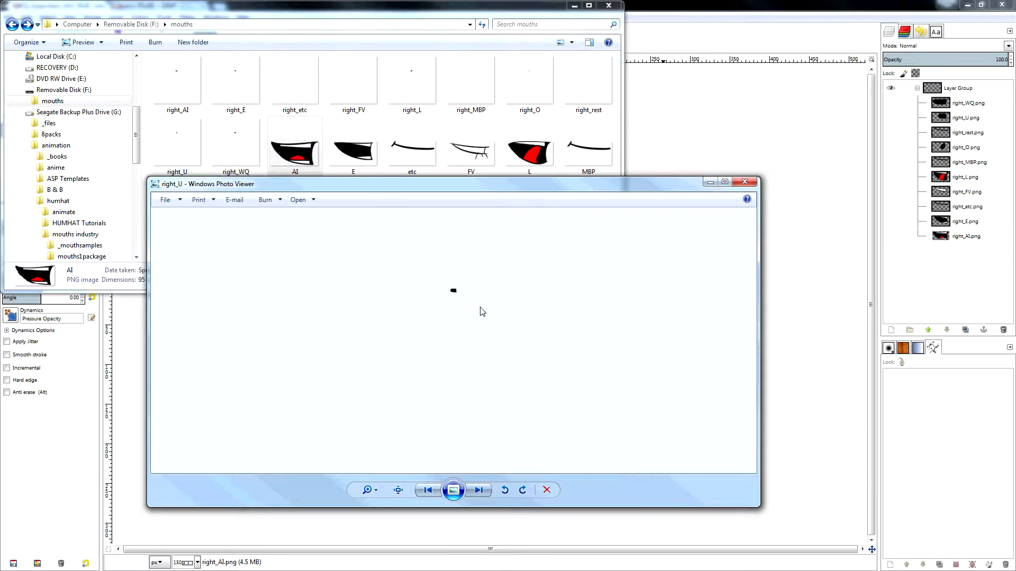
click(744, 182)
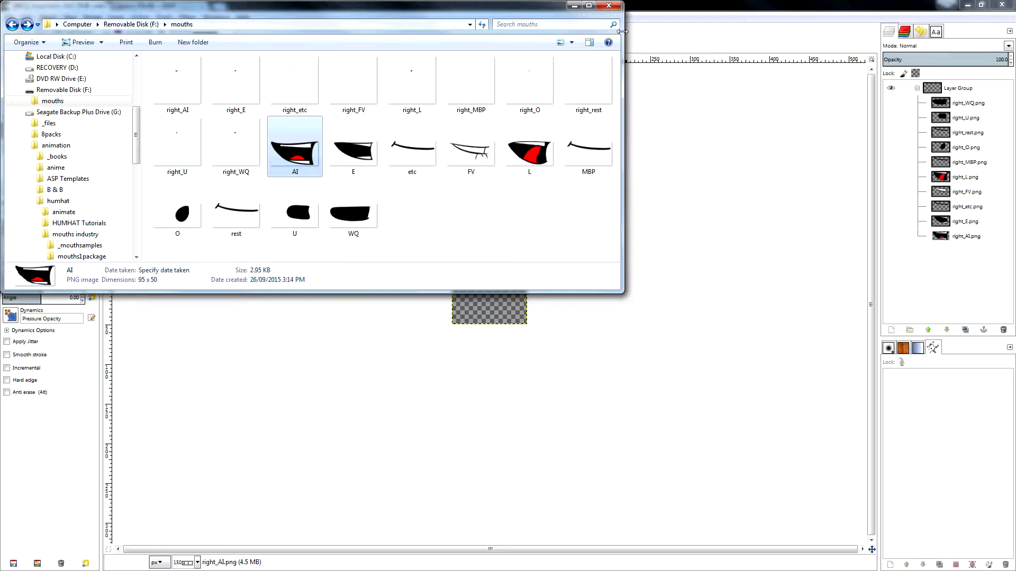
click(610, 7)
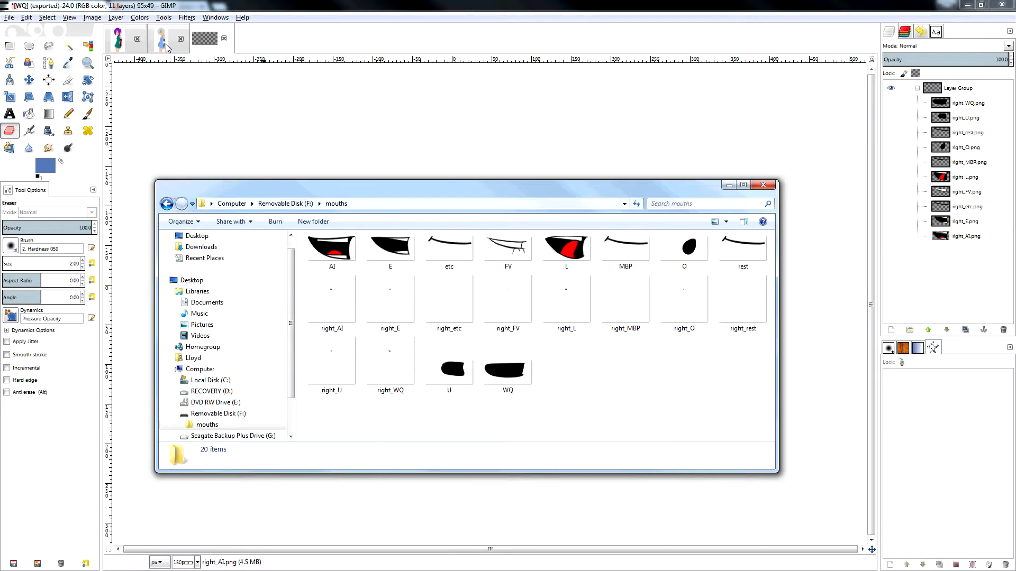
- Add FV.png from the mouths folder to the girl2 image and place its layer at the top of the layer stack
click(166, 46)
key(alt+Tab)
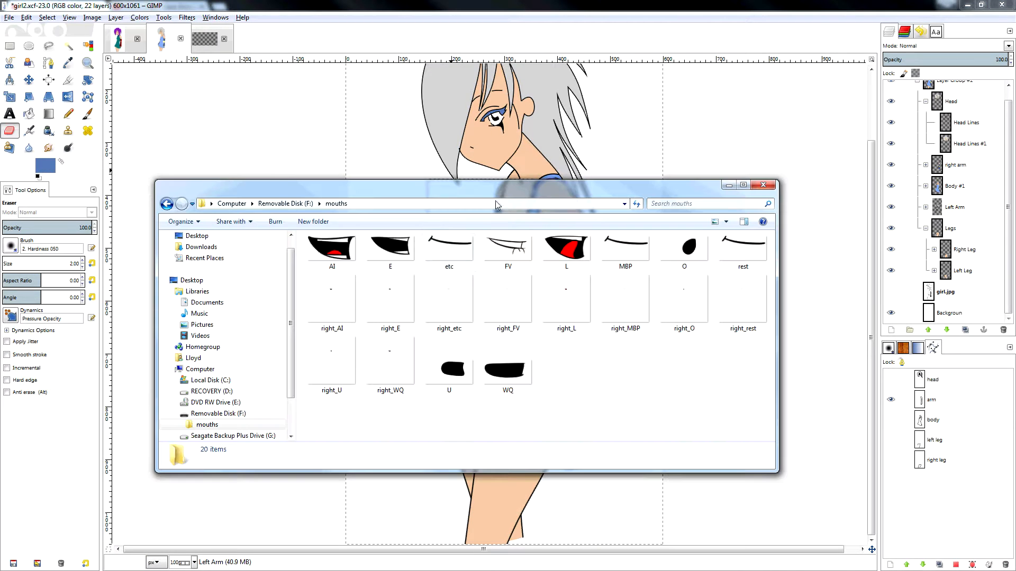
click(506, 249)
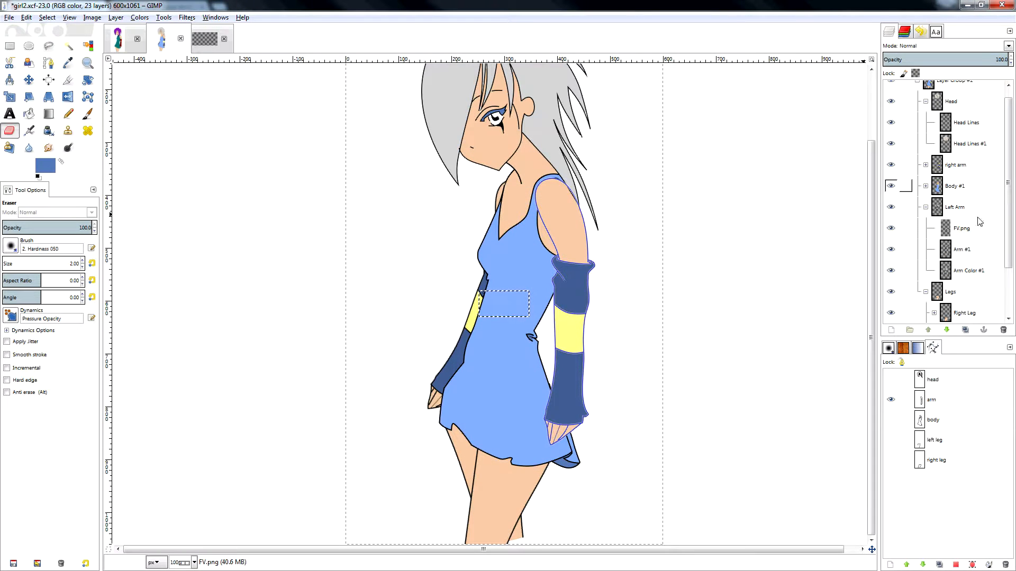
scroll(976, 222, up, 1)
drag(966, 248, 950, 90)
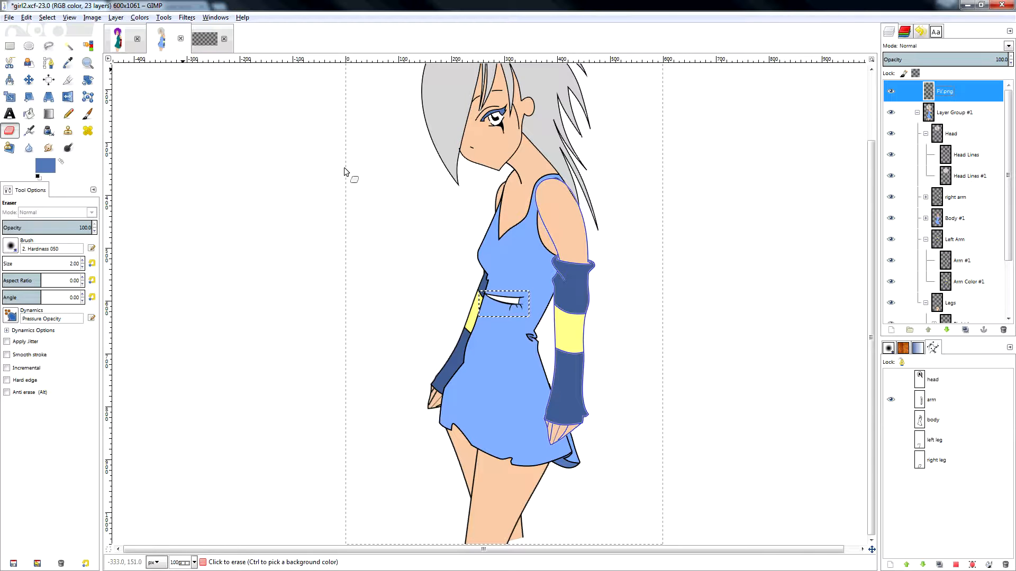
- Move the FV mouth onto the lower part of the girl's face and flip its layer horizontally
key(m)
drag(512, 308, 500, 154)
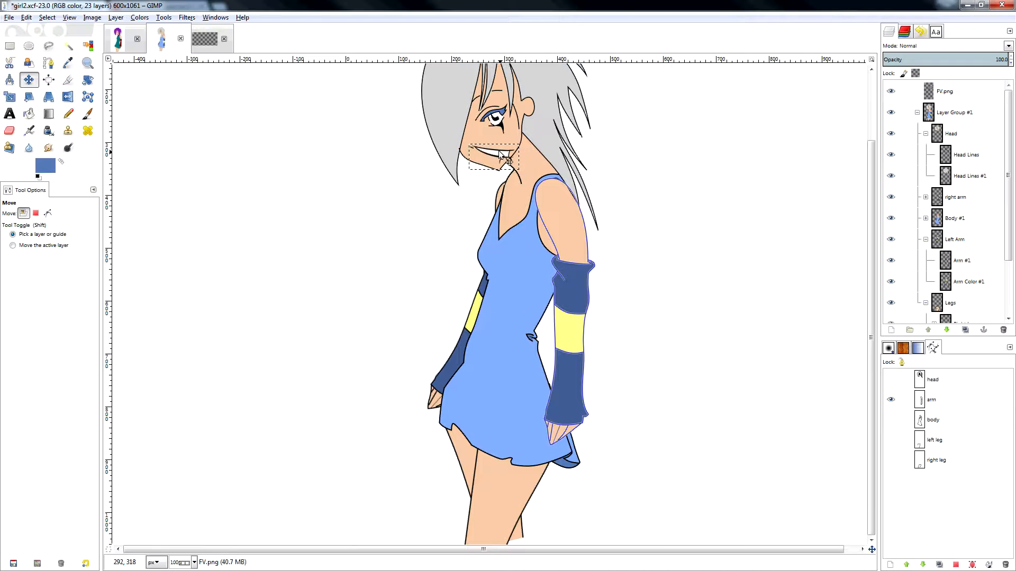
click(118, 18)
mouse_move(136, 142)
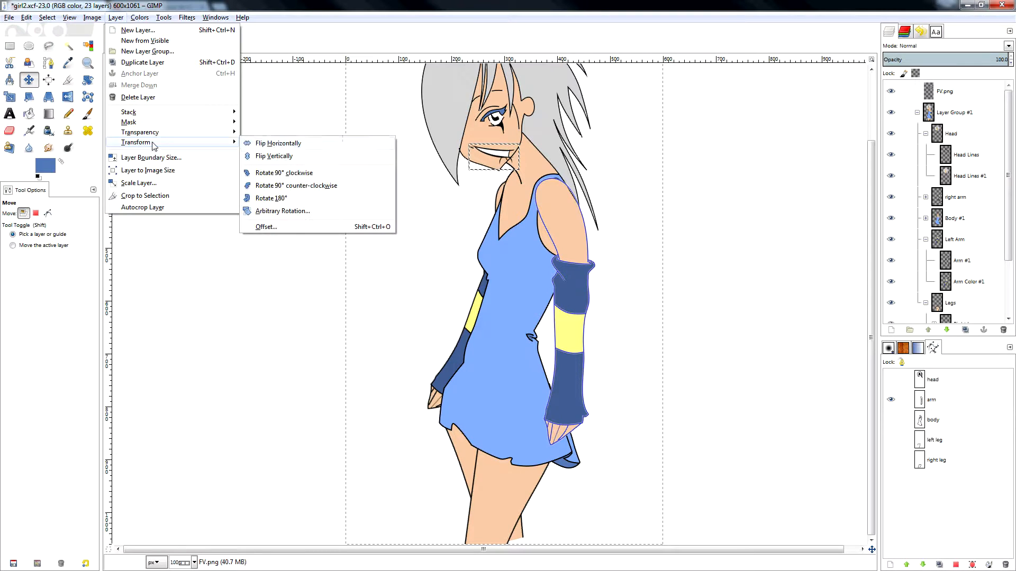
click(259, 138)
- Rotate the FV mouth counter-clockwise so it slants upward toward the girl's cheek
key(shift+r)
click(521, 162)
drag(679, 472, 667, 474)
click(689, 520)
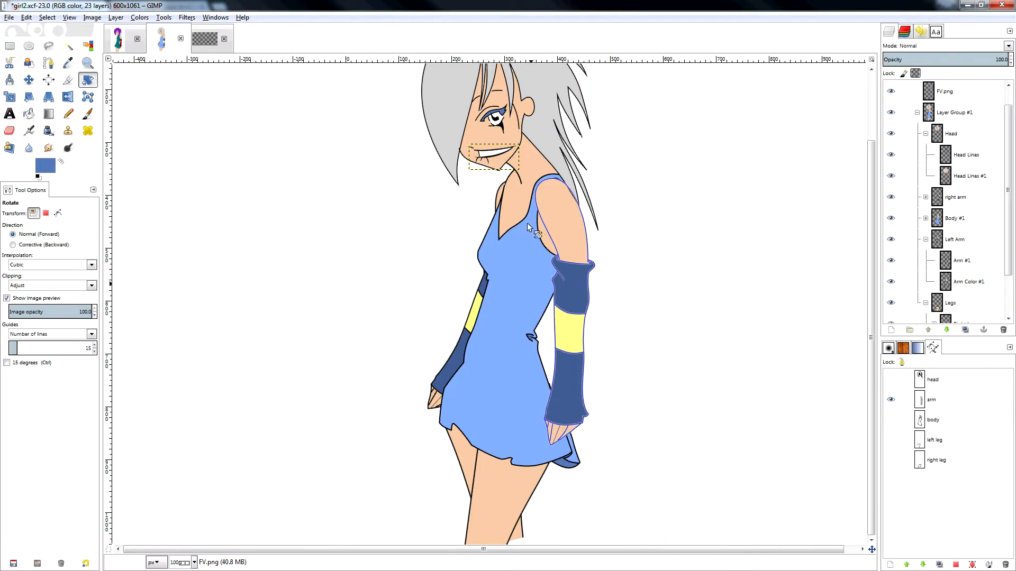
- Scale the rotated FV mouth down and move it up and toward the cheek on the girl's face
key(shift+s)
click(512, 151)
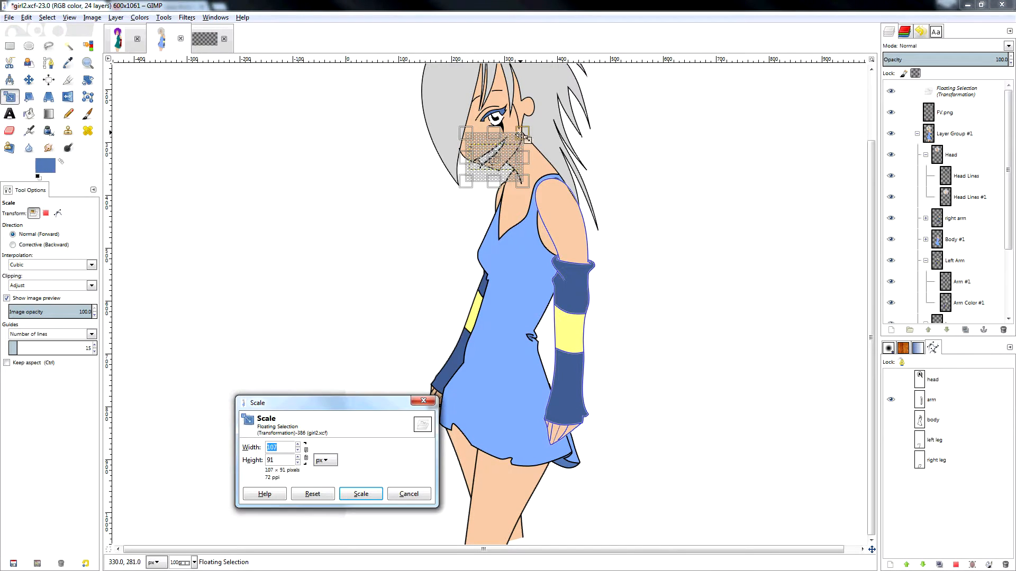
click(361, 493)
key(m)
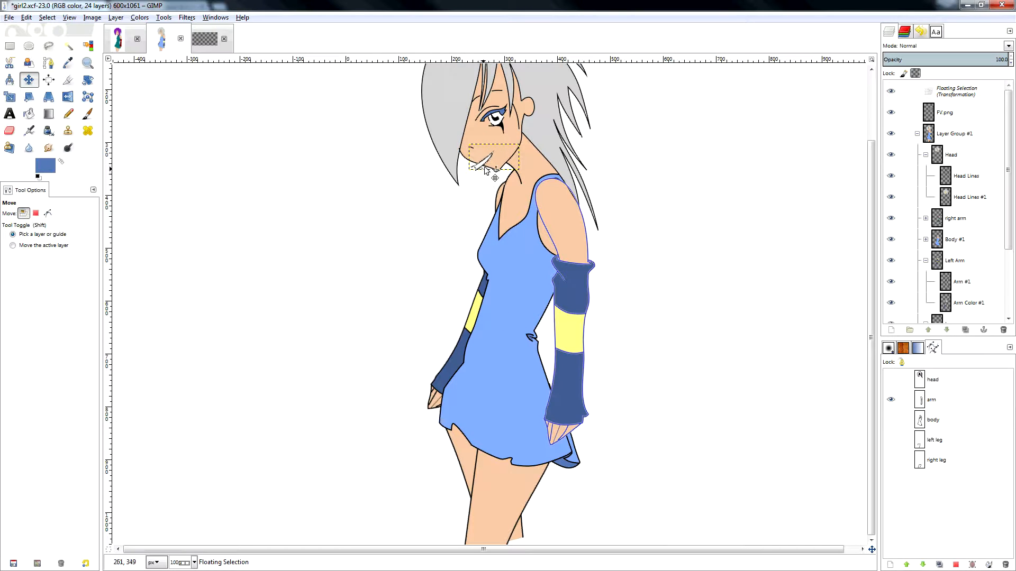
drag(487, 166, 498, 156)
- Try converting the floating mouth selection into a new layer, and undo the conversion
right_click(959, 89)
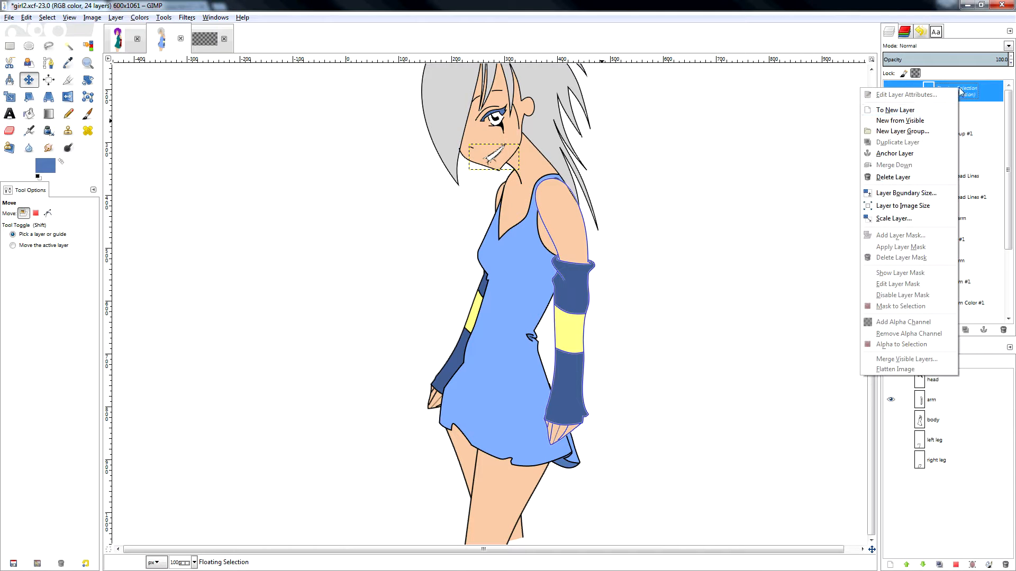
click(925, 109)
ctrl+scroll(479, 158, up, 2)
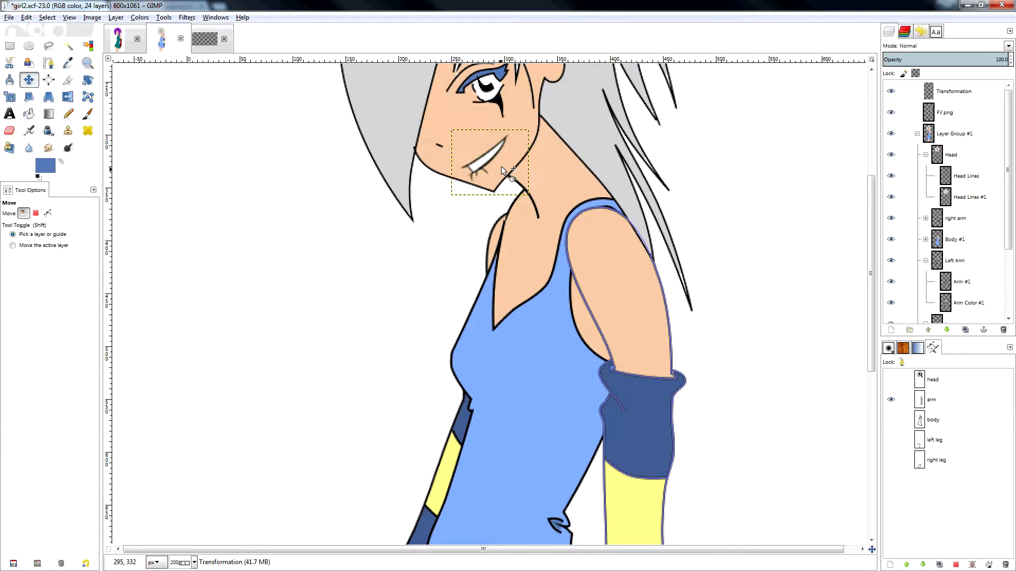
key(ctrl+z)
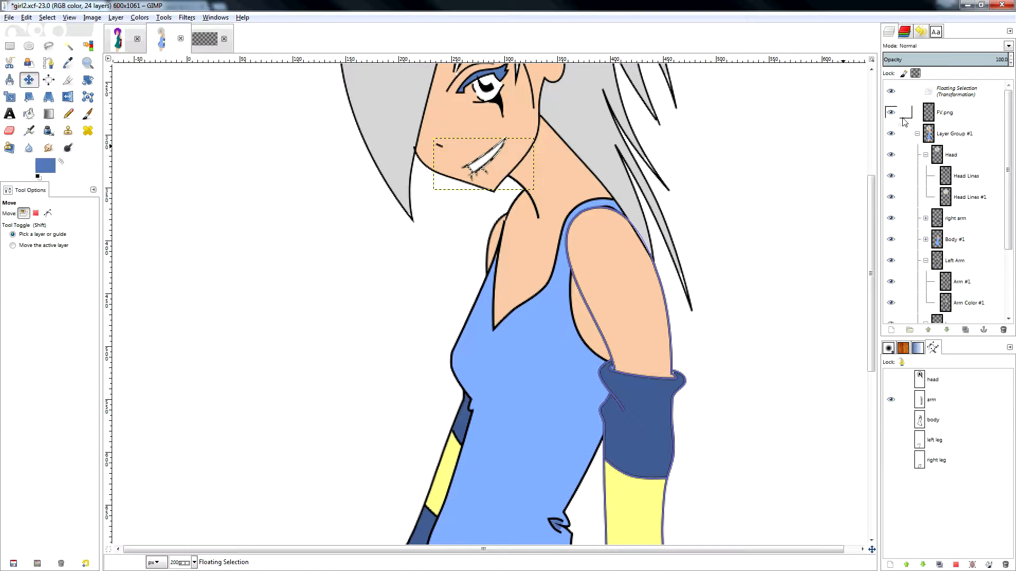
- Delete the floating mouth selection and the FV.png layer from the girl2 image
right_click(940, 100)
click(905, 186)
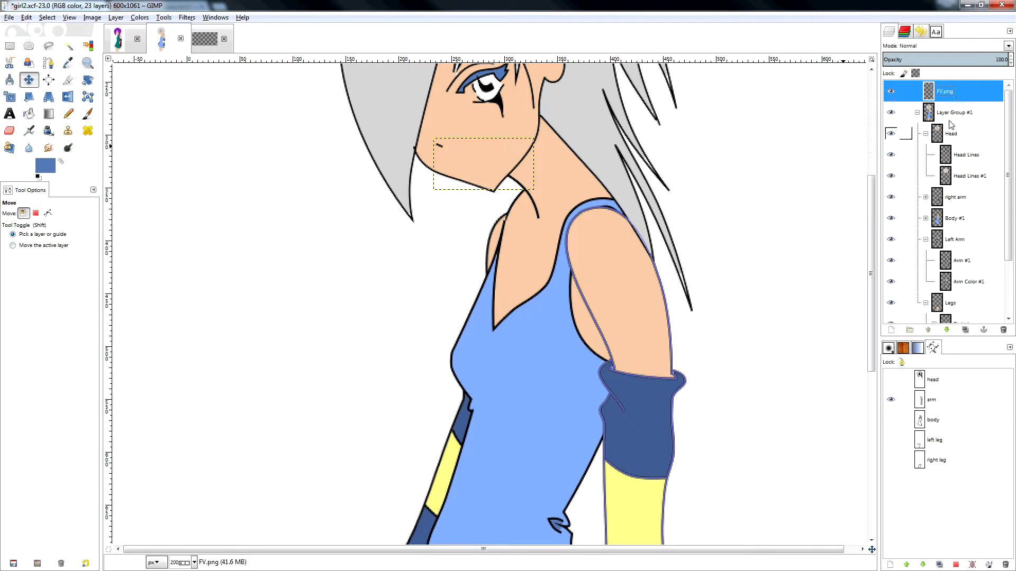
right_click(957, 100)
click(905, 188)
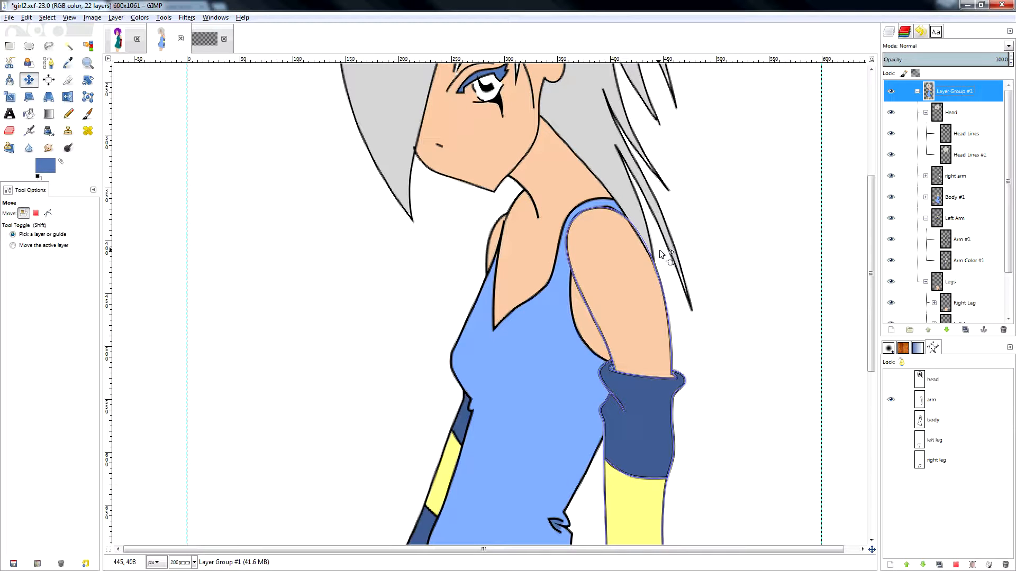
- Hide the Head, right arm, Body #1, Left Arm and Right Leg groups so only the Left Leg remains of the girl
scroll(659, 251, down, 5)
scroll(658, 254, down, 3)
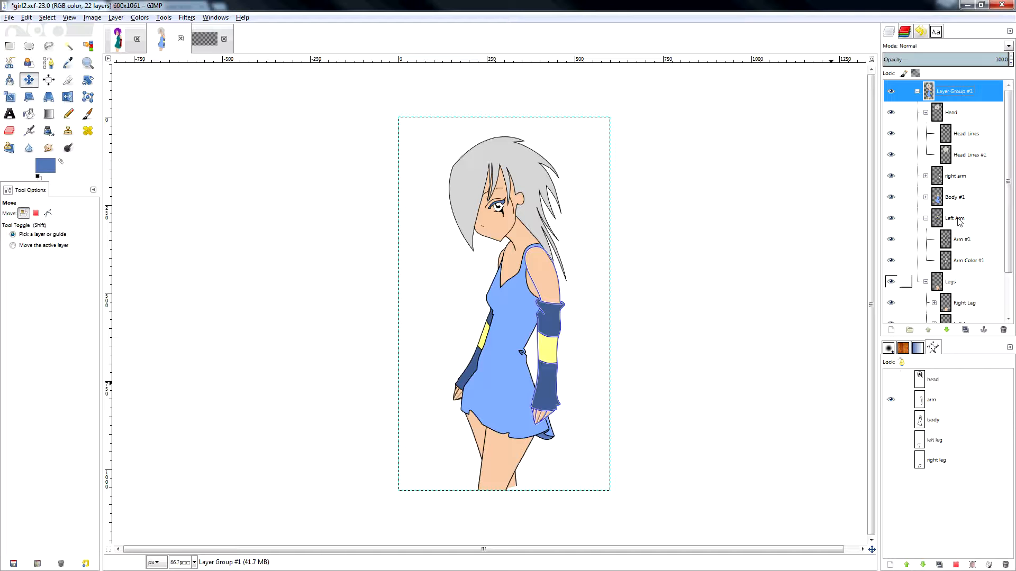
click(890, 113)
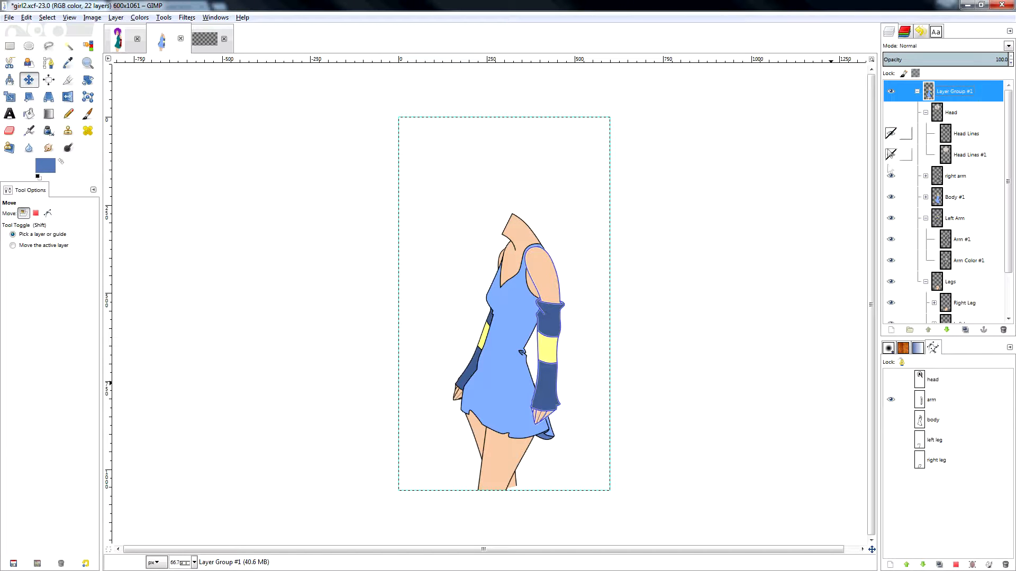
click(891, 176)
click(891, 197)
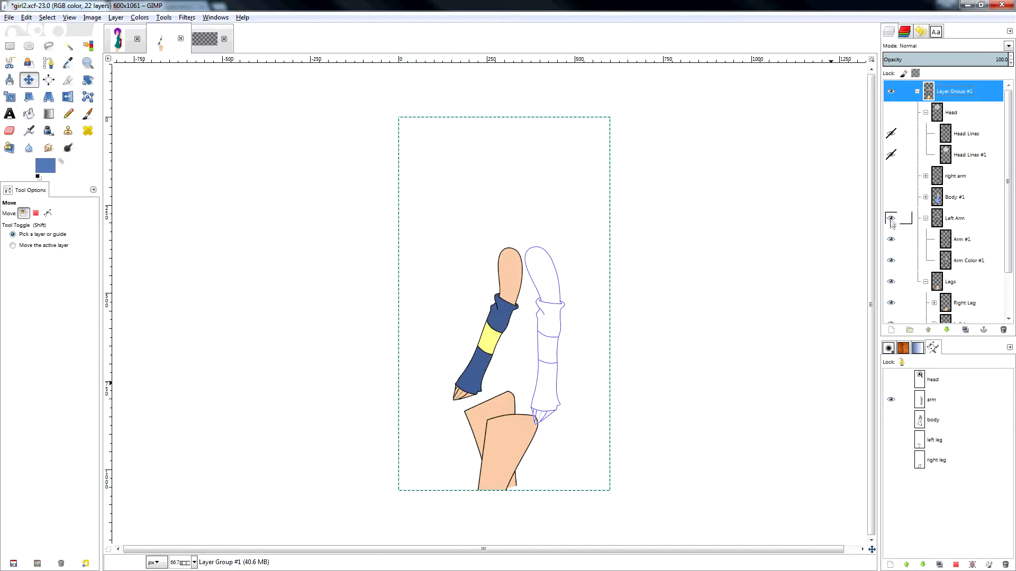
click(891, 217)
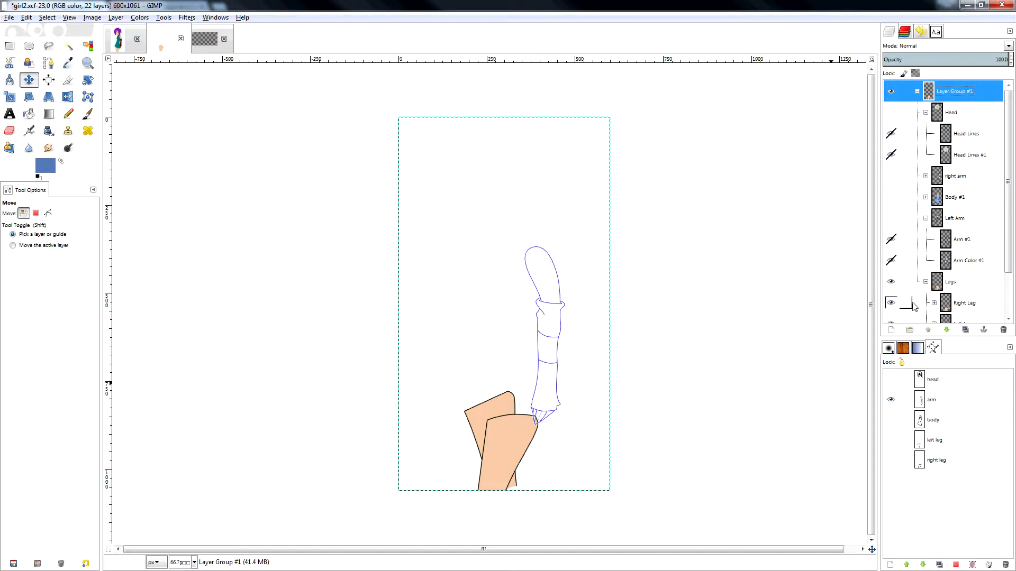
scroll(914, 302, down, 2)
click(891, 250)
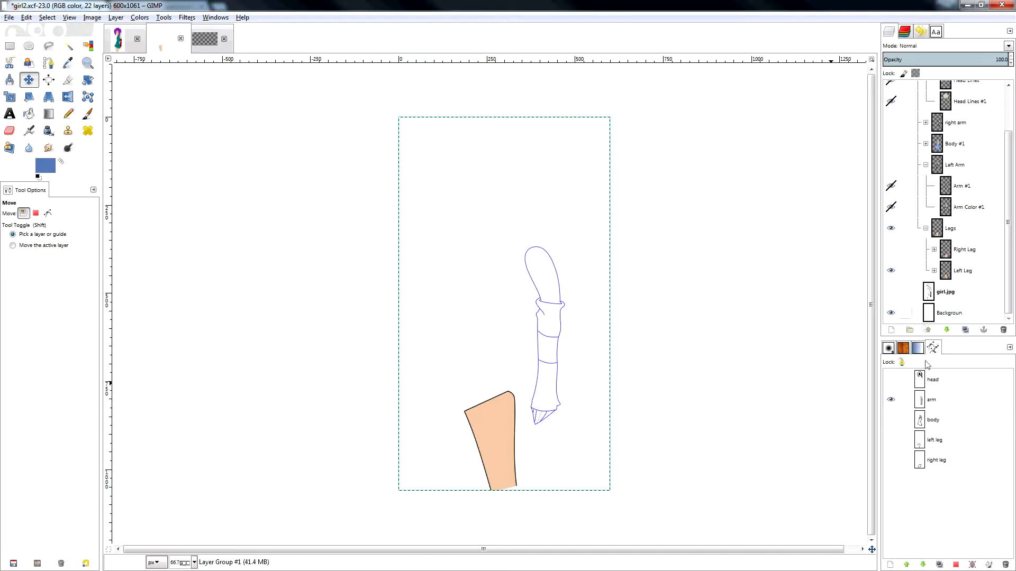
- Hide the arm path and the white Background layer, and select the Left Leg group
click(894, 403)
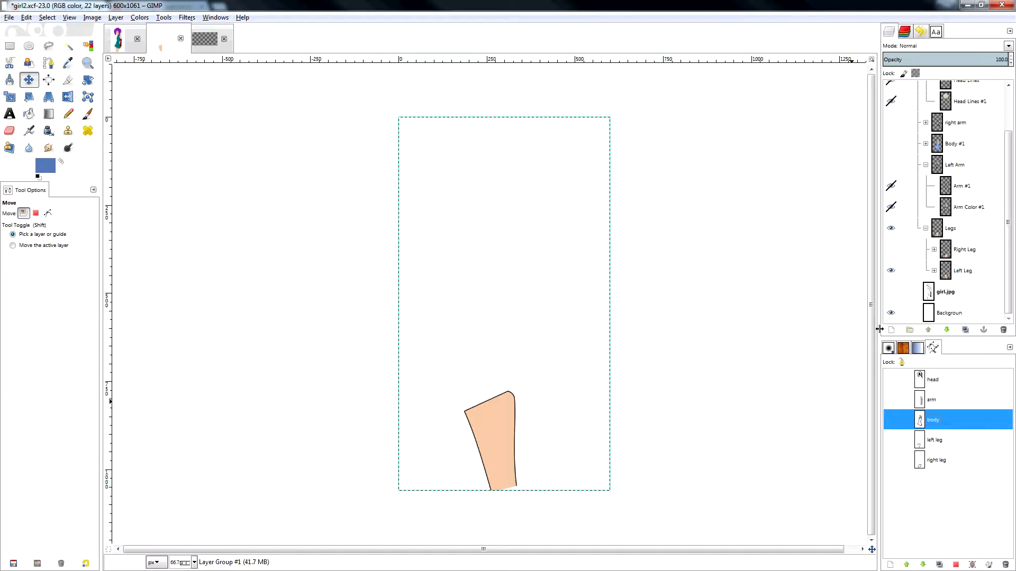
click(891, 313)
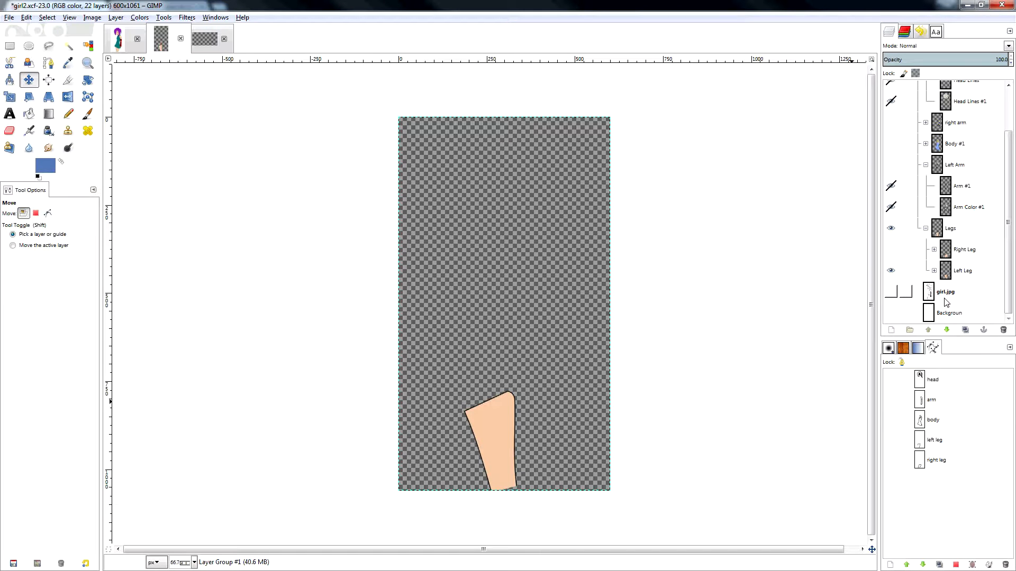
click(965, 270)
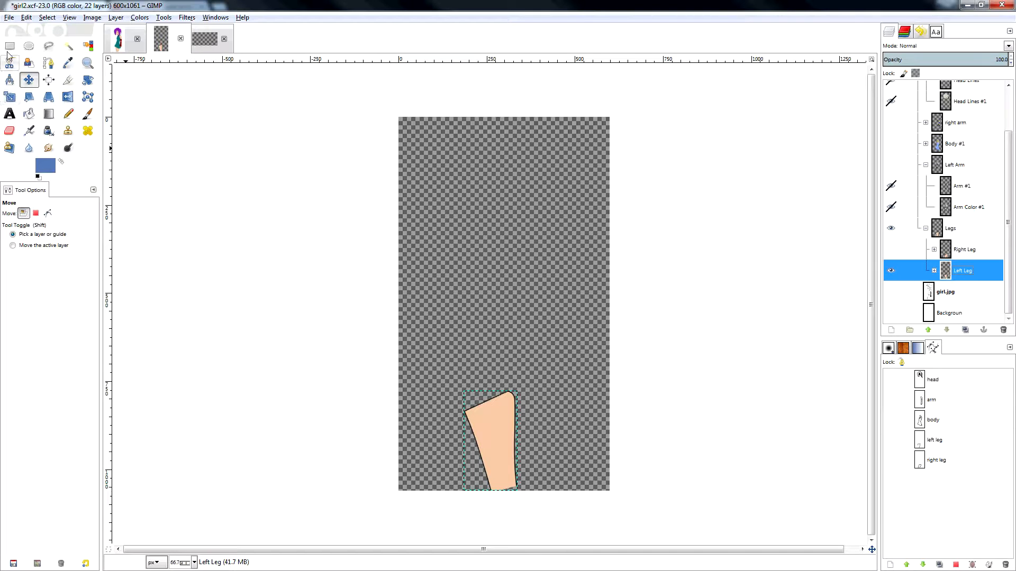
- Export the isolated left leg as "l leg.png" with the default PNG options
click(9, 17)
click(32, 159)
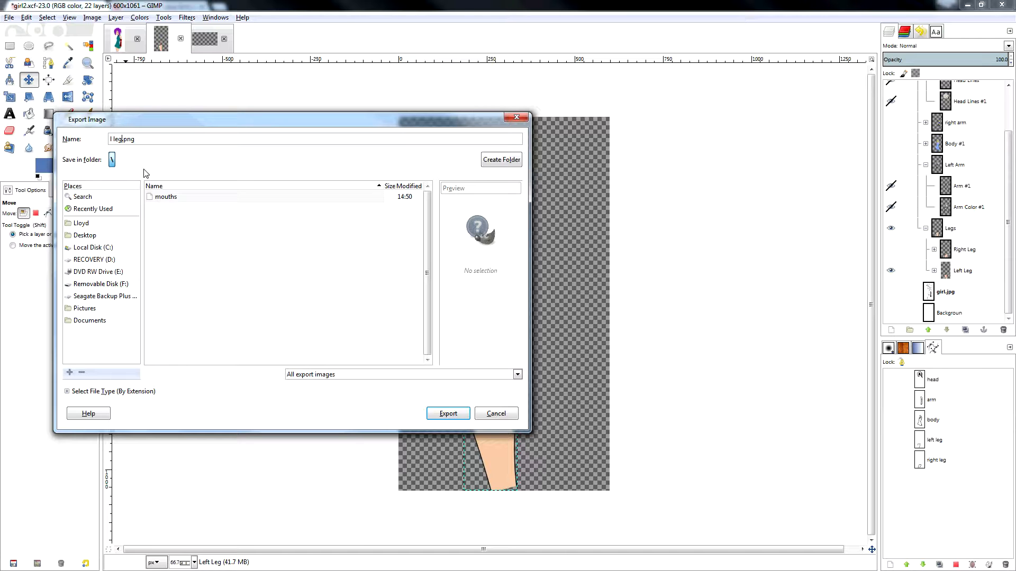
key(Return)
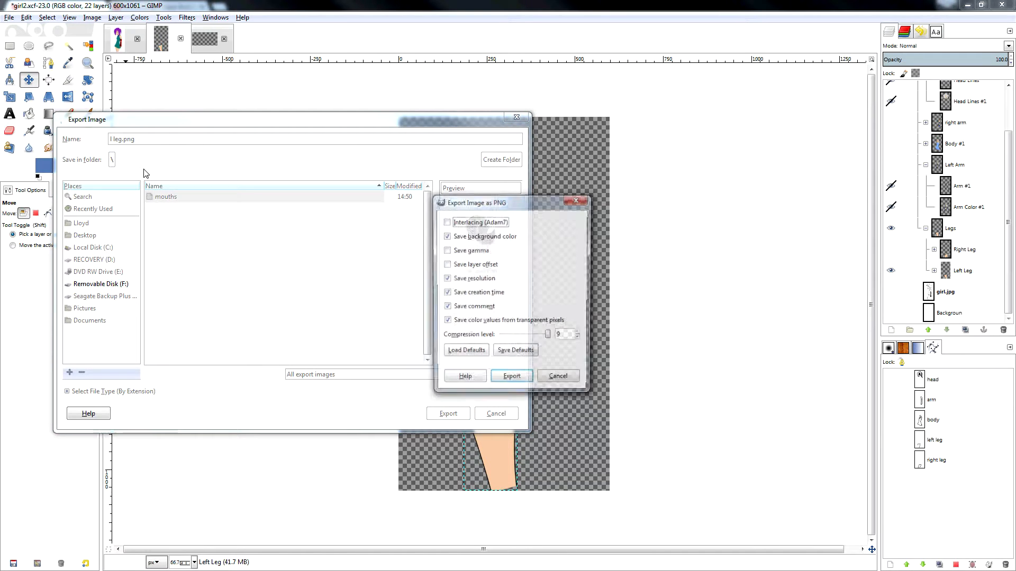
key(Return)
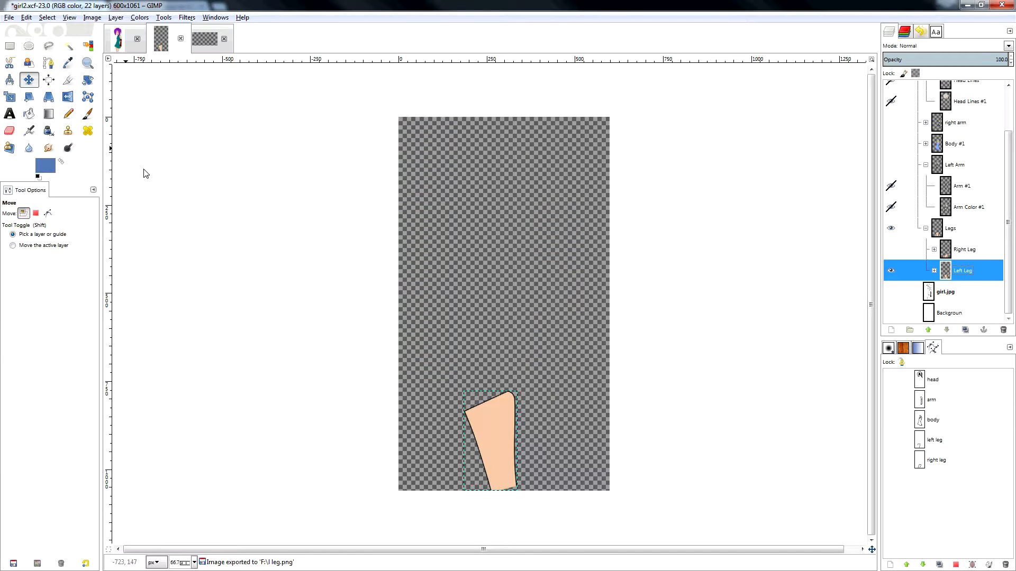
- Hide the Left Leg group, show the Right Leg group, and export the image as "r leg.png"
click(891, 271)
click(890, 249)
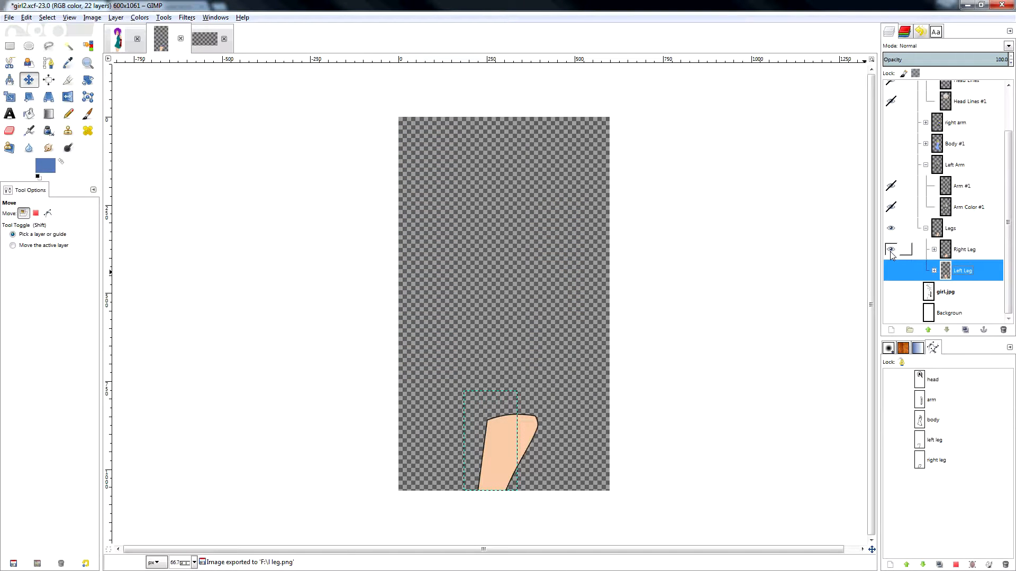
key(shift+ctrl+e)
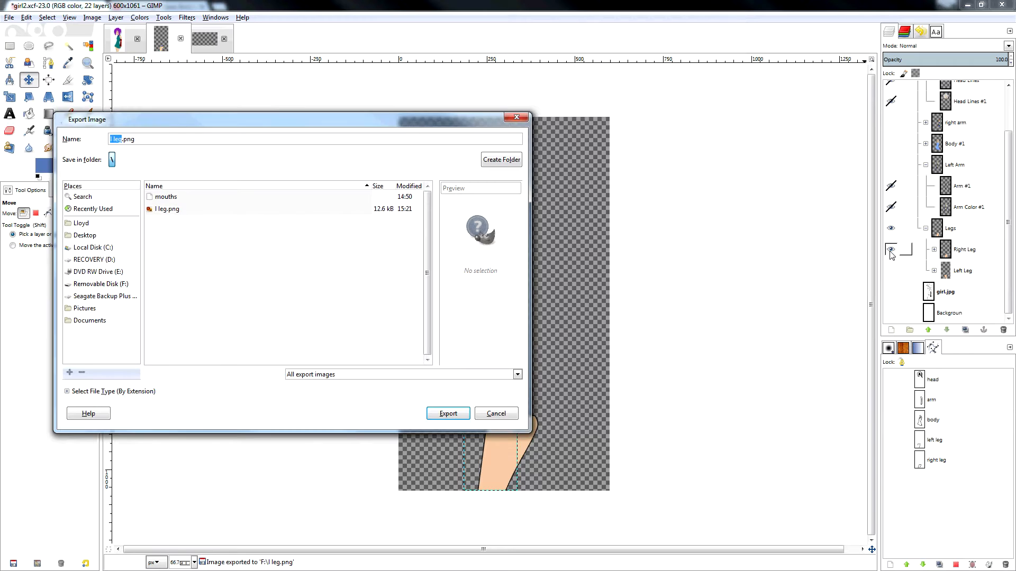
text(r )
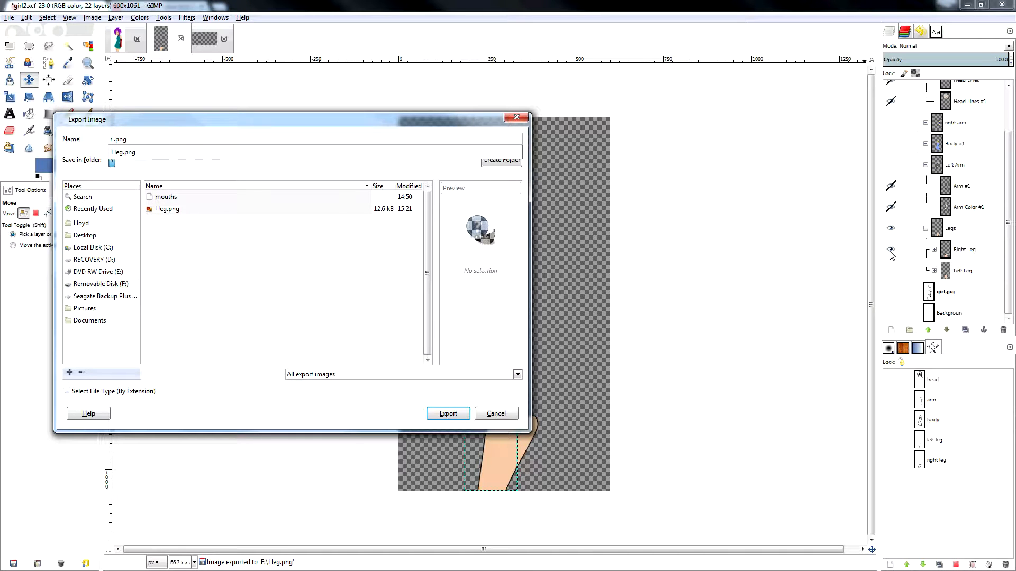
text(leg)
key(Return)
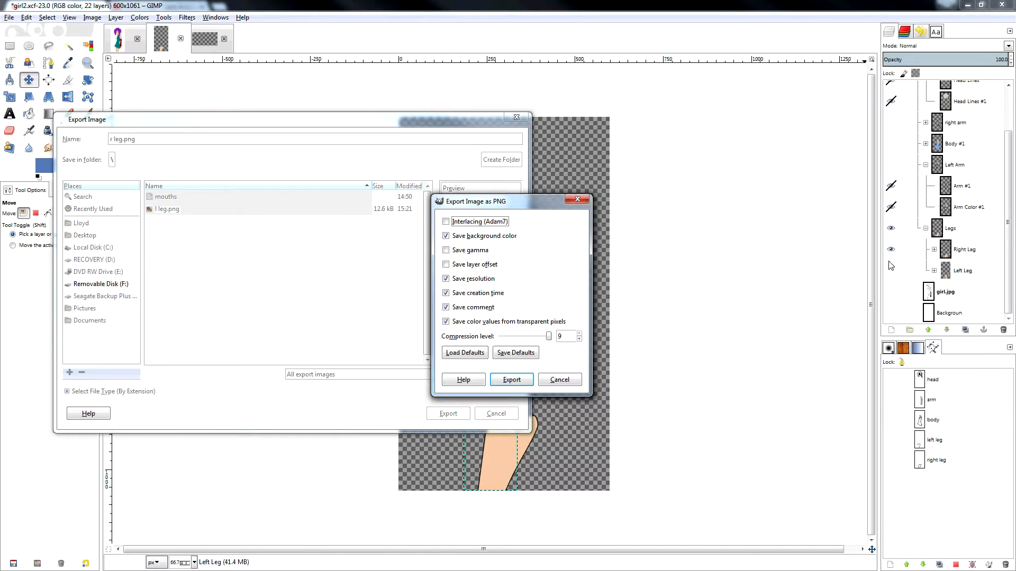
click(527, 384)
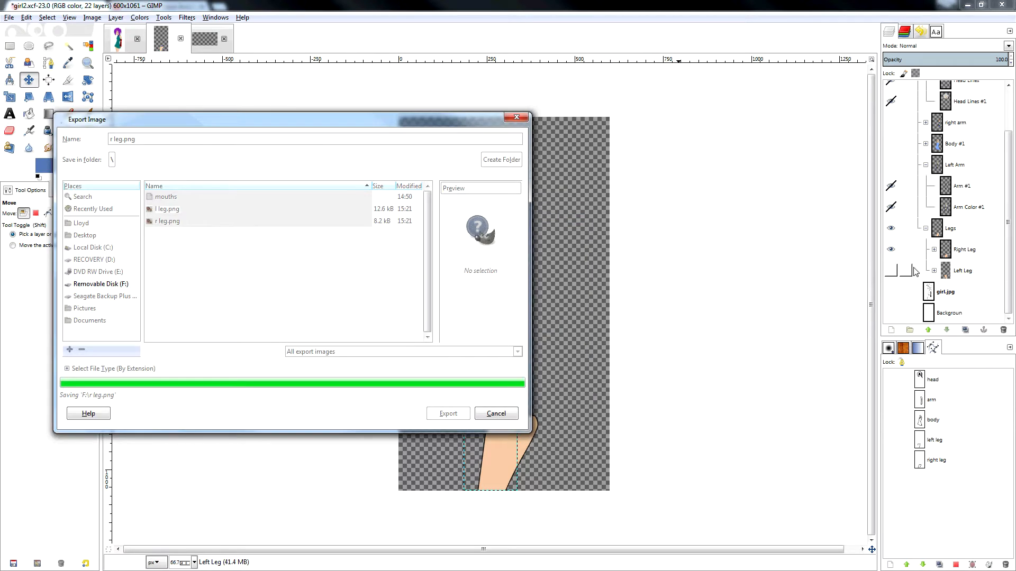
- Hide the Legs group, show the Left Arm group, and export the image as "r arm.png"
drag(892, 245, 893, 168)
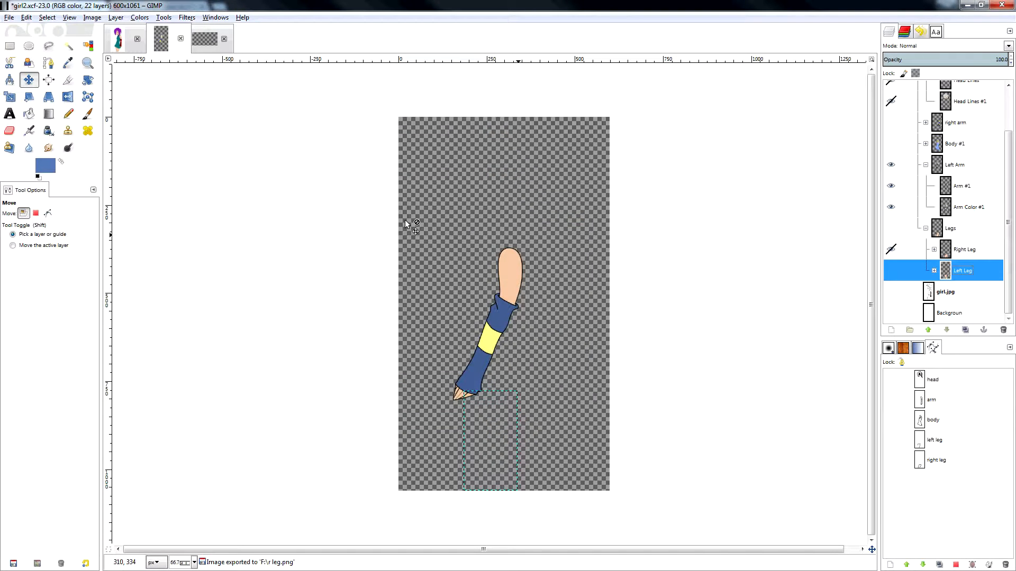
key(ctrl+shift+e)
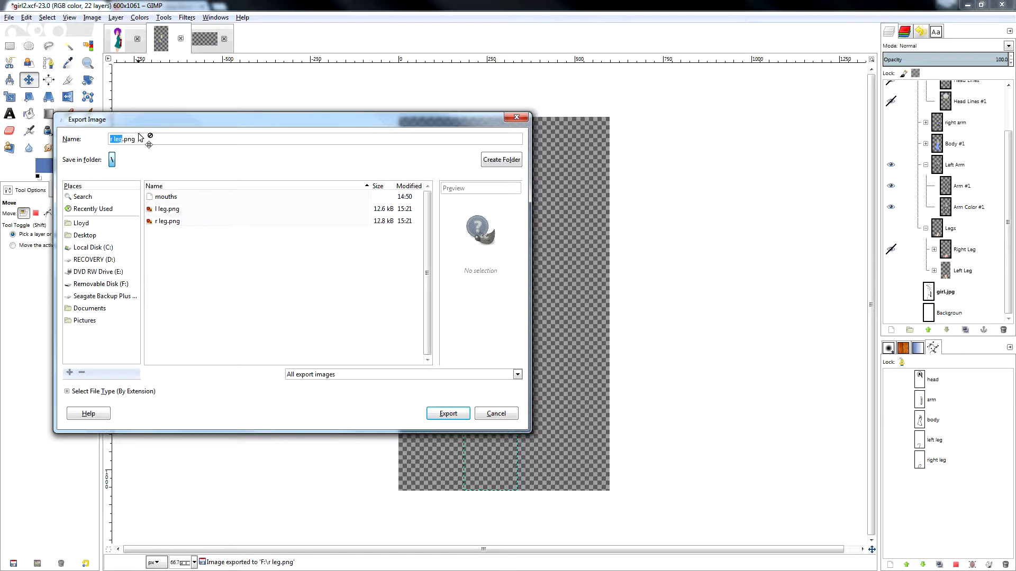
text(r arm)
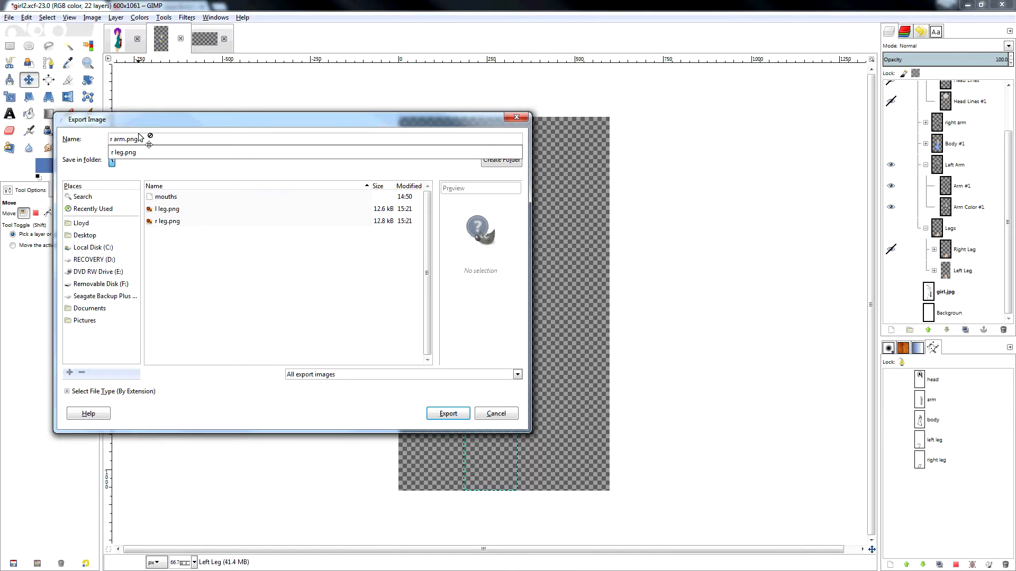
key(Return)
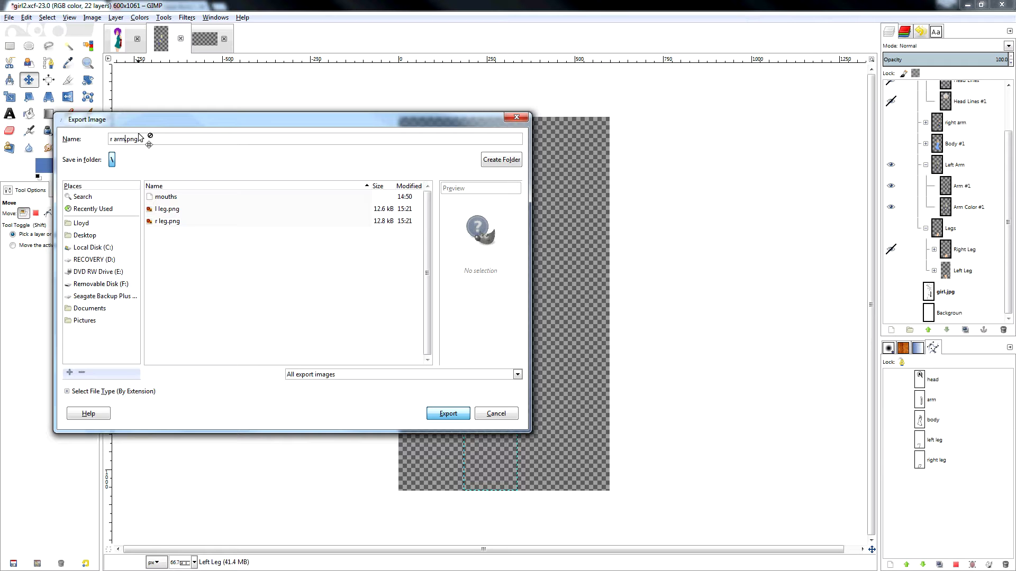
key(Return)
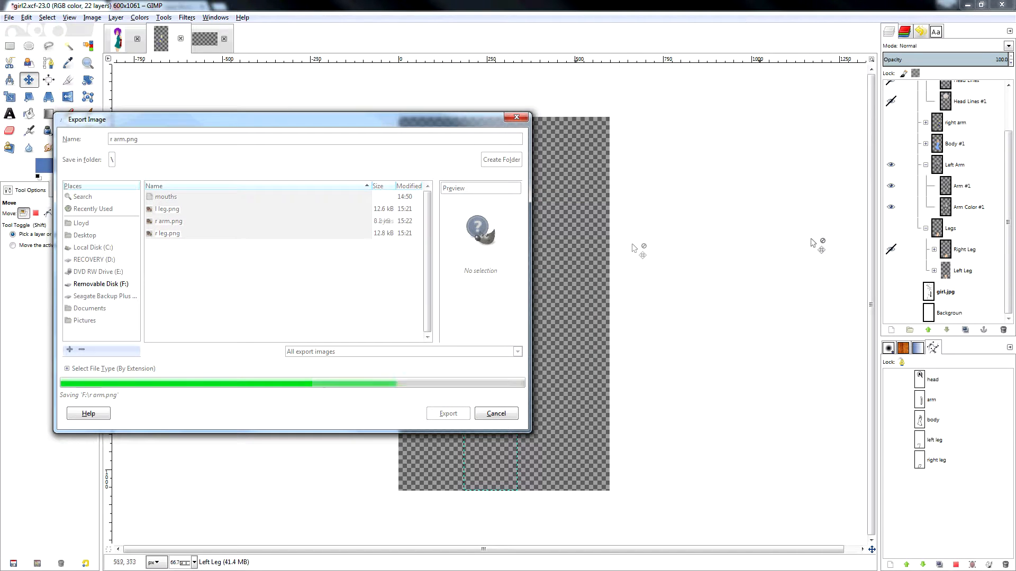
- Hide the Left Arm group, show the Body #1 group, and export the image as "body.png"
click(891, 164)
click(892, 148)
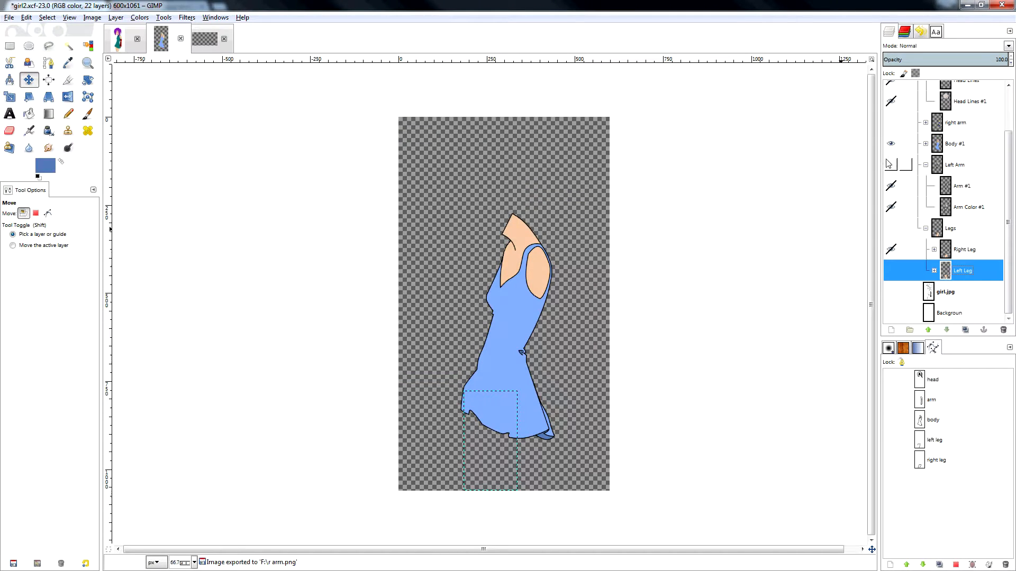
key(ctrl+shift+e)
text(bo)
key(Return)
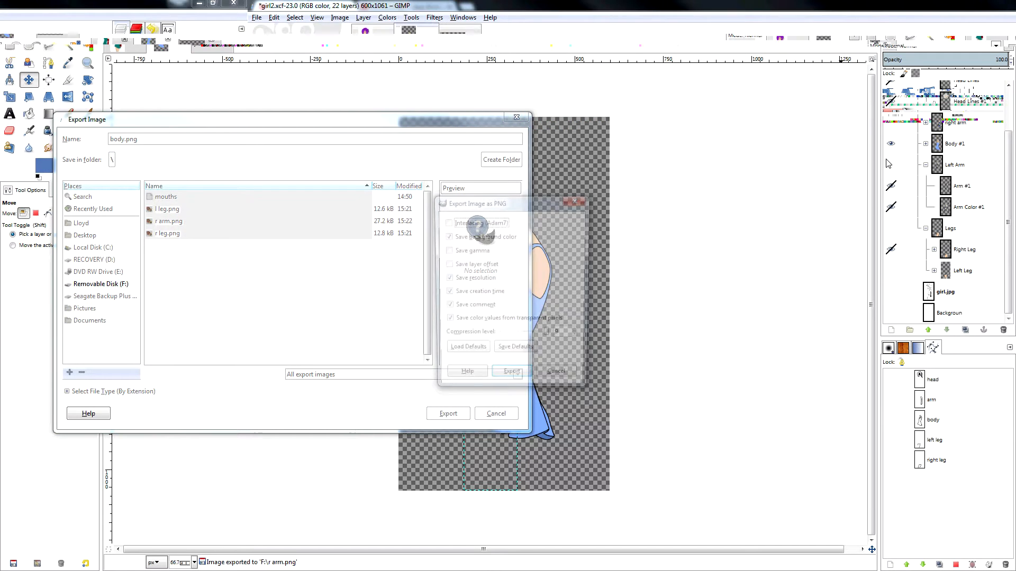
key(Return)
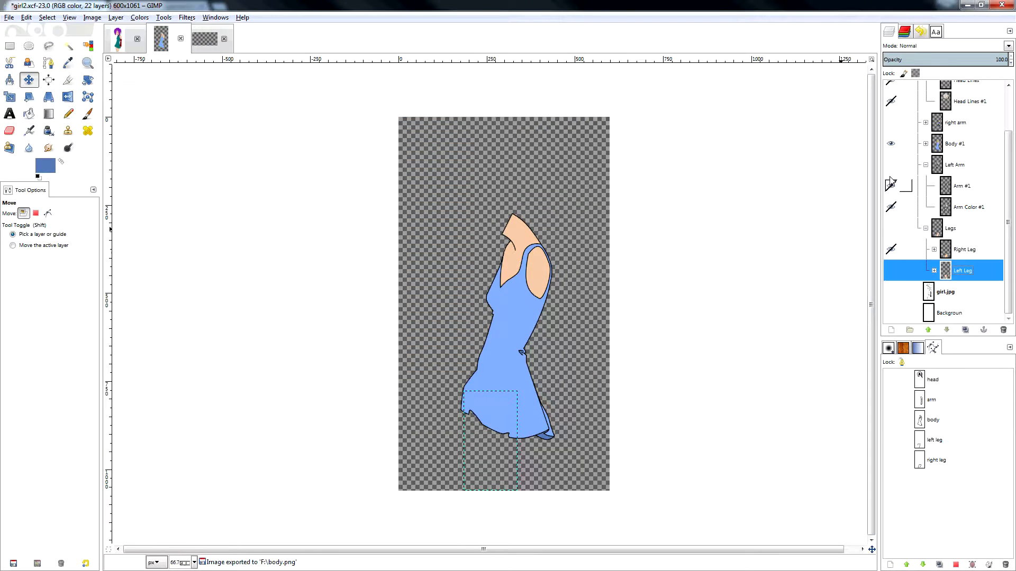
- Hide Body #1, show only the right arm group, and export it as "r arm.png", replacing the existing file
click(891, 143)
click(891, 123)
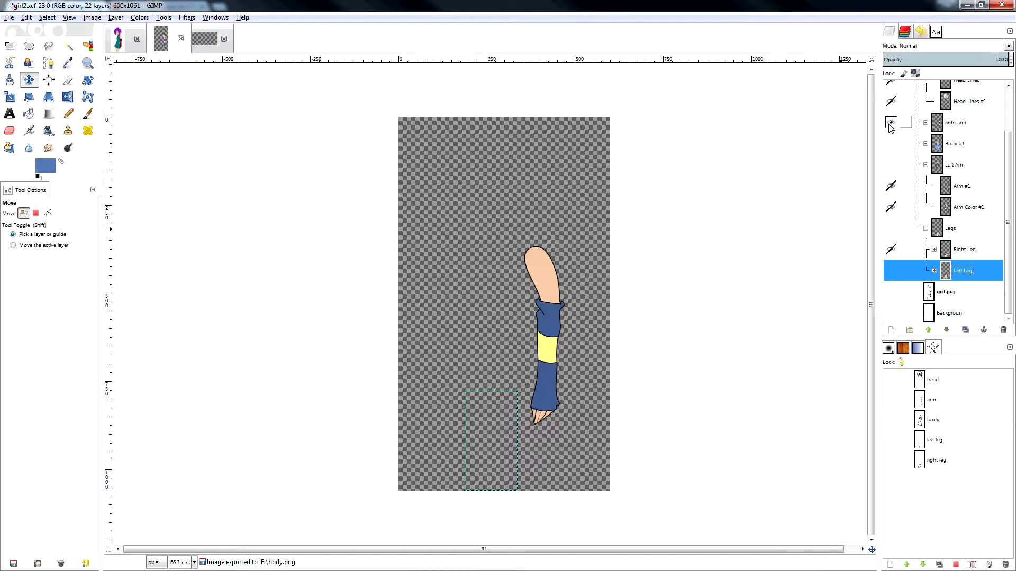
click(891, 165)
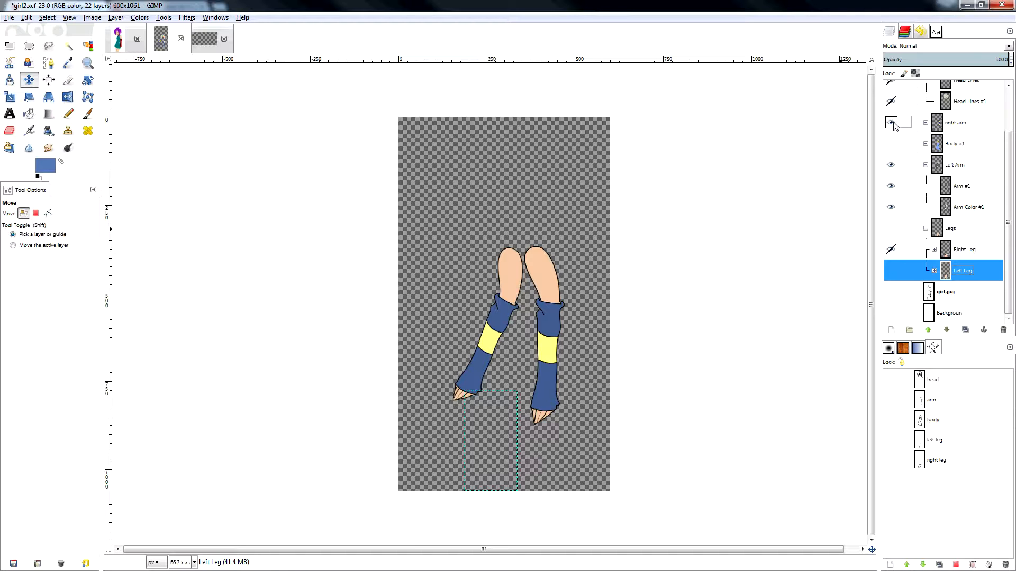
click(891, 165)
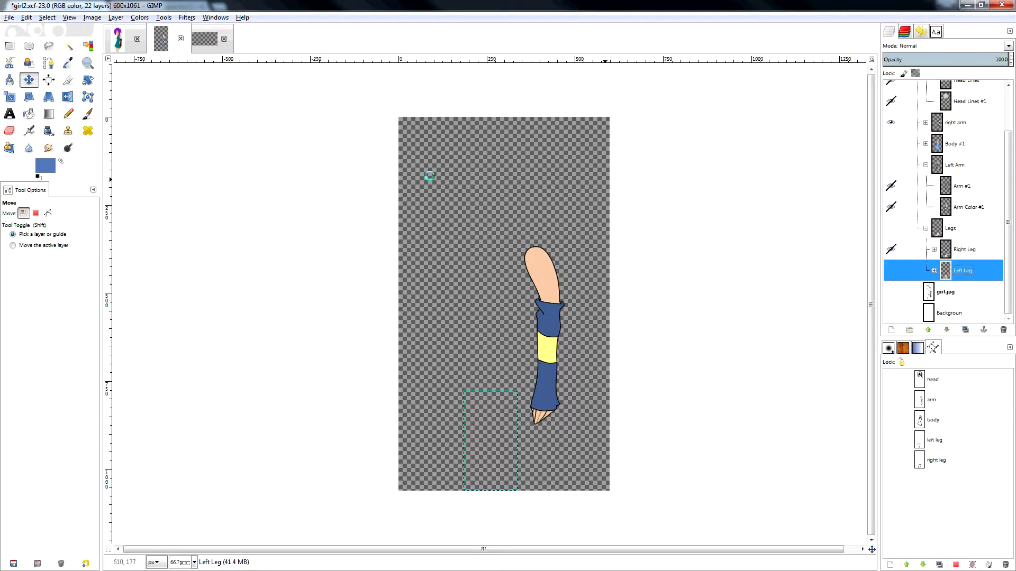
key(shift+ctrl+e)
click(170, 233)
click(452, 414)
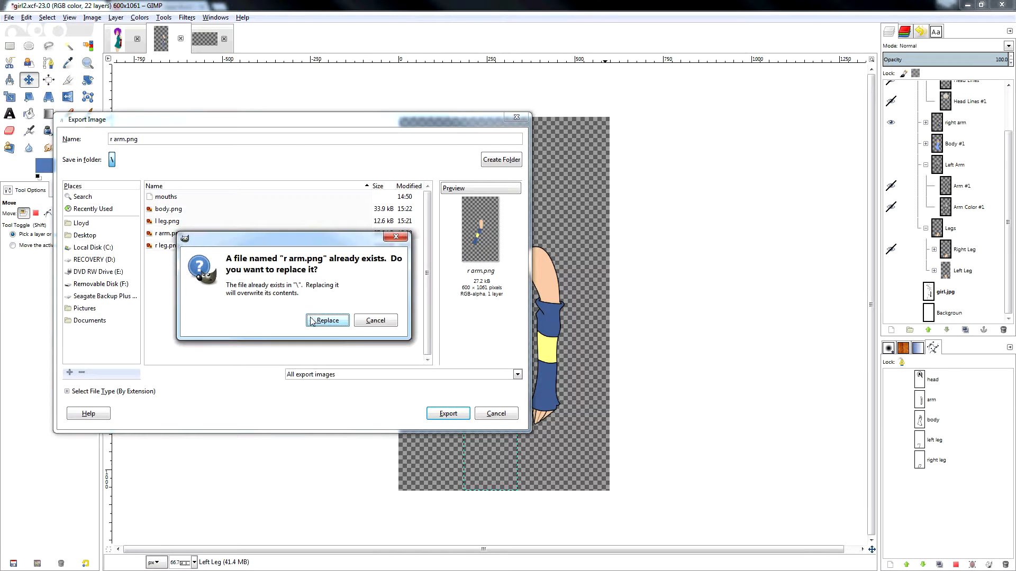
click(322, 321)
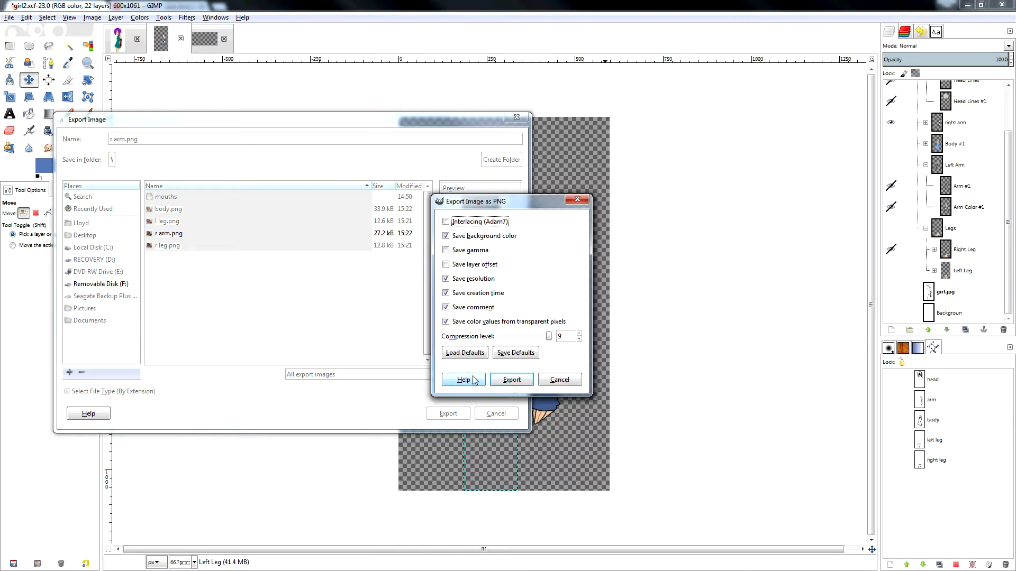
click(511, 380)
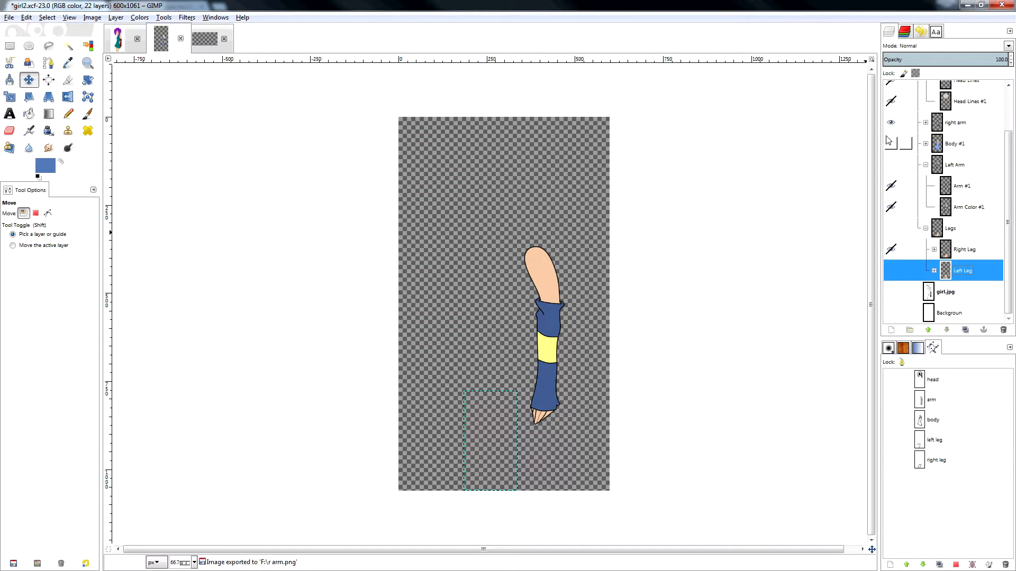
- Hide the right arm group, show the Left Arm group, and export the image as "l arm.png"
click(890, 123)
click(890, 165)
key(ctrl+shift+e)
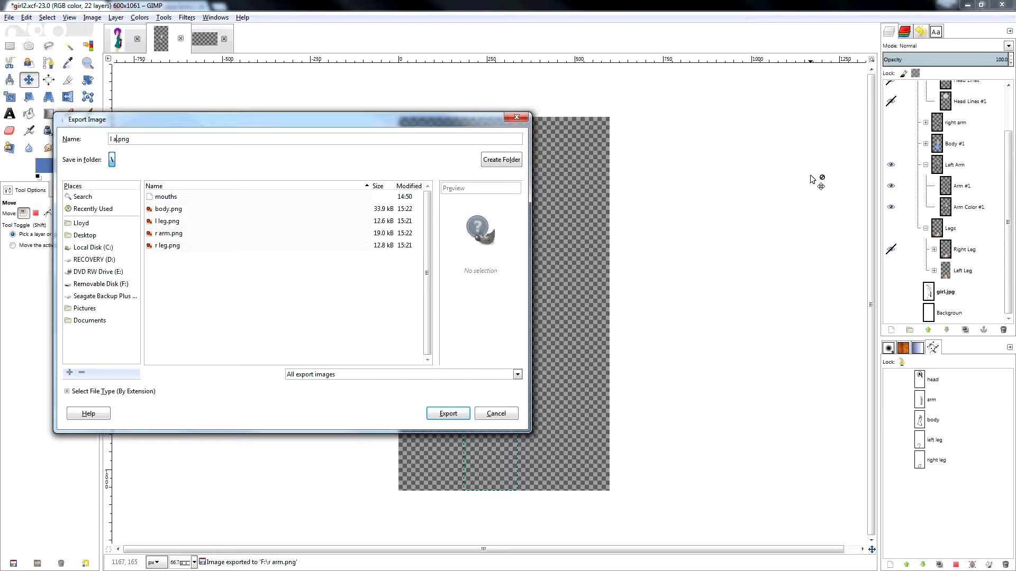
key(Return)
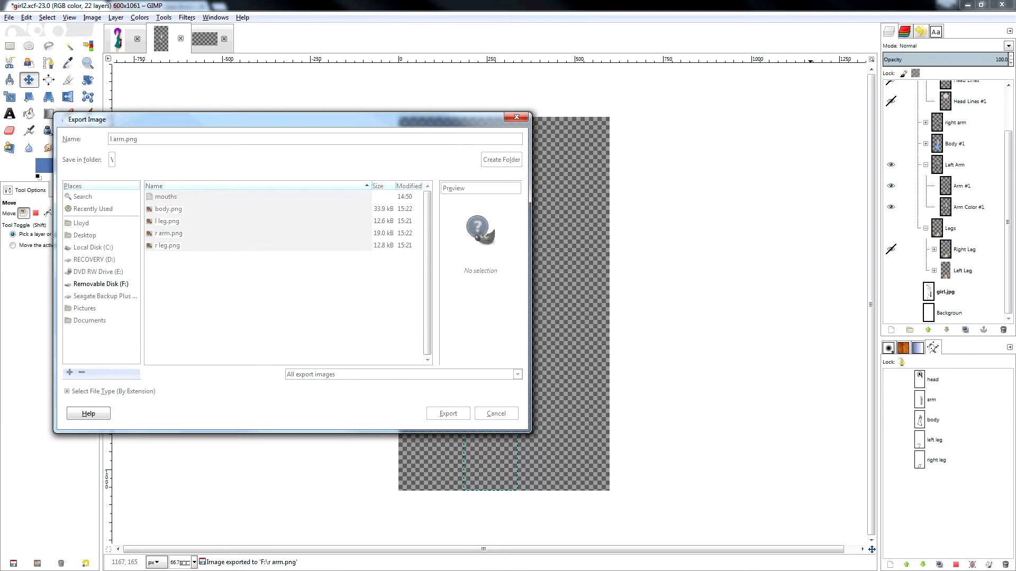
click(512, 380)
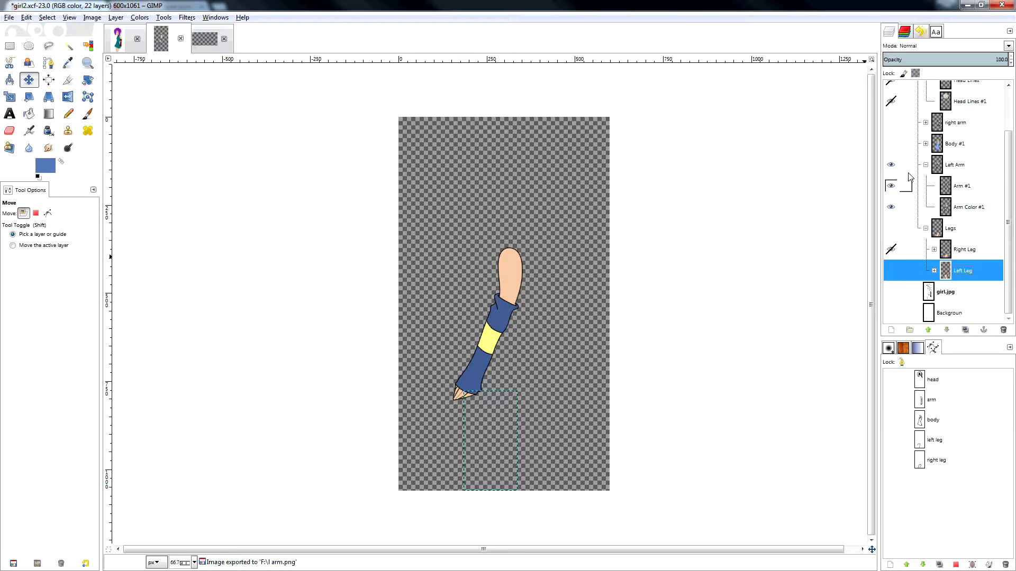
- Hide the Left Arm group, show the Head group, and export the image as "head.png"
click(891, 165)
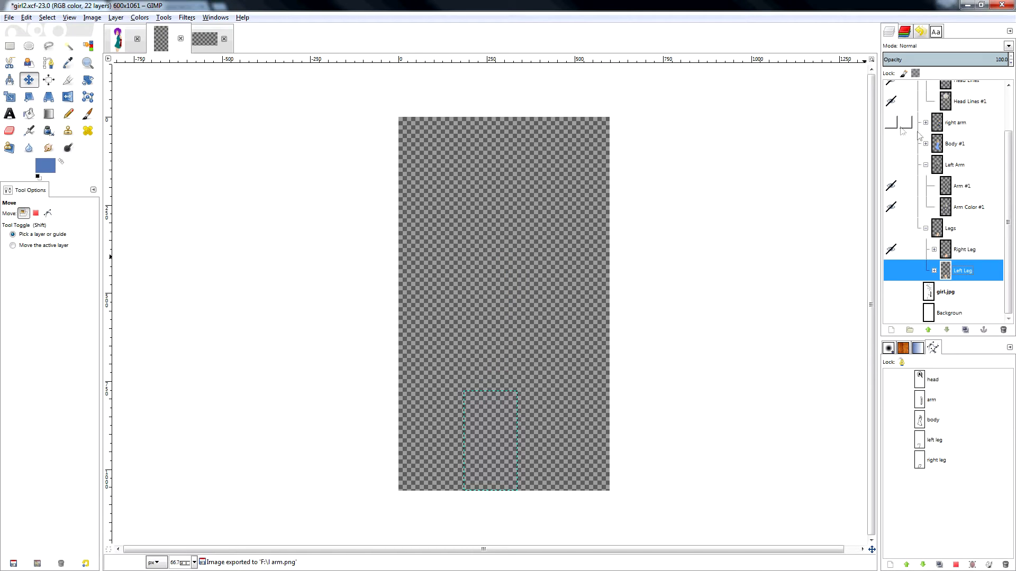
scroll(923, 139, up, 2)
click(891, 113)
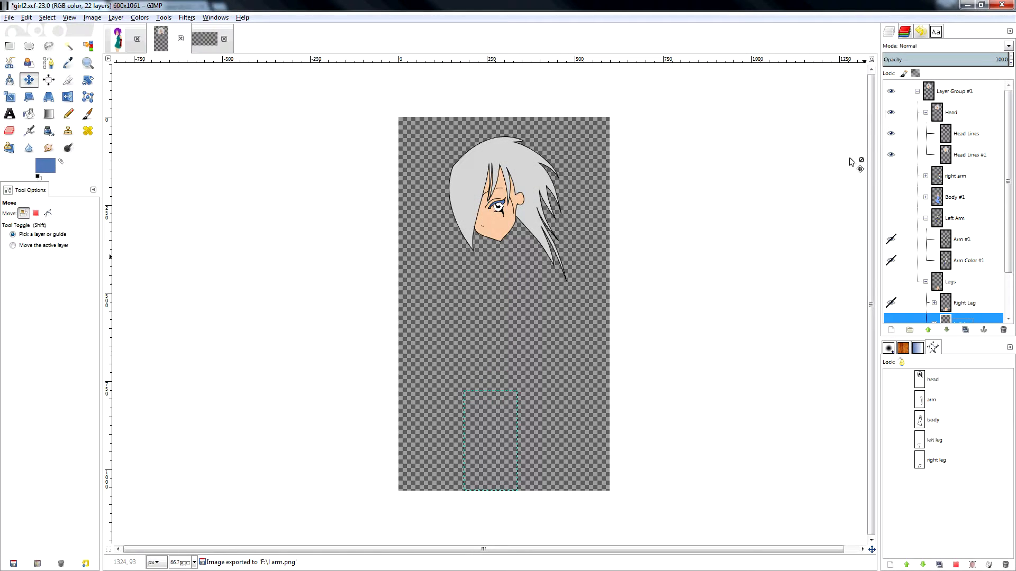
key(ctrl+shift+e)
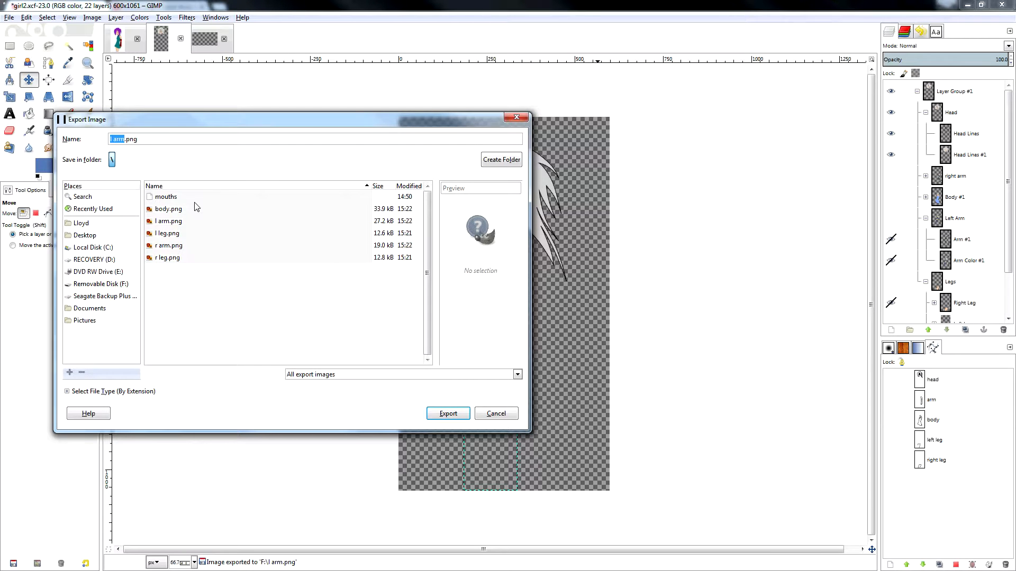
text(head)
key(Return)
key(Return)
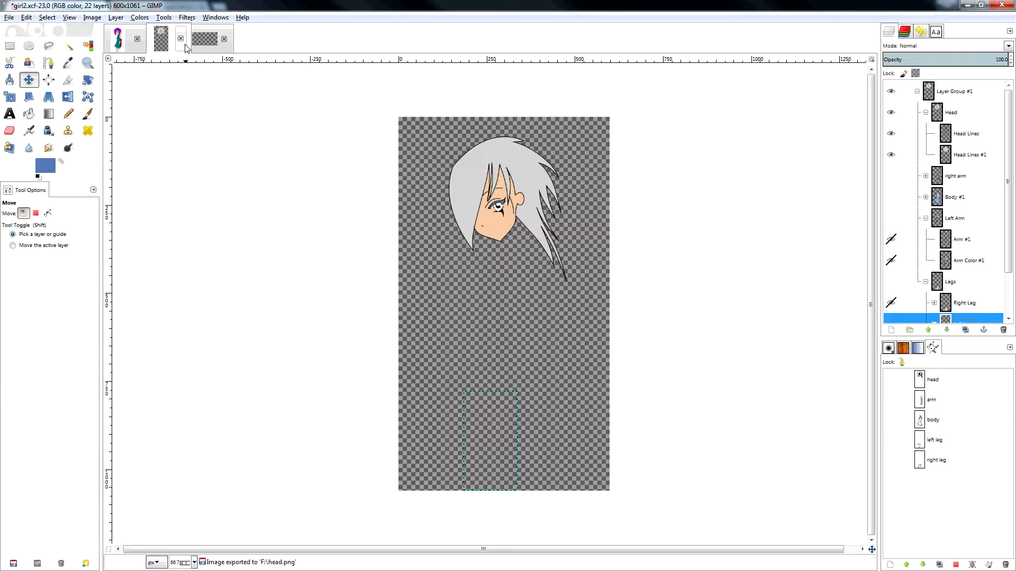
- Make the right arm, Body #1, Left Arm, Legs and Left Leg groups visible again to restore the full girl
click(891, 176)
click(890, 197)
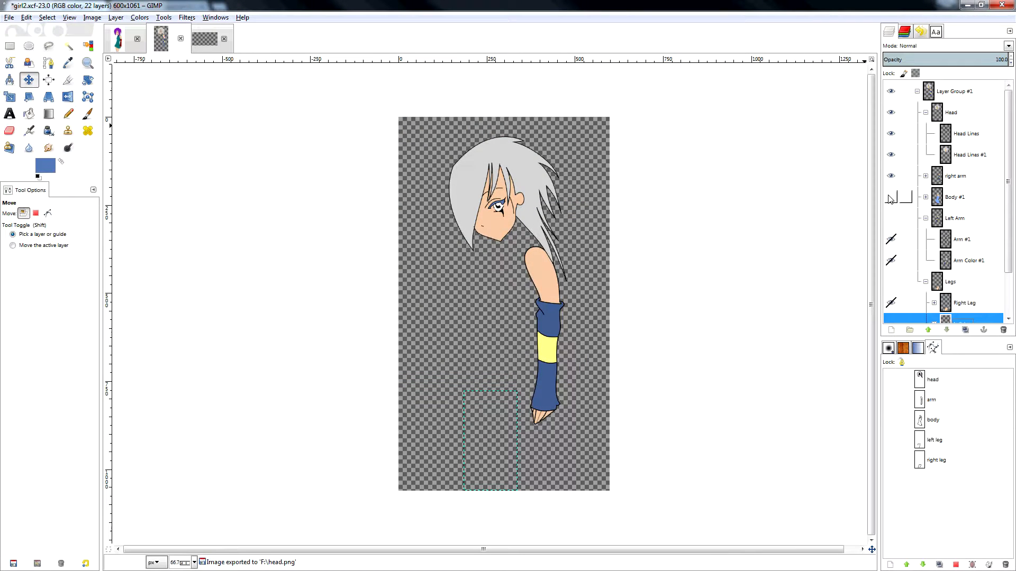
click(890, 218)
click(890, 239)
click(890, 281)
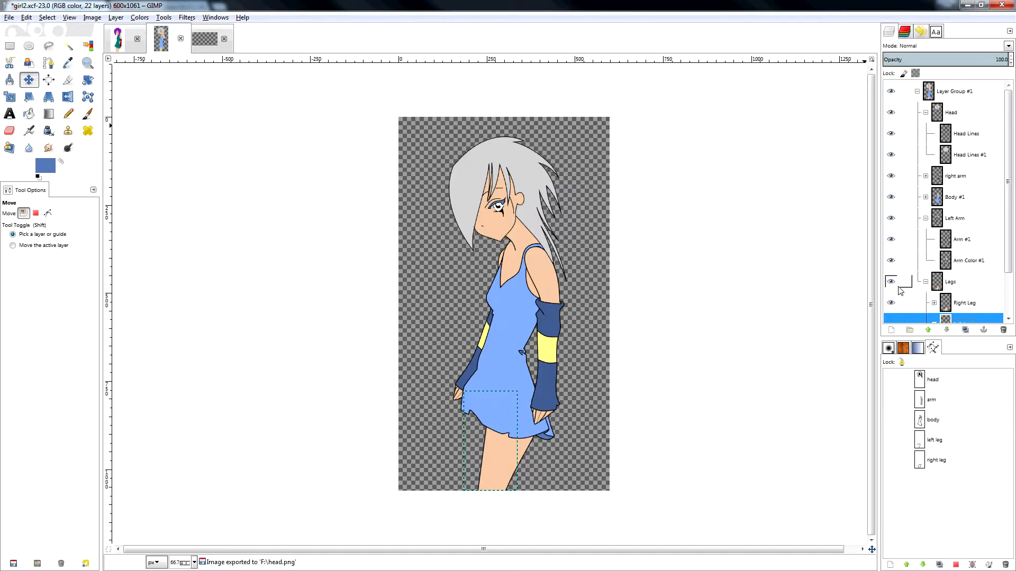
scroll(897, 291, down, 2)
click(891, 271)
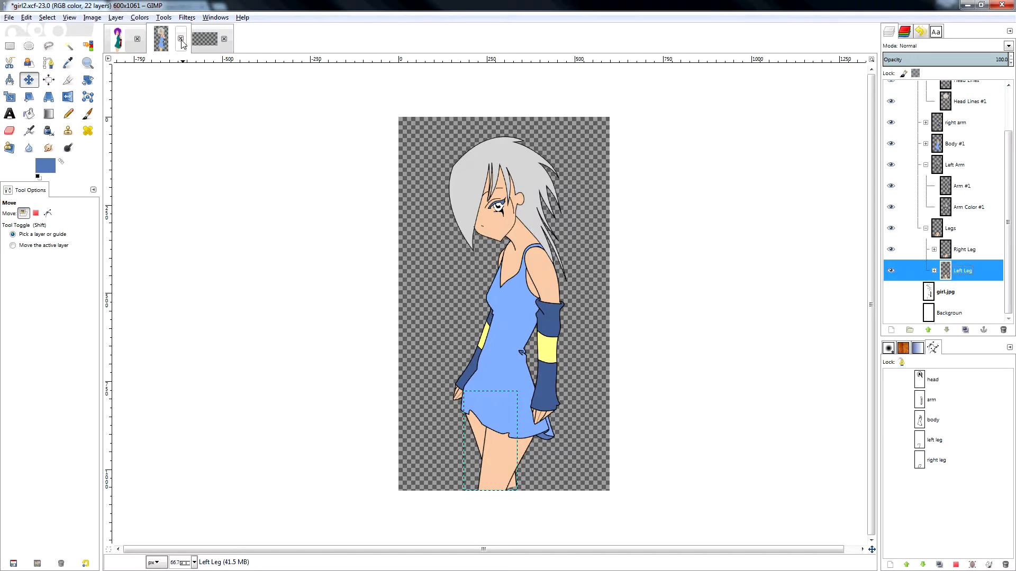
- Save the layered girl2.xcf project and close its image
key(ctrl+s)
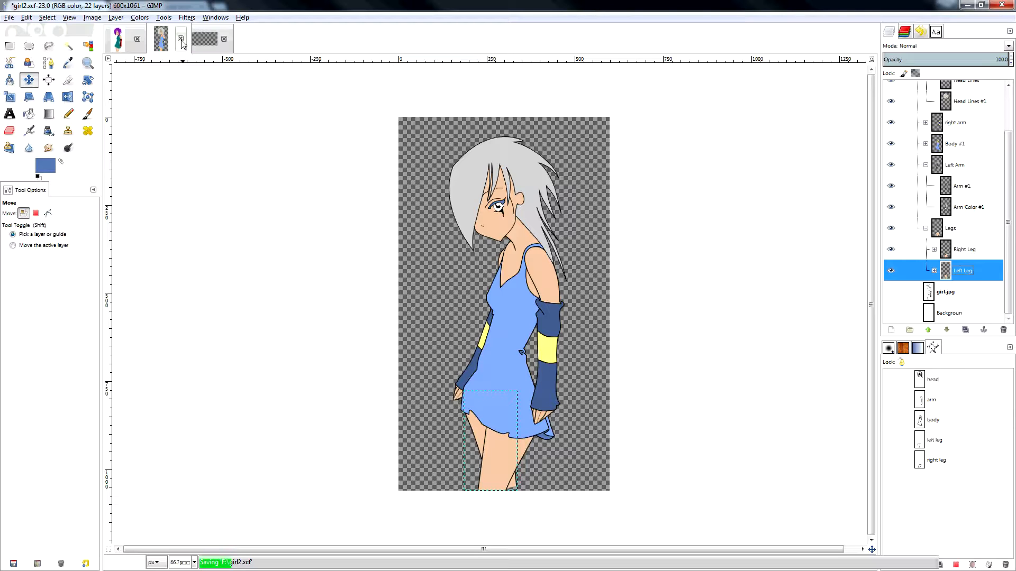
click(179, 38)
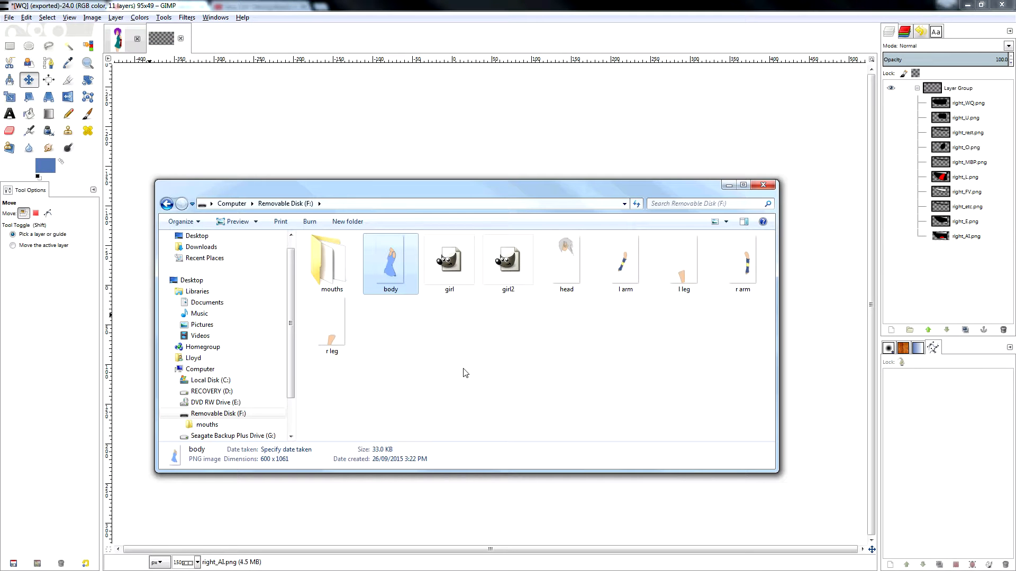
- Open body.png from the removable disk (F:) as its own image, undoing its accidental placement in the mouth shapes image
drag(397, 275, 492, 151)
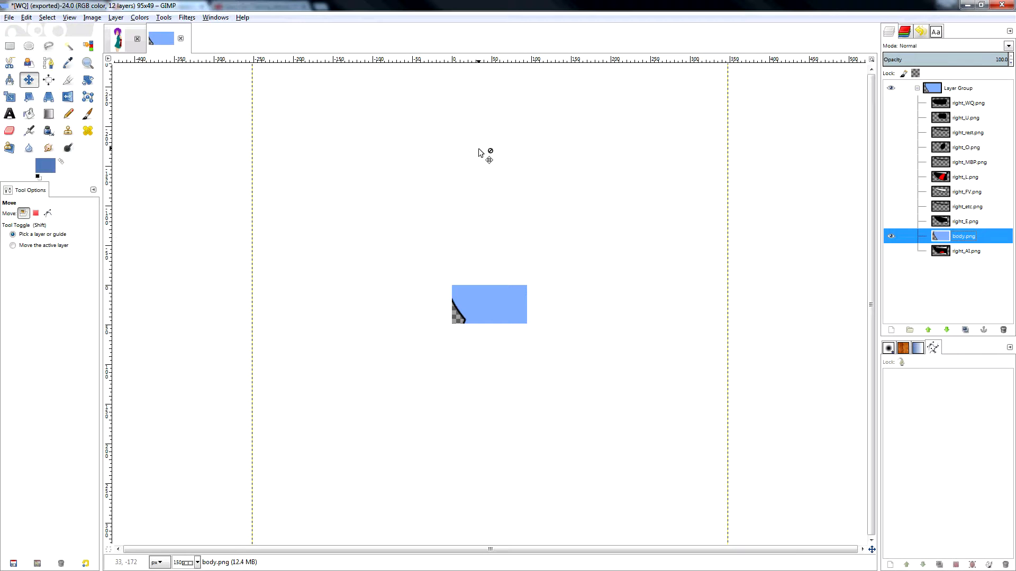
key(ctrl+z)
key(alt+Tab)
drag(417, 273, 157, 156)
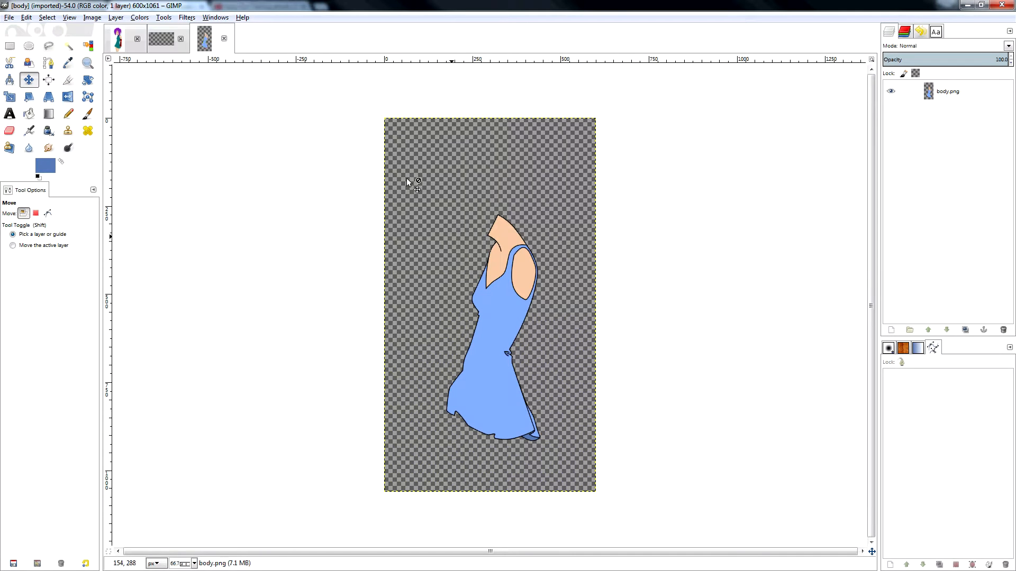
- Crop the empty borders off body.png, overwrite the original file, and close the image, discarding unsaved changes
click(97, 19)
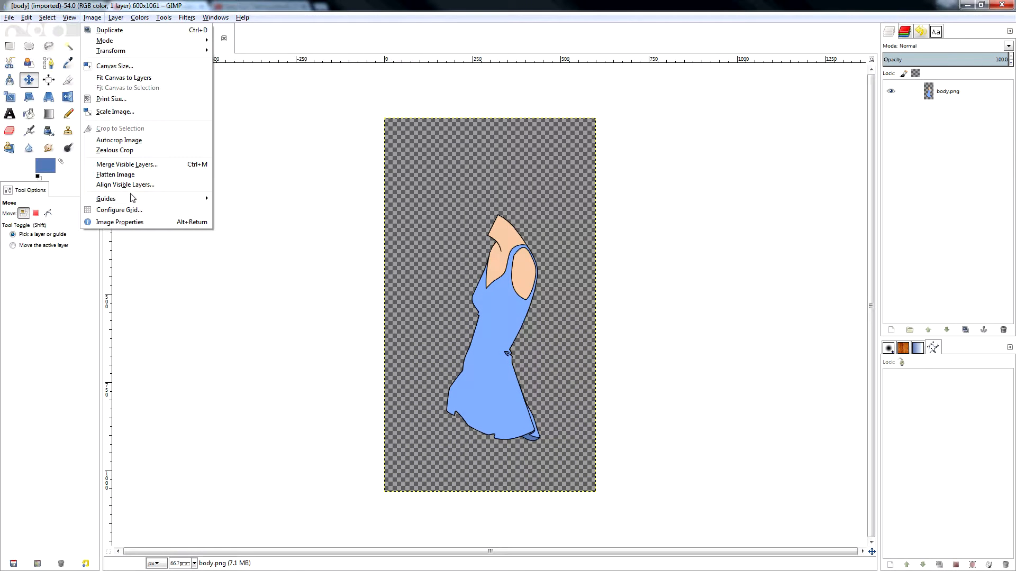
click(125, 151)
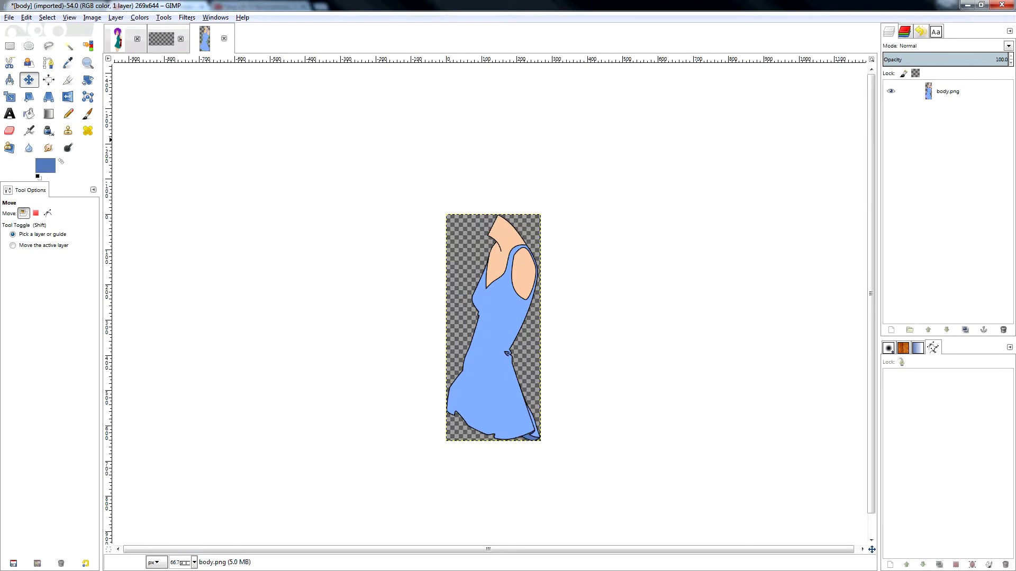
click(8, 19)
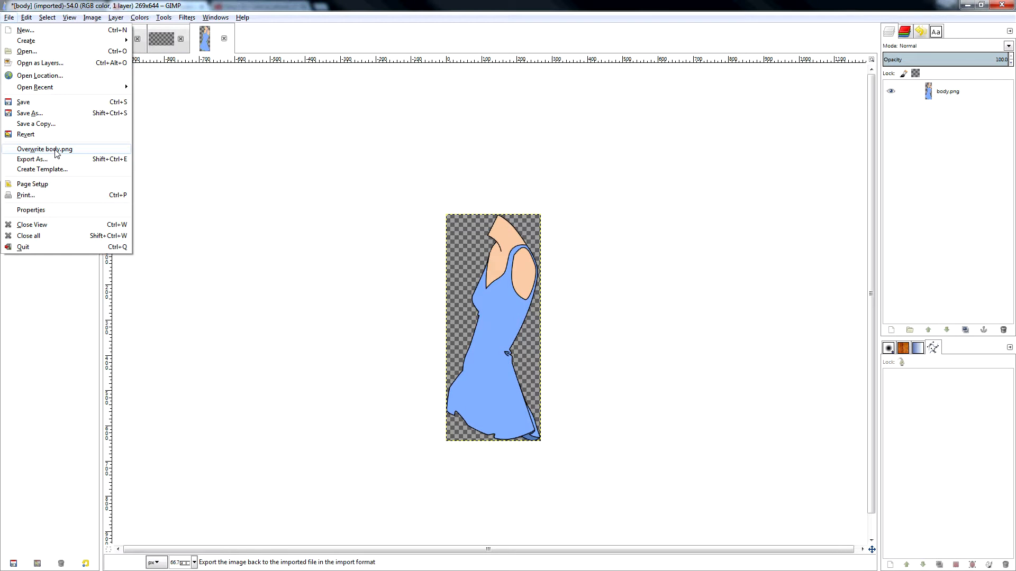
click(55, 141)
key(alt+Tab)
key(alt+Tab)
click(224, 39)
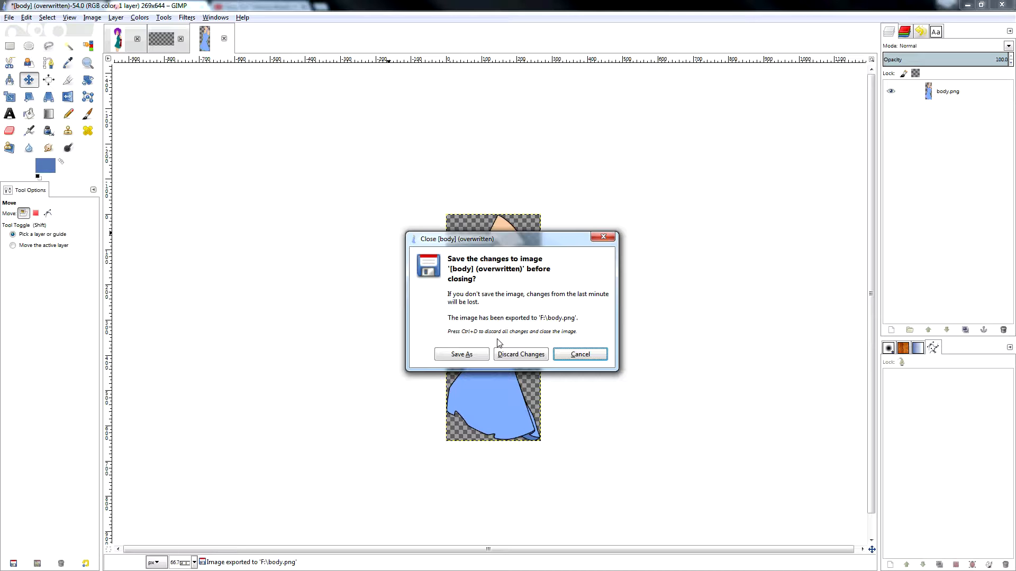
click(511, 353)
- From the file explorer, open the head, l arm, l leg, r arm and r leg PNG files together in GIMP as separate images
key(alt+Tab)
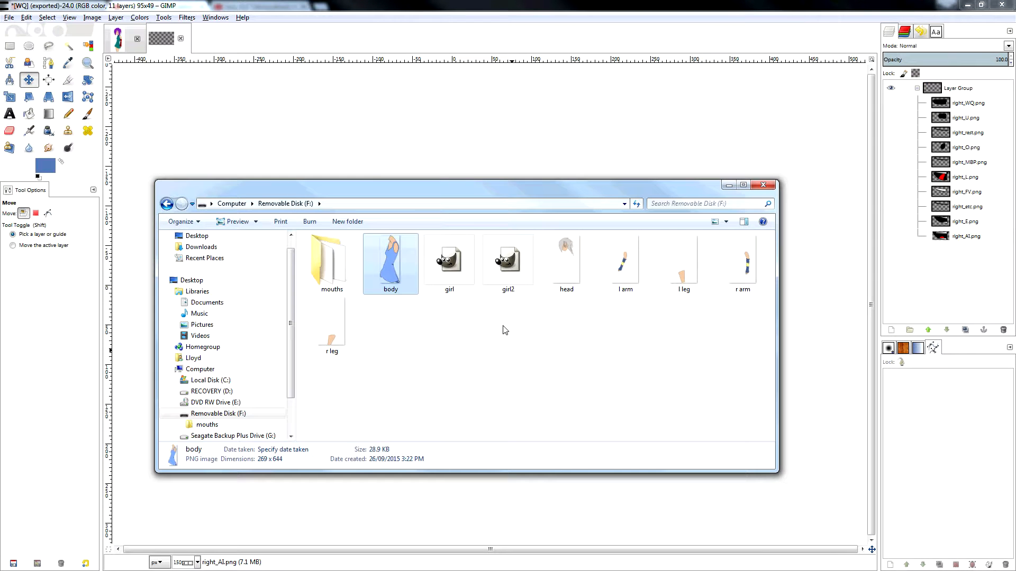
click(572, 267)
ctrl+click(634, 274)
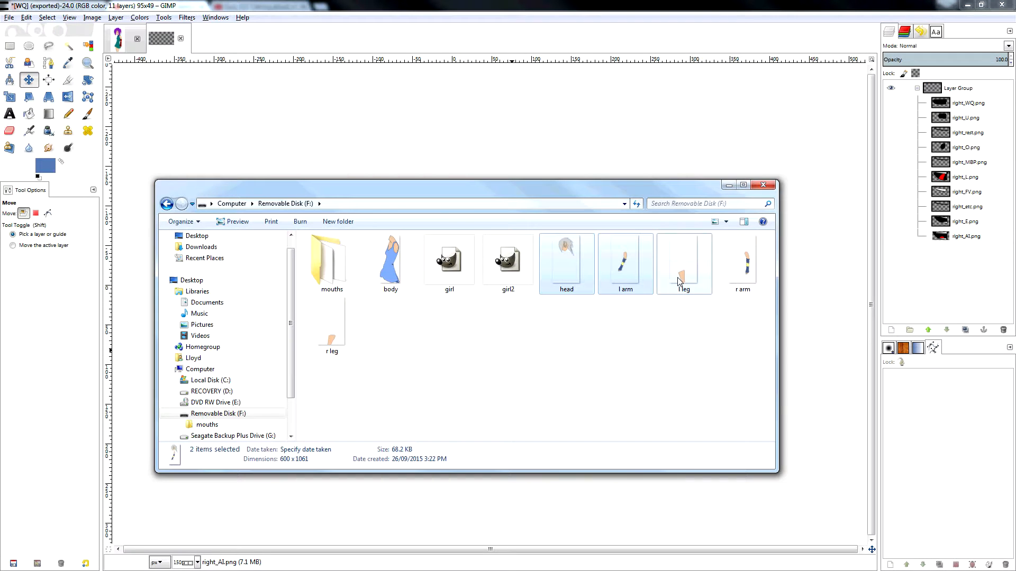
ctrl+click(681, 280)
ctrl+click(738, 279)
ctrl+click(339, 334)
drag(339, 333, 83, 169)
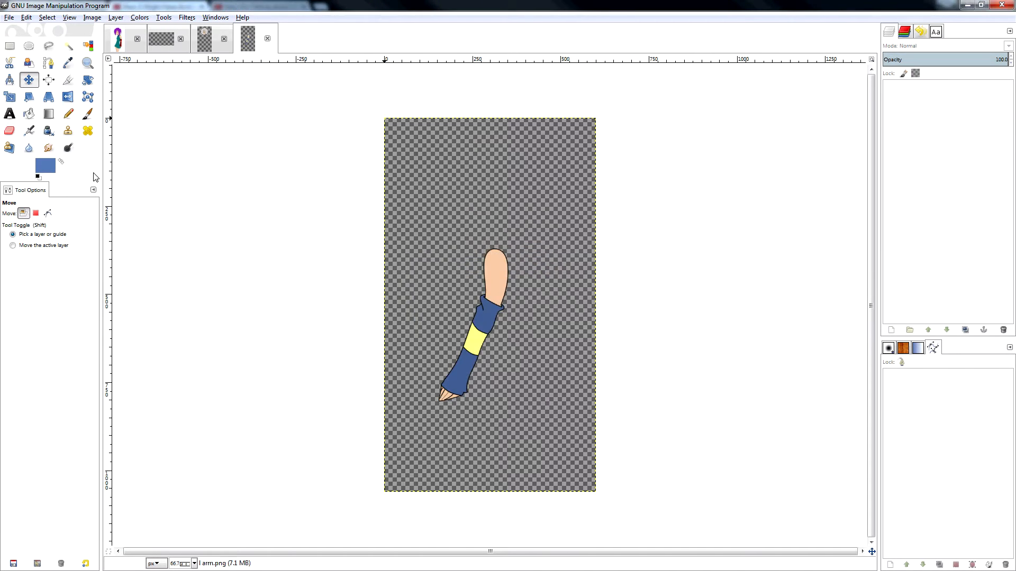
- Crop the empty borders off head.png, overwrite the original file, and close the image, discarding unsaved changes
click(205, 44)
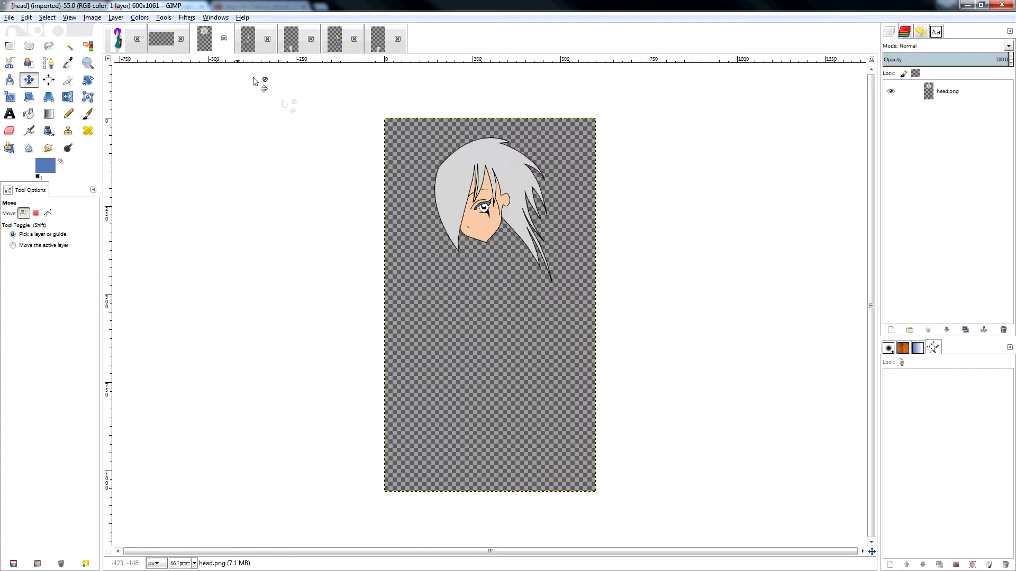
click(93, 18)
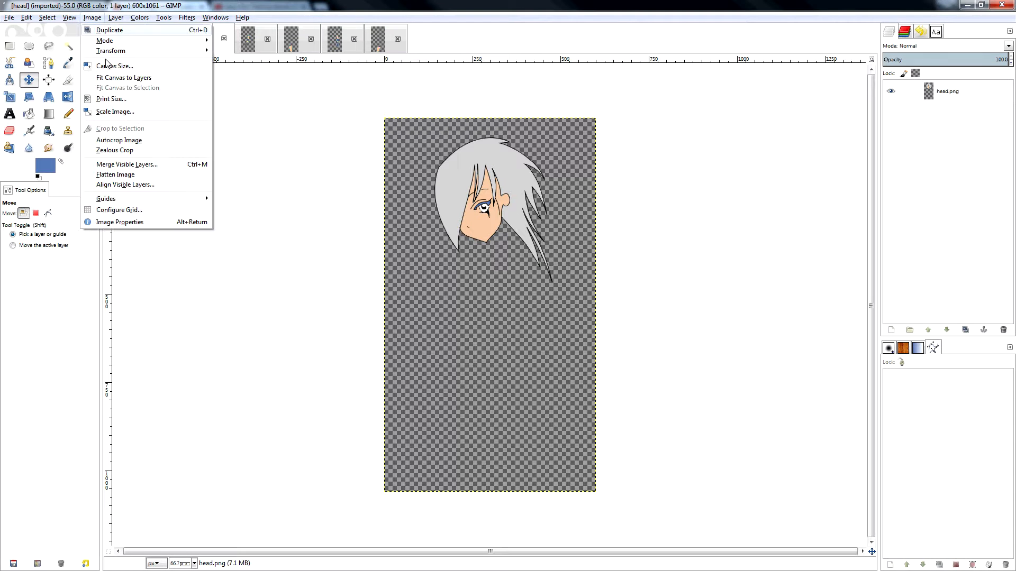
click(130, 149)
click(9, 18)
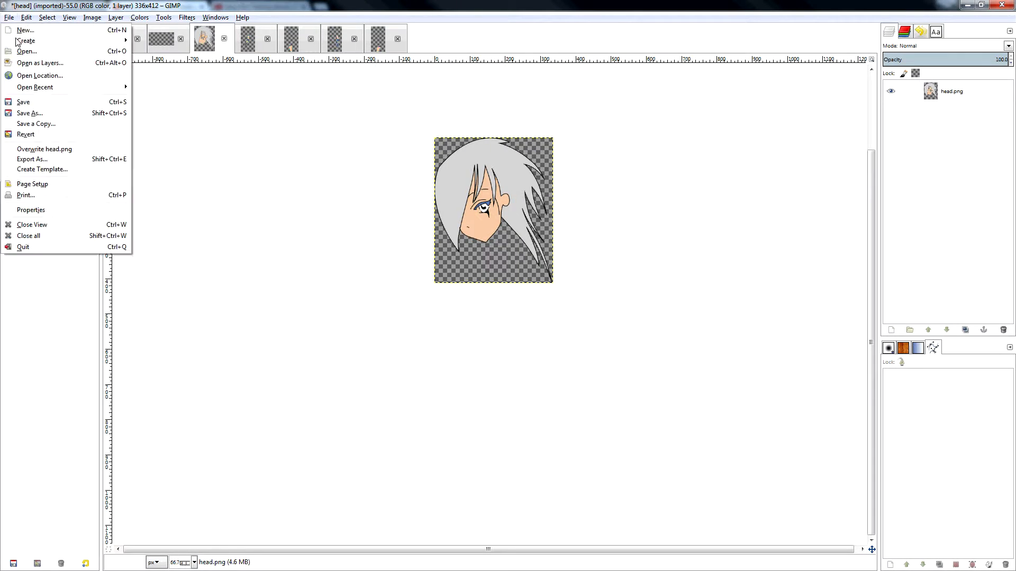
click(68, 149)
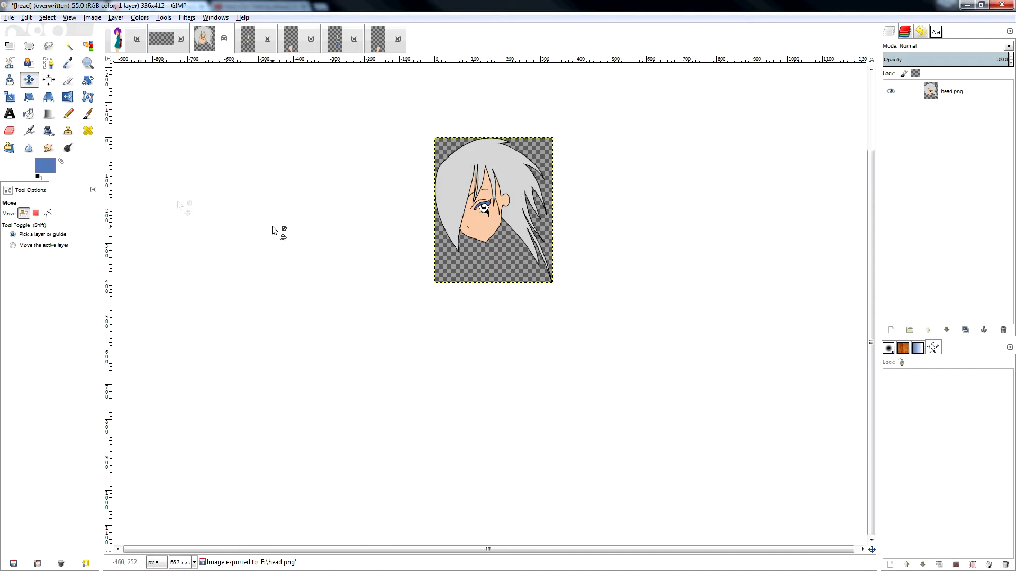
key(ctrl+w)
click(522, 353)
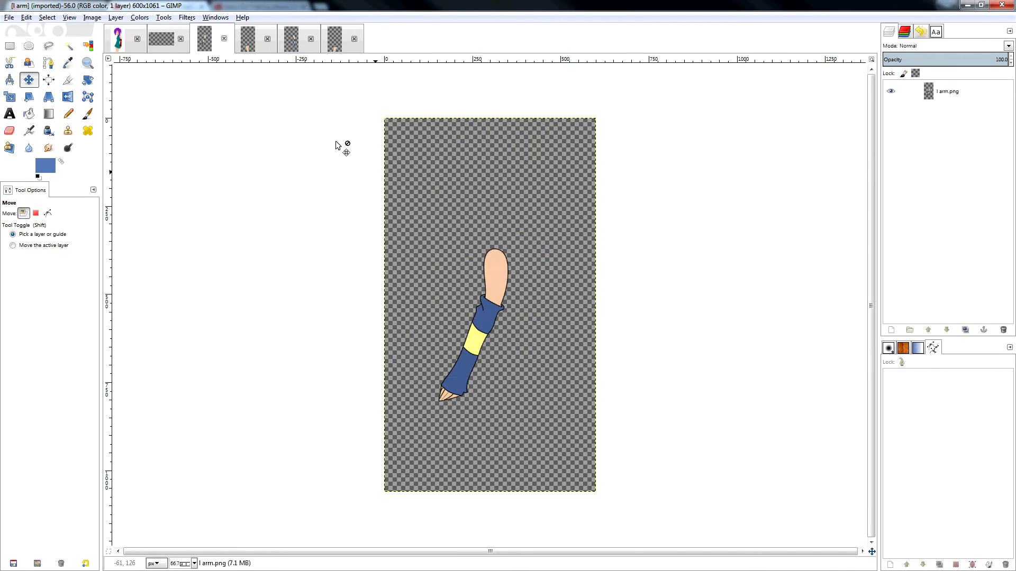
- Autocrop l arm.png to the arm, overwrite the original file, and close the image without saving a project
click(94, 18)
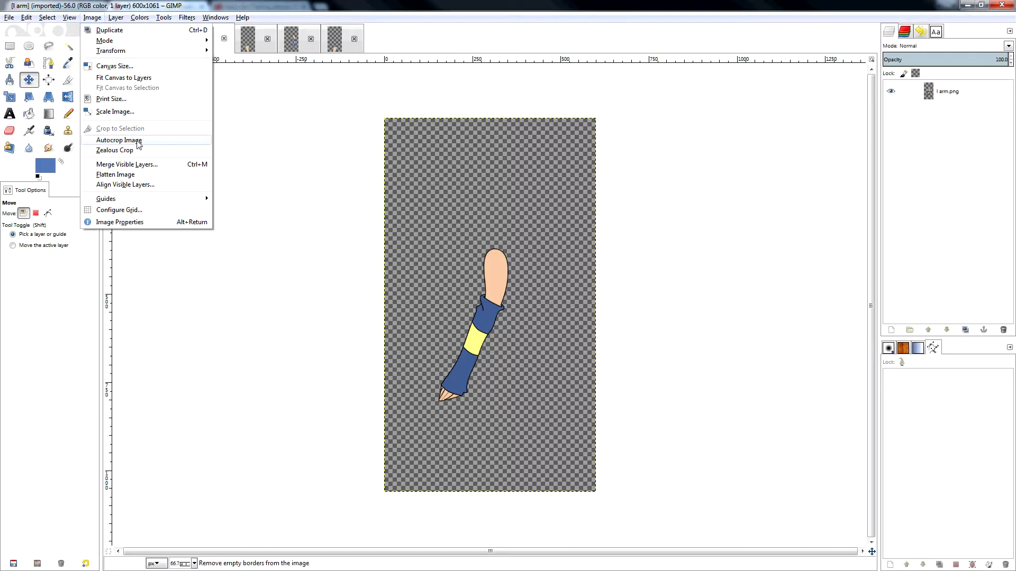
click(143, 141)
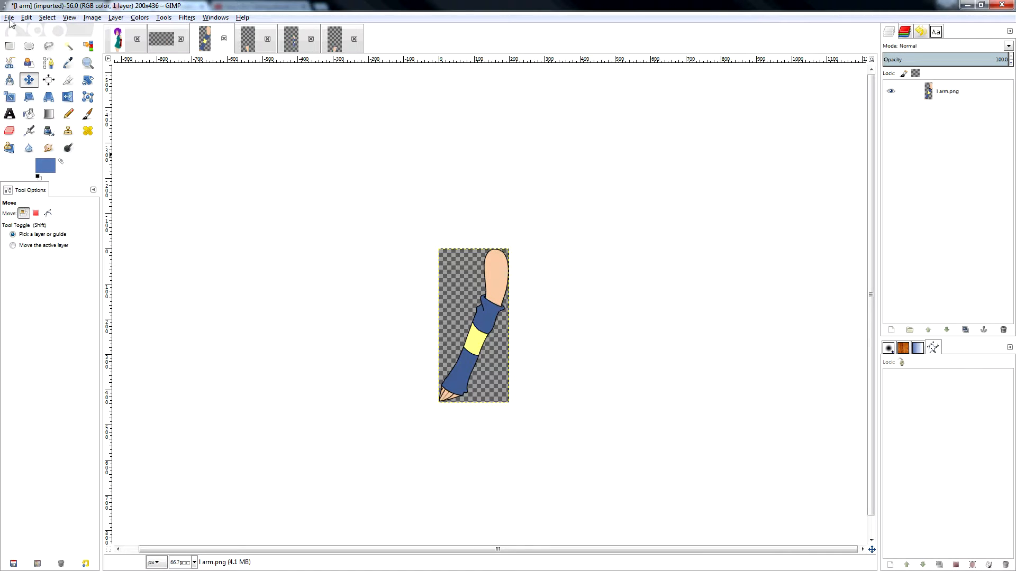
click(10, 20)
click(36, 147)
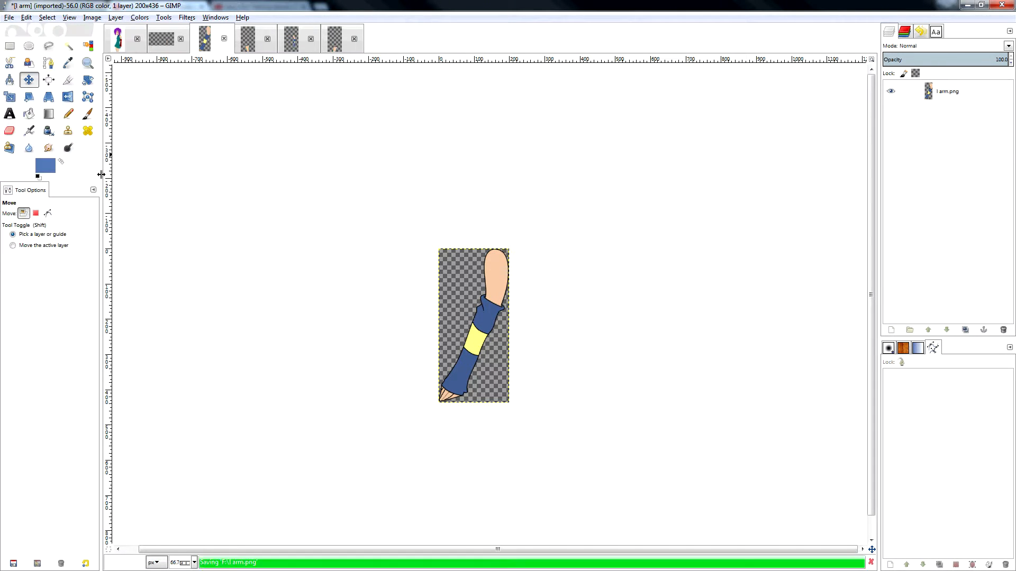
key(ctrl+w)
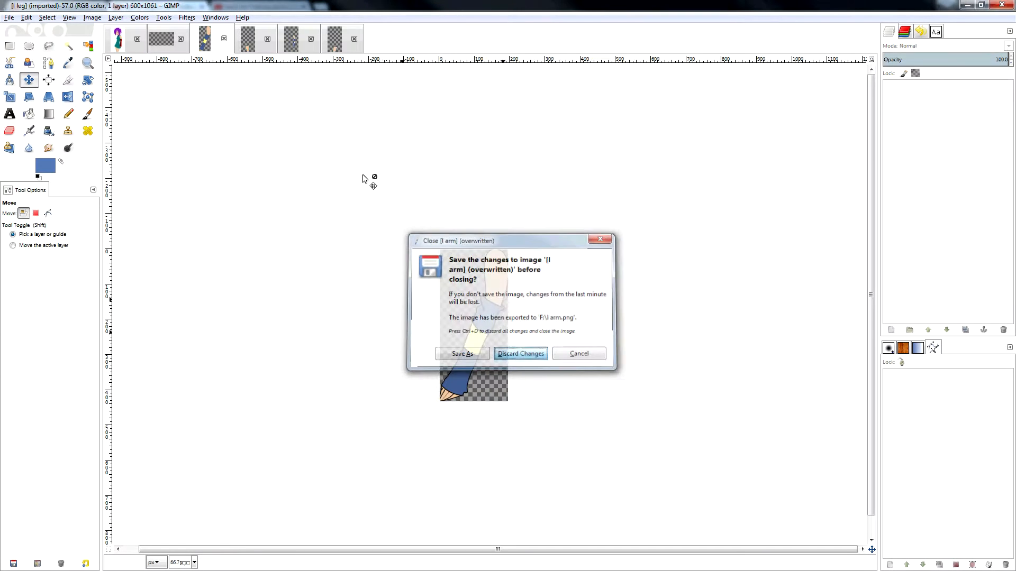
key(ctrl+d)
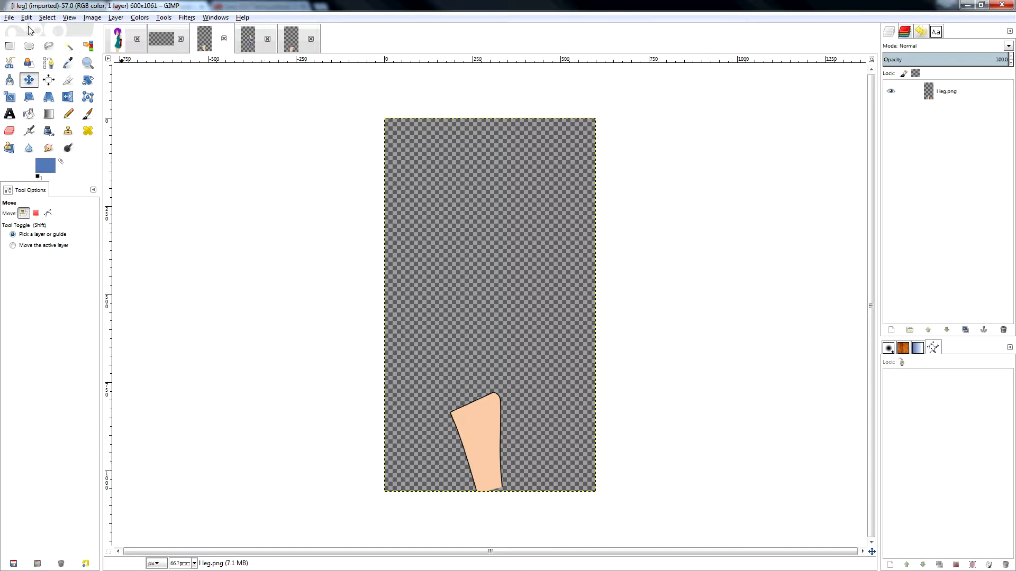
- Autocrop l leg.png to the leg, overwrite the original file, and close the image without saving a project
click(9, 17)
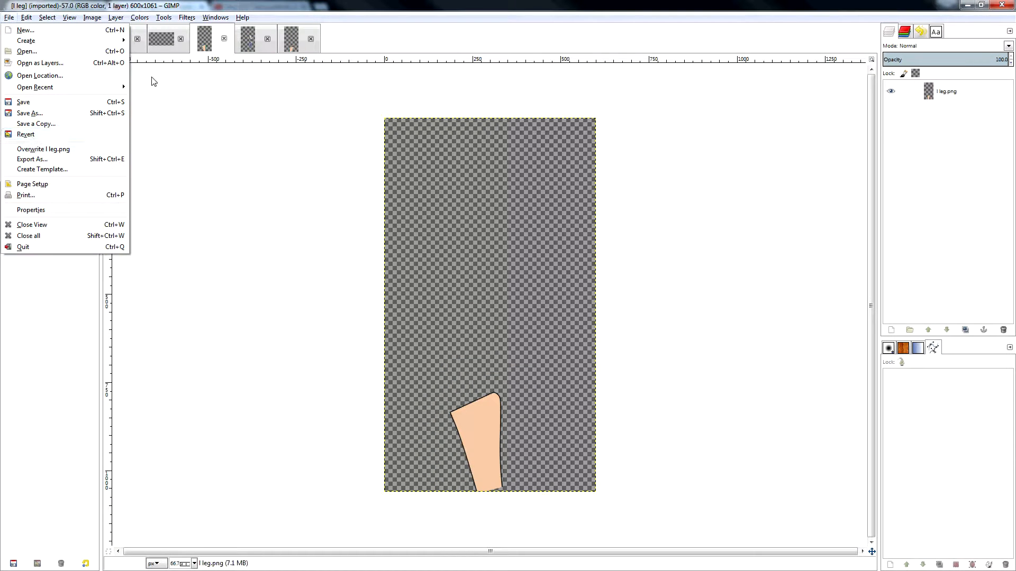
click(164, 29)
click(93, 17)
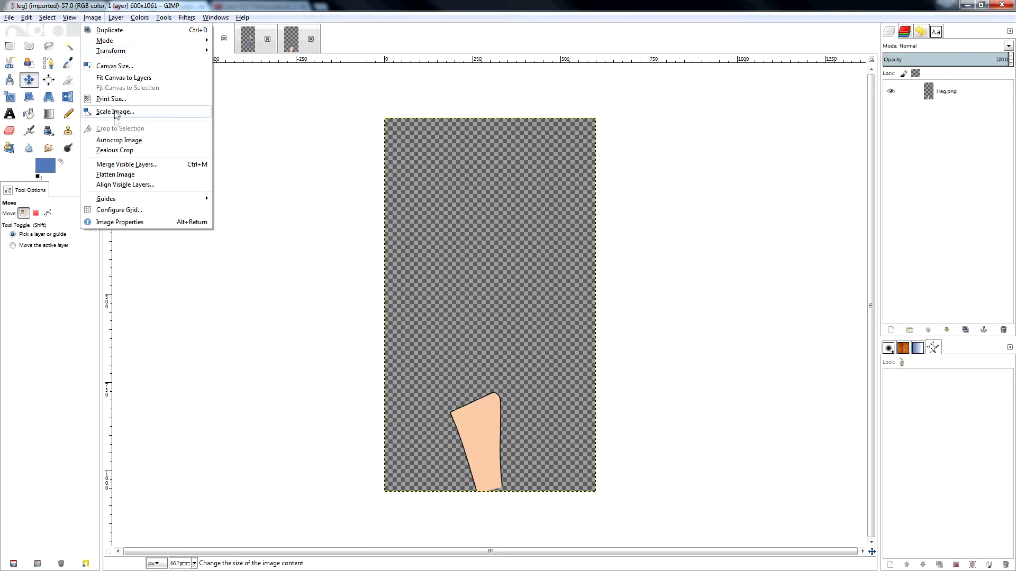
click(118, 140)
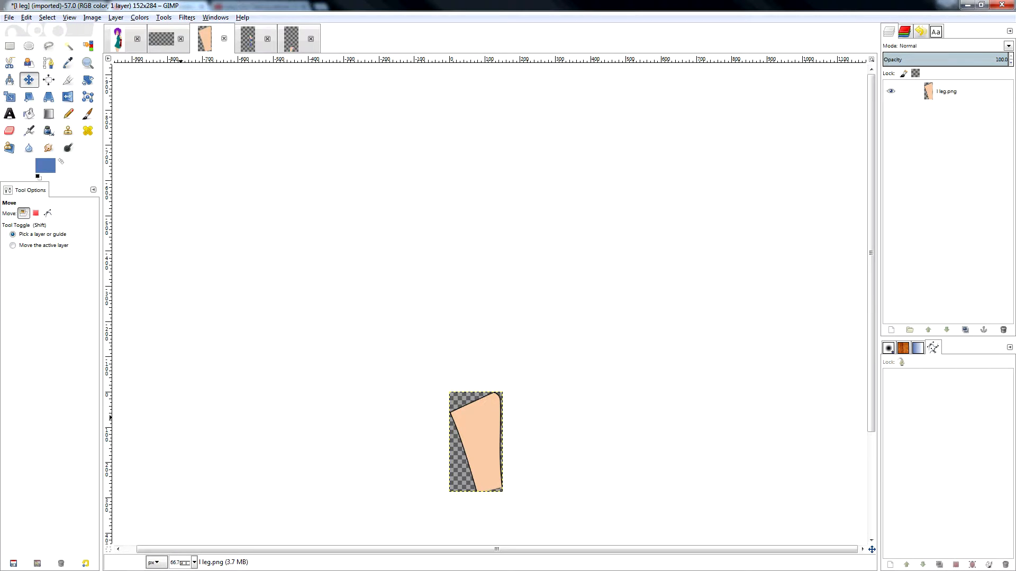
click(9, 18)
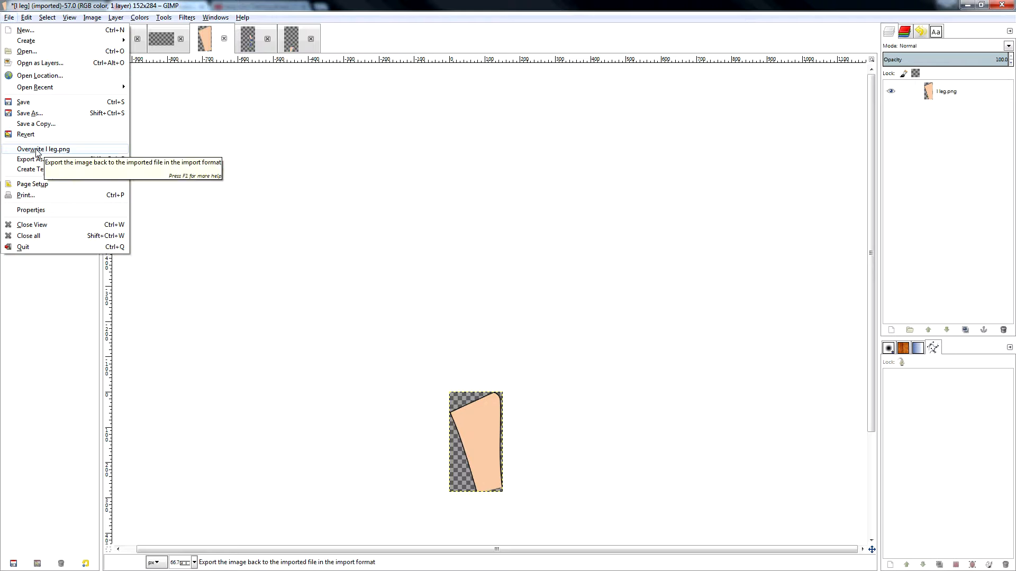
click(19, 148)
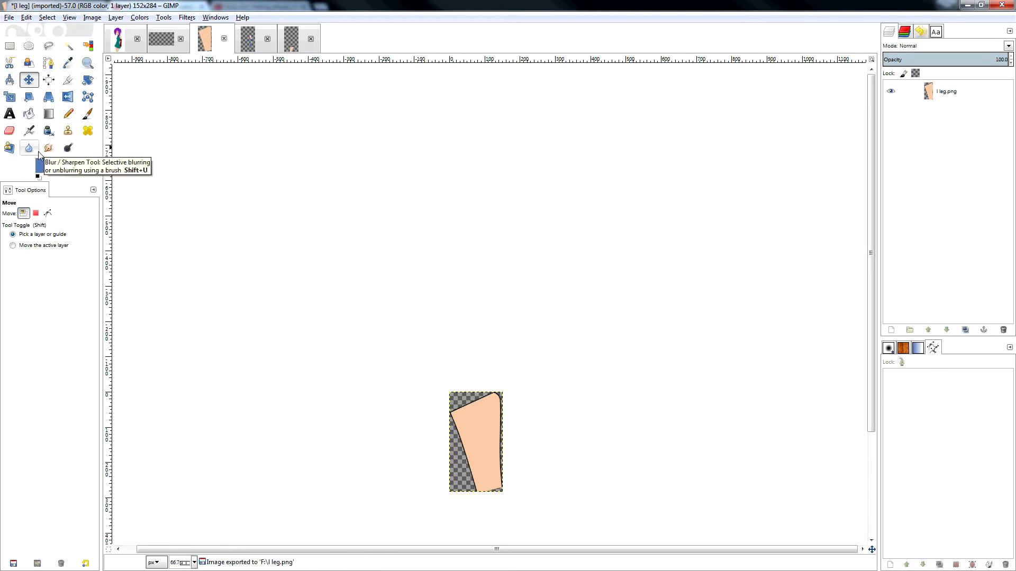
click(224, 39)
click(521, 354)
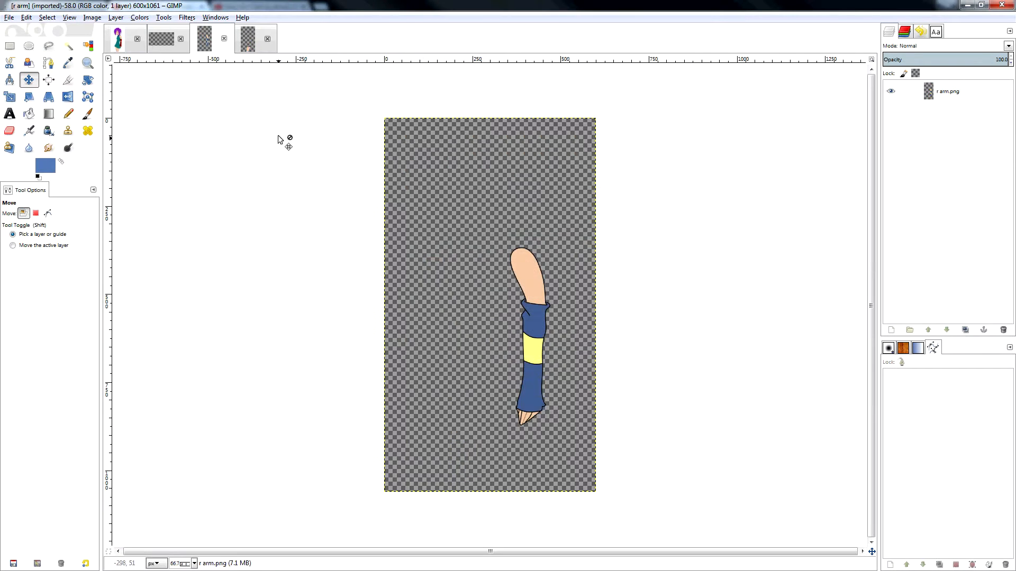
- Autocrop r arm.png to the arm, overwrite the original file, and close the image without saving a project
click(92, 17)
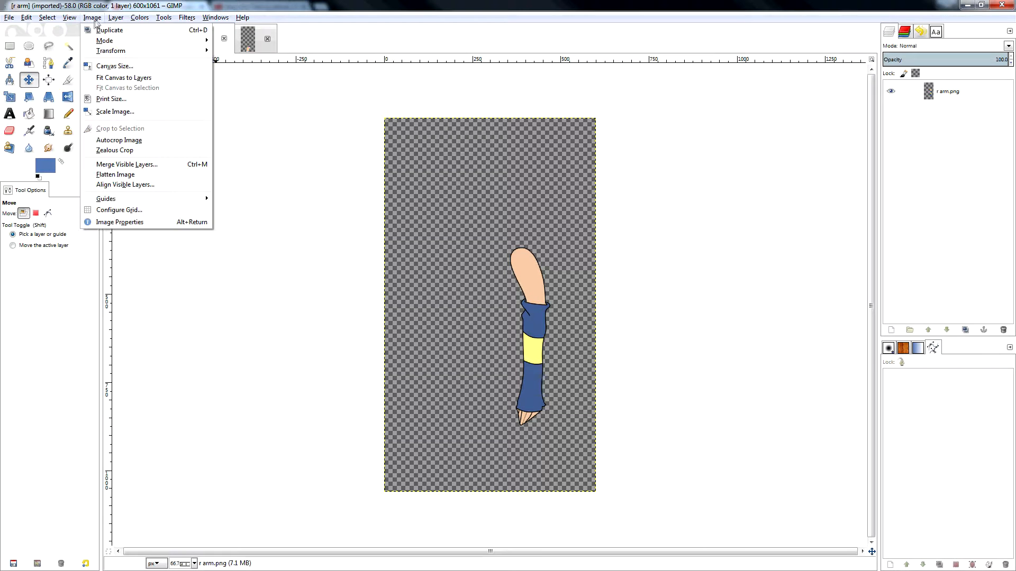
click(119, 140)
click(9, 17)
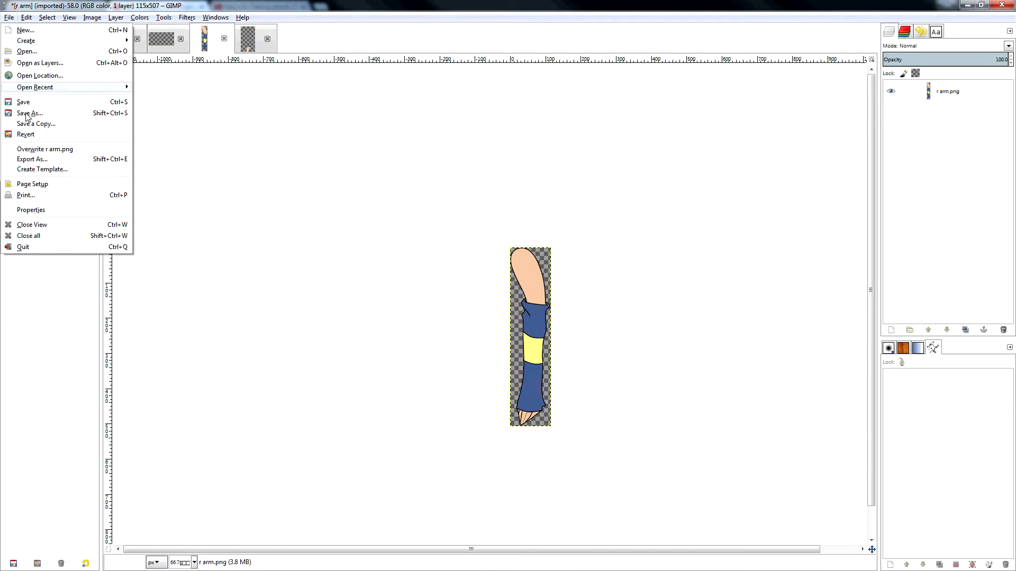
click(34, 150)
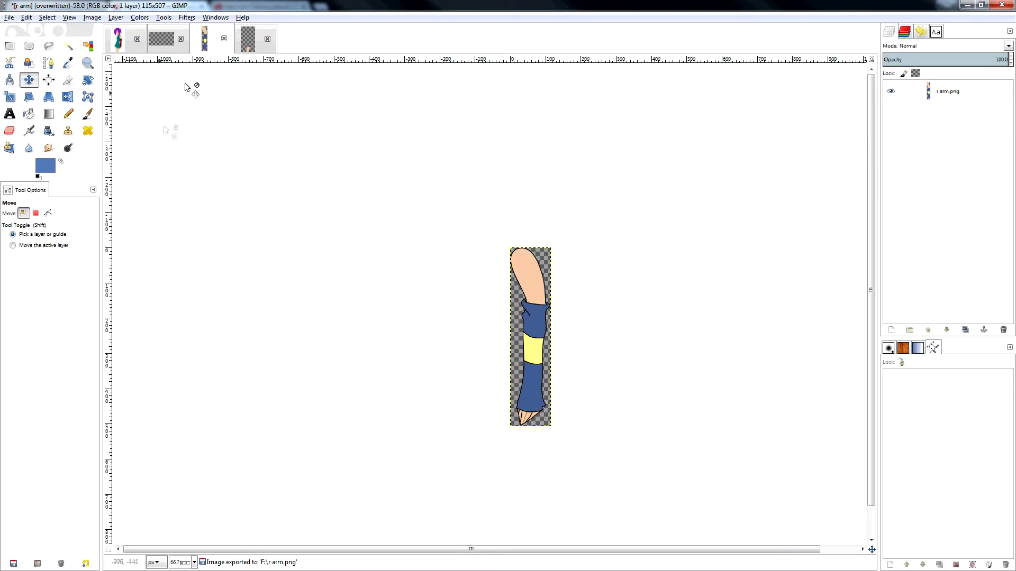
click(222, 43)
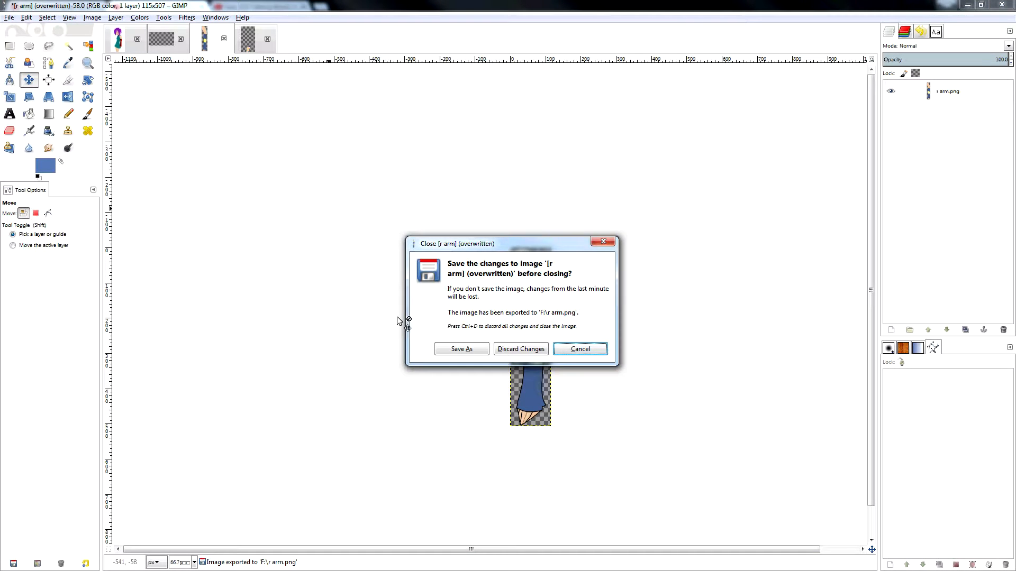
click(499, 354)
- Autocrop r leg.png to the leg, overwrite the original file, and close the image without saving a project
click(9, 18)
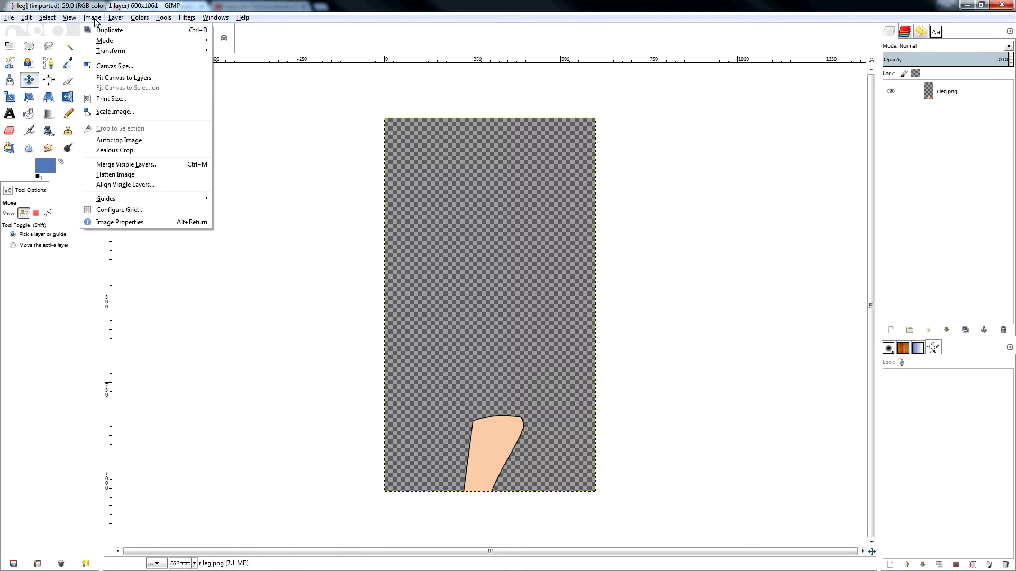
click(121, 146)
click(9, 18)
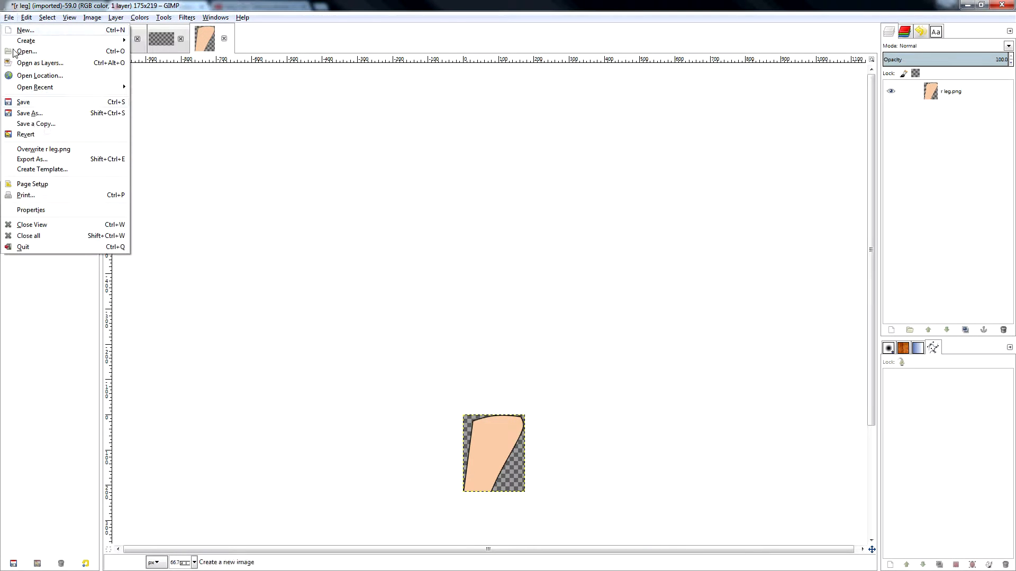
click(46, 149)
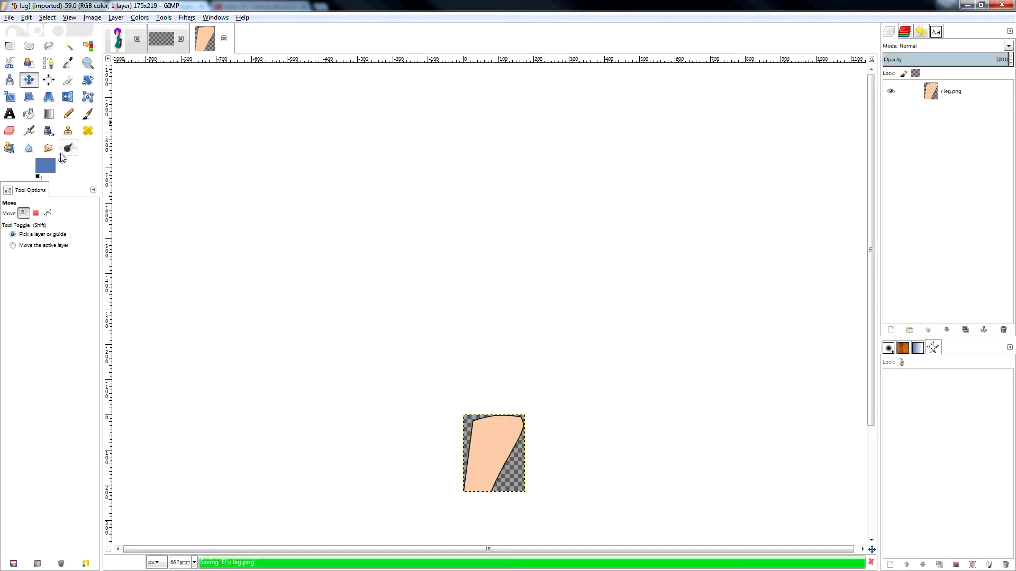
click(224, 39)
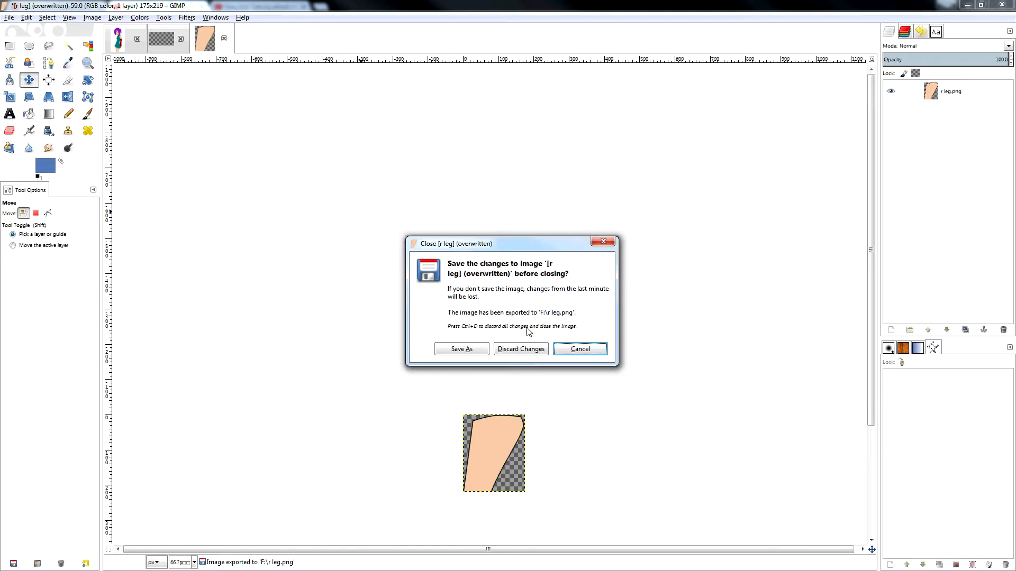
click(524, 347)
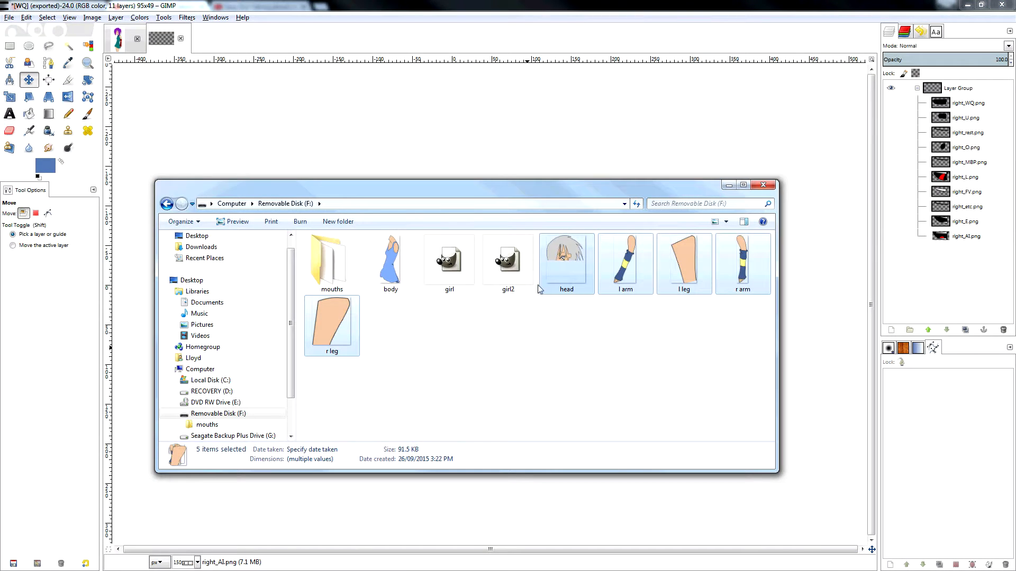
- View the cropped body part images one after another in Windows Photo Viewer, starting with body, and close the viewer
double_click(394, 267)
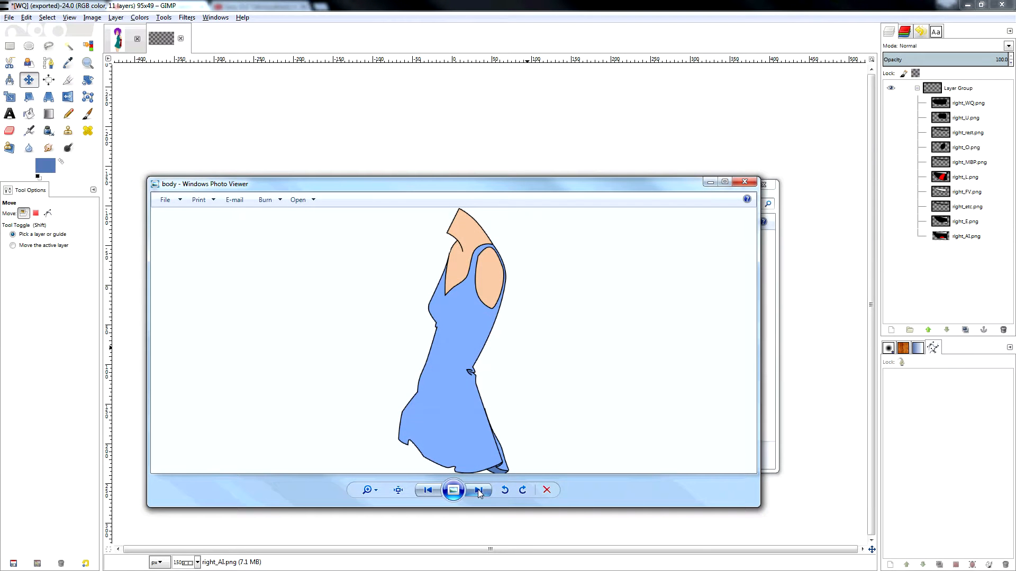
click(477, 491)
click(478, 491)
click(478, 490)
click(478, 490)
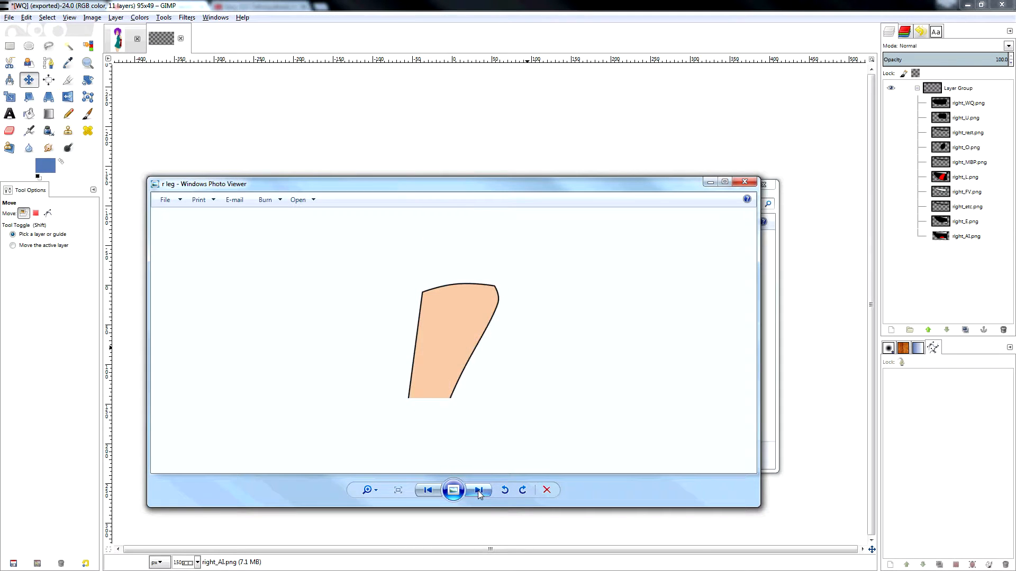
click(478, 490)
click(477, 490)
click(744, 181)
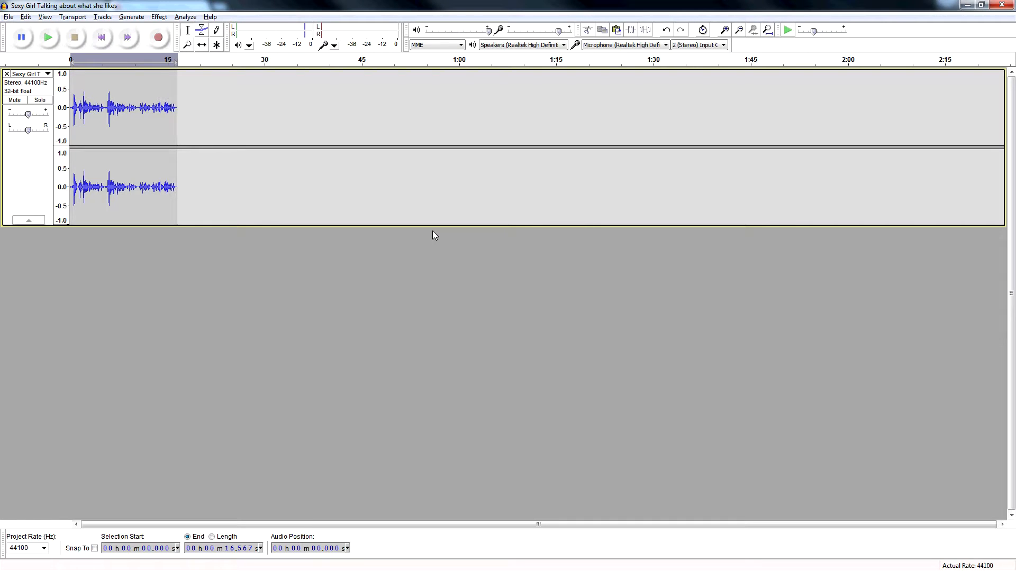
- Switch to Audacity and play back part of the voice recording, then stop it
click(48, 39)
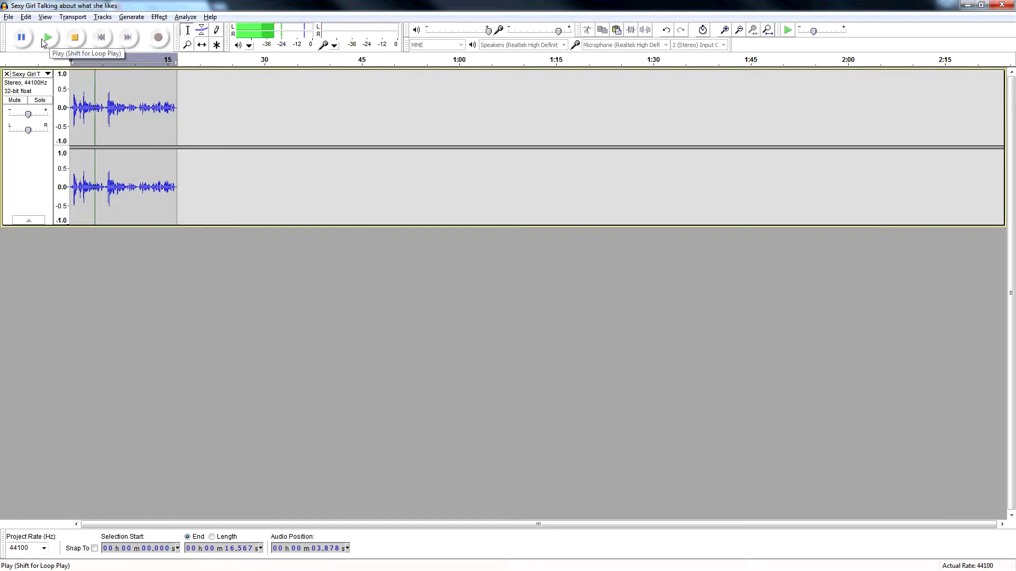
click(75, 37)
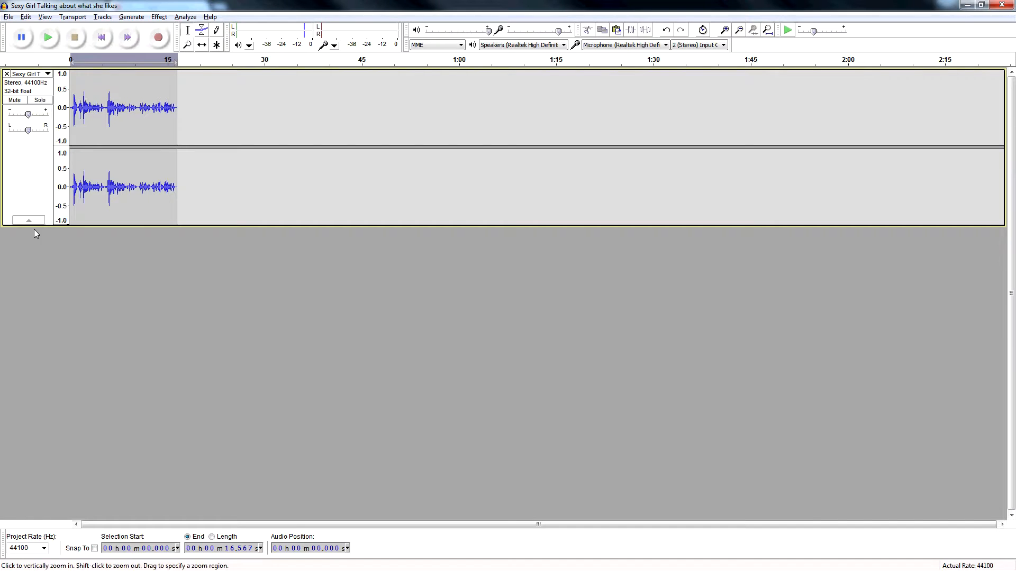
- Switch to the stuff text file in Notepad and copy the four transcript lines below the web address
key(alt+Tab)
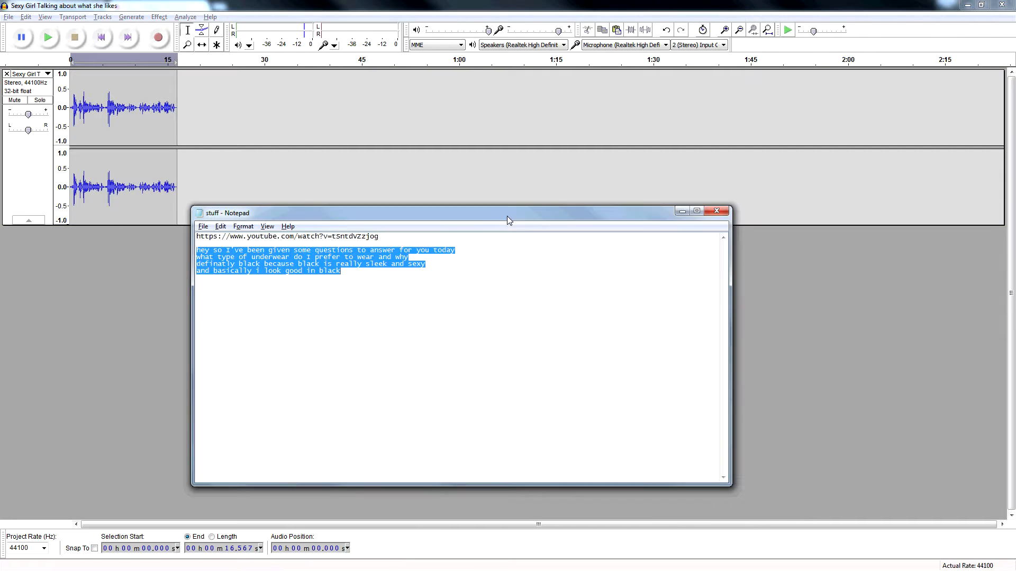
drag(346, 272, 196, 247)
key(ctrl+c)
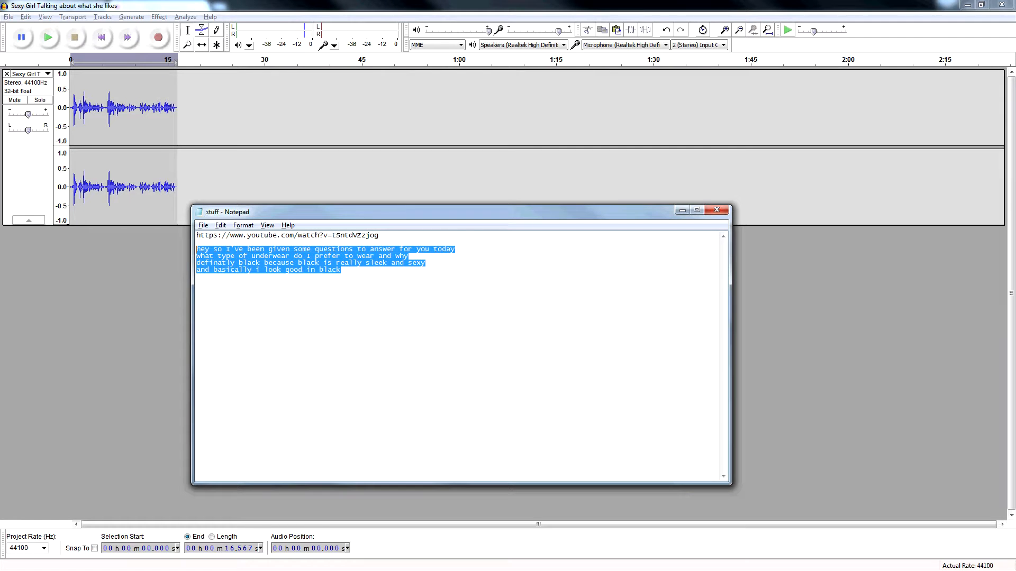
- Load the WAV version of the voice recording from the removable disk into Papagayo
key(alt+Tab)
key(alt+Tab)
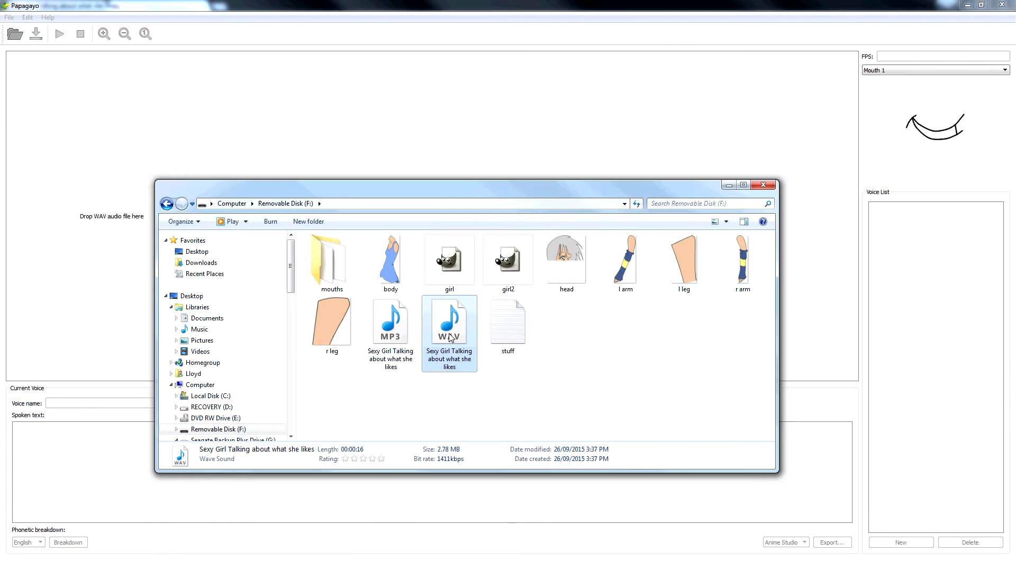
drag(450, 338, 364, 153)
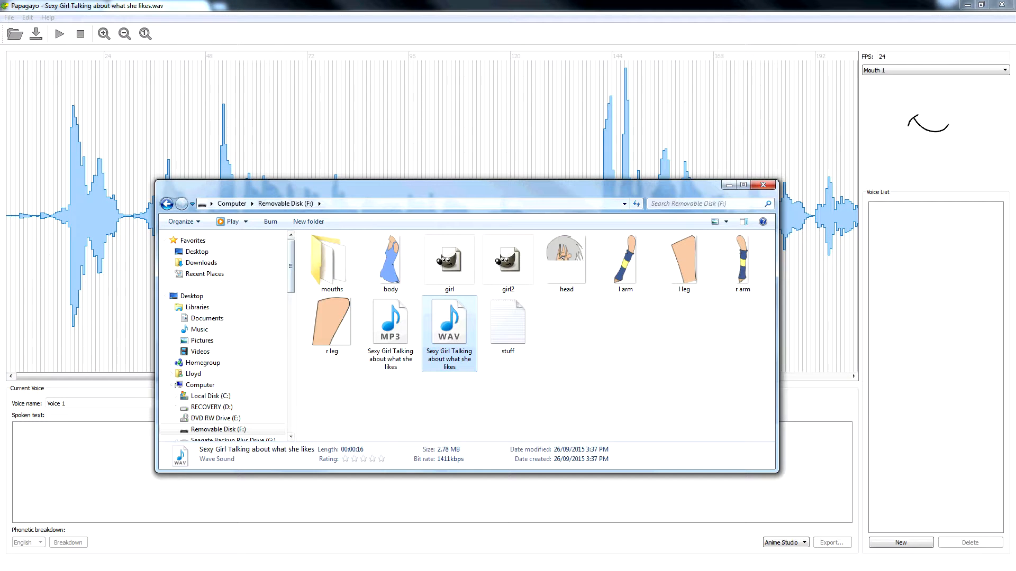
- Paste the copied transcript into Papagayo as the spoken text of Voice 1
key(alt+Tab)
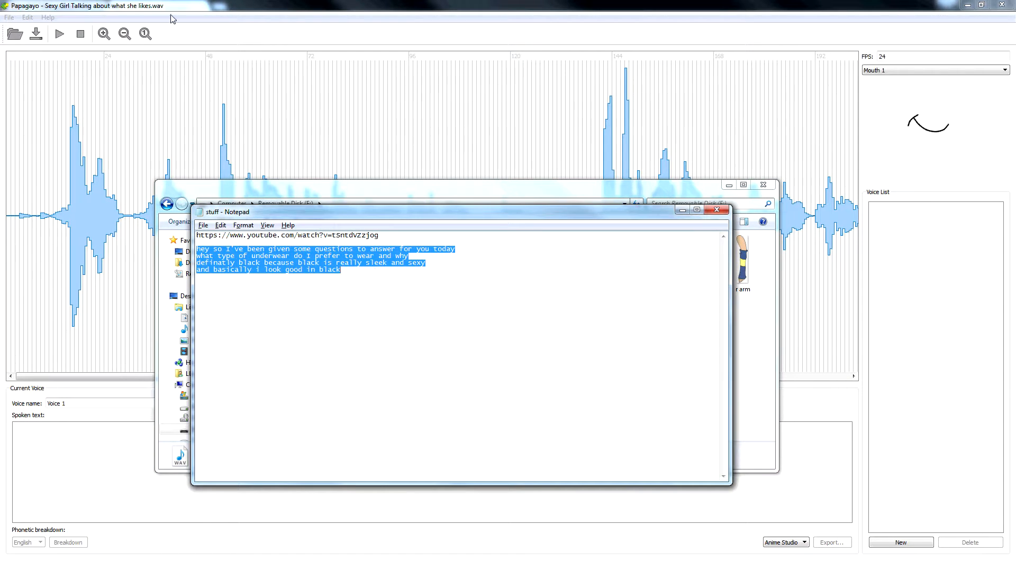
key(alt+Tab)
key(ctrl+v)
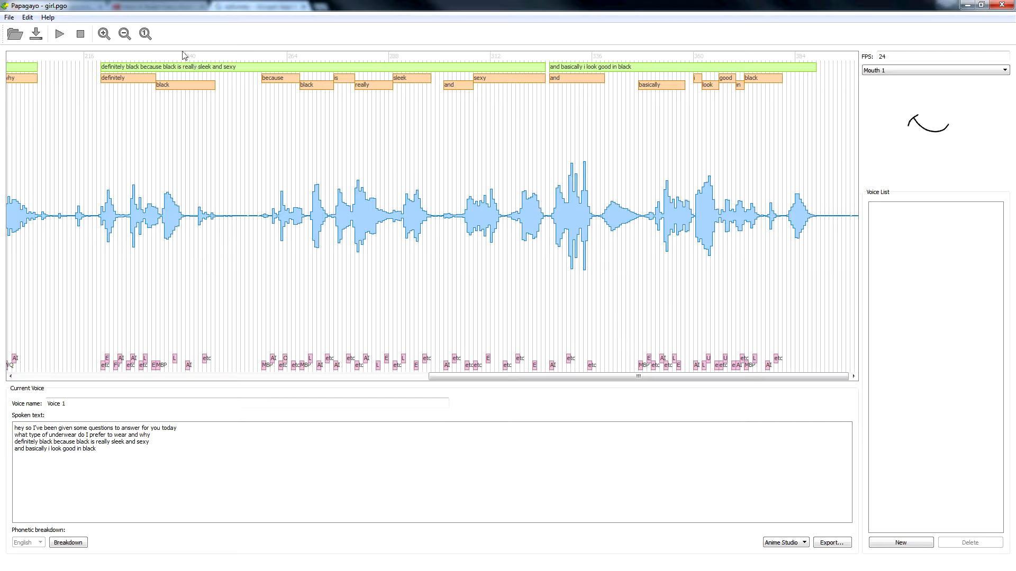
- Play back the aligned voice track and export its lip-sync data as Voice 1.dat to the removable disk
click(59, 35)
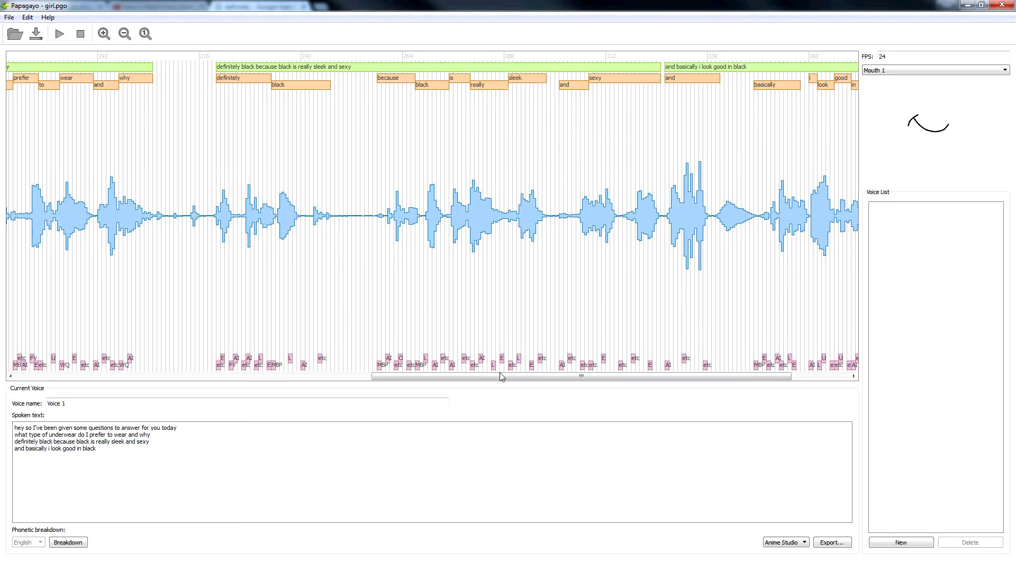
click(832, 544)
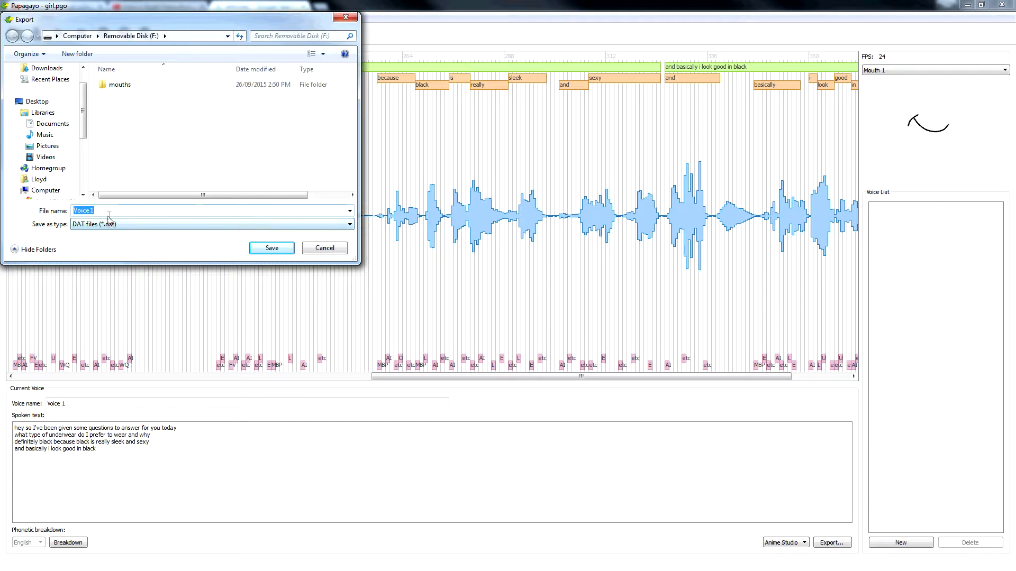
click(271, 249)
- Open the exported Voice 1.dat from the removable disk in Notepad, choosing it from the installed programs
key(alt+Tab)
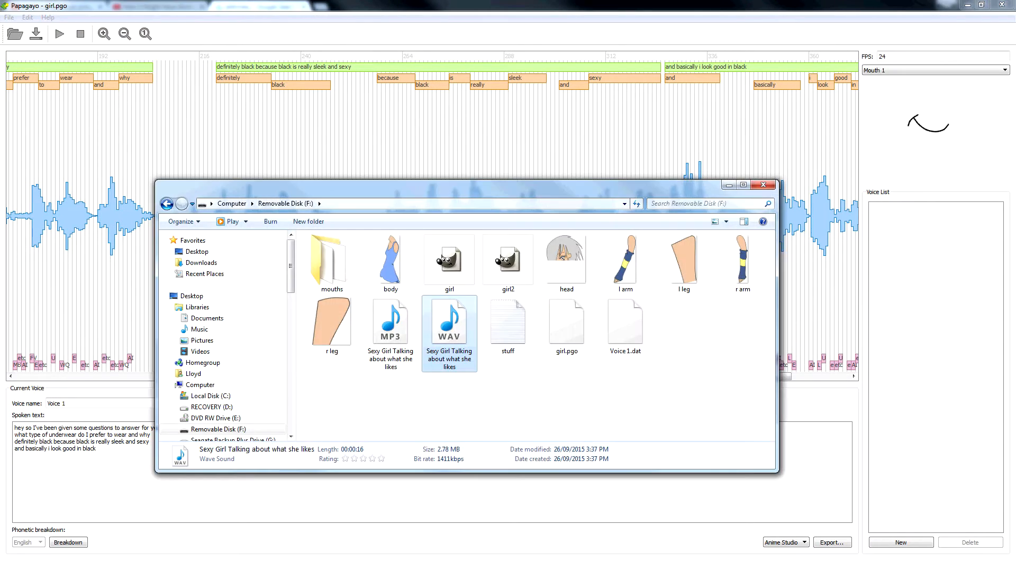
click(630, 332)
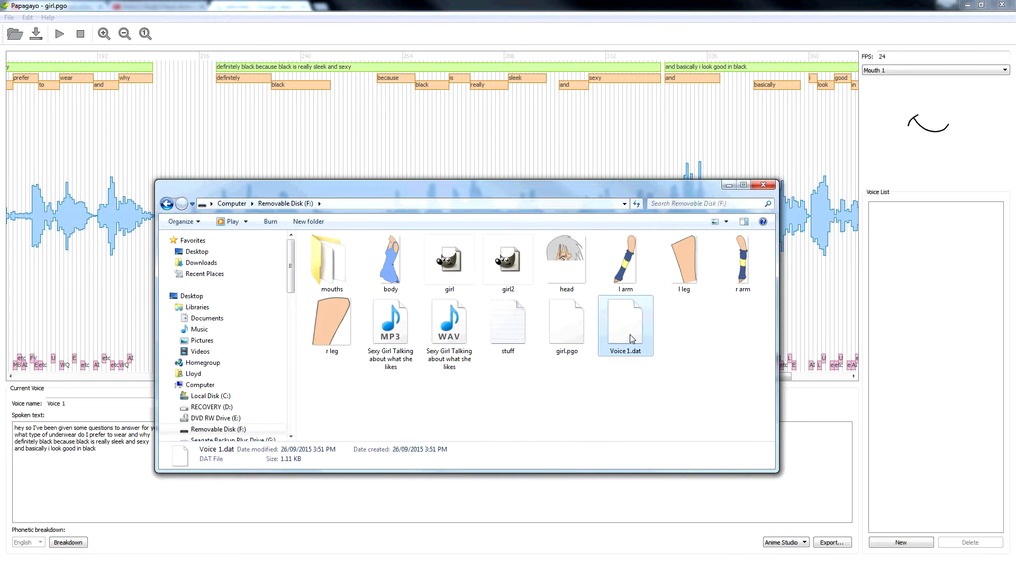
right_click(630, 333)
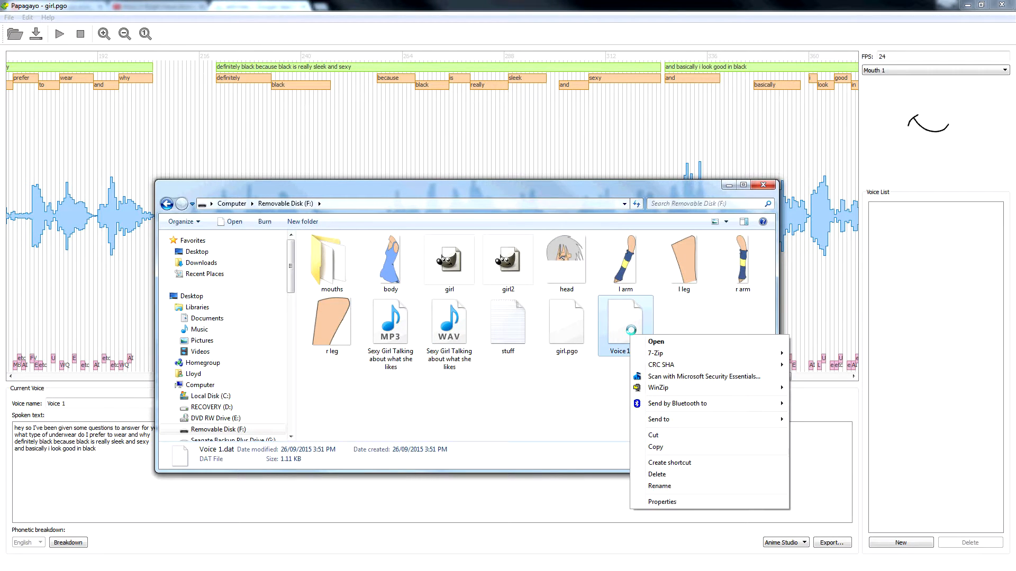
click(656, 341)
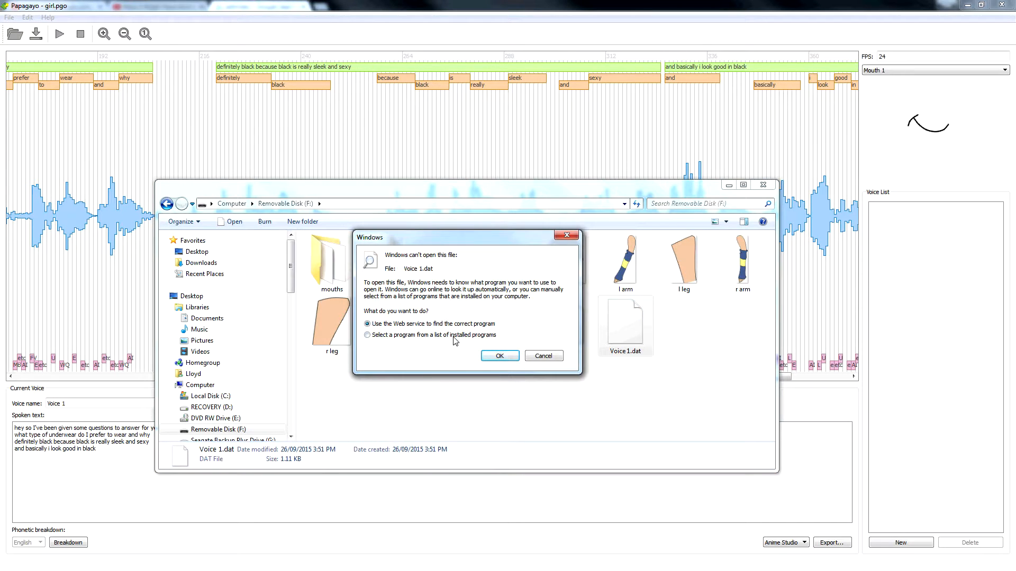
click(460, 339)
click(499, 355)
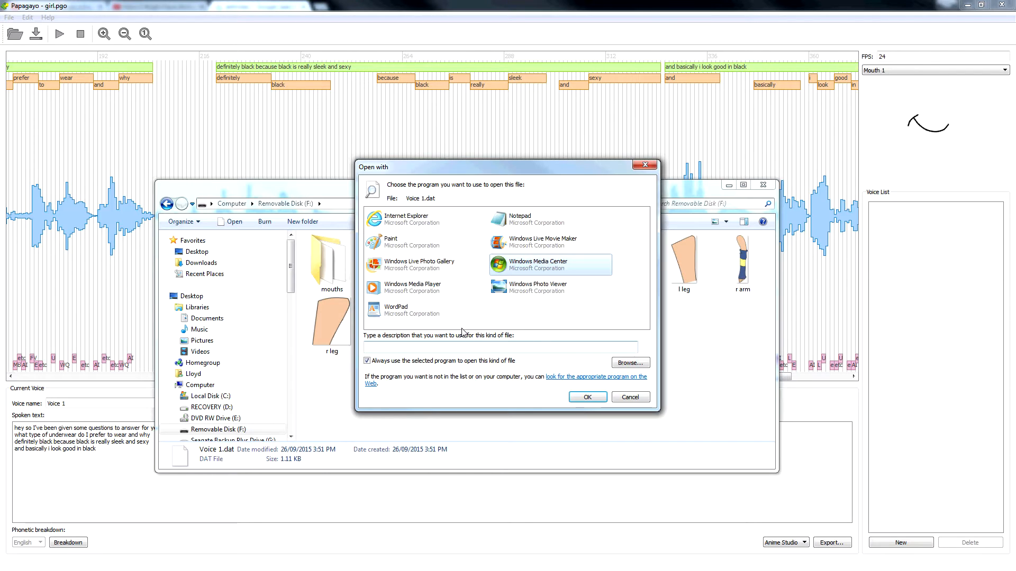
click(519, 219)
click(582, 395)
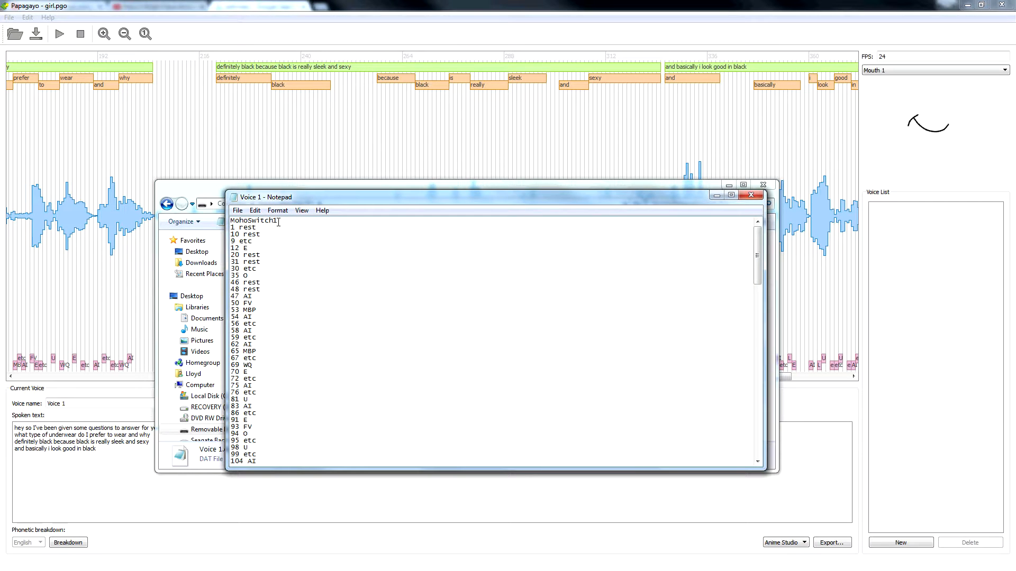
- Insert the lines FPS24 and png directly below the MohoSwitch1 header in the lip-sync file
click(278, 220)
key(Return)
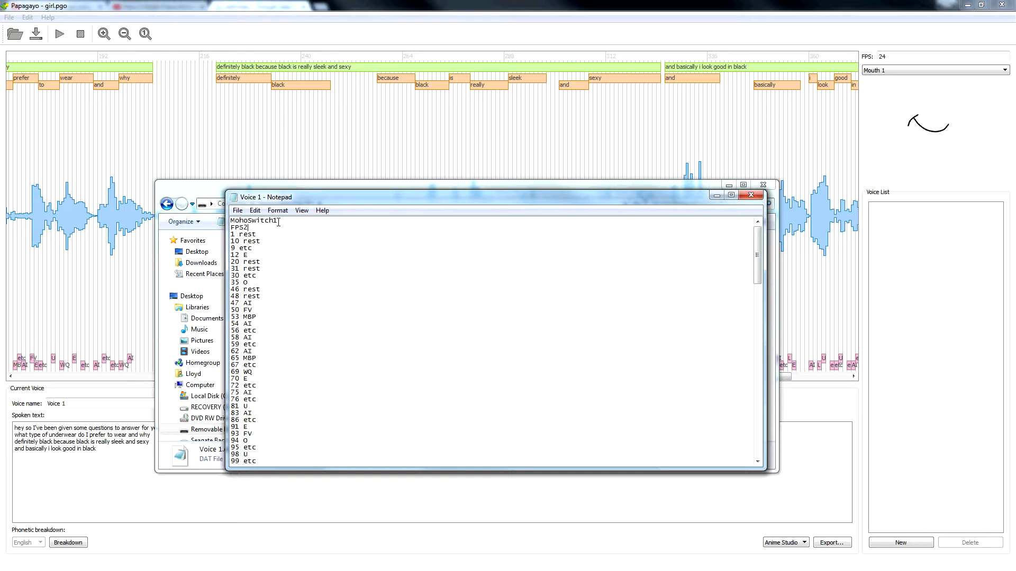
key(Return)
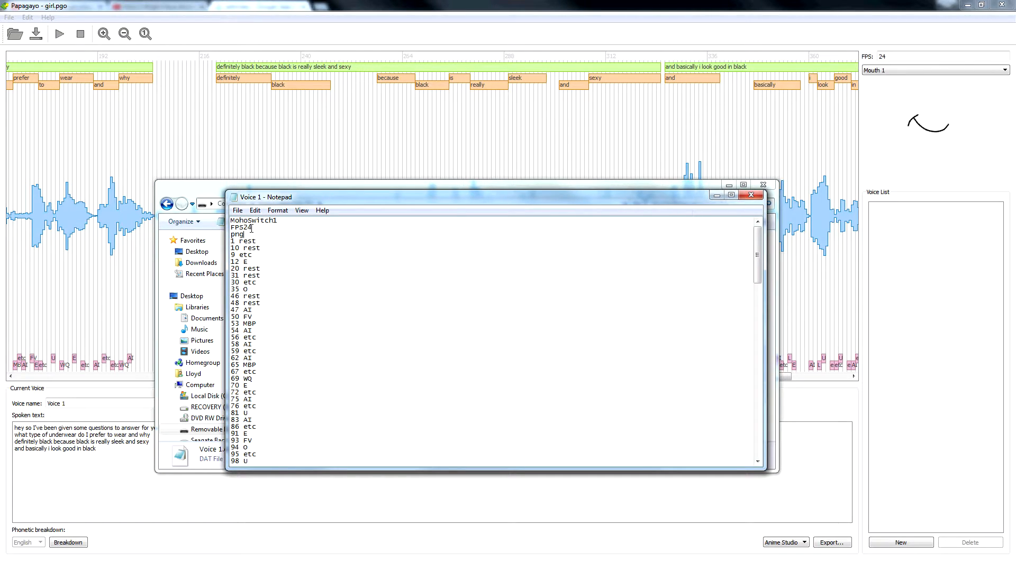
- Save the edited lip-sync data as Voice 1.lst with the All Files type and close the document
click(237, 210)
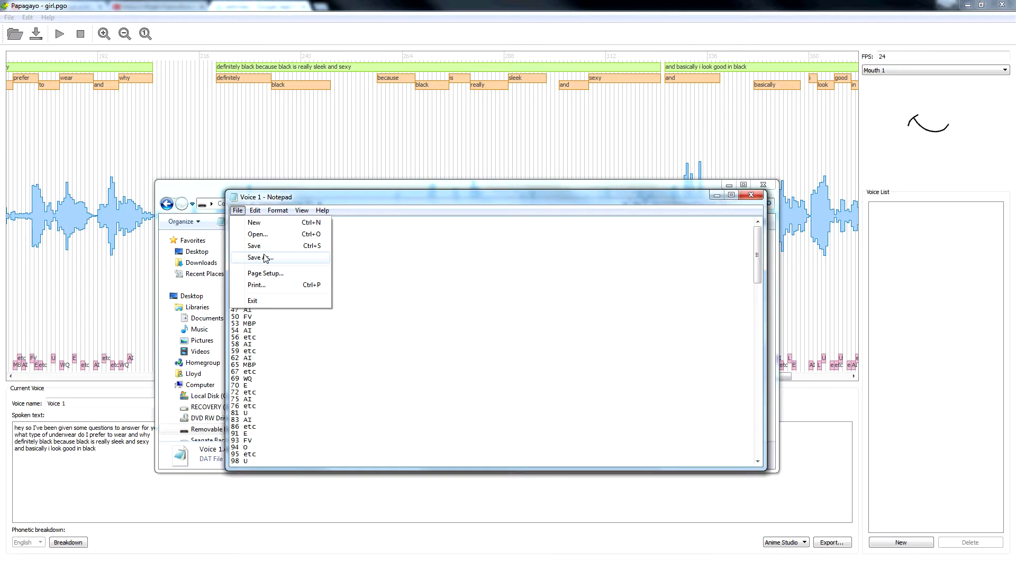
click(263, 258)
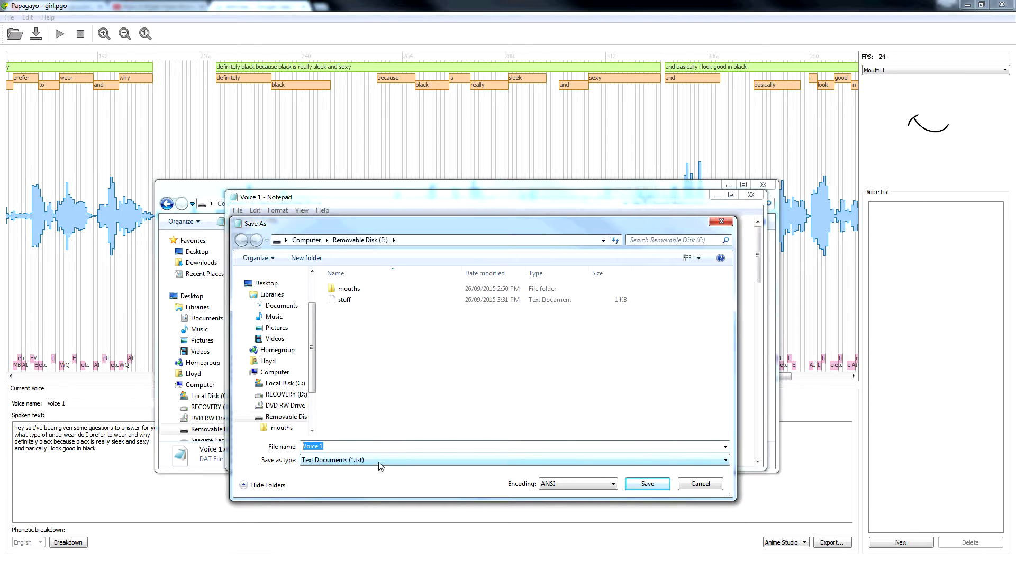
click(466, 460)
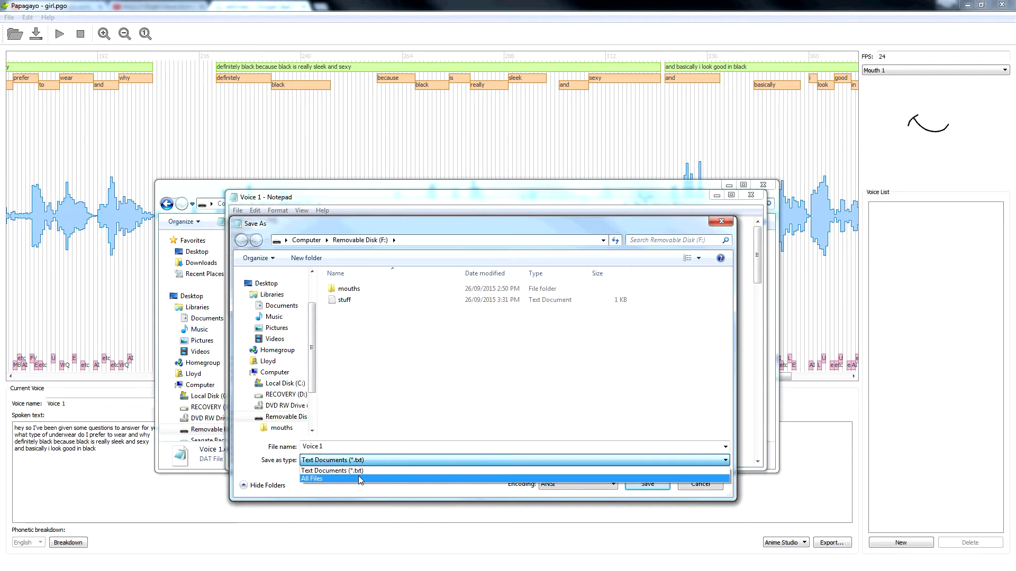
click(331, 480)
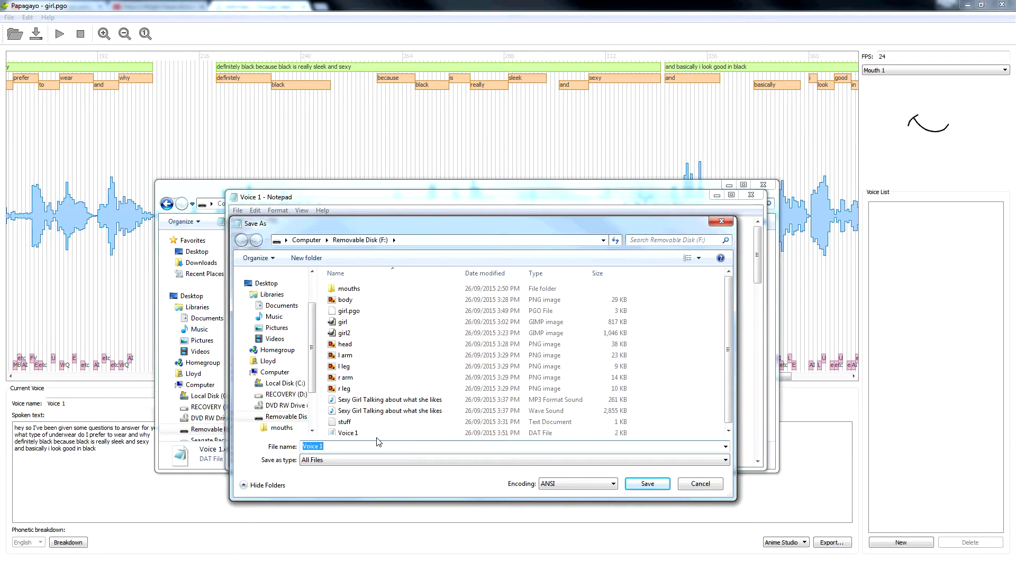
key(End)
text(.lst)
click(647, 484)
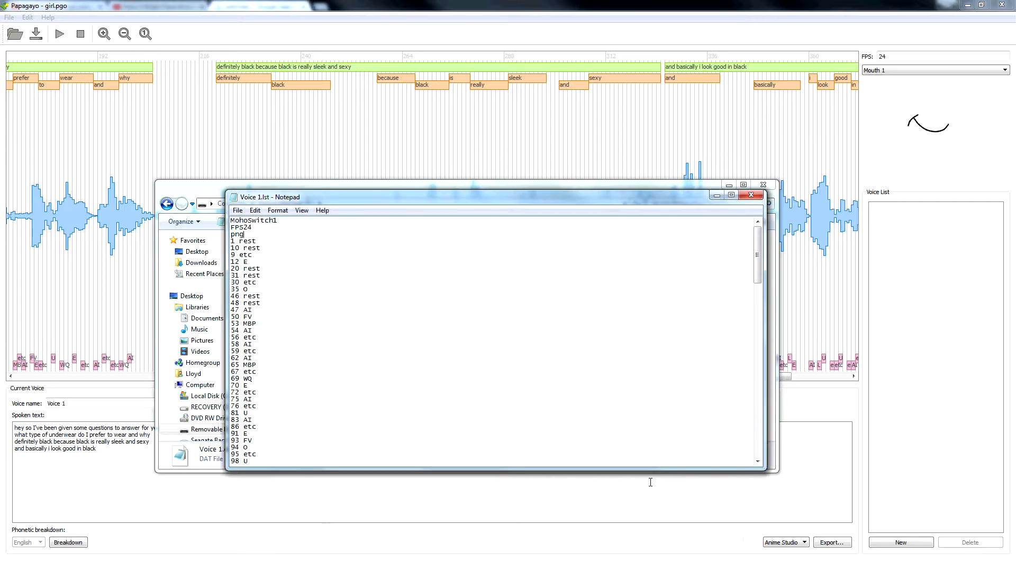
click(751, 195)
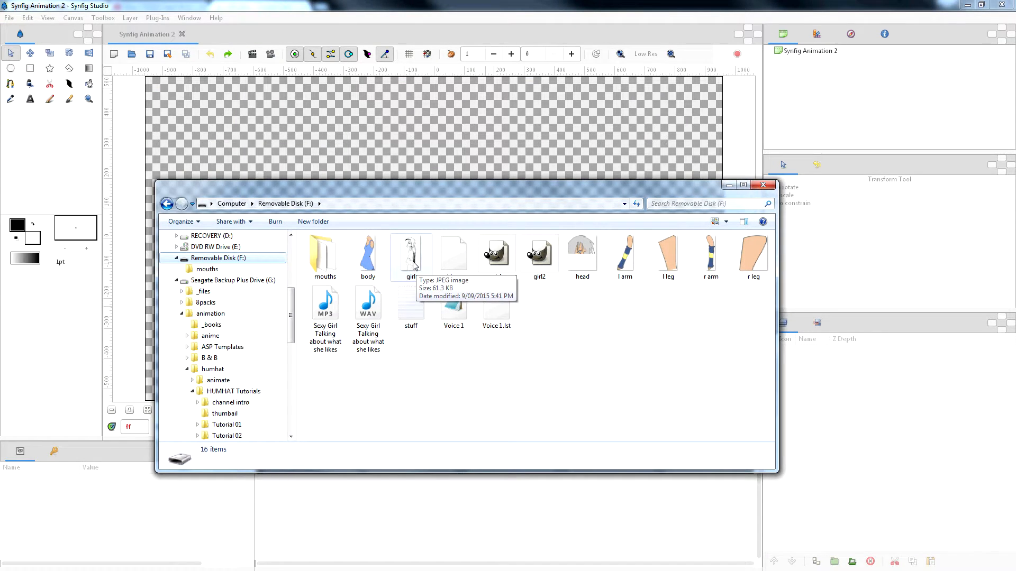
- Switch to Synfig Studio and import the girl.jpg reference sketch and head.png from the removable disk into the canvas
drag(413, 262, 402, 168)
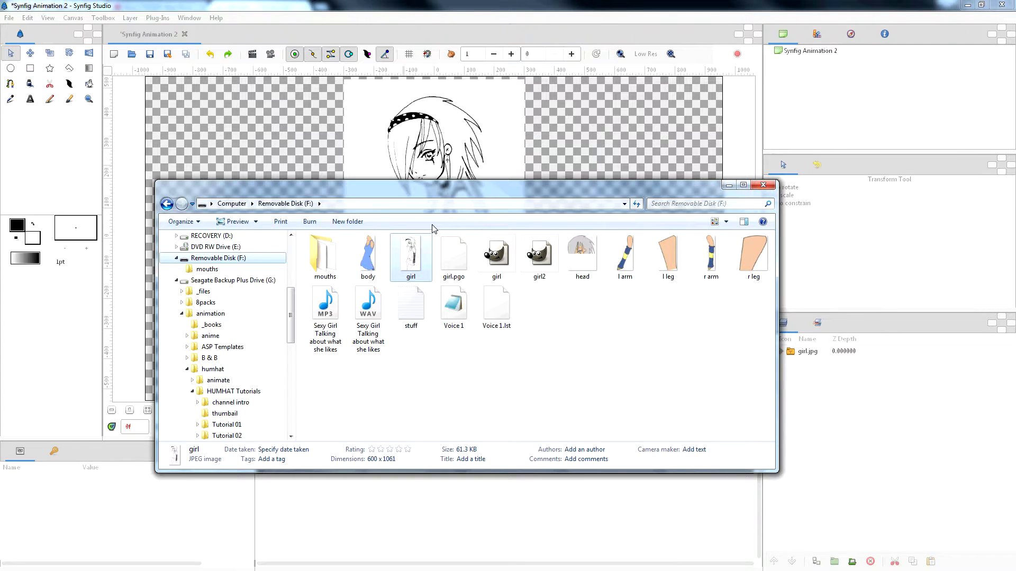
drag(368, 257, 452, 182)
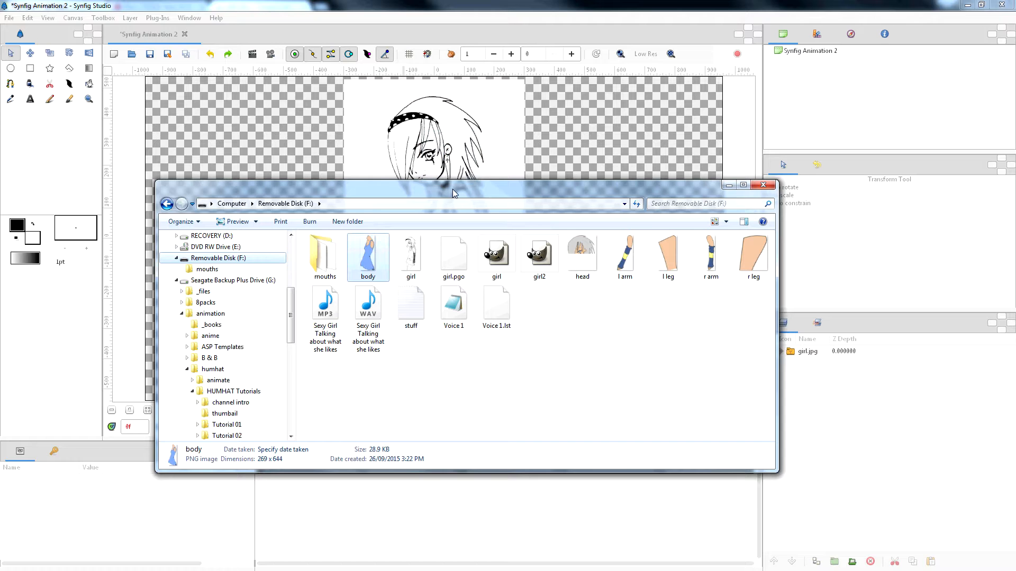
drag(592, 267, 462, 164)
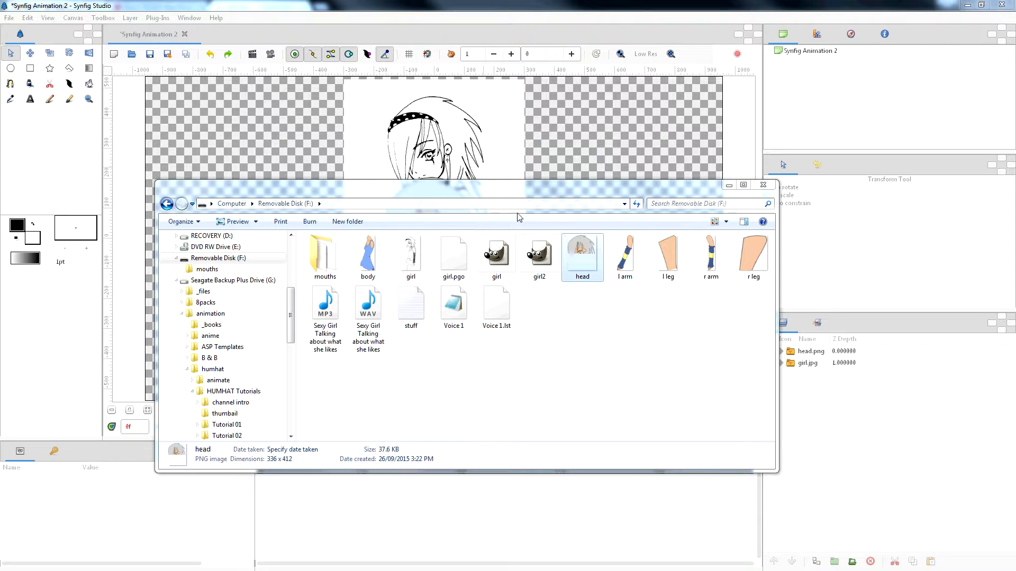
- Import body.png and the l arm, l leg, r arm and r leg images from the removable disk into the Synfig canvas
key(alt+Tab)
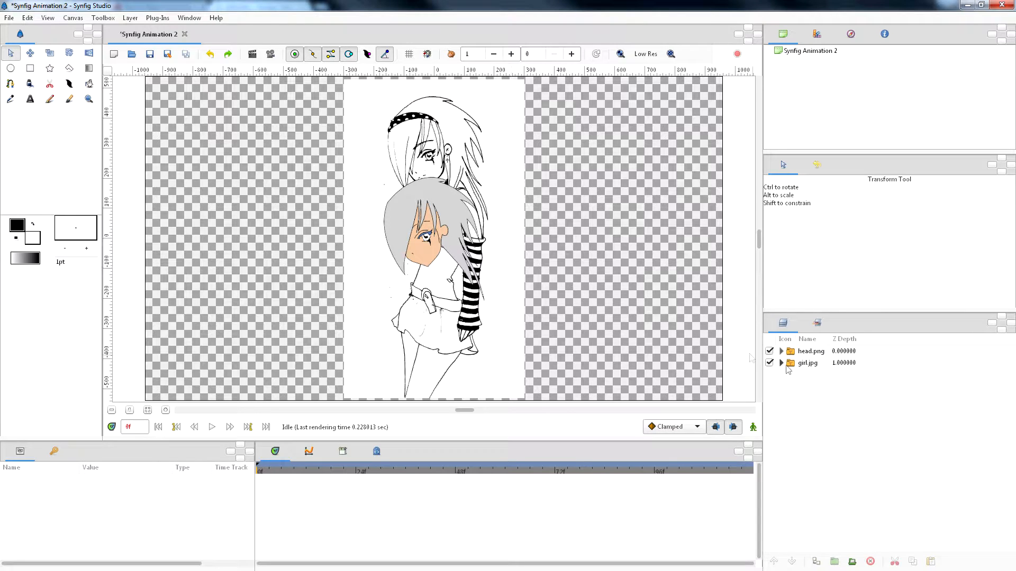
key(alt+Tab)
drag(368, 257, 444, 164)
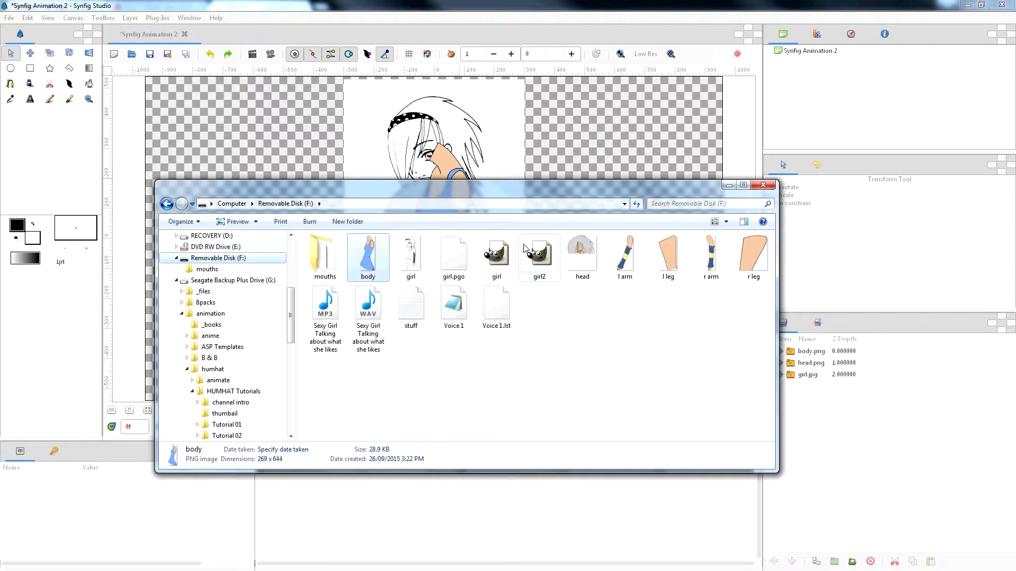
click(622, 269)
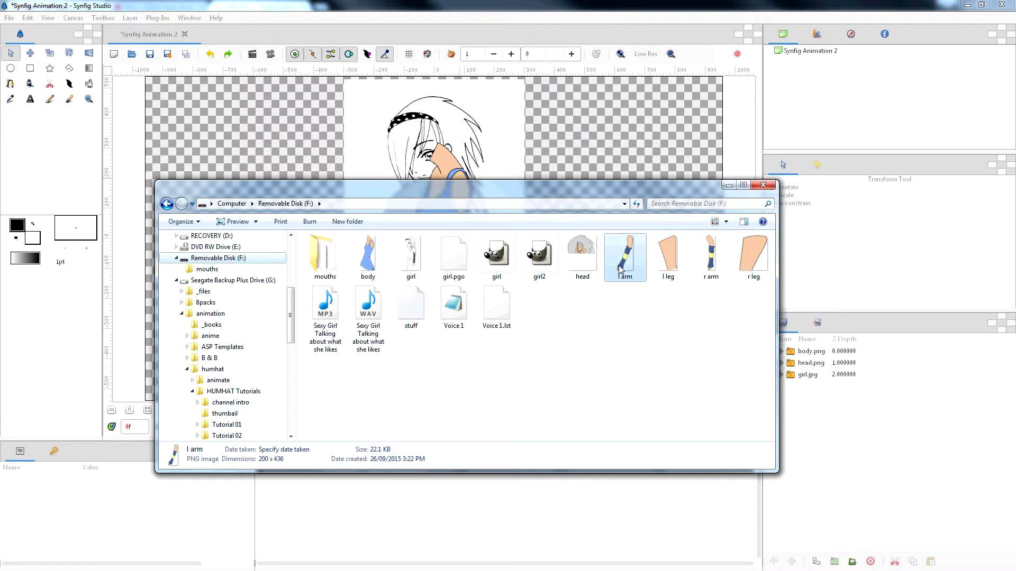
shift+click(745, 270)
drag(628, 269, 532, 164)
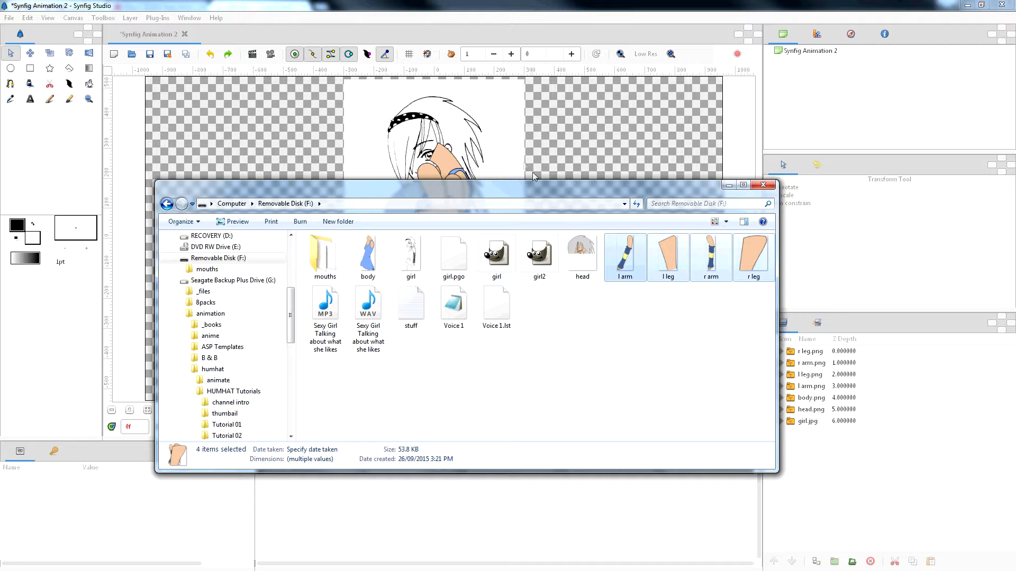
click(509, 155)
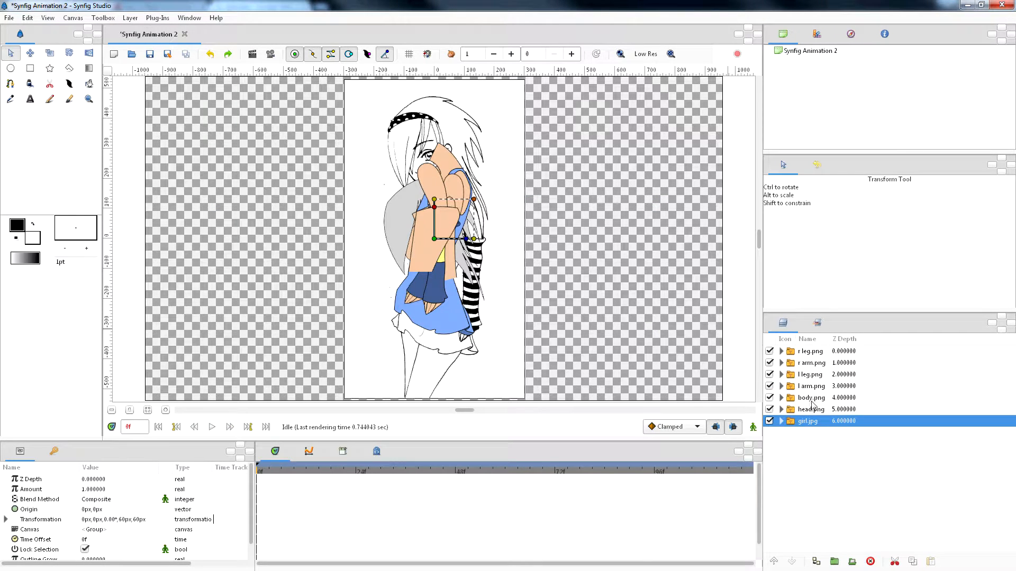
- Lower the l arm.png layer beneath body.png, and lower l leg.png to directly above girl.jpg
drag(808, 389, 828, 407)
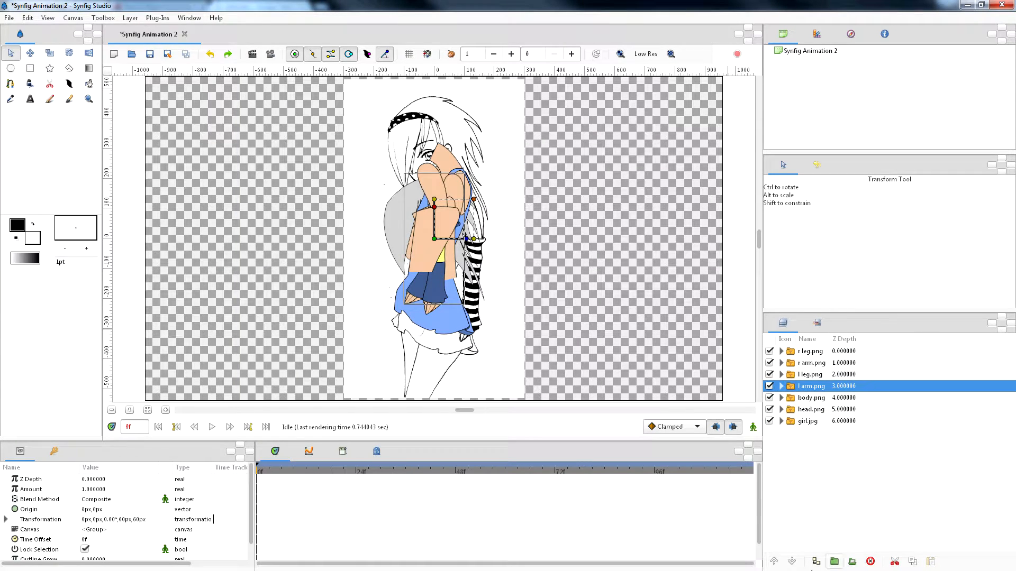
click(791, 562)
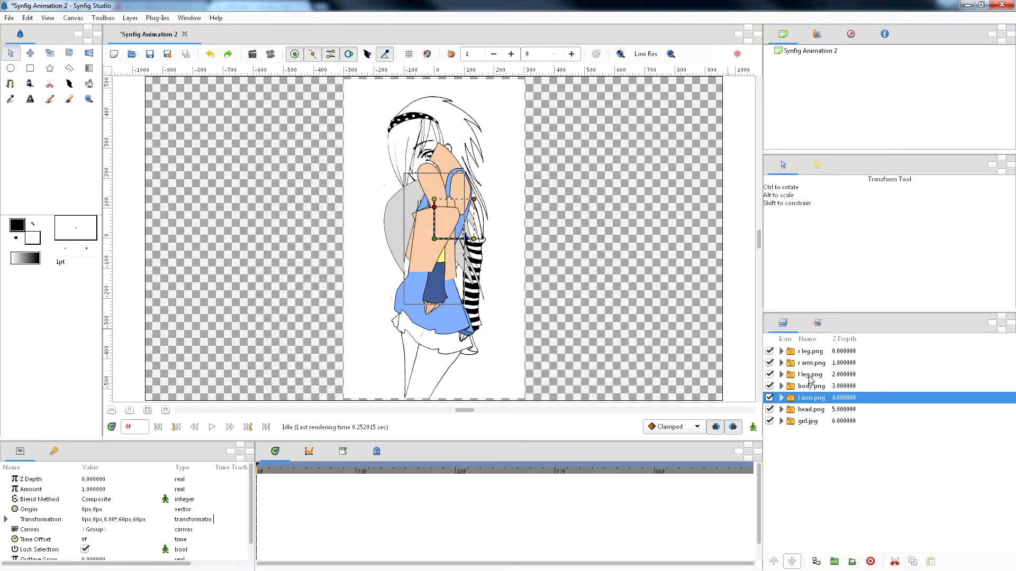
click(810, 374)
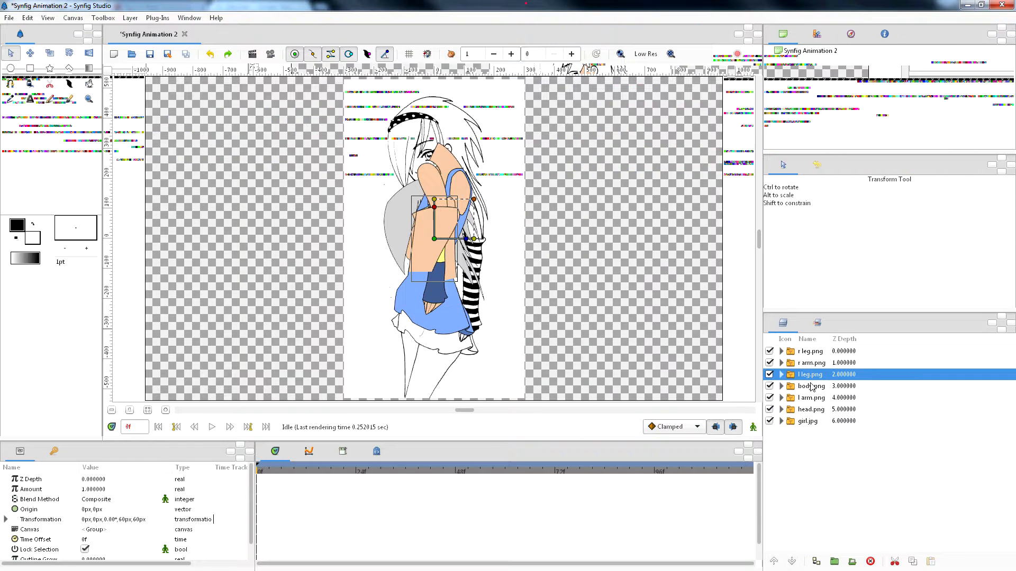
click(792, 562)
click(792, 561)
click(792, 562)
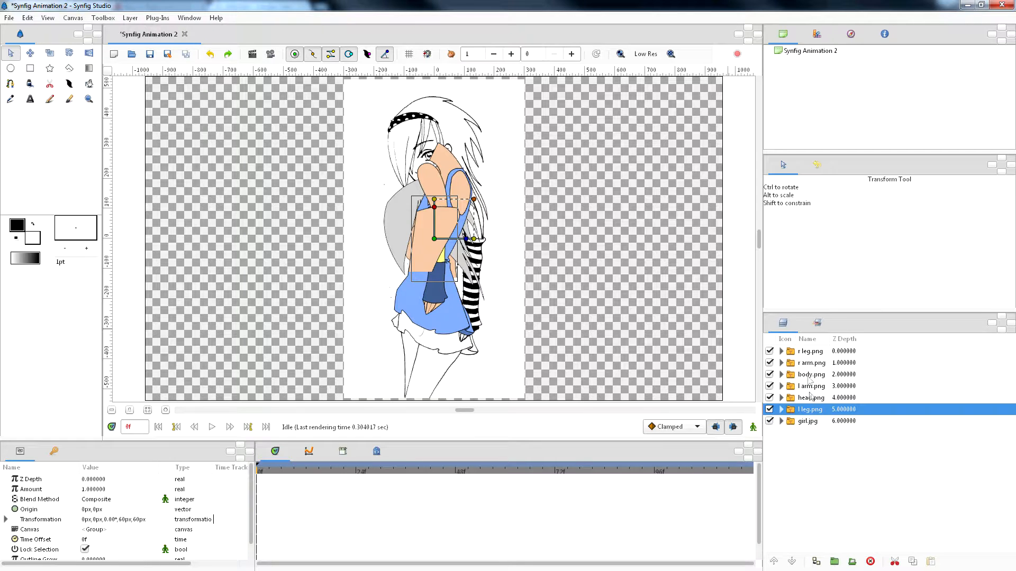
- Move the r leg.png layer down the stack to sit between head.png and l leg.png
click(806, 354)
click(792, 562)
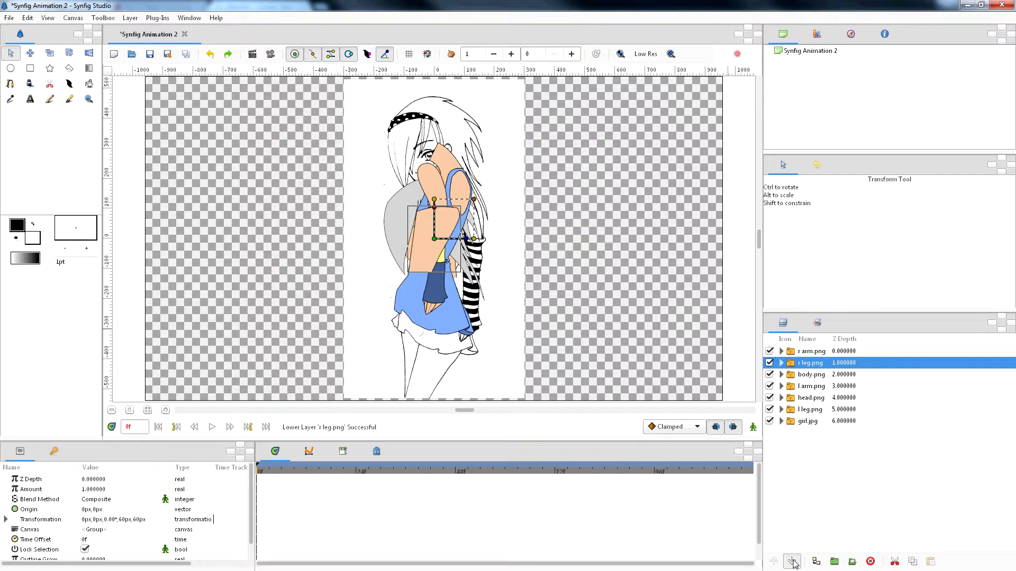
click(792, 562)
click(792, 562)
click(791, 561)
click(792, 562)
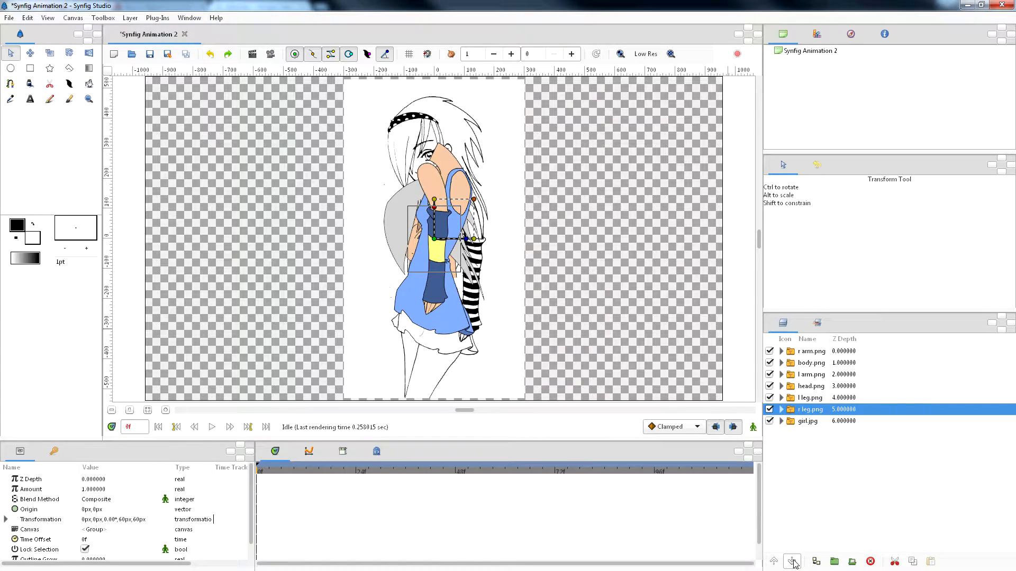
click(774, 561)
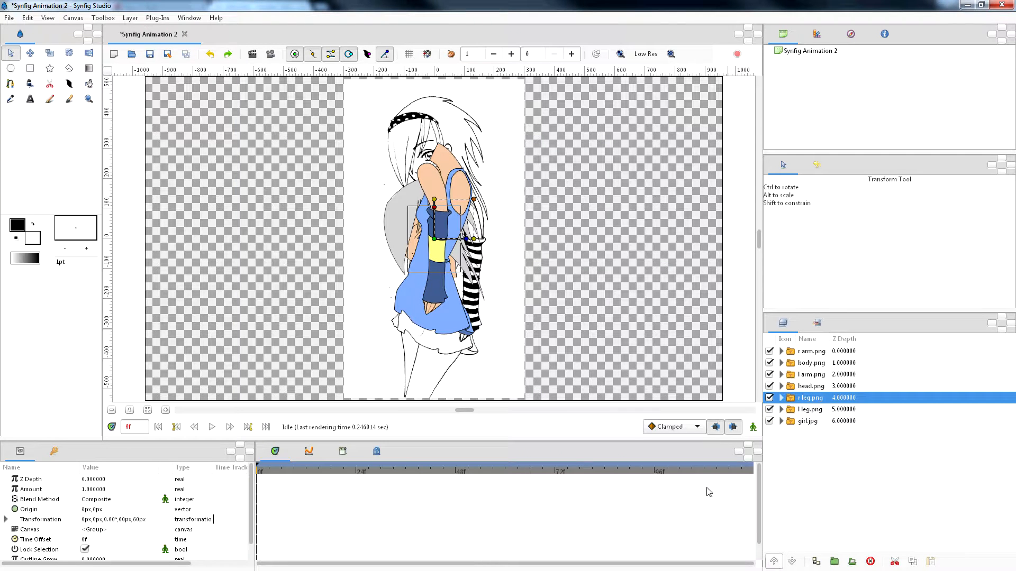
- Hide the r arm.png, l arm.png and head.png layers while keeping body.png shown
click(796, 410)
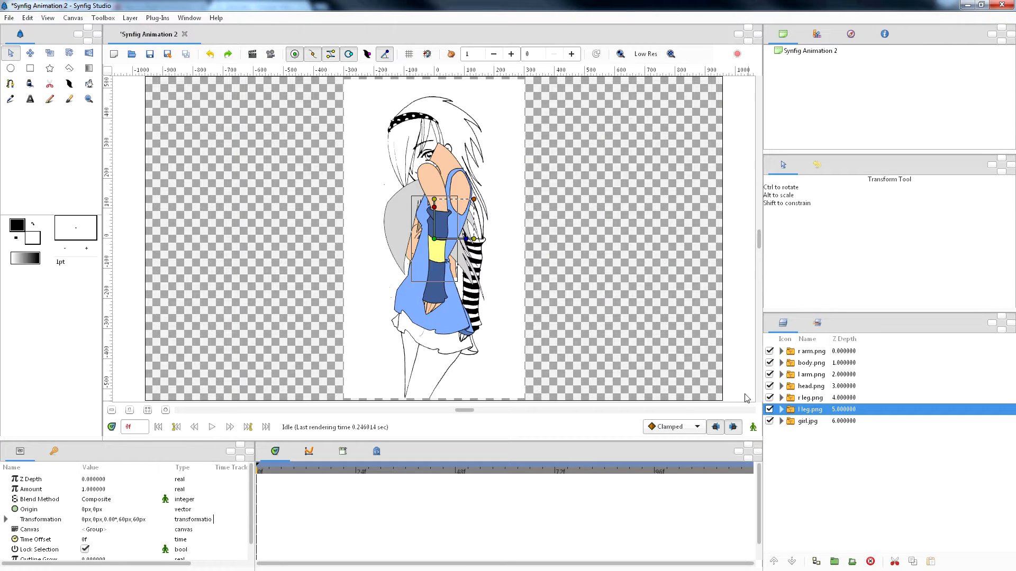
click(770, 351)
click(770, 363)
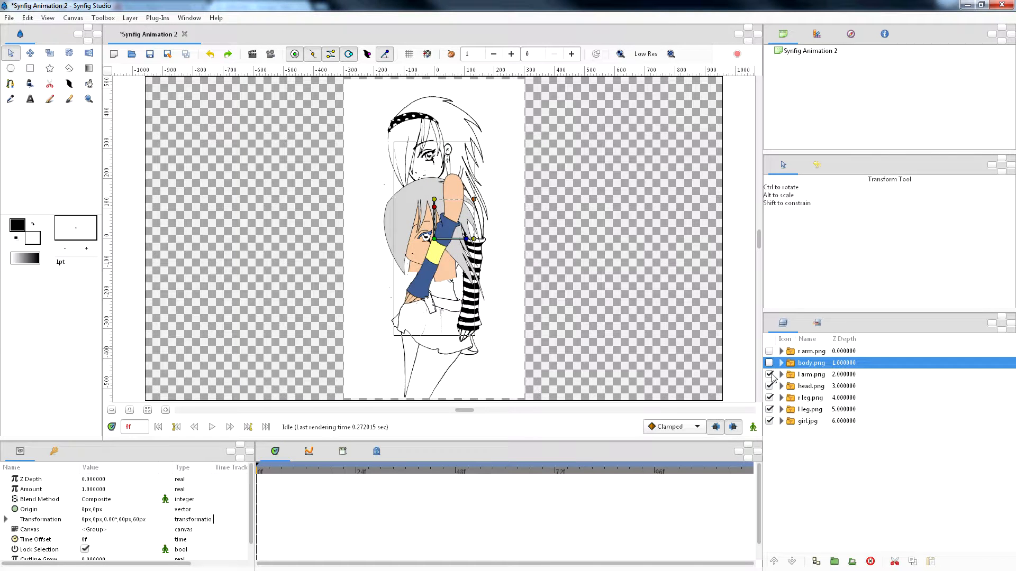
click(769, 386)
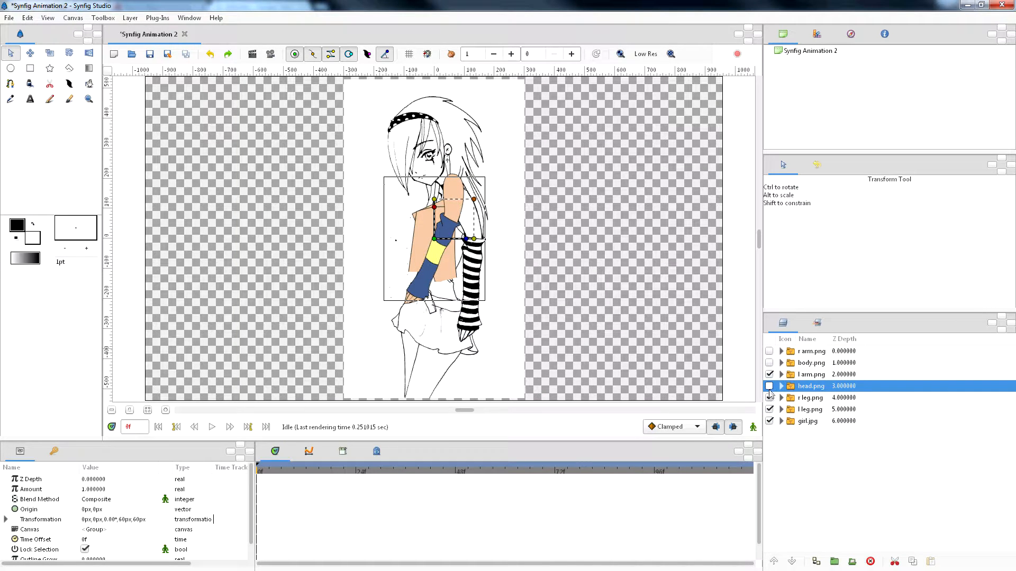
click(770, 363)
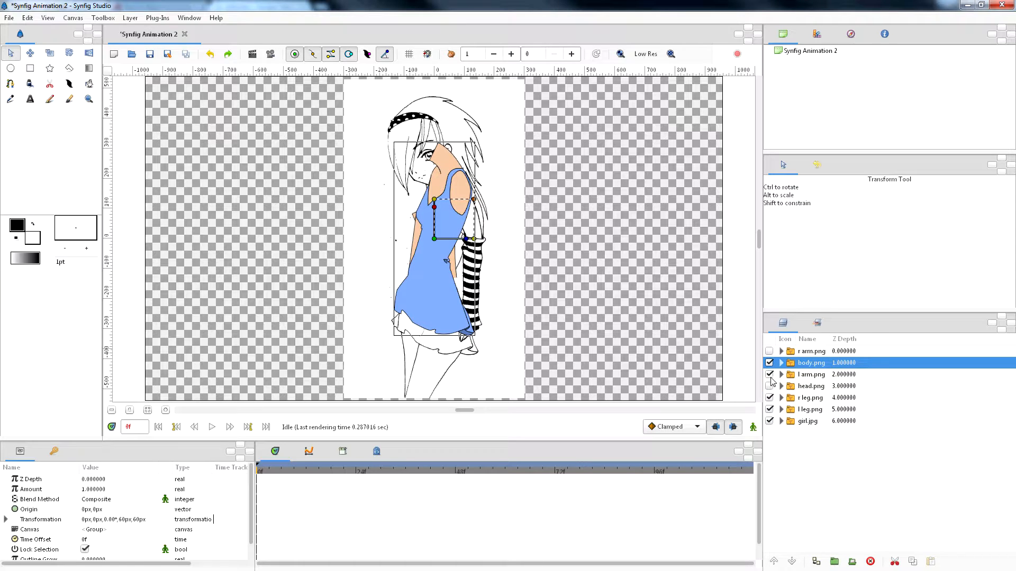
click(770, 375)
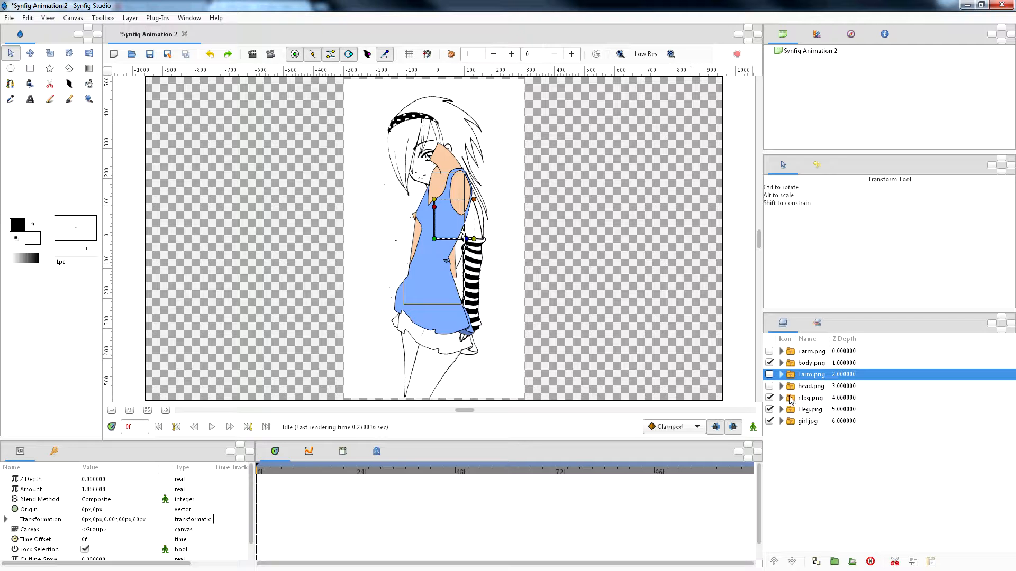
- Position both leg layers side by side under the dress hem, with l leg.png at about (-56, -318) px
click(807, 410)
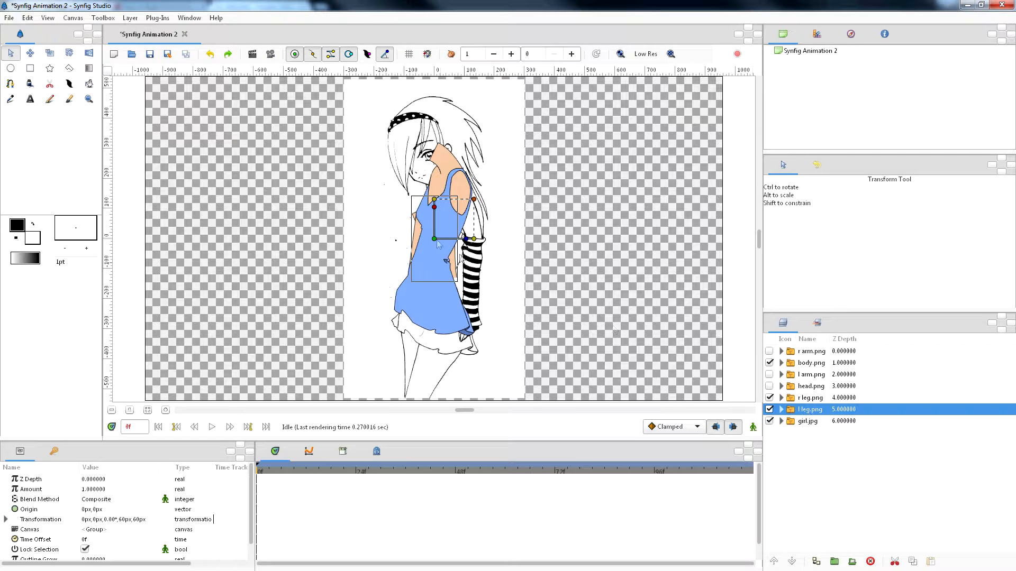
drag(437, 284, 417, 355)
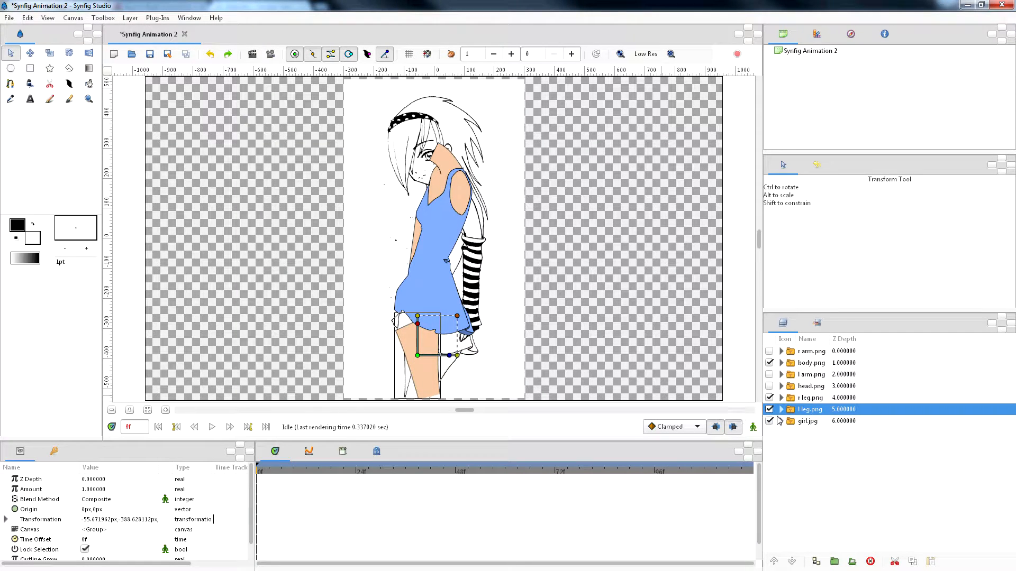
click(808, 401)
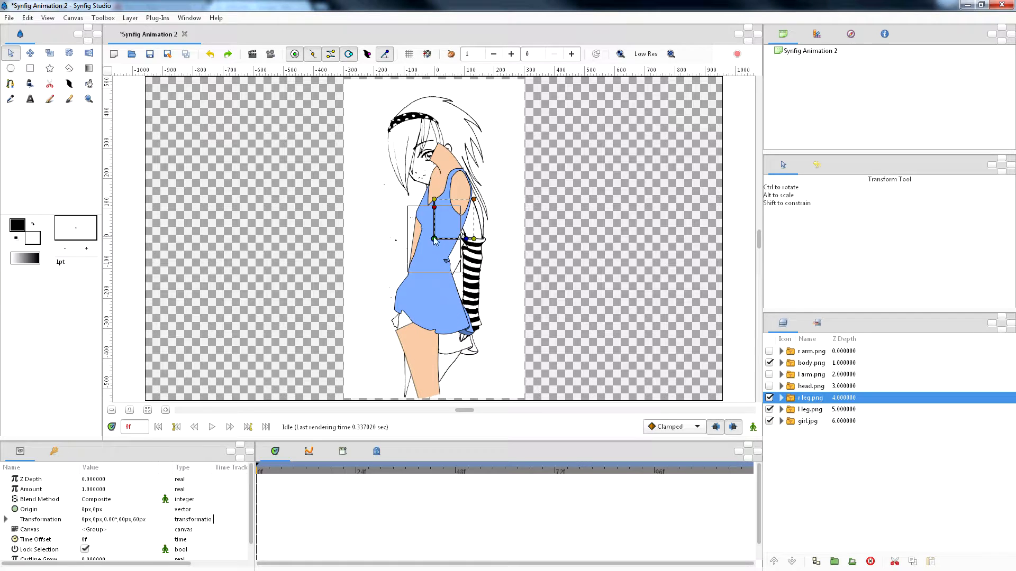
mouse_move(430, 355)
mouse_down()
mouse_move(503, 364)
mouse_move(425, 364)
mouse_move(453, 374)
mouse_move(446, 358)
mouse_up()
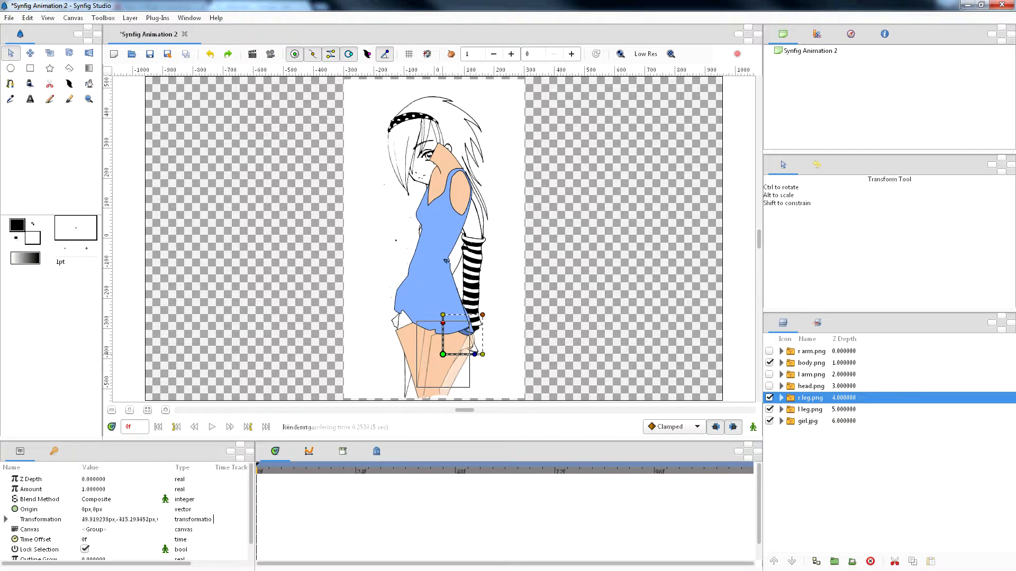
click(422, 349)
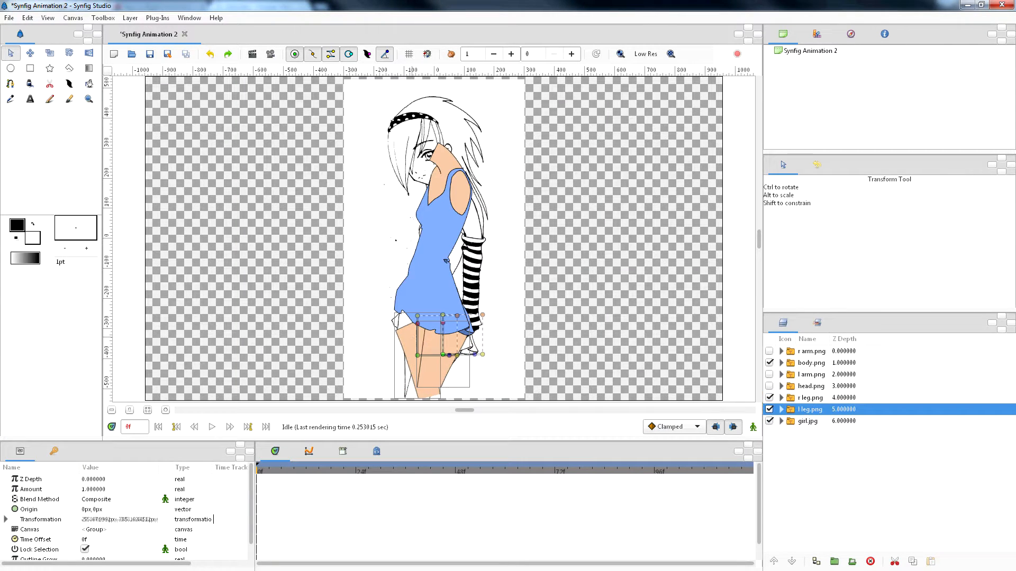
drag(419, 357, 418, 335)
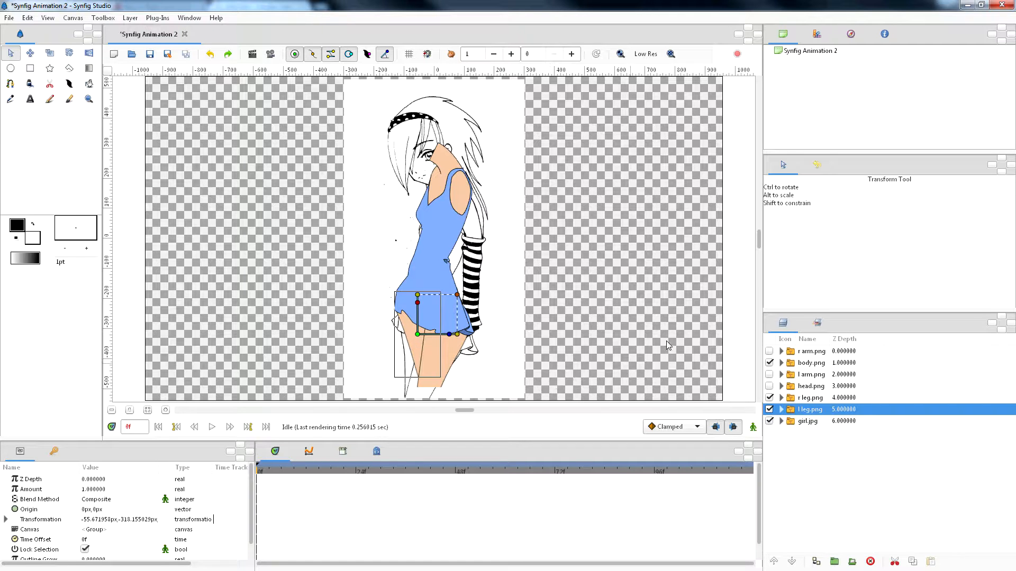
- Show head.png, raise it to the top of the layer stack and place it on the neck at about (-12, 311) px
click(770, 387)
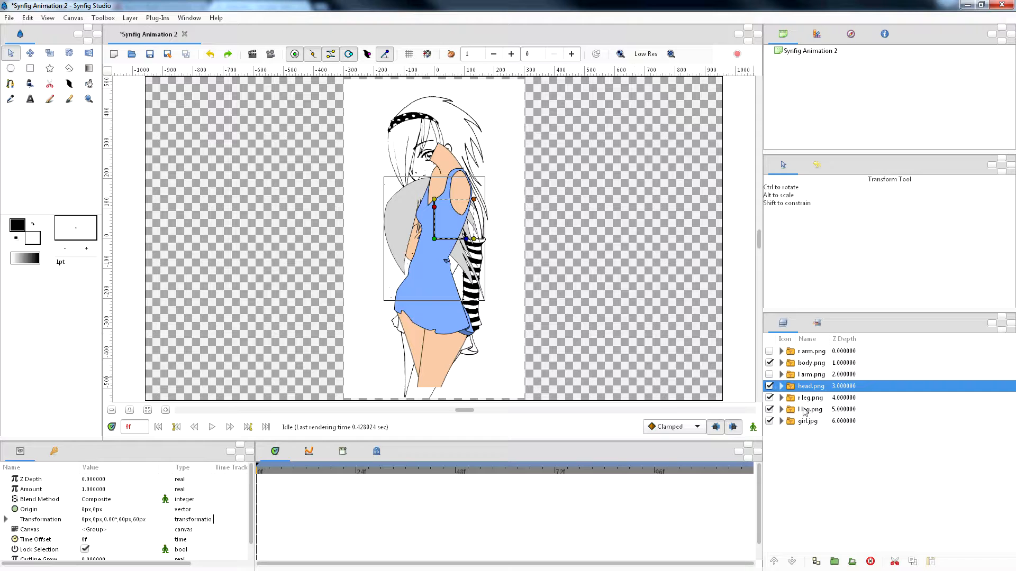
click(774, 561)
click(774, 561)
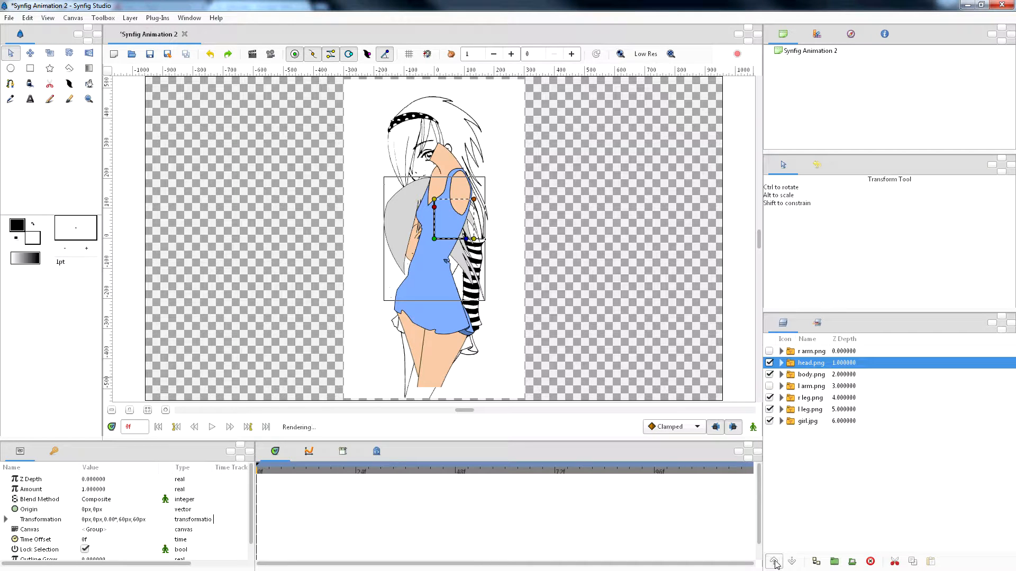
click(774, 561)
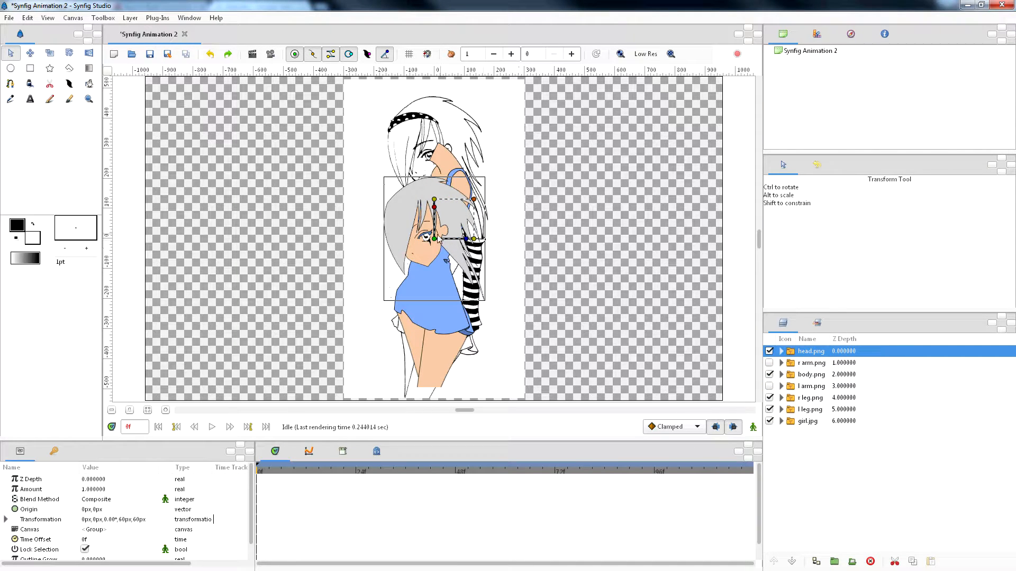
drag(435, 239, 431, 145)
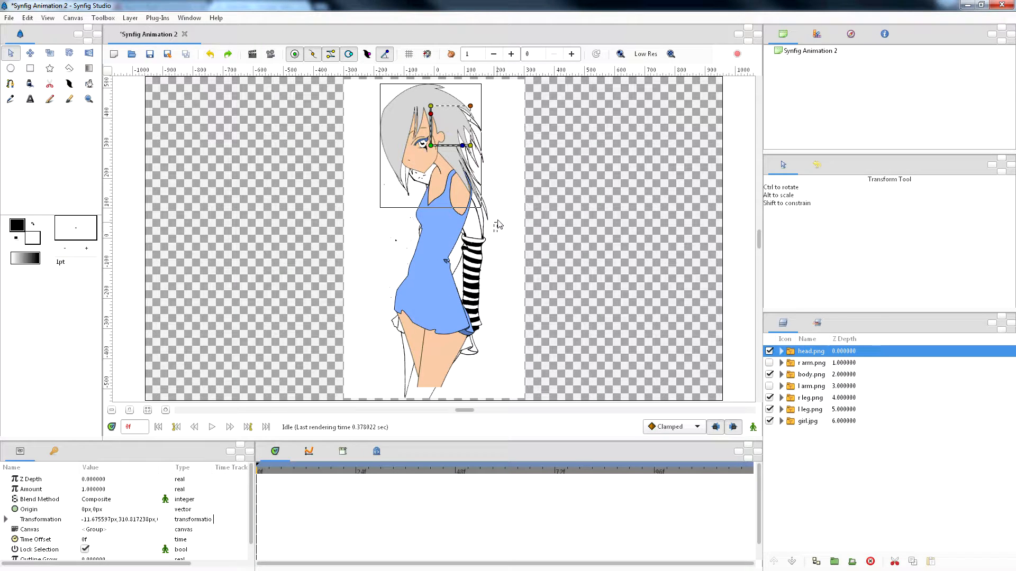
- Shift the girl.jpg reference sketch to about (-10, 55) px to line it up with the assembled parts
click(509, 233)
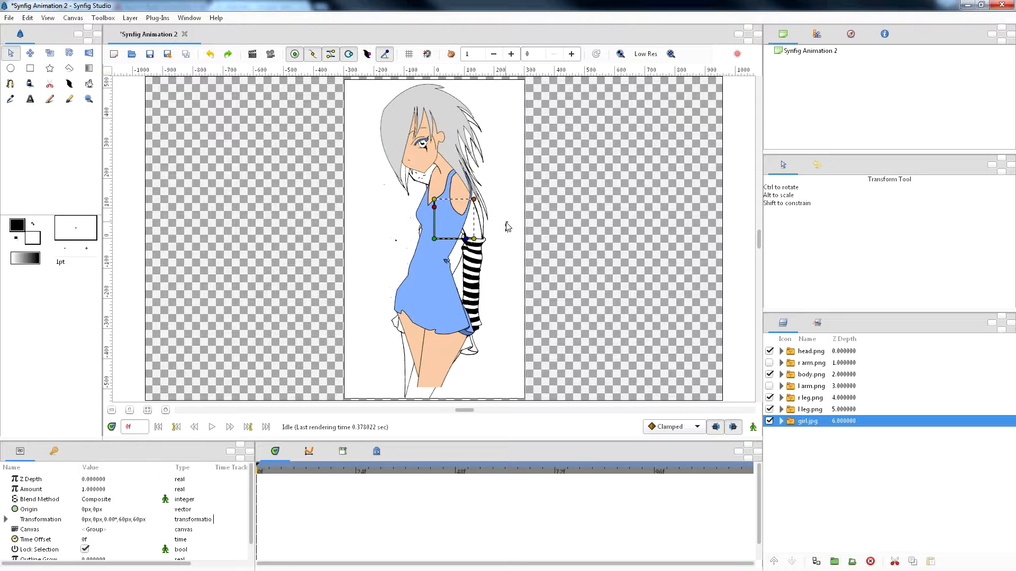
drag(434, 238, 432, 228)
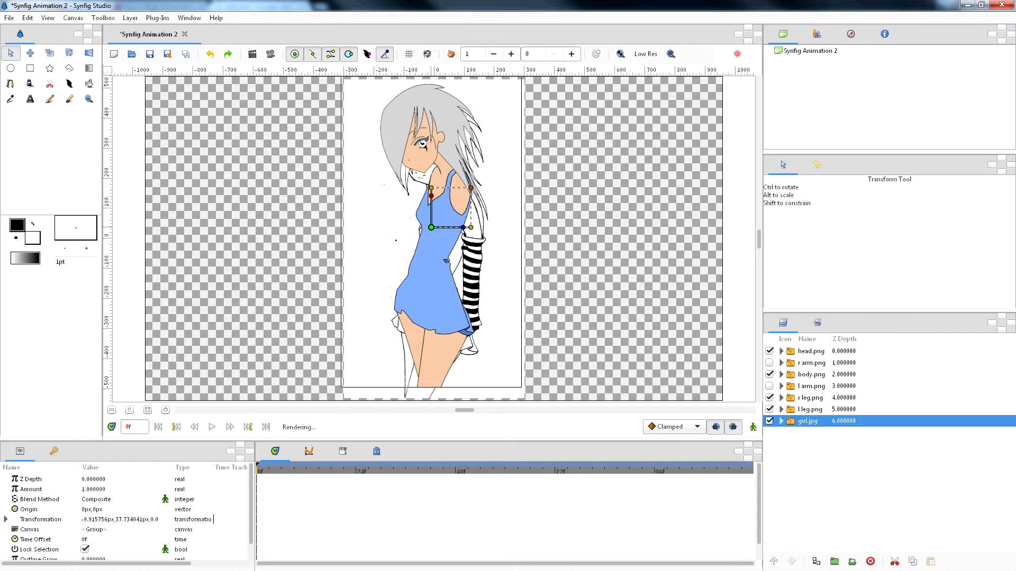
drag(432, 228, 431, 224)
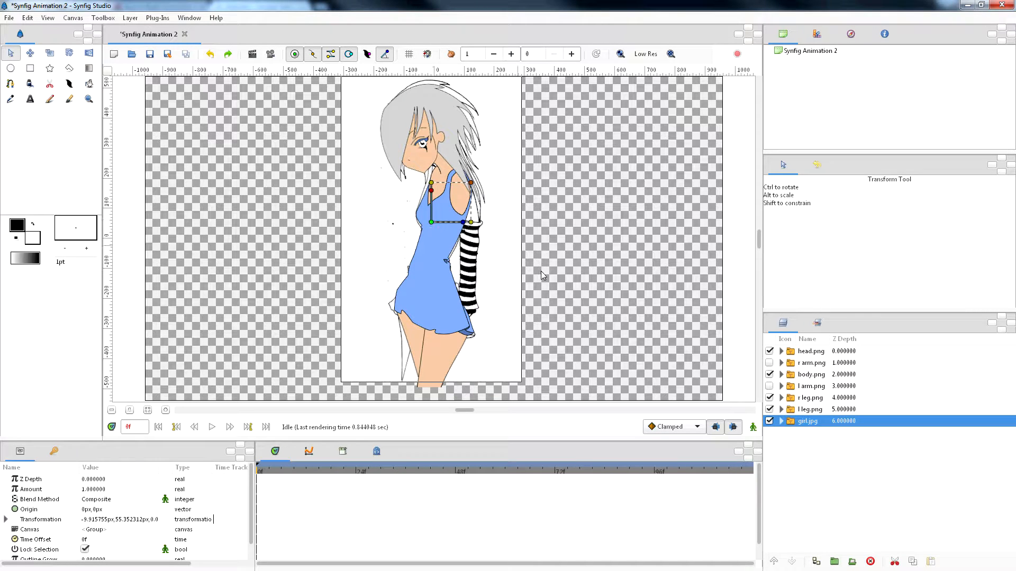
- Show the r arm.png layer and place it at the near shoulder, at about (119, -42) px
click(769, 363)
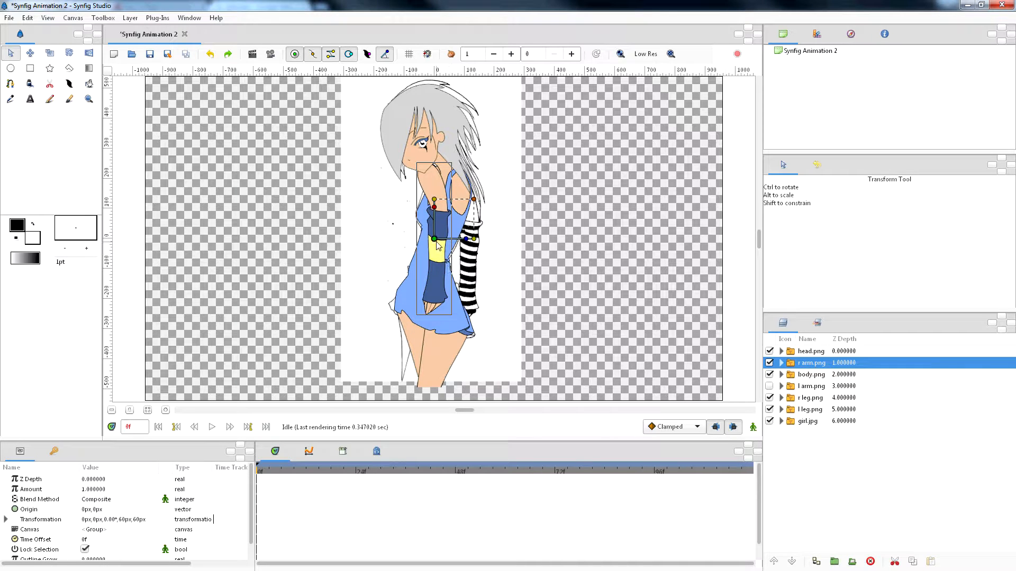
drag(434, 240, 469, 251)
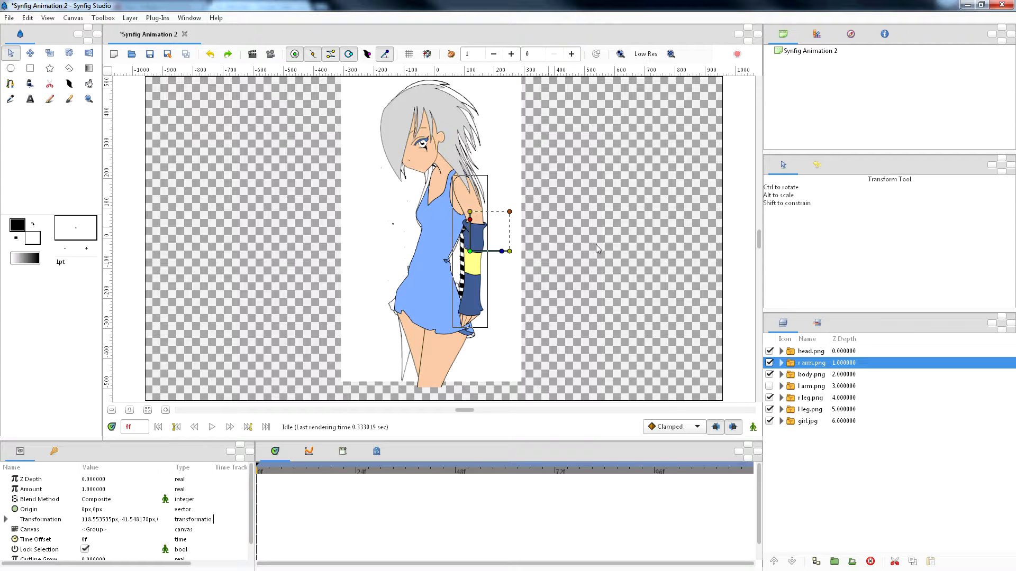
- Show l arm.png and shift it to about (-57, 13) px, hiding body.png only while aligning the arm
click(769, 386)
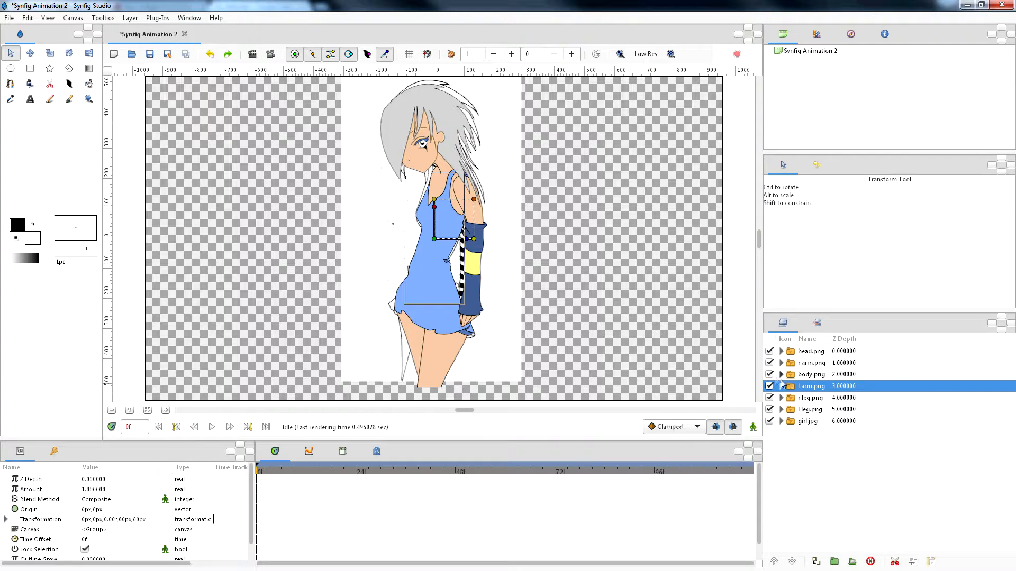
click(769, 375)
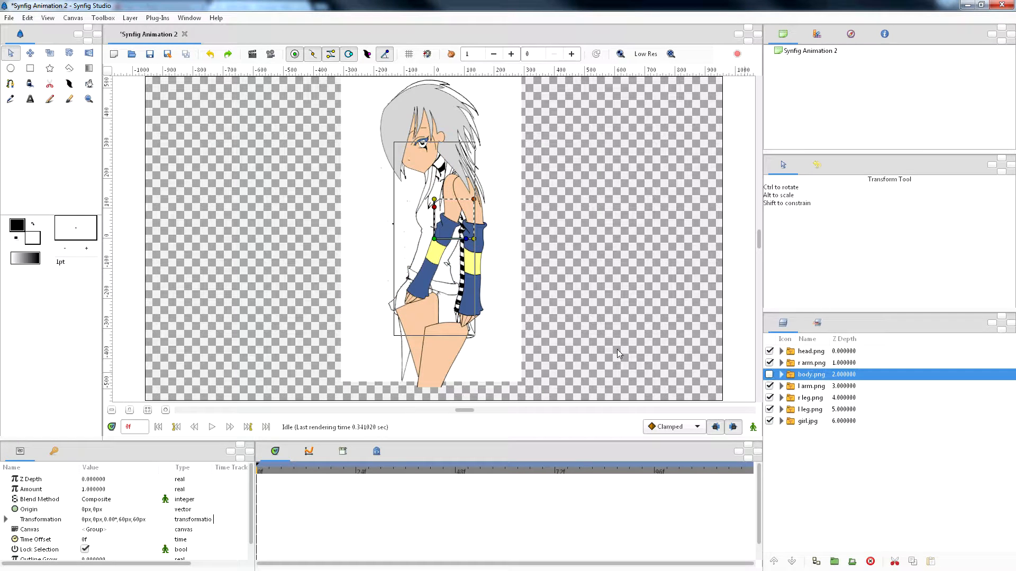
drag(435, 243, 410, 243)
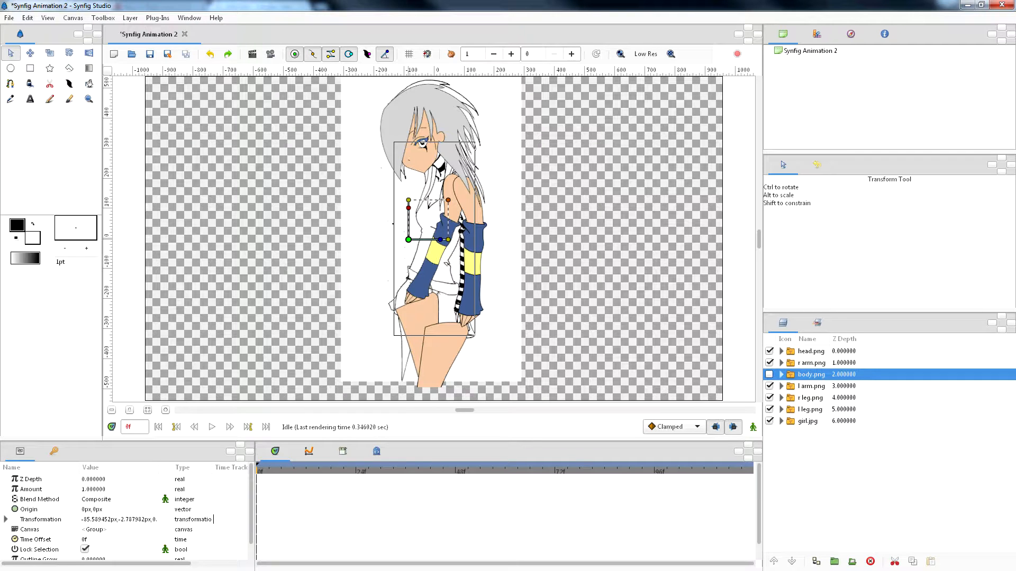
click(811, 386)
drag(438, 245, 421, 240)
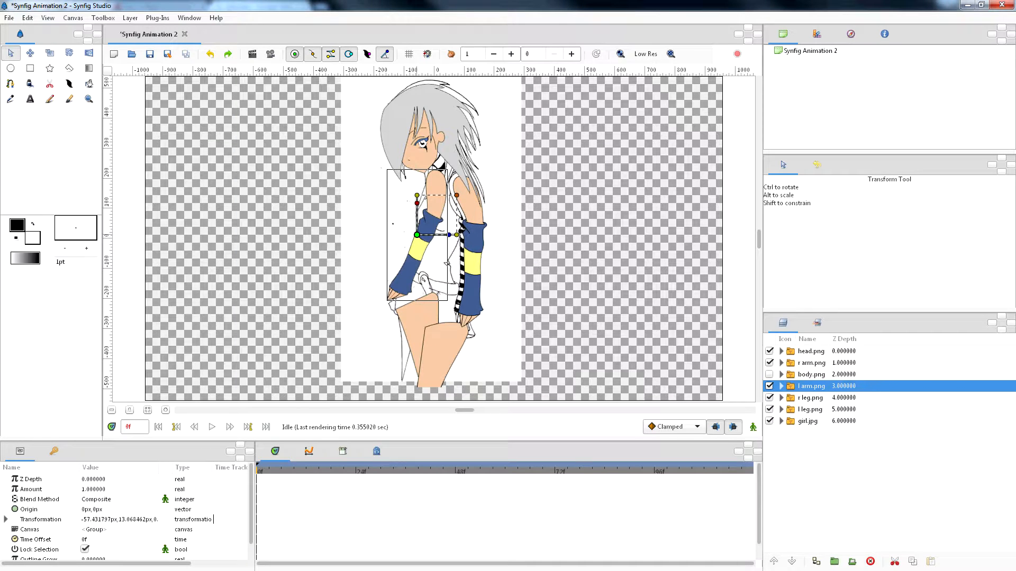
drag(416, 234, 415, 236)
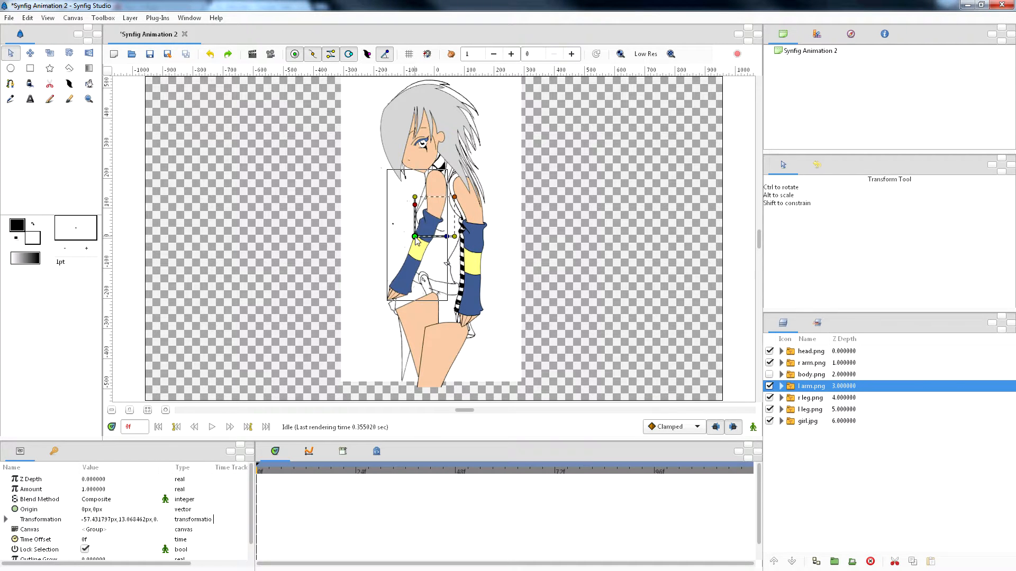
click(770, 375)
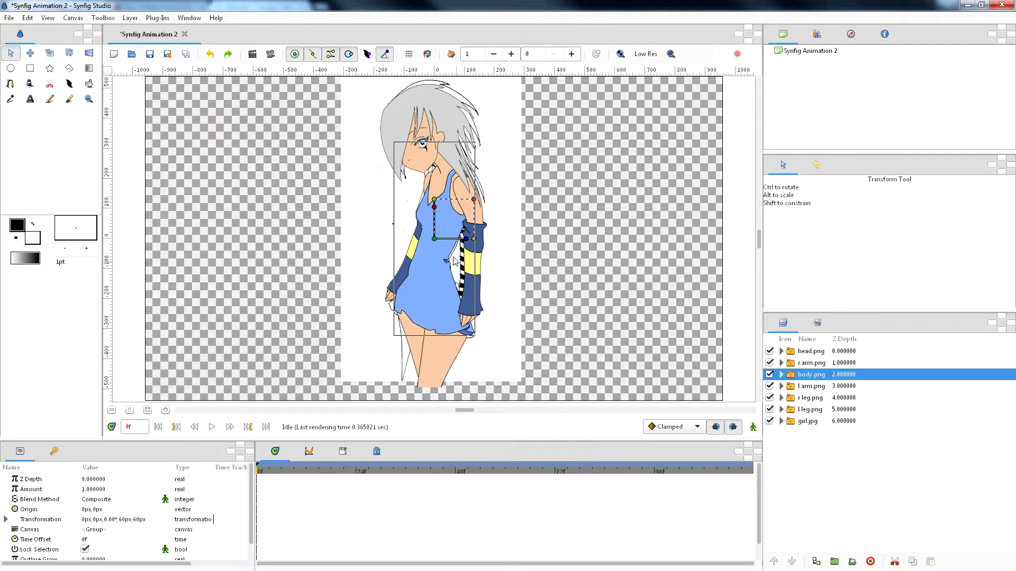
- Rotate l arm.png to about 6.66° and move it to about (-82, 32) px beside the dress
click(799, 386)
drag(417, 237, 422, 239)
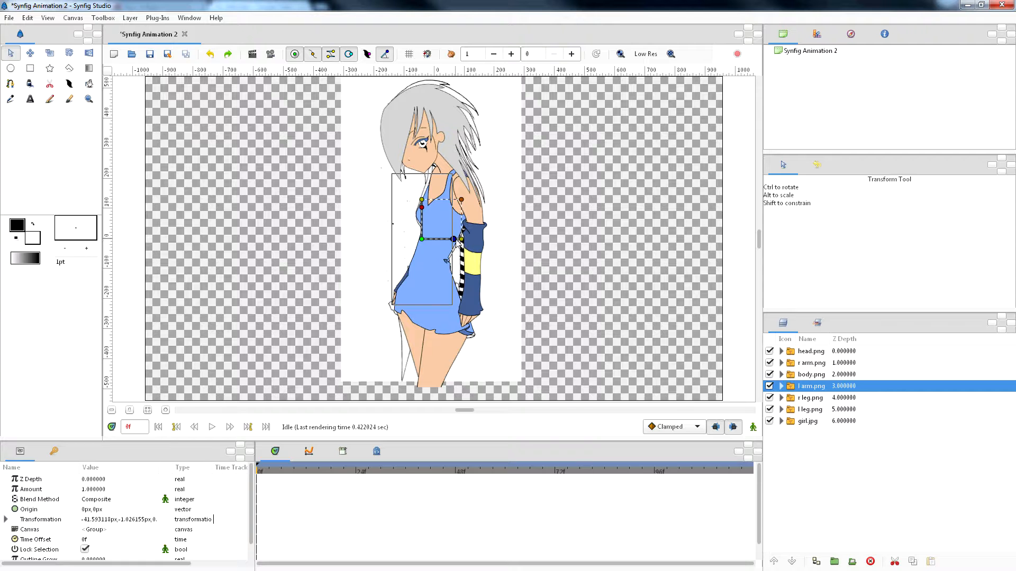
drag(454, 240, 454, 246)
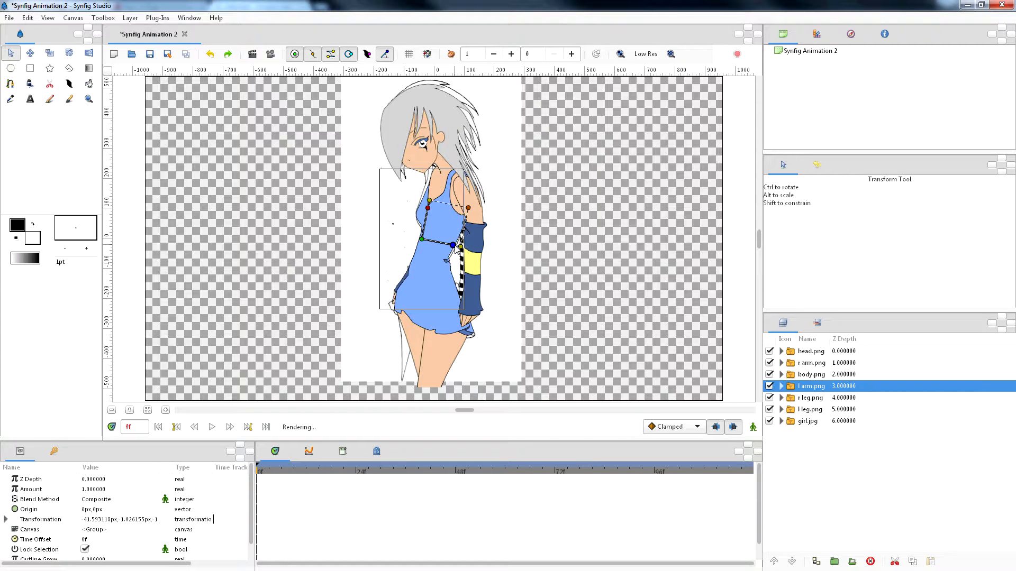
mouse_move(422, 240)
mouse_down()
mouse_move(403, 235)
mouse_move(412, 233)
mouse_up()
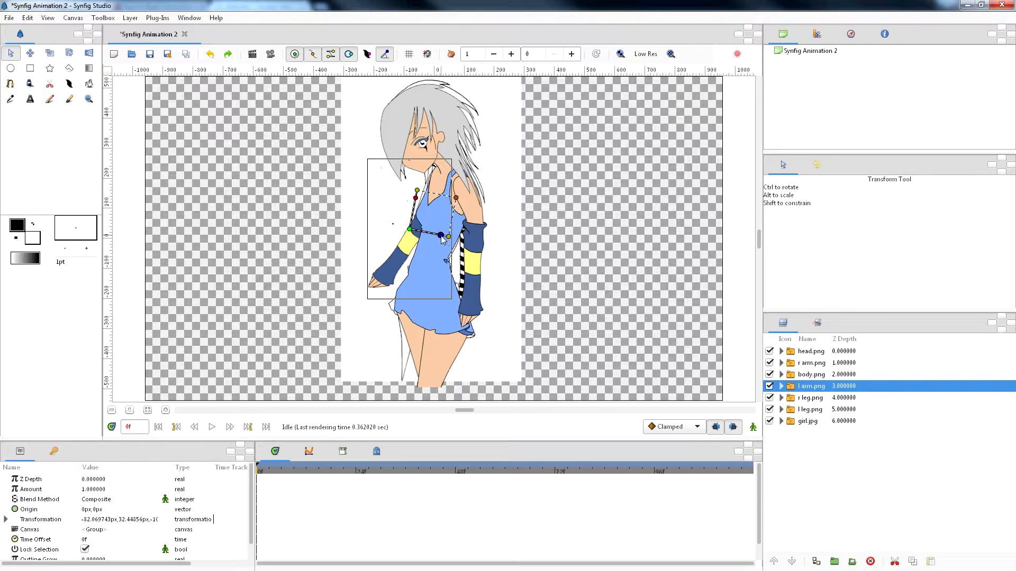
drag(442, 239, 441, 225)
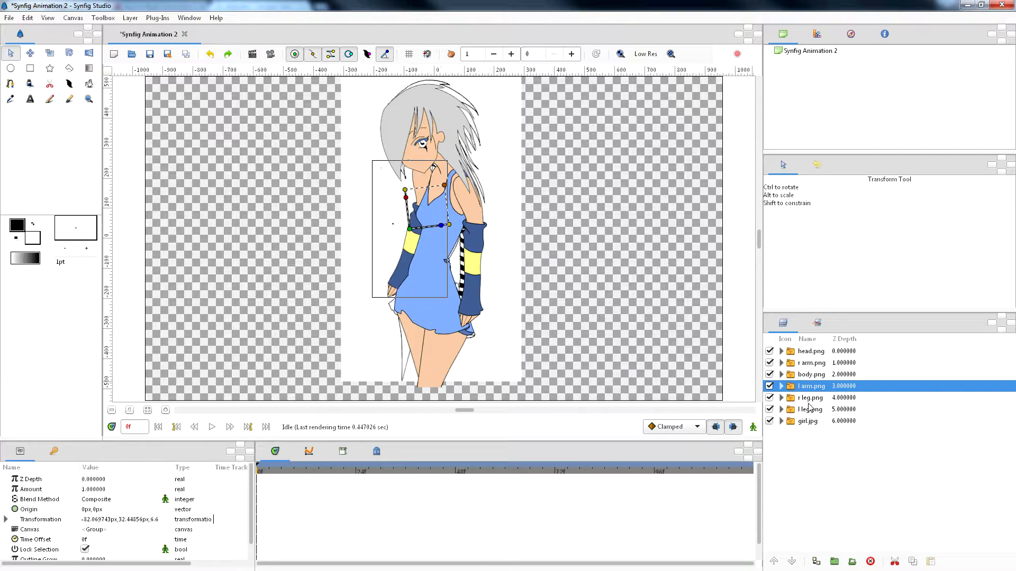
- Place l arm.png at the far shoulder at about (-19, 20) px, raising it above body.png for alignment and returning it beneath
click(774, 562)
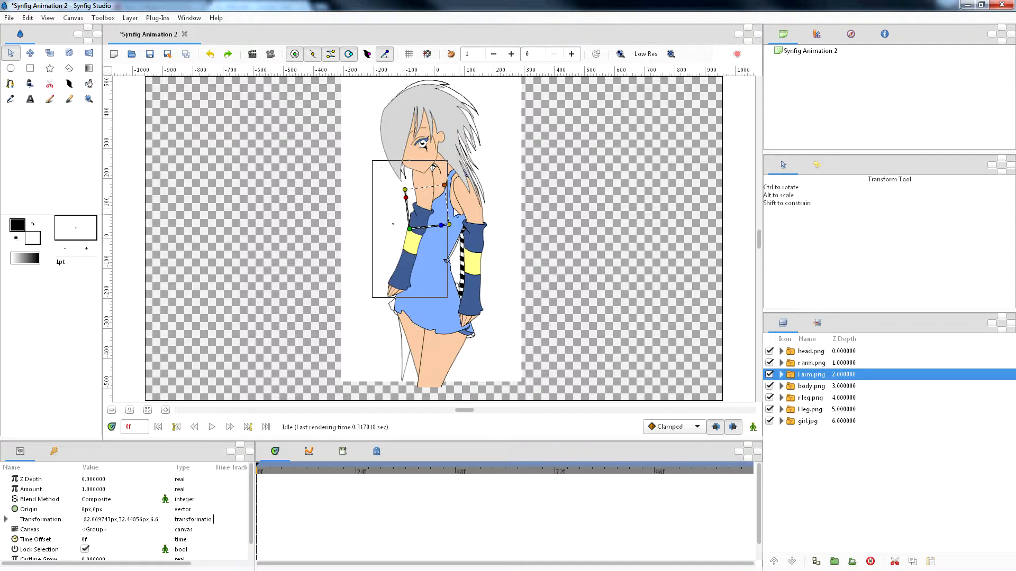
drag(411, 230, 430, 234)
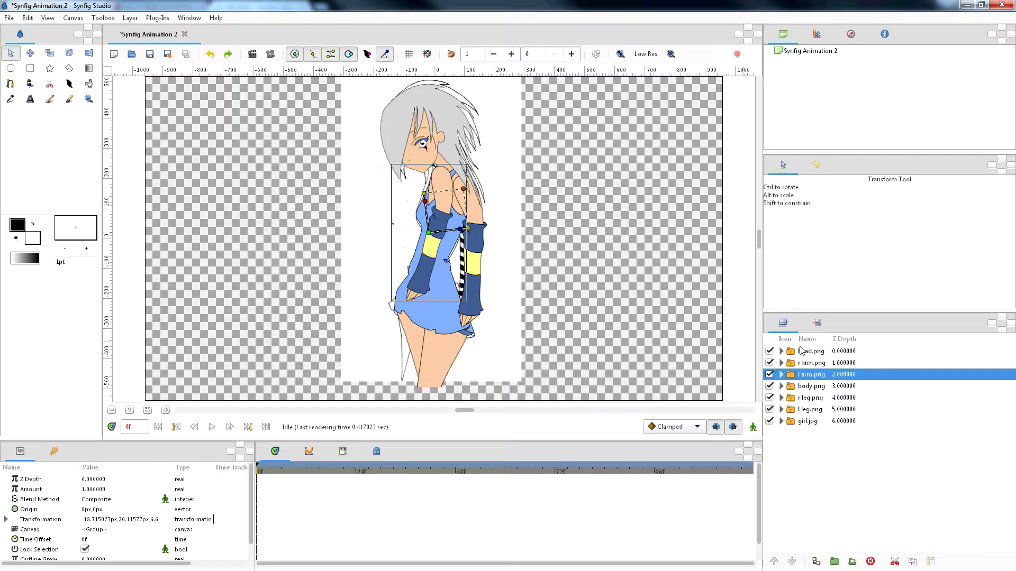
click(769, 352)
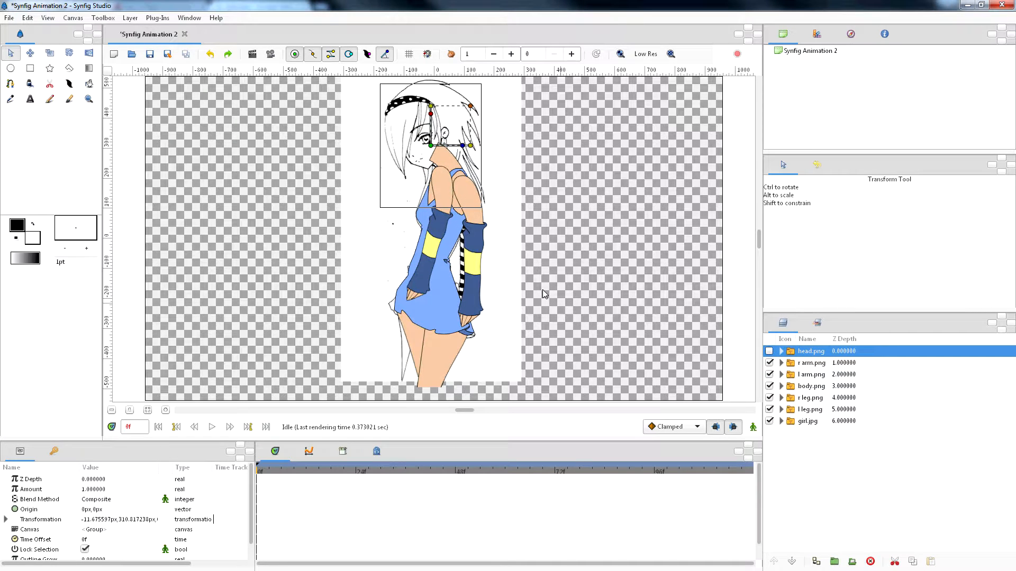
click(769, 351)
click(819, 374)
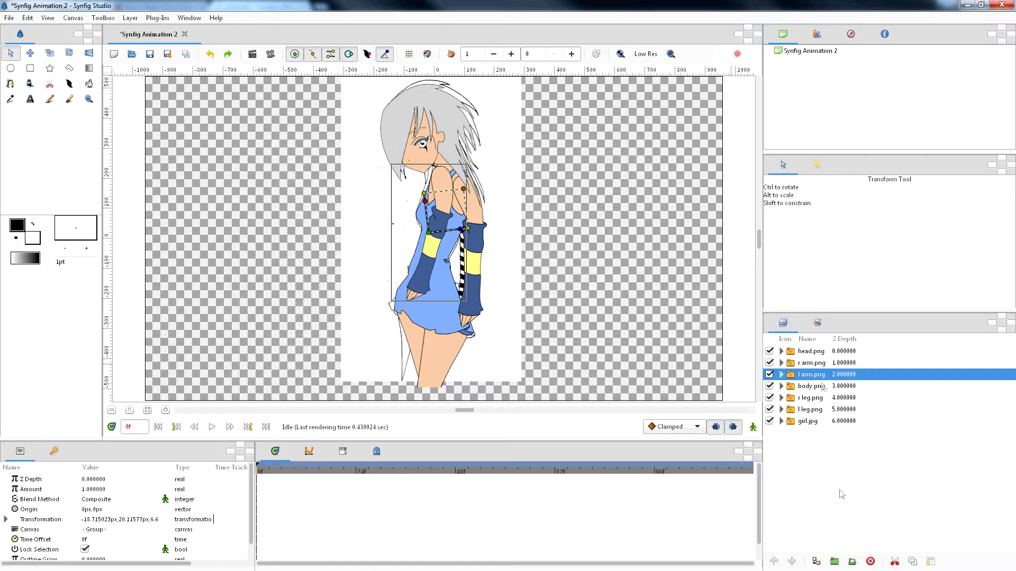
click(794, 562)
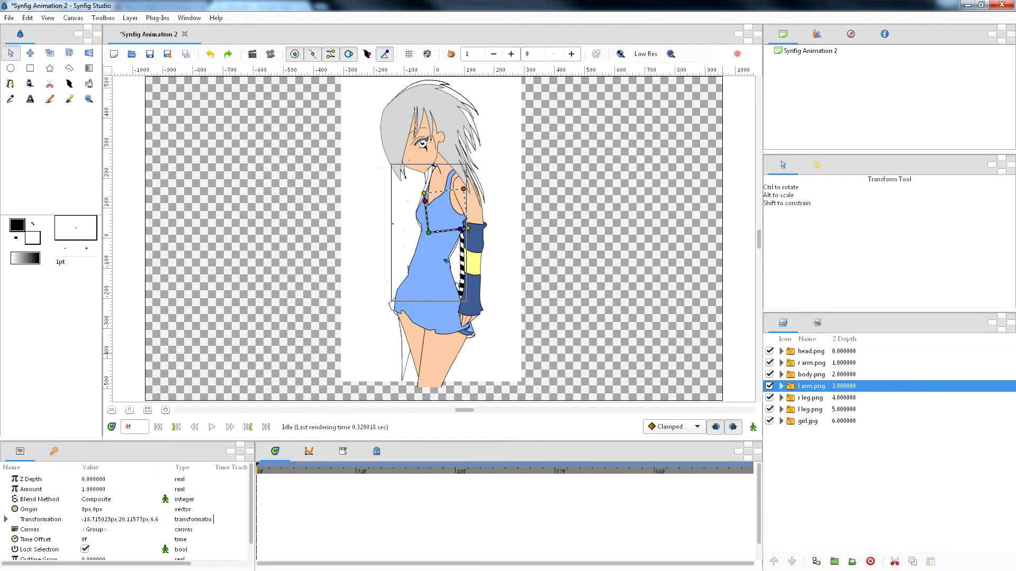
- Switch to the file browser, move Voice 1.lst into the mouths folder and import it from there into the Synfig animation
key(alt+Tab)
click(501, 321)
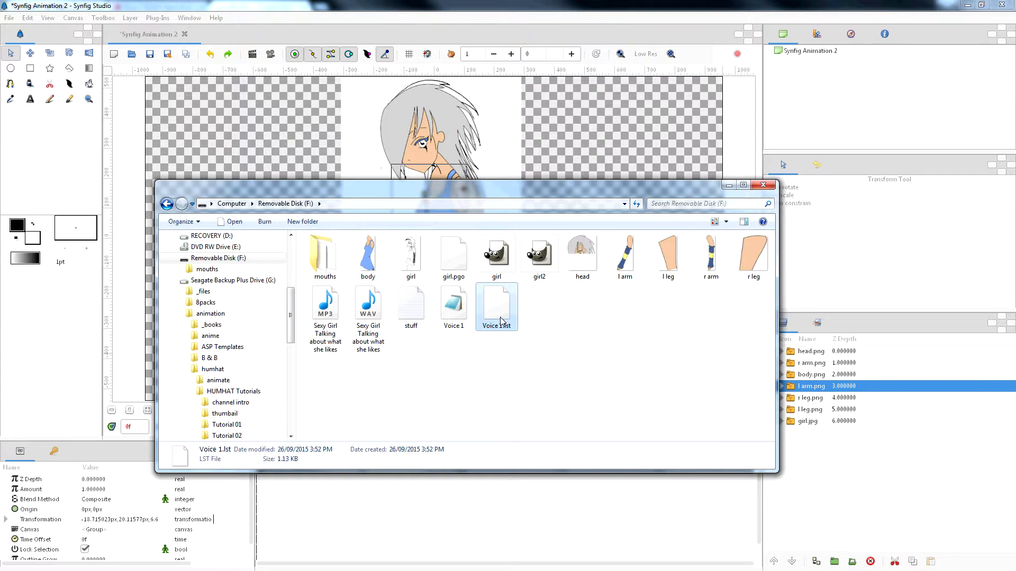
drag(494, 308, 332, 269)
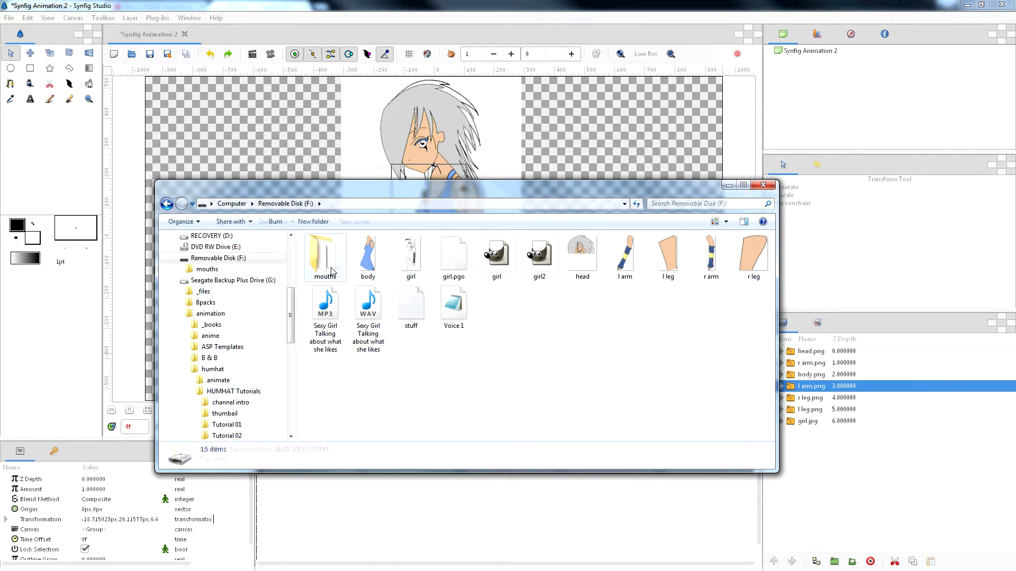
double_click(332, 270)
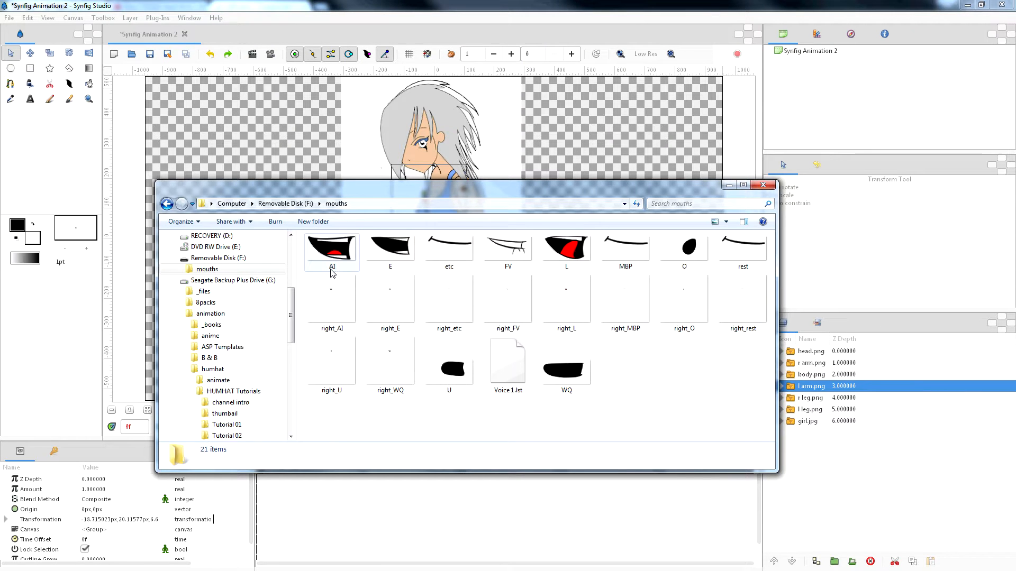
click(511, 368)
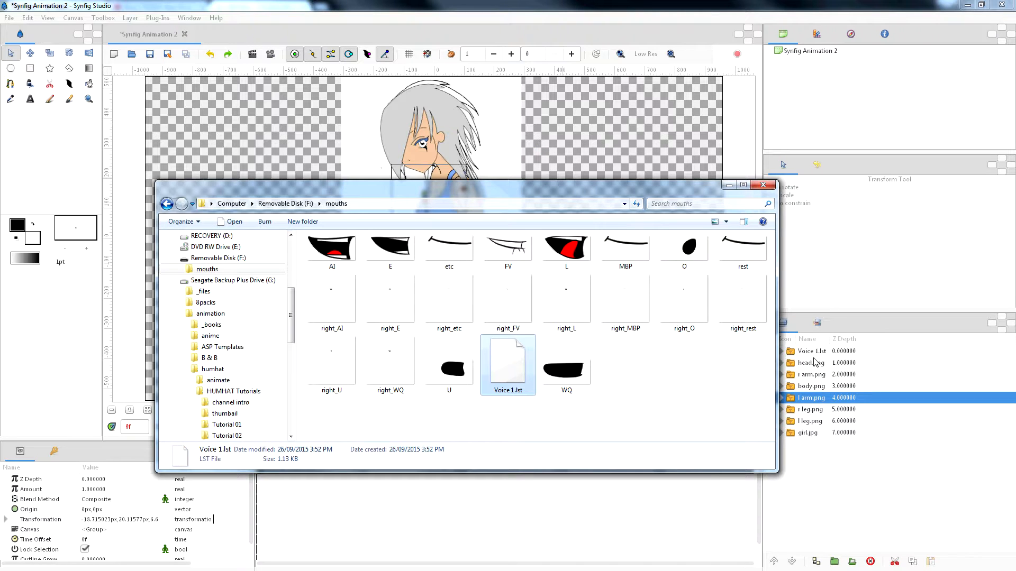
click(729, 186)
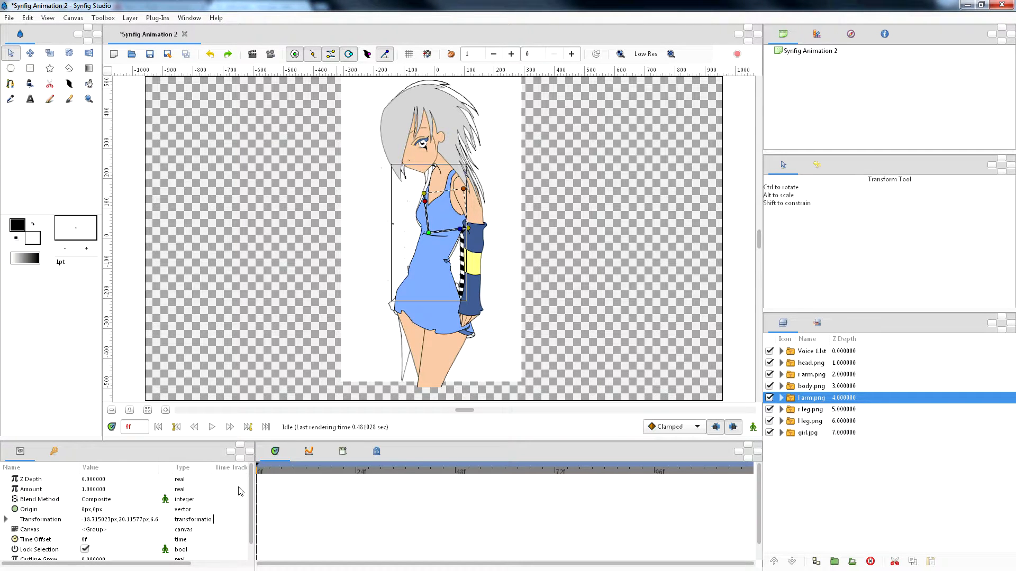
click(6, 519)
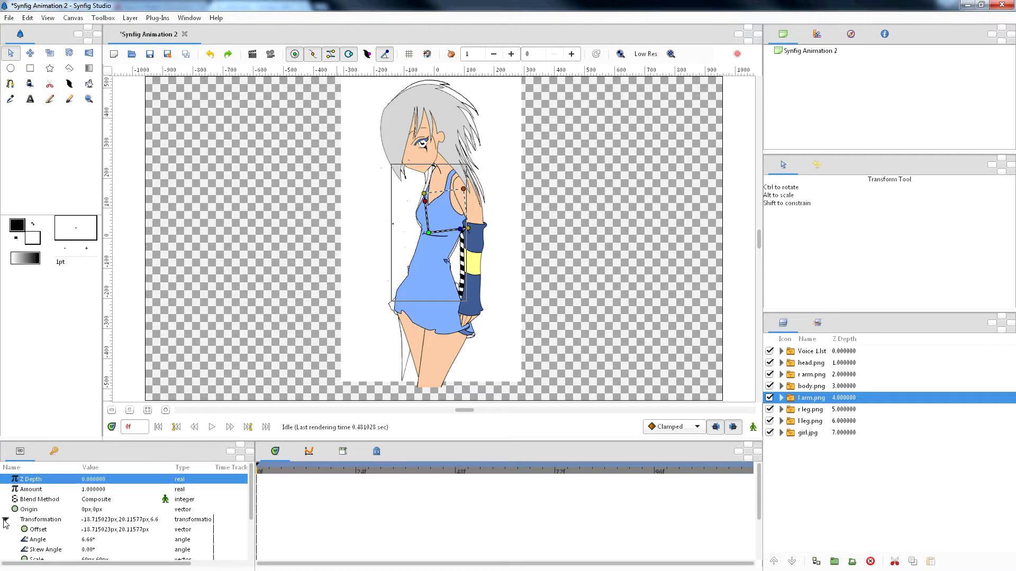
scroll(164, 523, down, 2)
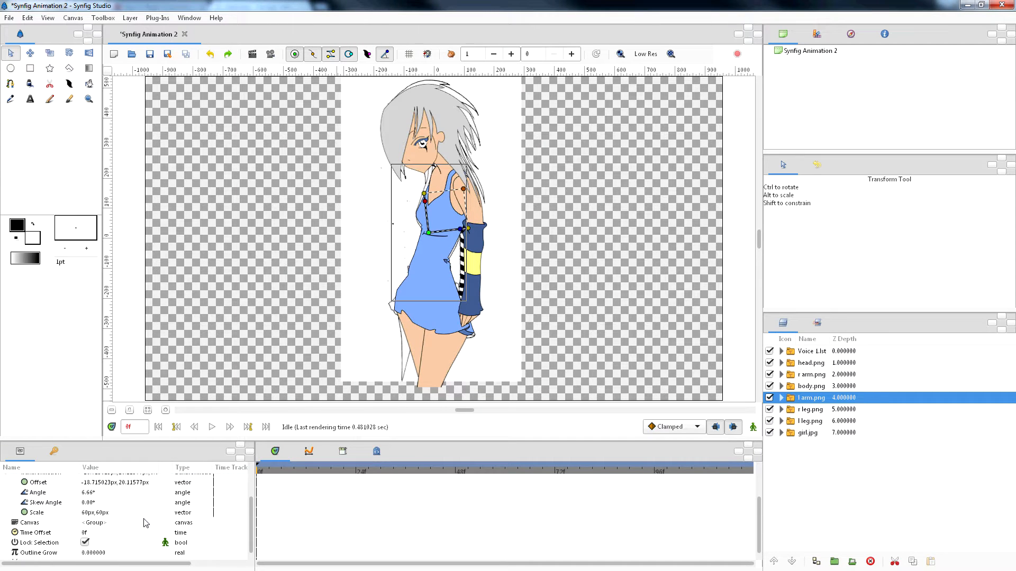
click(96, 514)
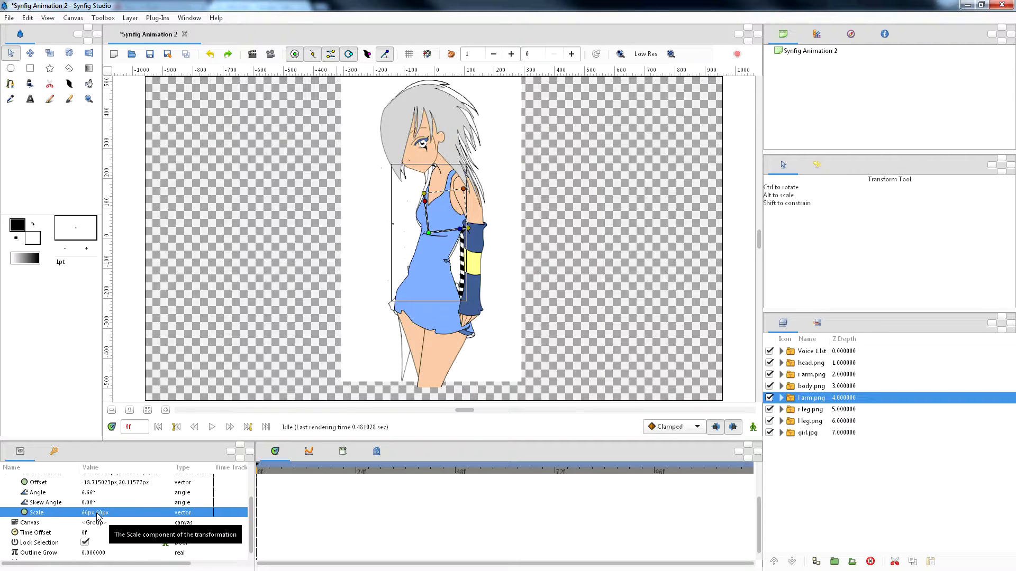
click(93, 514)
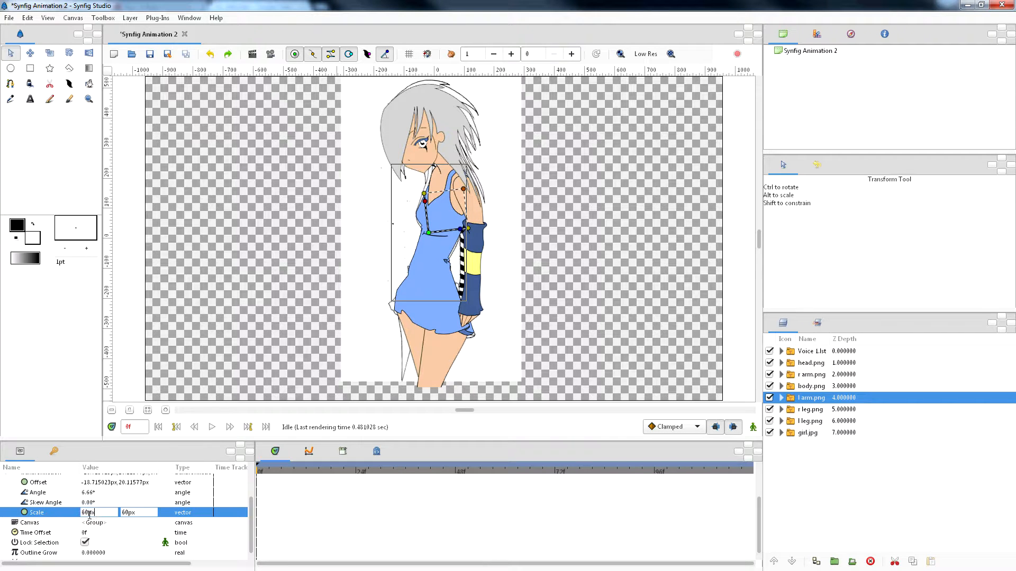
text(-)
- Flip the Voice 1.lst mouth layer horizontally by setting its transformation scale to -60px, 60px
click(812, 352)
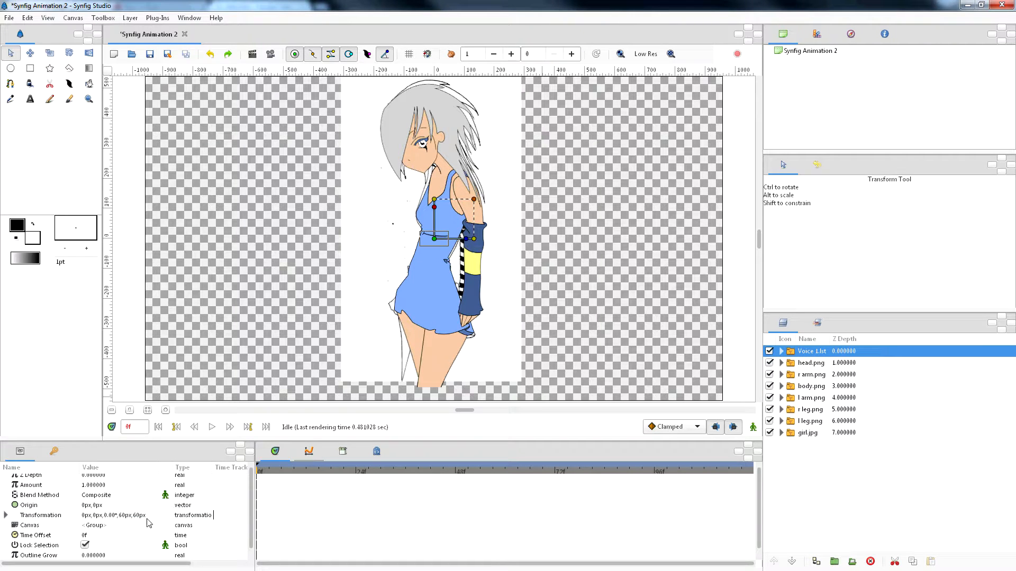
click(6, 515)
scroll(122, 516, down, 2)
click(85, 524)
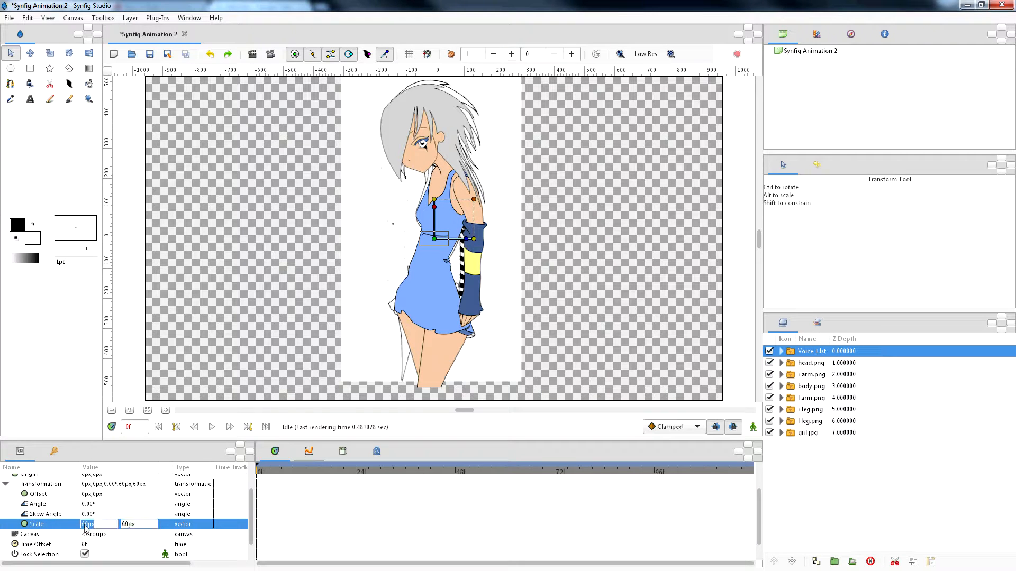
click(81, 525)
click(84, 525)
double_click(84, 525)
click(97, 524)
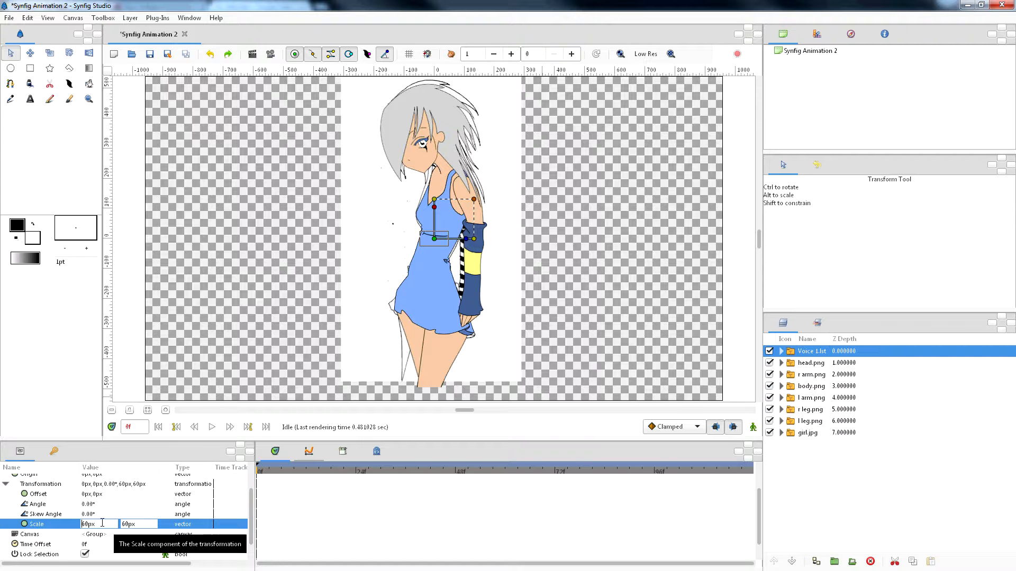
text(-)
key(Tab)
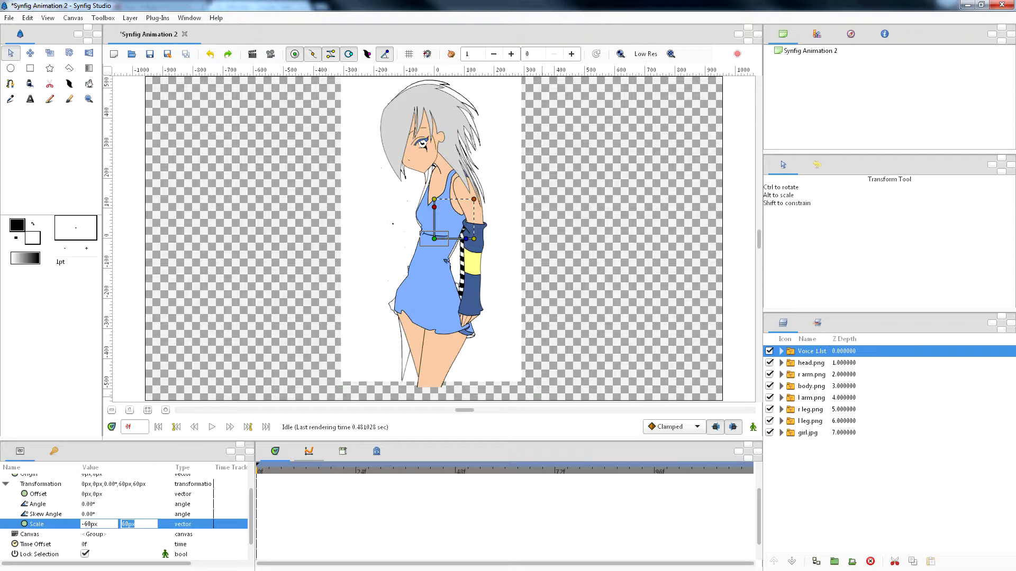
key(Return)
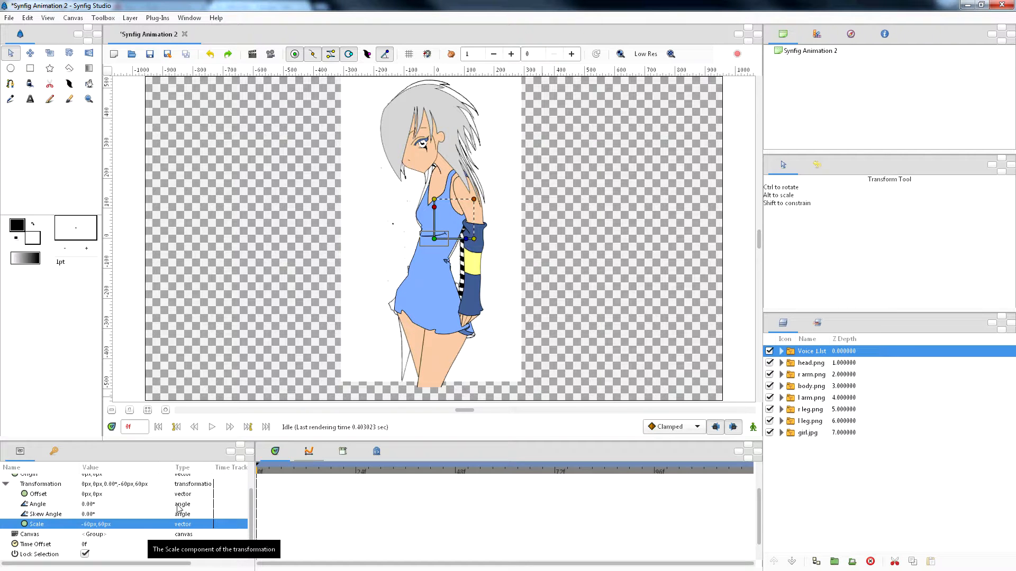
- Move the Voice 1.lst mouth onto the face at about (-30, 253) px, tilting and shrinking it to fit above the chin
drag(437, 242, 433, 169)
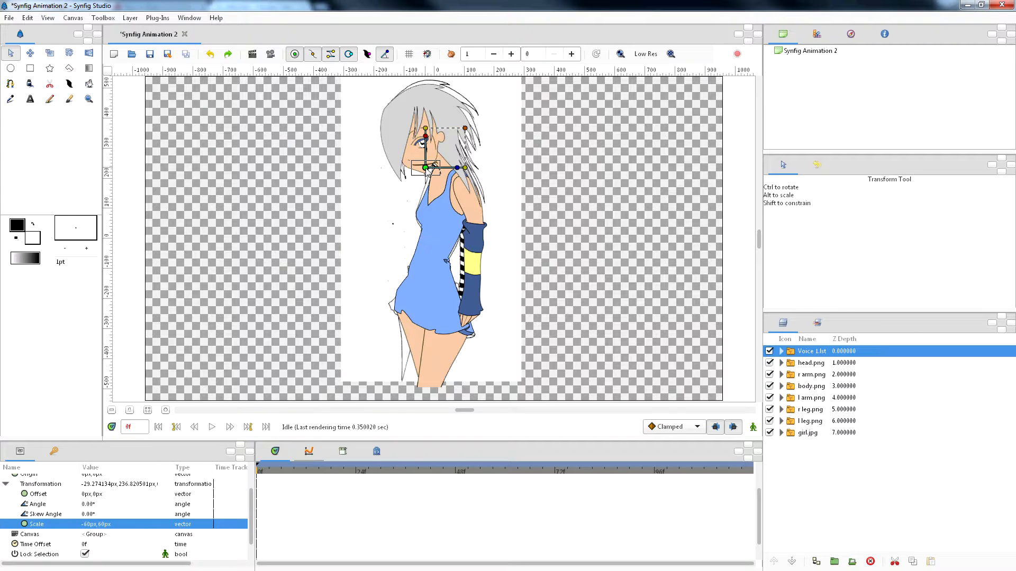
scroll(444, 161, up, 2)
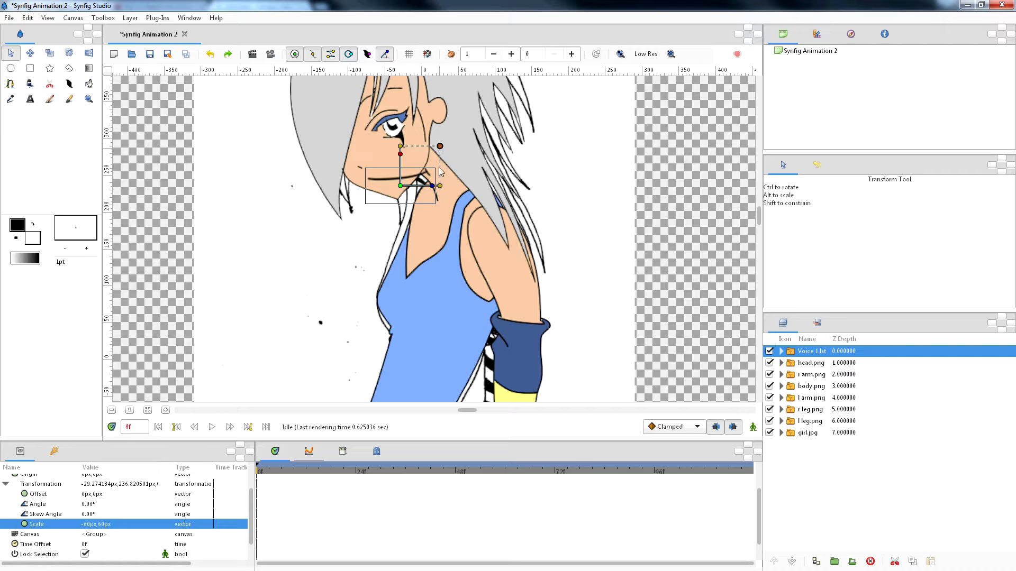
drag(432, 186, 432, 167)
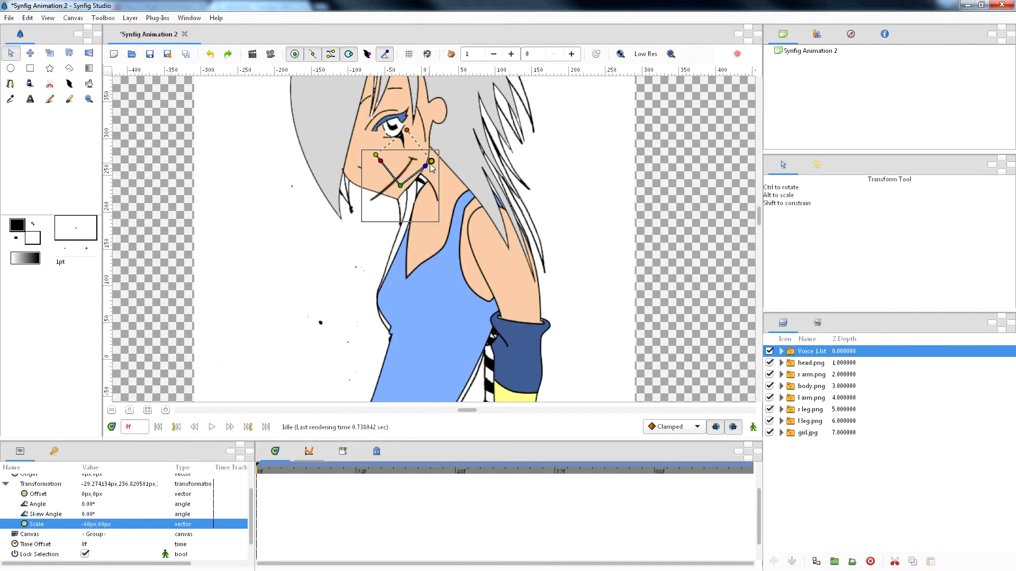
drag(406, 130, 404, 171)
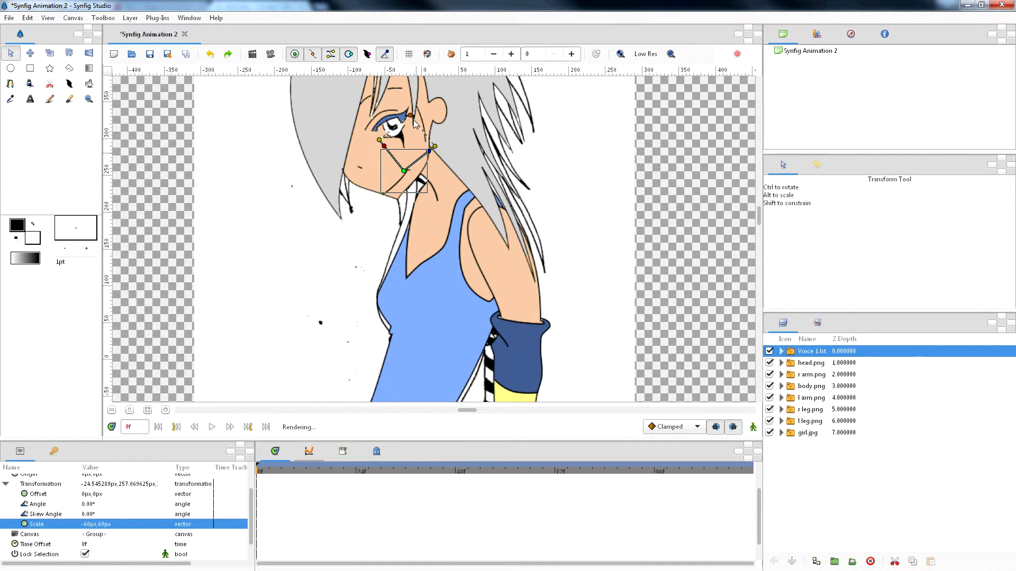
drag(411, 115, 411, 116)
drag(404, 171, 399, 174)
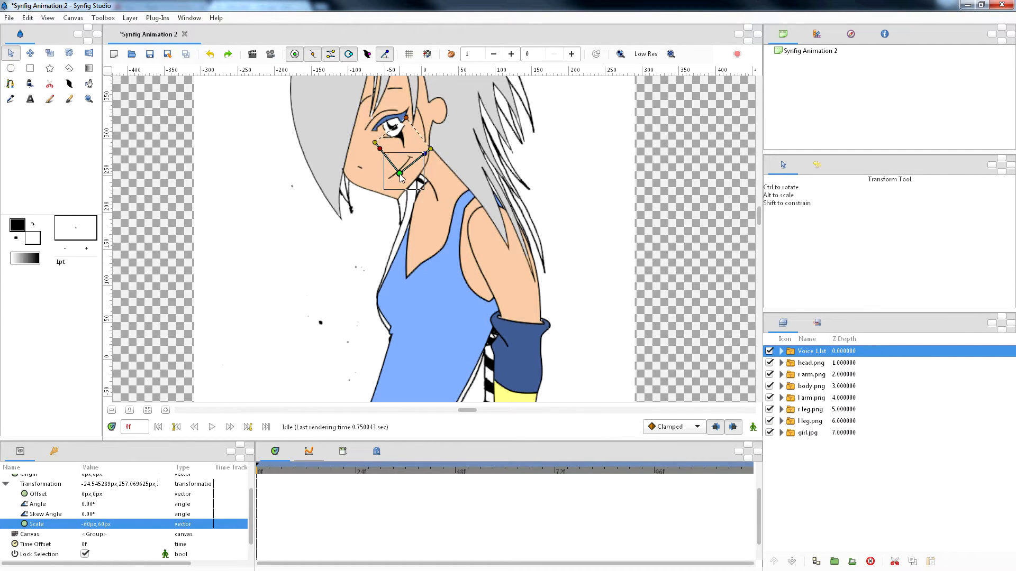
drag(399, 174, 401, 172)
- Scrub the timeline to frame 98 to check the mouth shapes, and fit the whole character in the canvas view
click(294, 471)
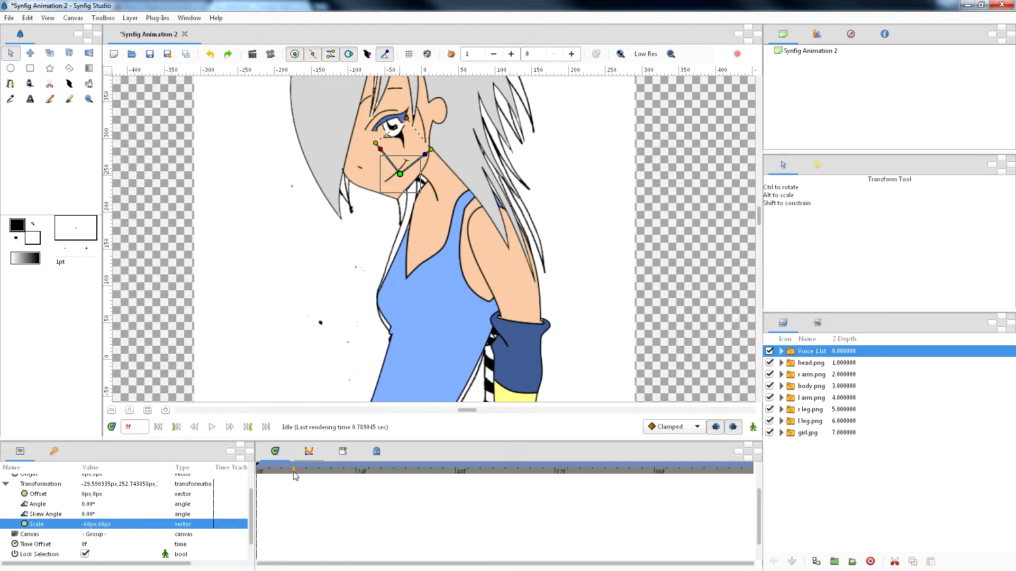
click(327, 471)
drag(332, 473, 663, 472)
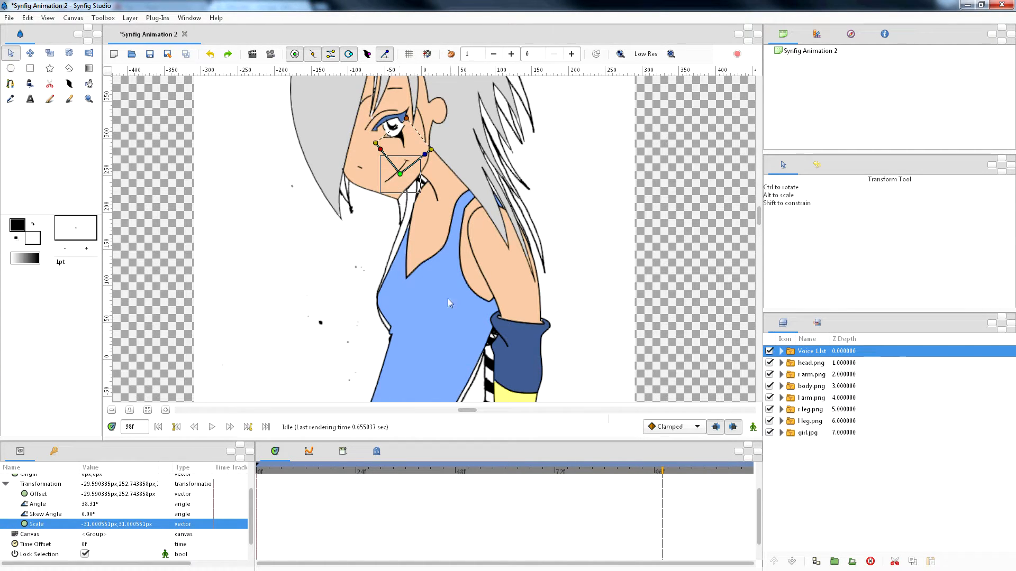
scroll(446, 293, down, 5)
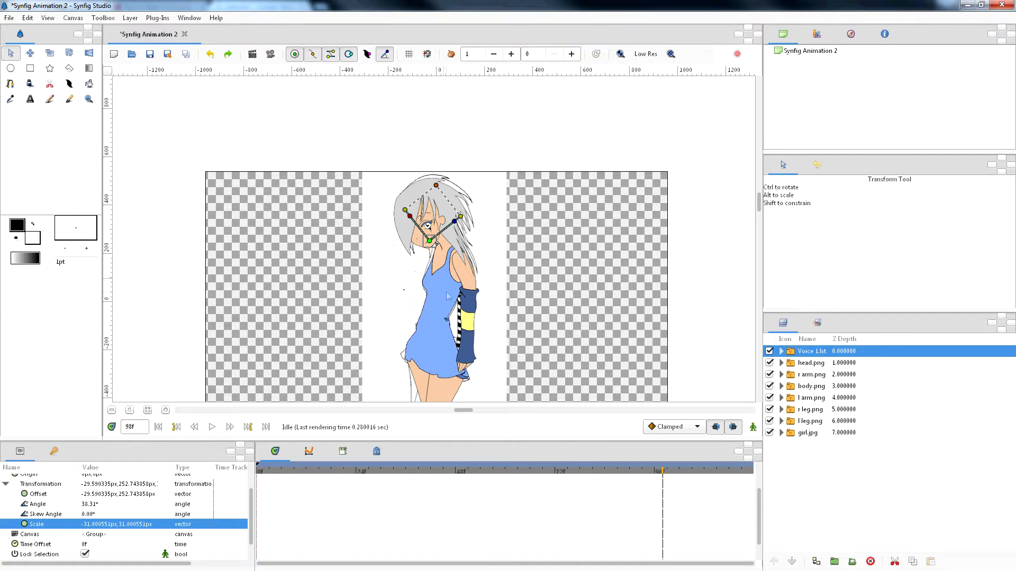
scroll(446, 293, down, 1)
click(148, 410)
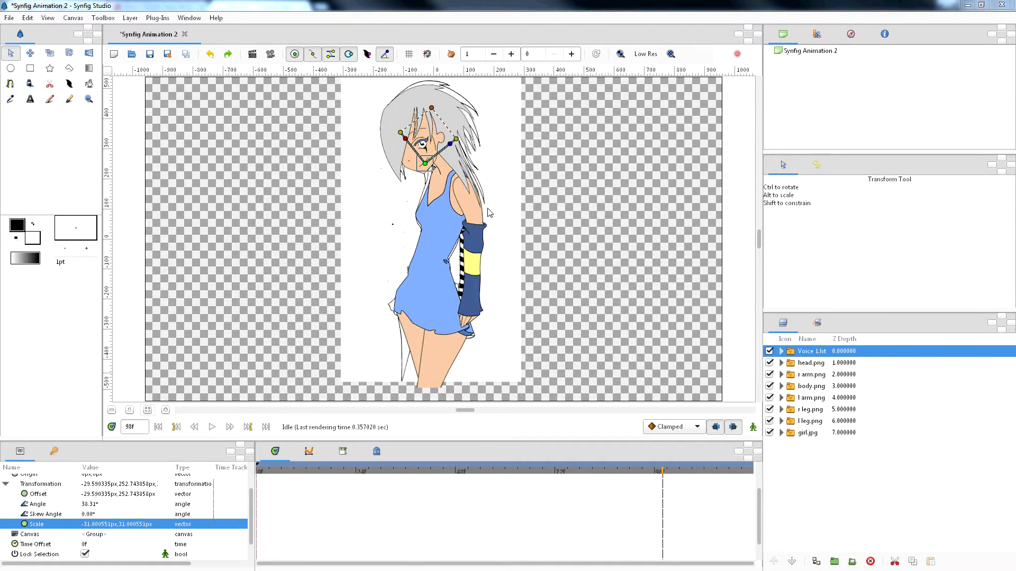
- Switch to the file browser, import the MP3 "Sexy Girl Talking about what she likes" into the animation and return to Synfig Studio
key(alt+Tab)
click(167, 204)
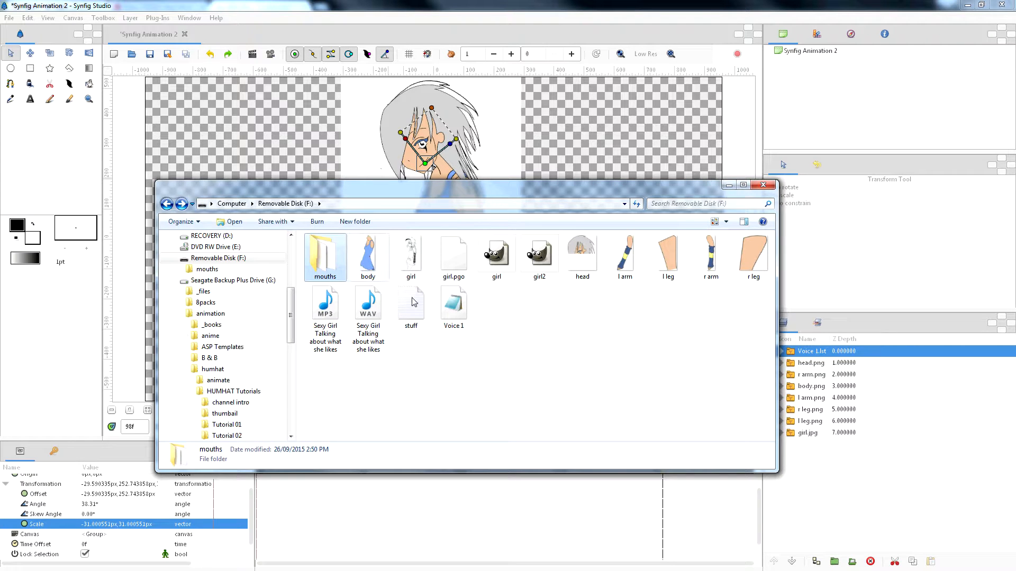
drag(337, 315, 532, 142)
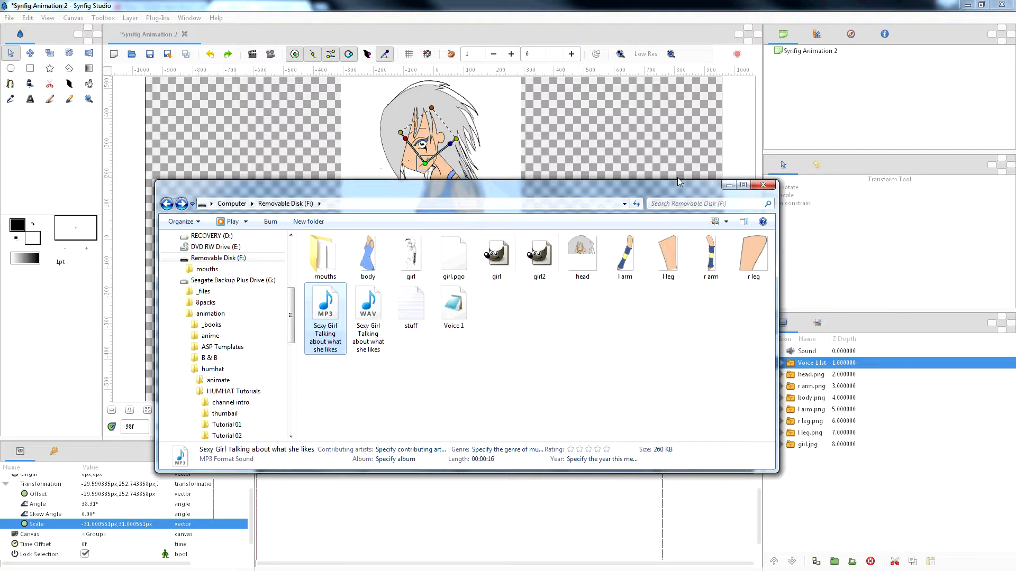
click(53, 7)
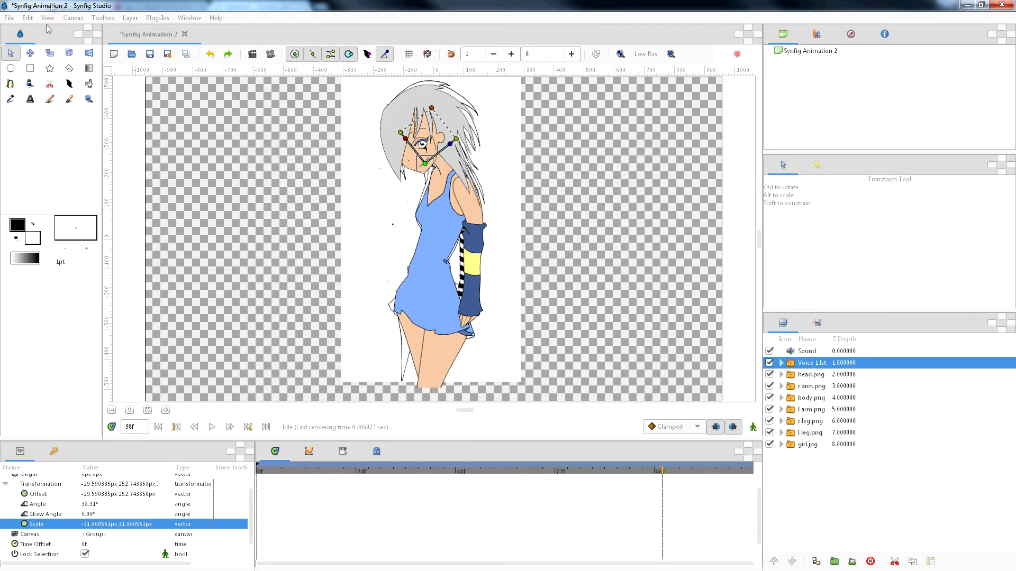
- Generate an animation preview at 0.5 quality and 24 FPS without custom begin or end times
click(9, 19)
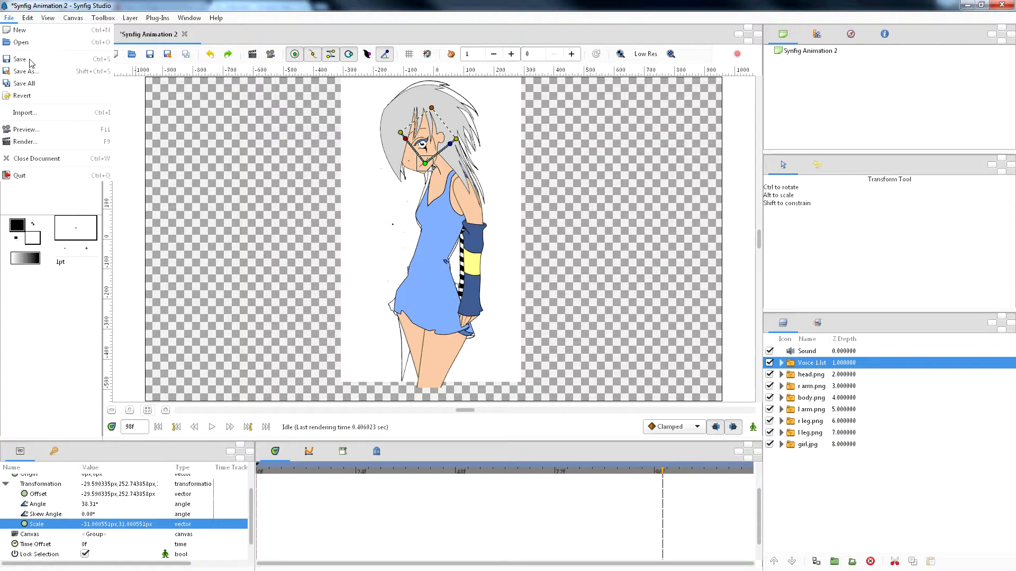
click(43, 133)
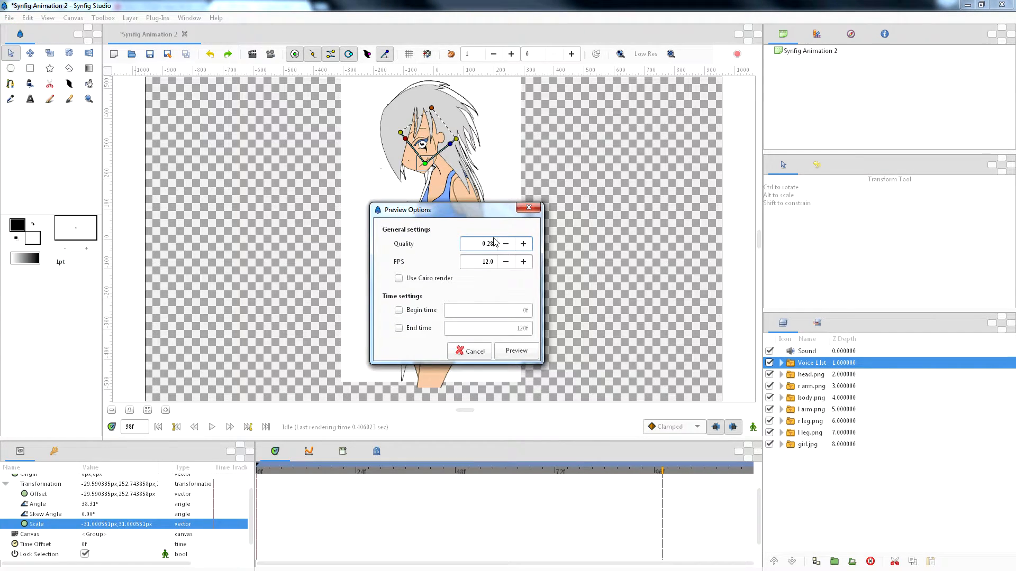
double_click(492, 244)
text(.5)
double_click(486, 262)
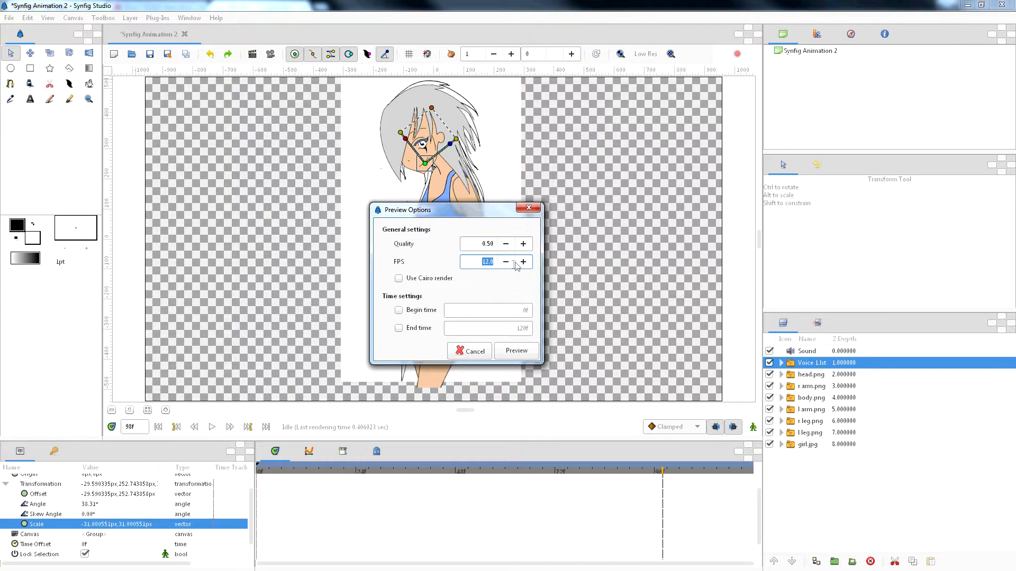
text(24)
click(400, 329)
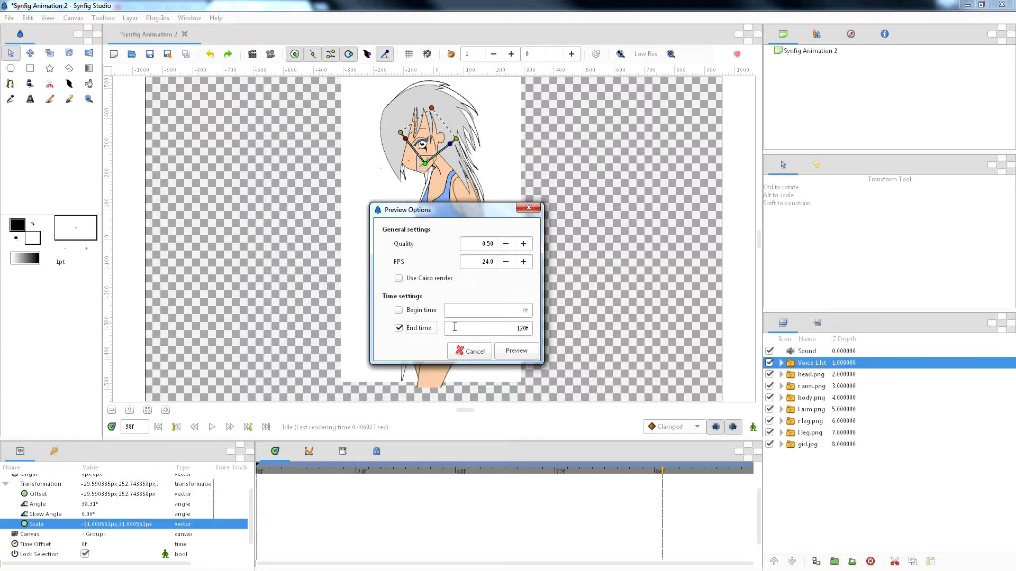
click(400, 329)
click(517, 351)
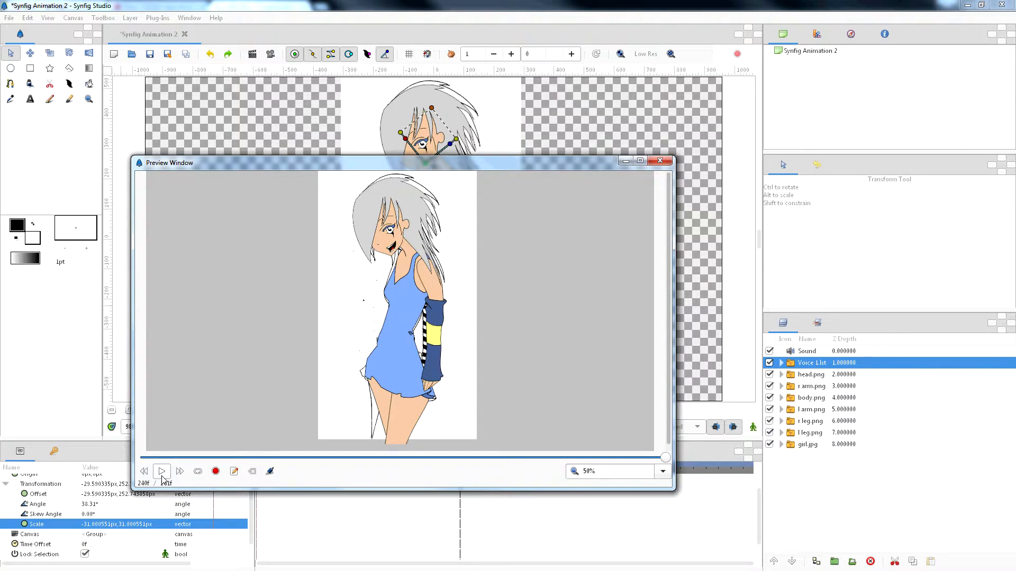
- Play the rendered preview to check the mouth movements against the voice recording
click(162, 472)
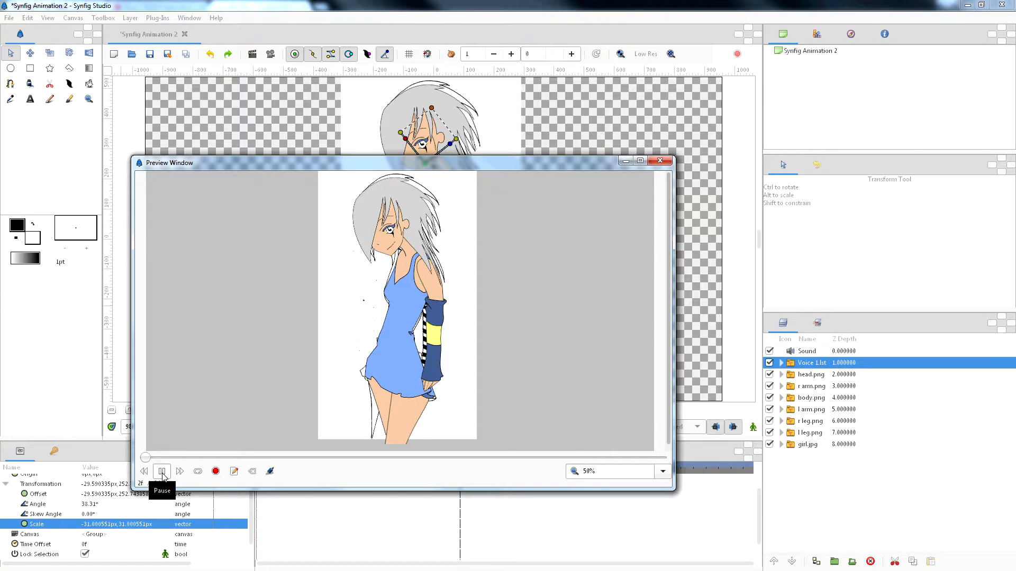
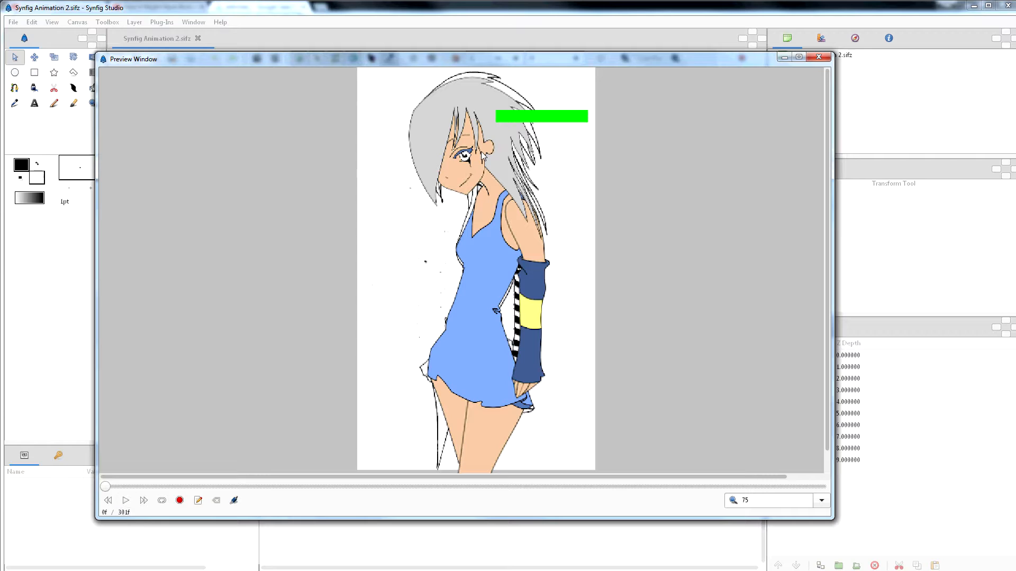
click(126, 501)
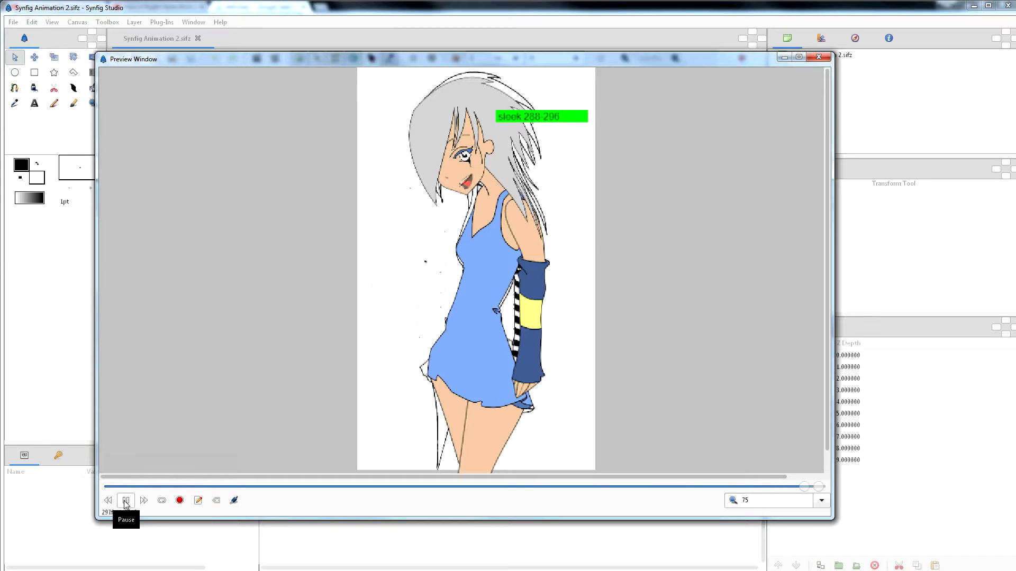
click(126, 501)
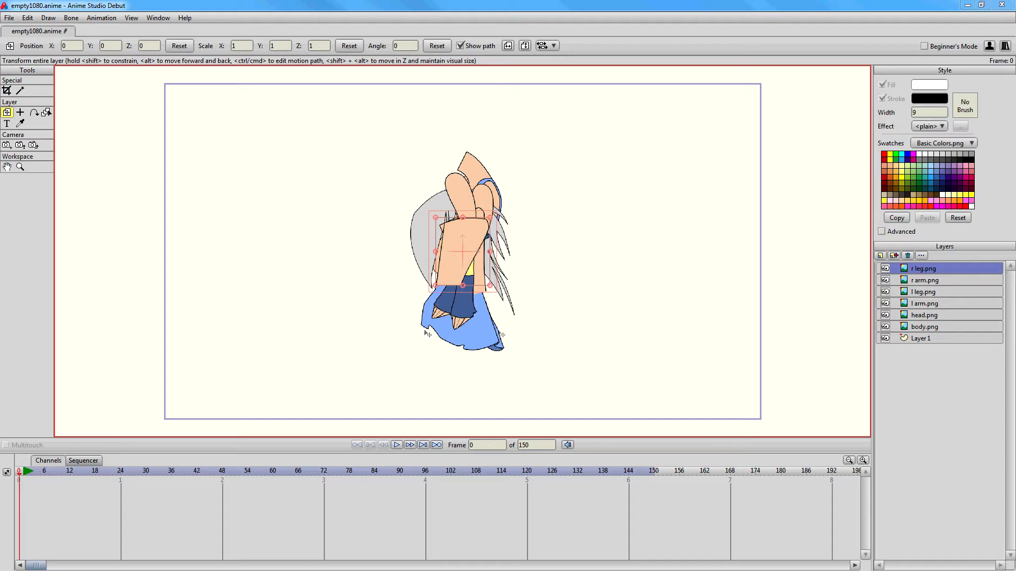
- In Anime Studio Debut, order the layers from front to back as head, r arm, body, l arm, l leg, r leg
click(926, 316)
drag(922, 269, 923, 269)
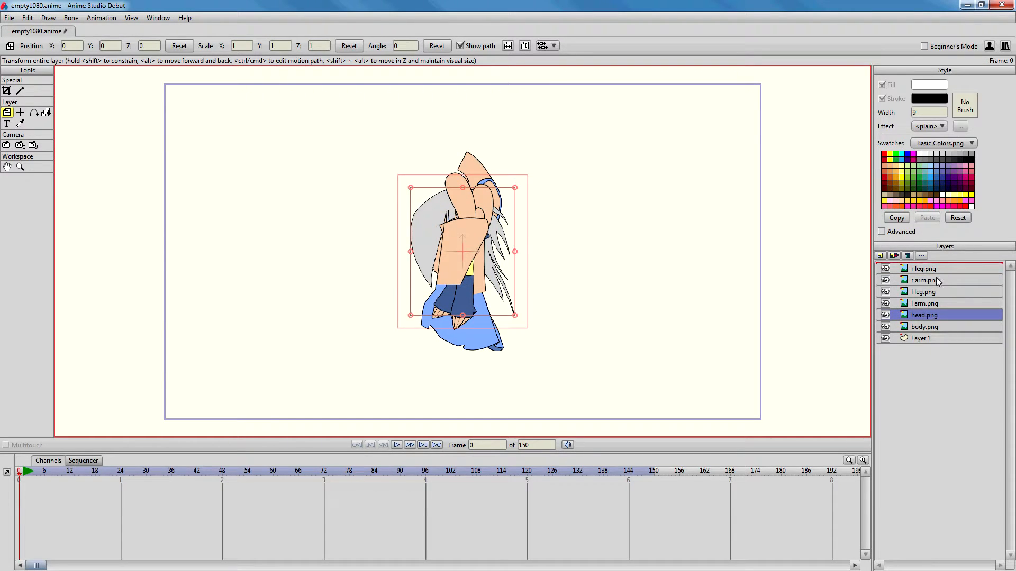
drag(925, 327, 931, 283)
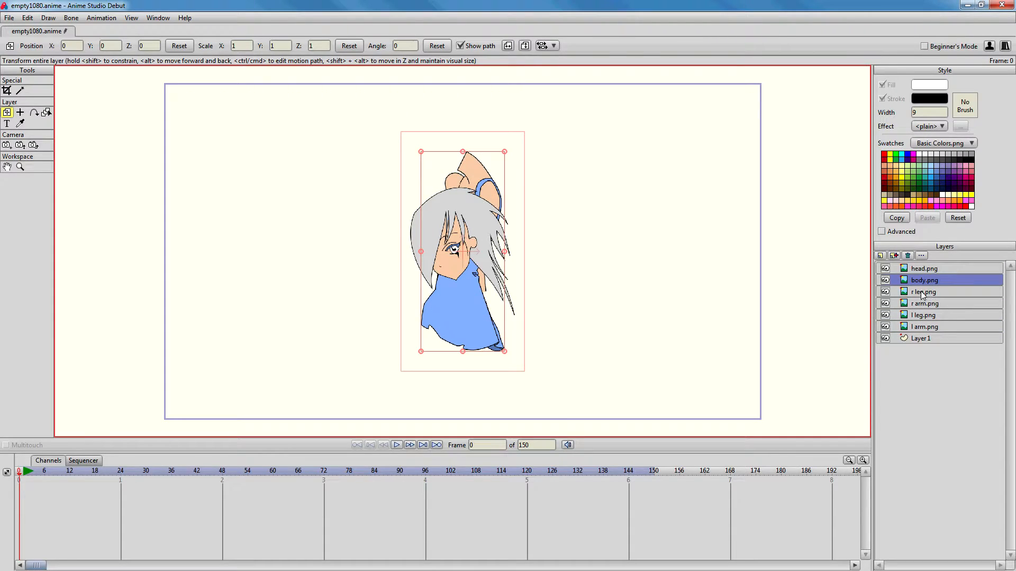
click(920, 291)
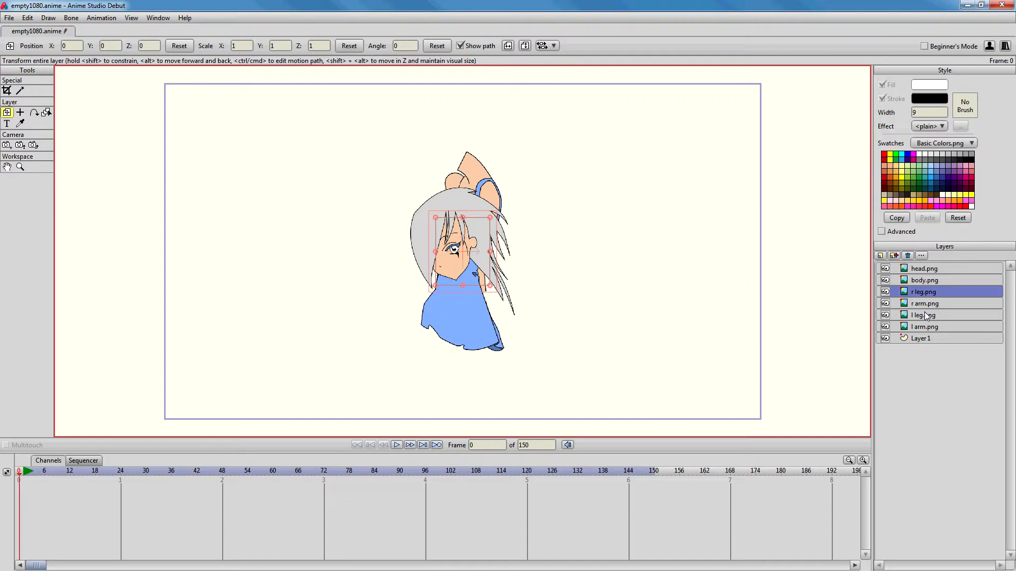
mouse_move(924, 304)
mouse_down()
mouse_move(925, 278)
mouse_move(922, 310)
mouse_move(923, 300)
mouse_up()
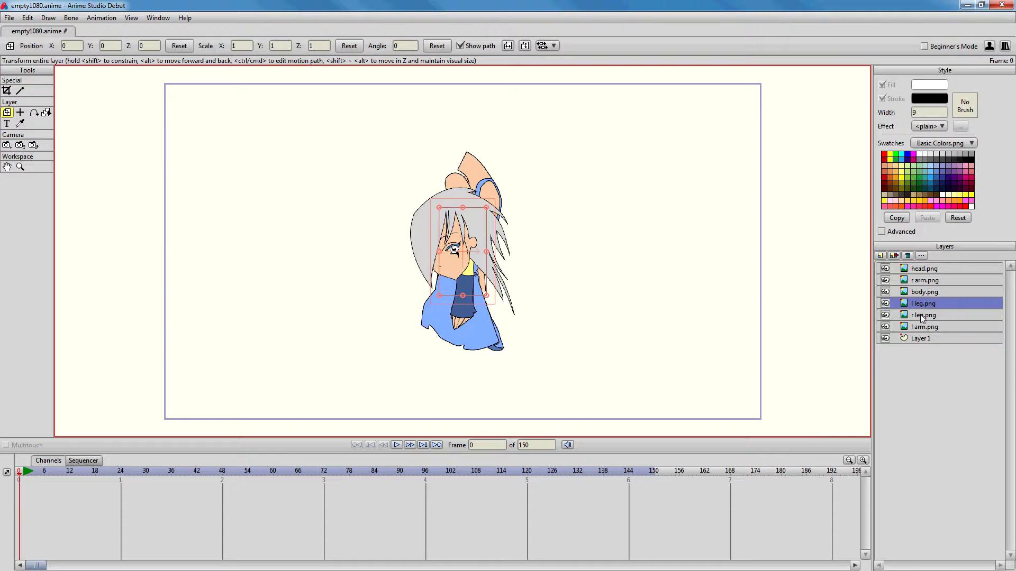
click(919, 325)
drag(919, 326, 919, 299)
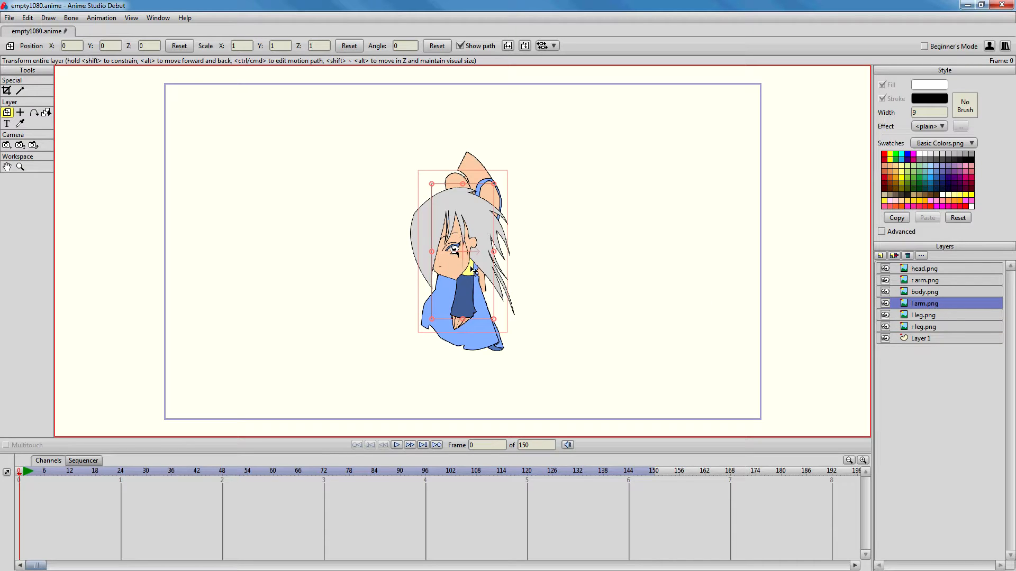
- Move l arm.png clear of the body to about (-0.44, 0.05) and place head.png on the neck at about (0.05, 0.62)
drag(469, 253, 392, 247)
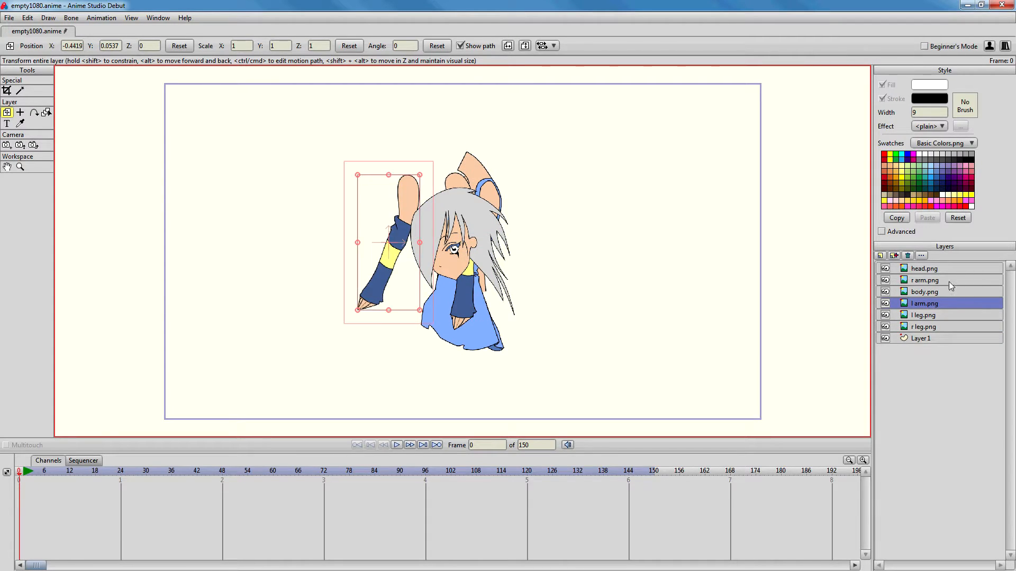
click(923, 269)
drag(464, 255, 471, 156)
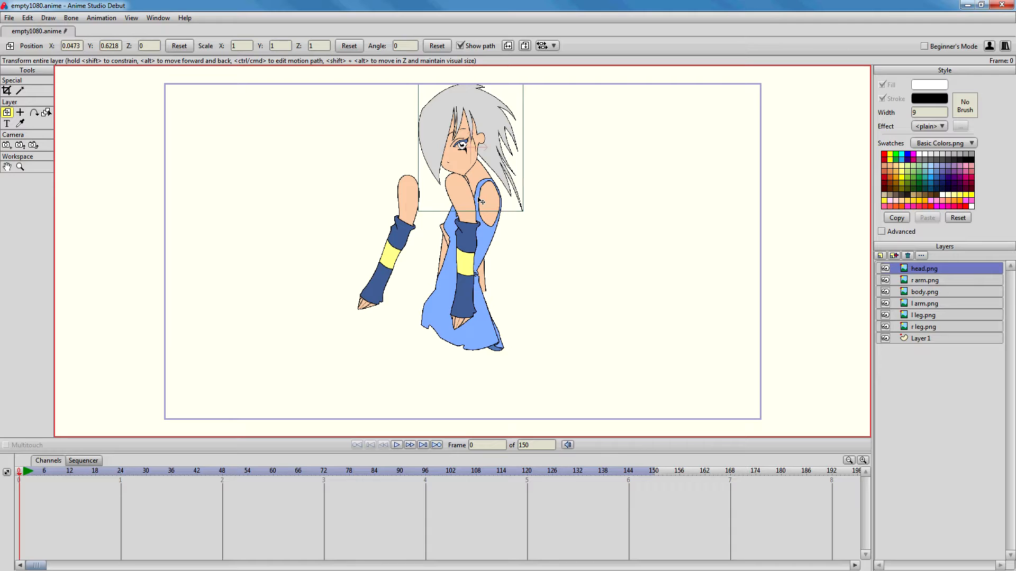
- Place r arm.png at the near shoulder, and fit l arm.png at the far shoulder at about (-0.24, 0.09), rotated about -25 degrees
click(931, 281)
drag(473, 239, 501, 247)
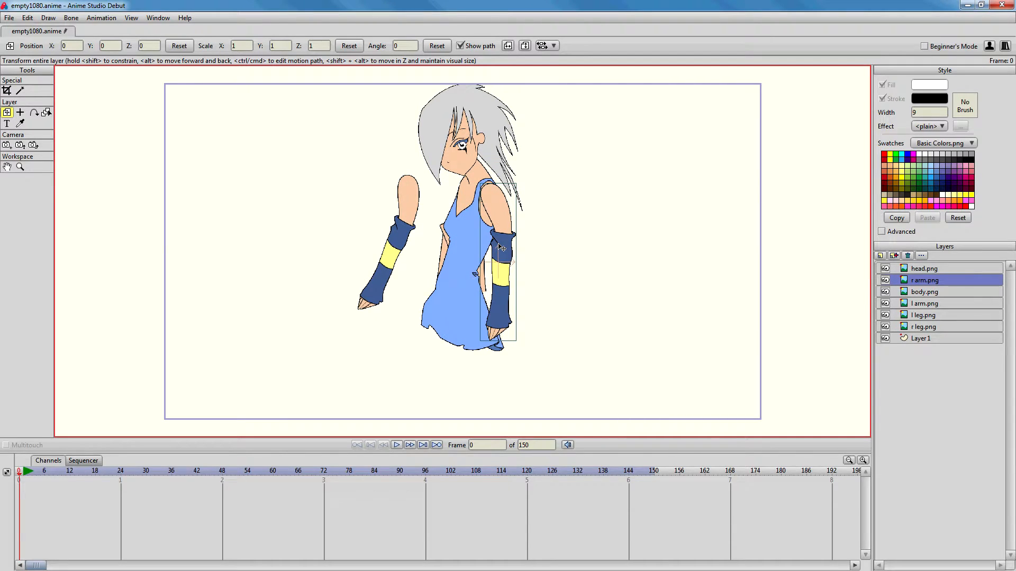
click(921, 305)
drag(426, 180, 447, 210)
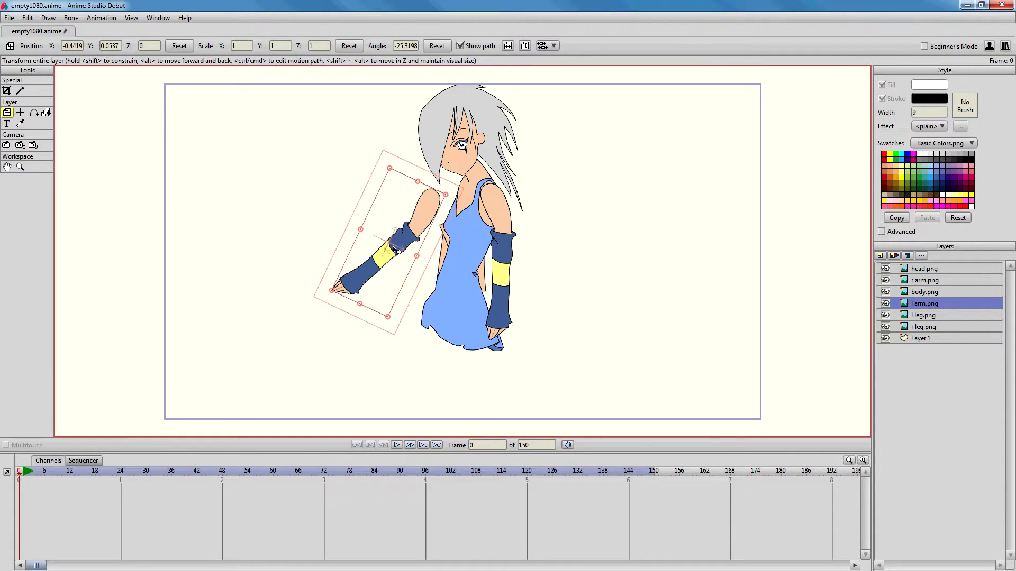
drag(391, 248, 423, 242)
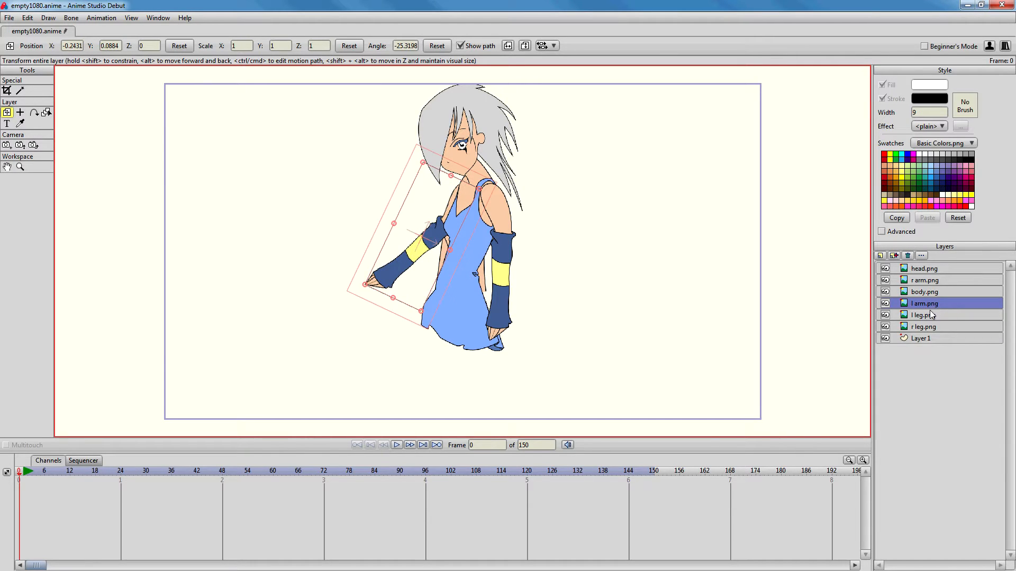
- Place both legs under the dress, with r leg.png at about (0.02, -0.67) and layered above l leg.png
click(923, 315)
drag(465, 254, 454, 342)
click(923, 327)
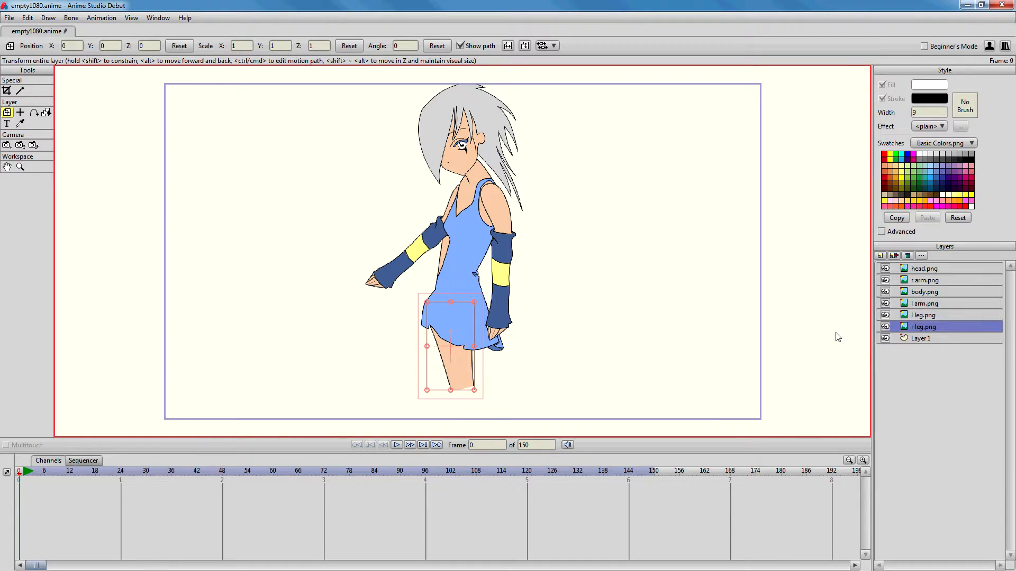
drag(466, 258, 466, 366)
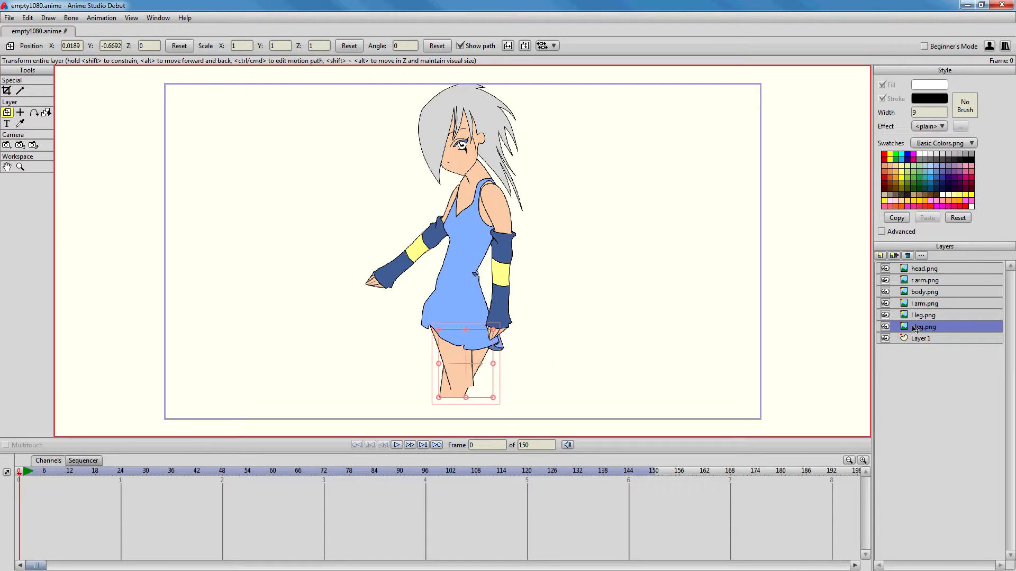
drag(915, 327, 916, 316)
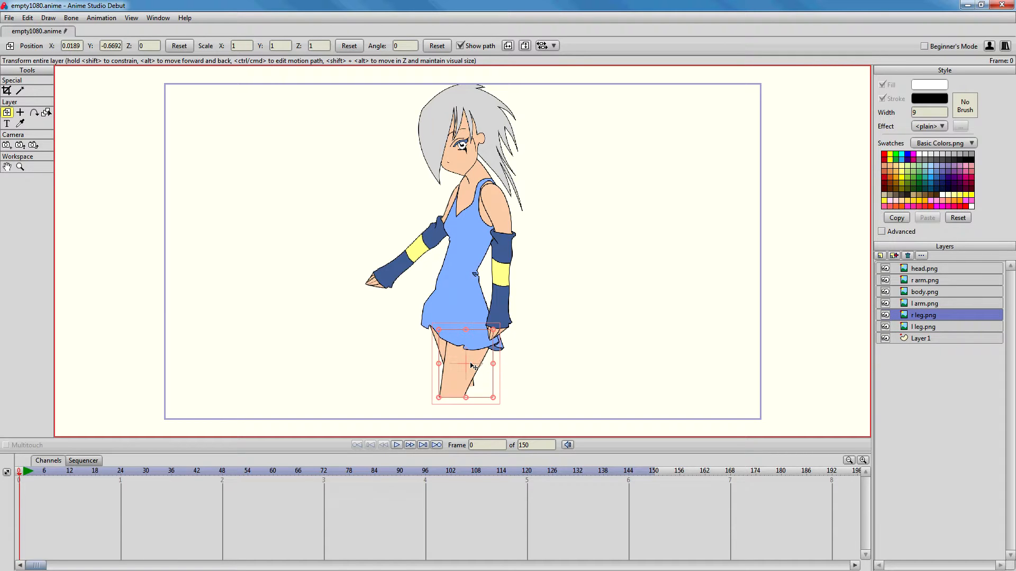
drag(469, 368, 471, 368)
- Create a bone layer at the front of the stack and nest all six body-part image layers inside it
click(880, 255)
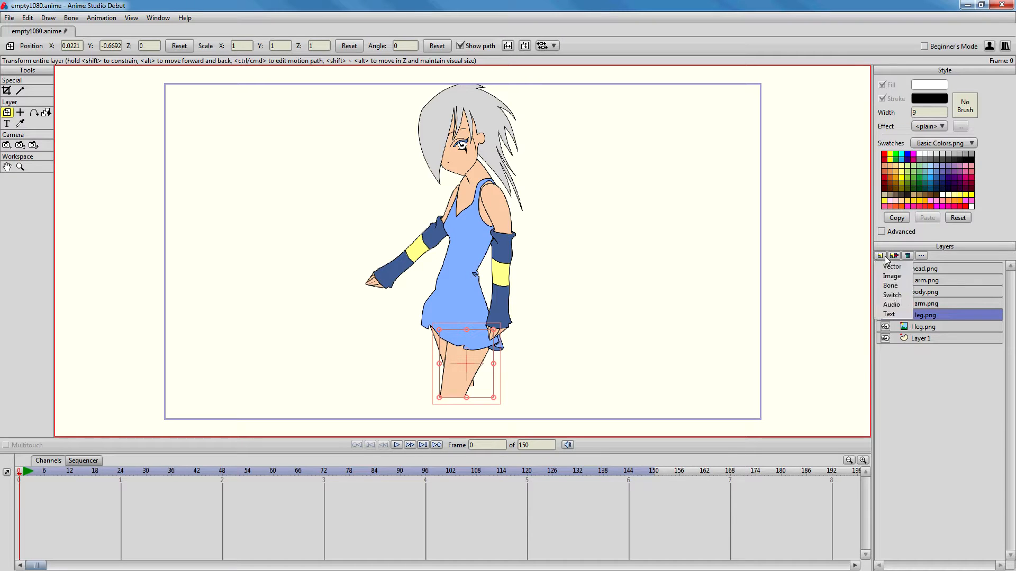
click(890, 285)
drag(906, 320, 918, 268)
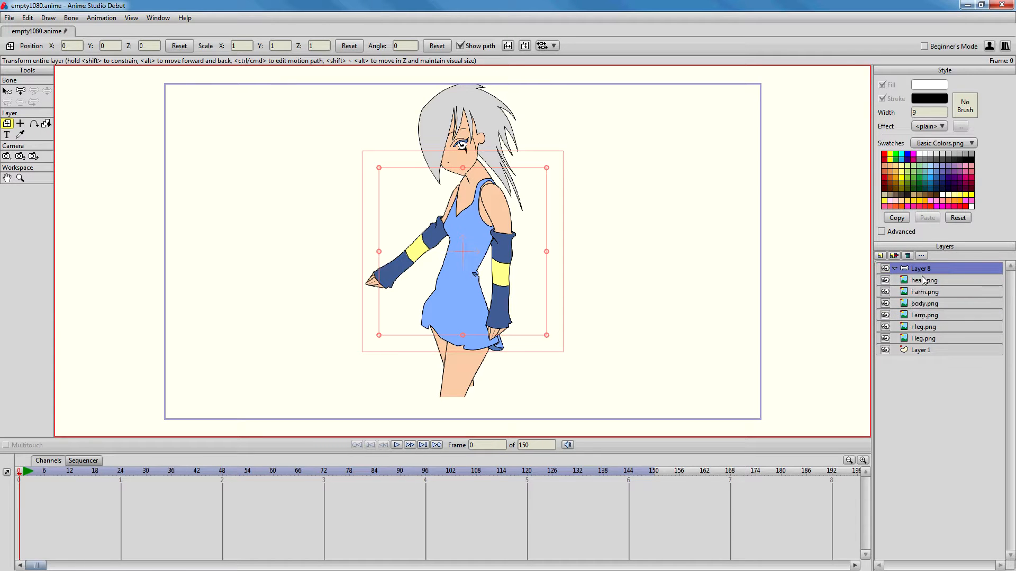
click(923, 281)
shift+click(925, 337)
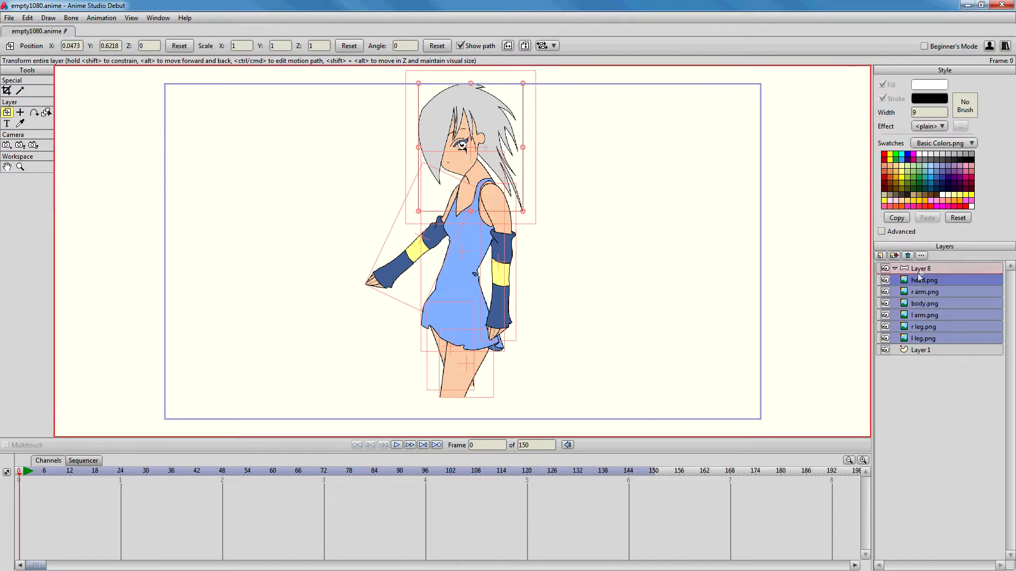
drag(917, 273, 920, 270)
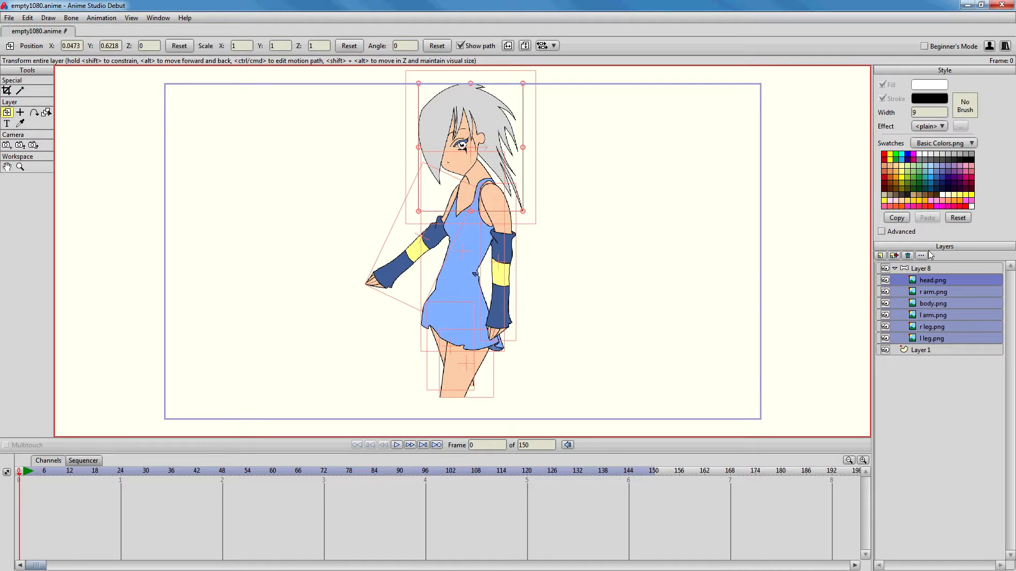
- Add a horizontal root bone about 0.47 long to the bone layer, and move it down to the hips at about (-0.02, -0.49)
click(914, 269)
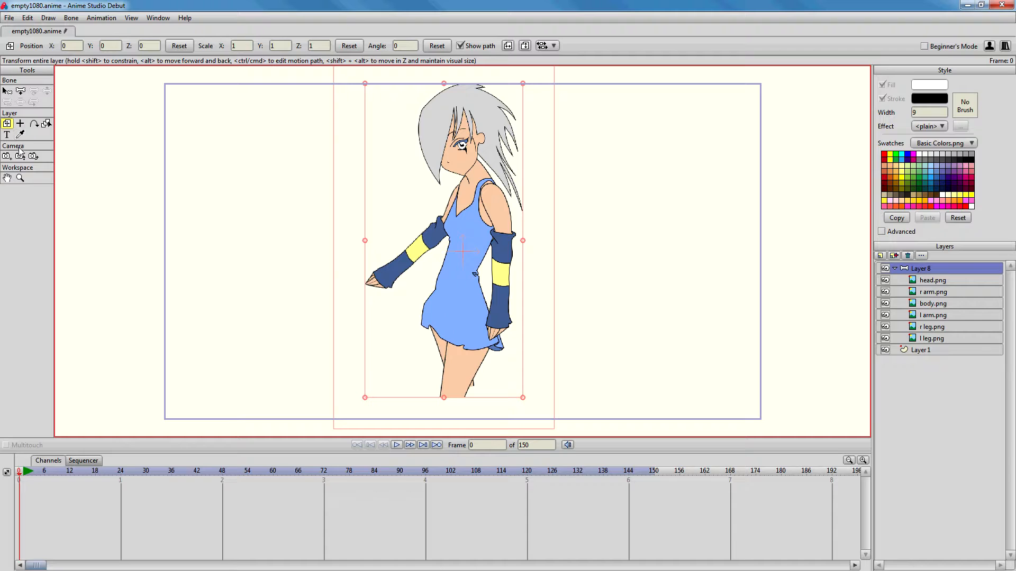
click(20, 91)
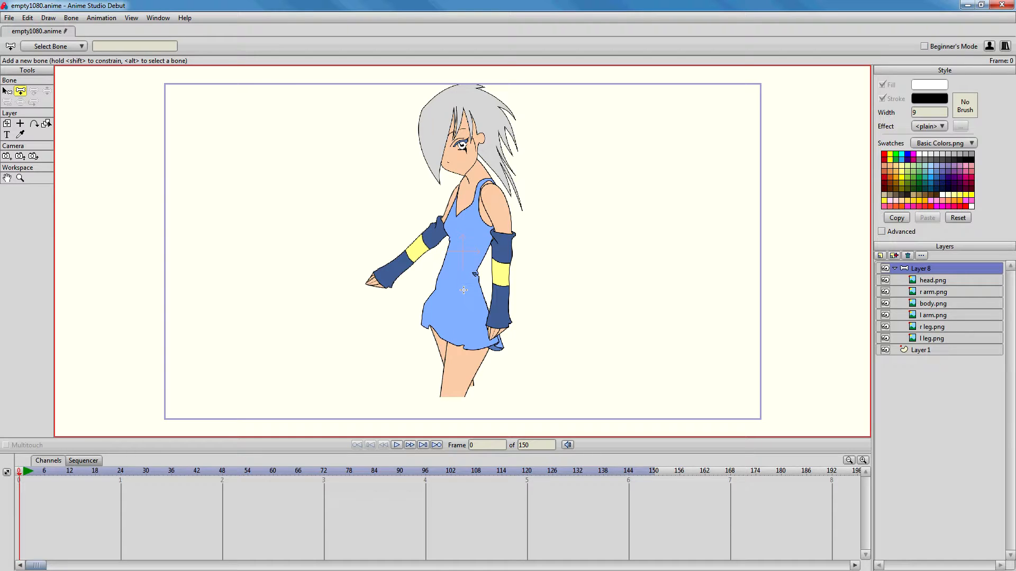
drag(460, 289, 537, 289)
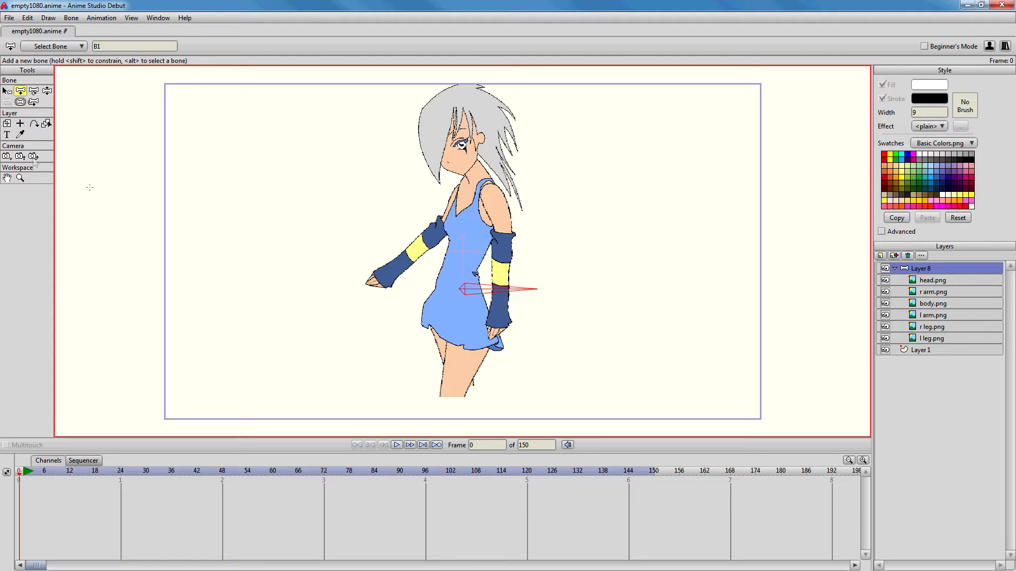
click(7, 90)
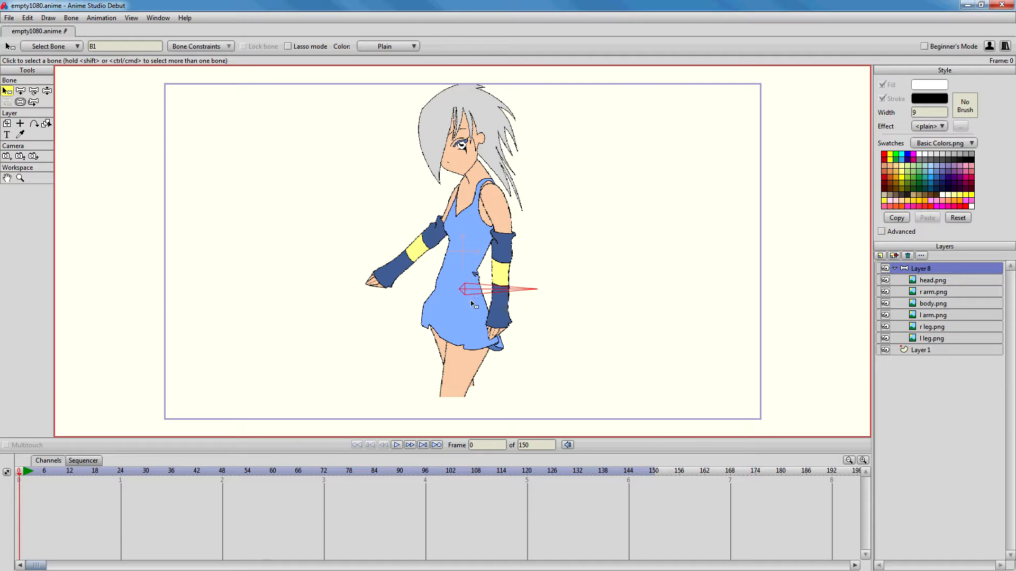
click(35, 93)
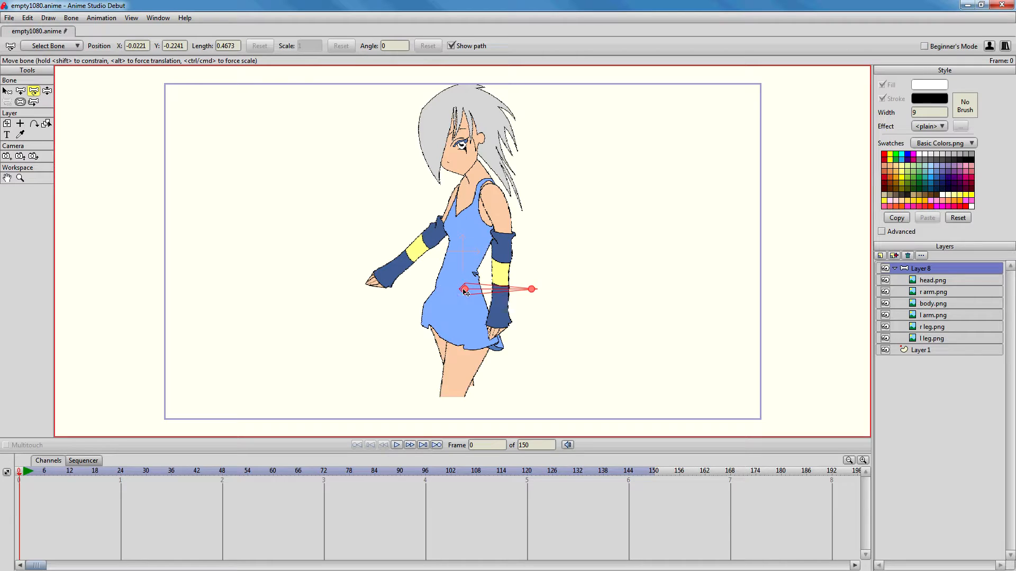
drag(460, 321, 465, 336)
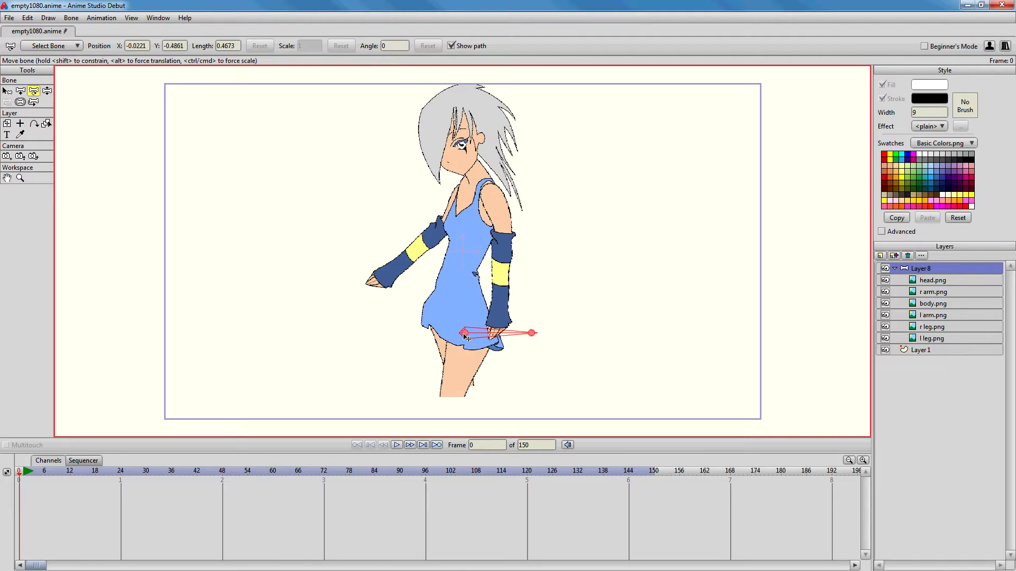
- Add a torso bone from the hips up to the chest and a bone along the near arm, then reselect the torso bone
key(a)
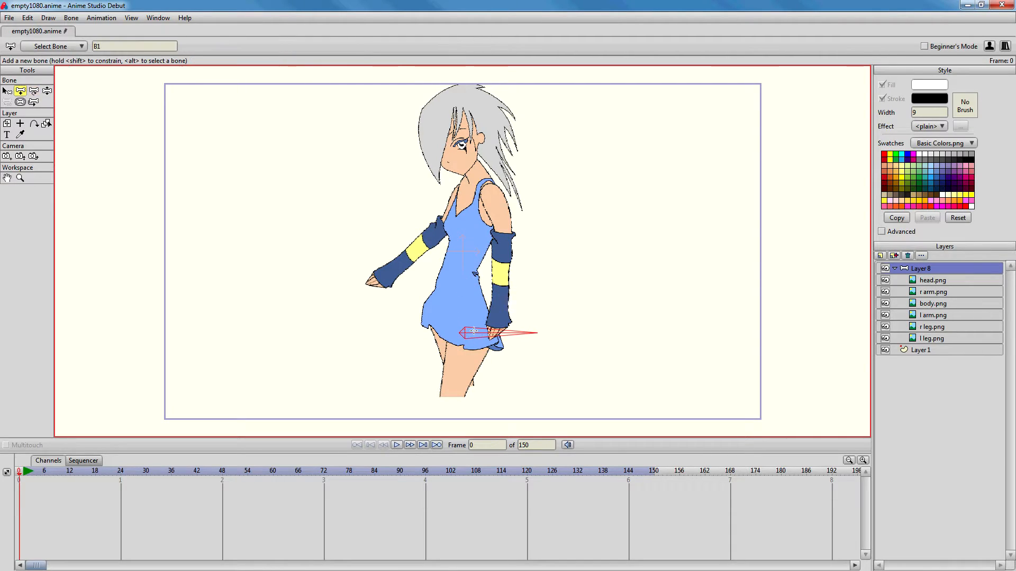
drag(464, 320, 501, 271)
key(b)
click(465, 266)
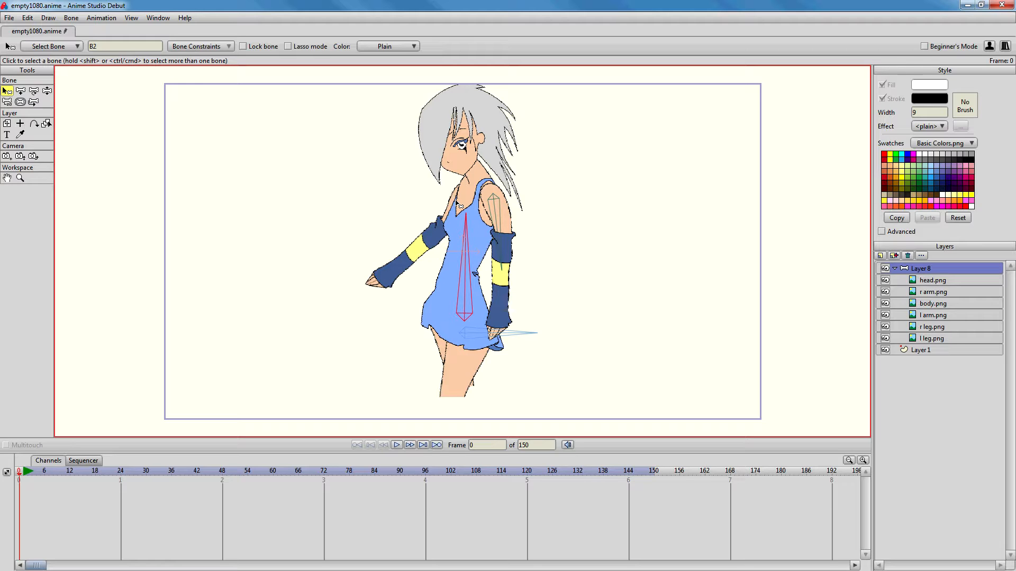
- Add a far upper-arm bone and a head bone from chin to forehead, both as children of the torso bone
key(a)
drag(456, 199, 430, 245)
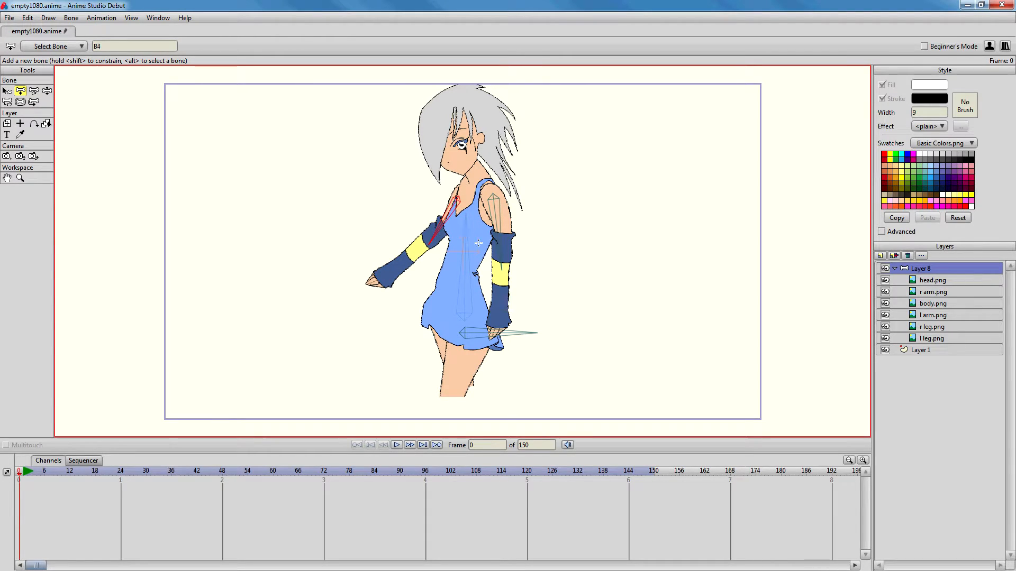
alt+click(467, 241)
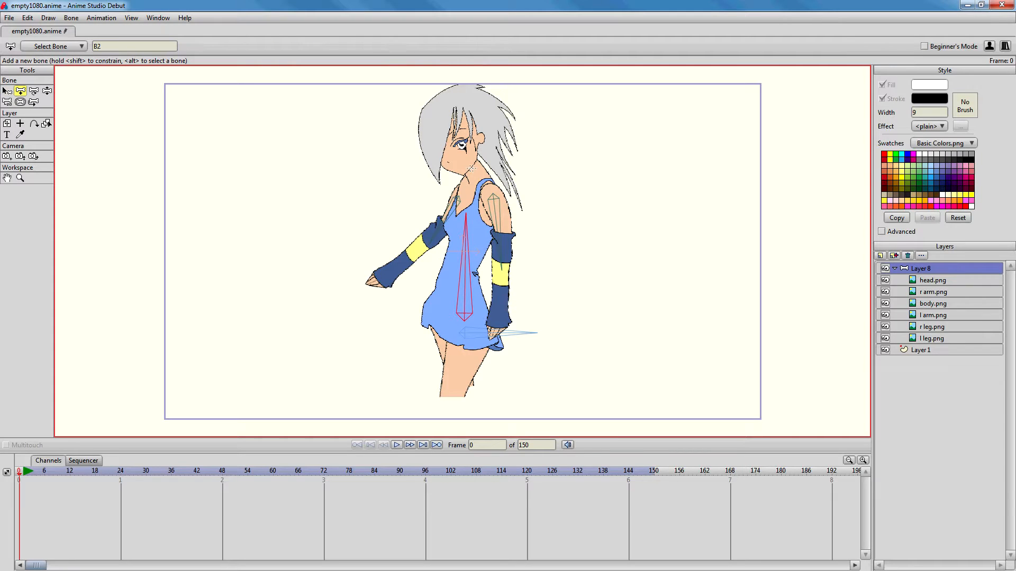
drag(472, 168, 440, 102)
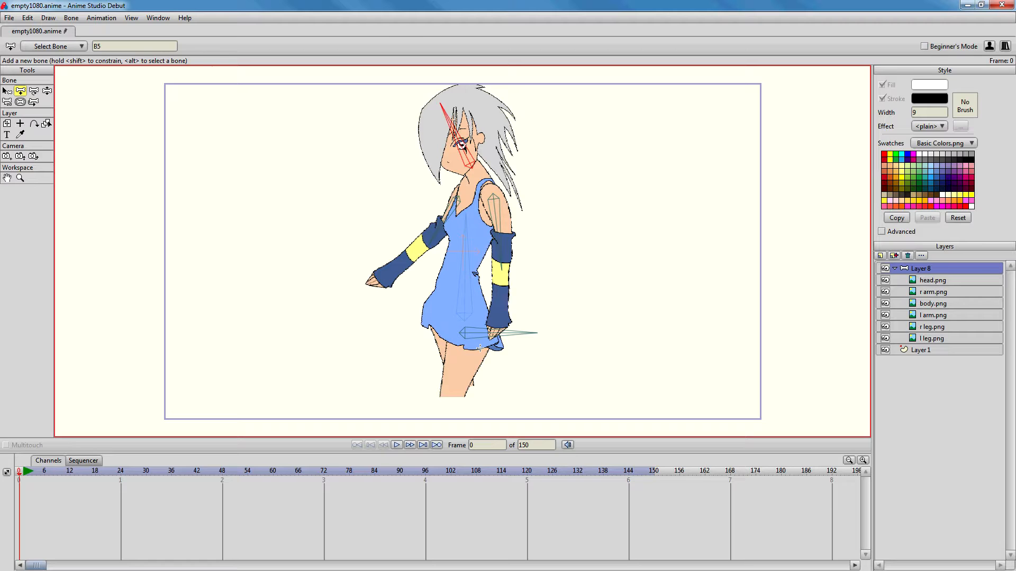
- Add a bone down the near thigh from just below the dress hem
key(b)
click(469, 361)
key(a)
drag(466, 353, 456, 394)
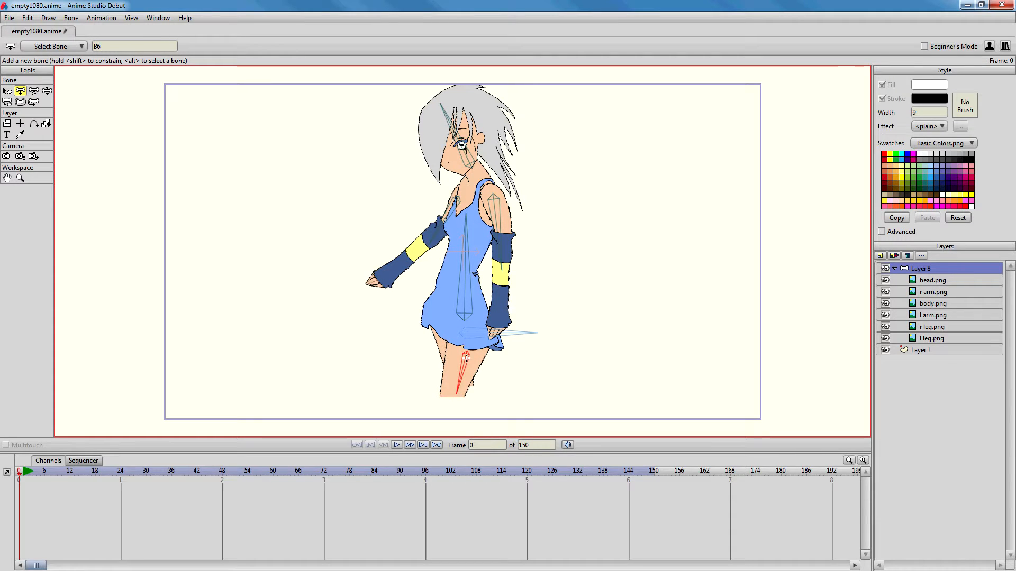
- Add a far-thigh bone about 0.25 long as a child of the root bone, and shift it to the middle of the leg
key(b)
click(461, 337)
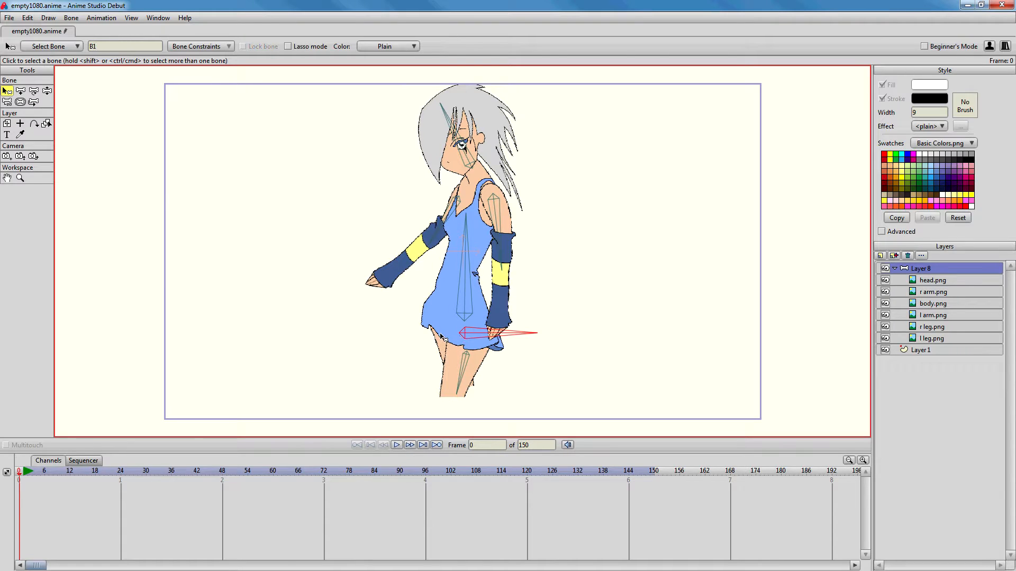
key(a)
drag(438, 326, 449, 365)
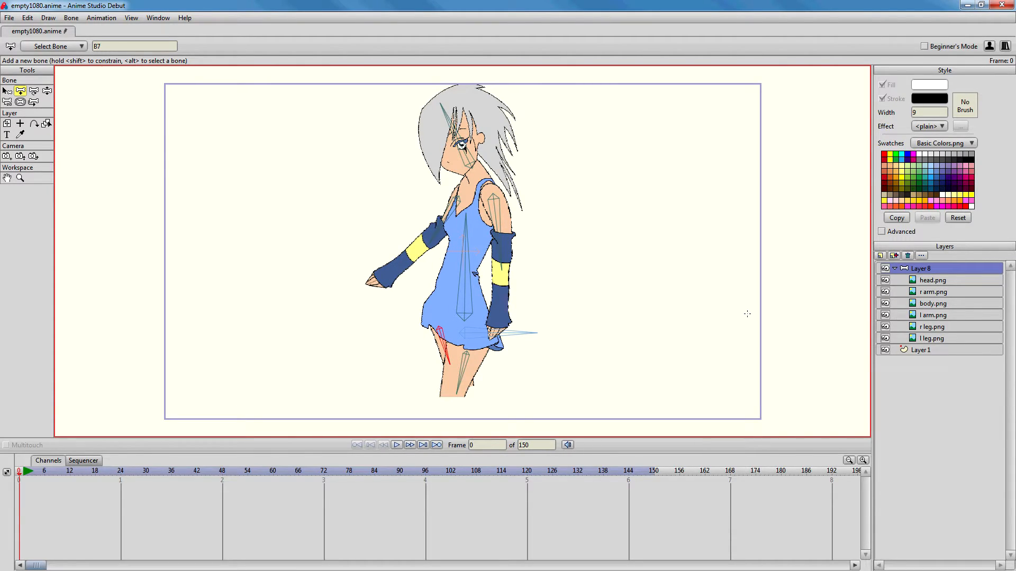
click(33, 91)
drag(441, 335, 454, 366)
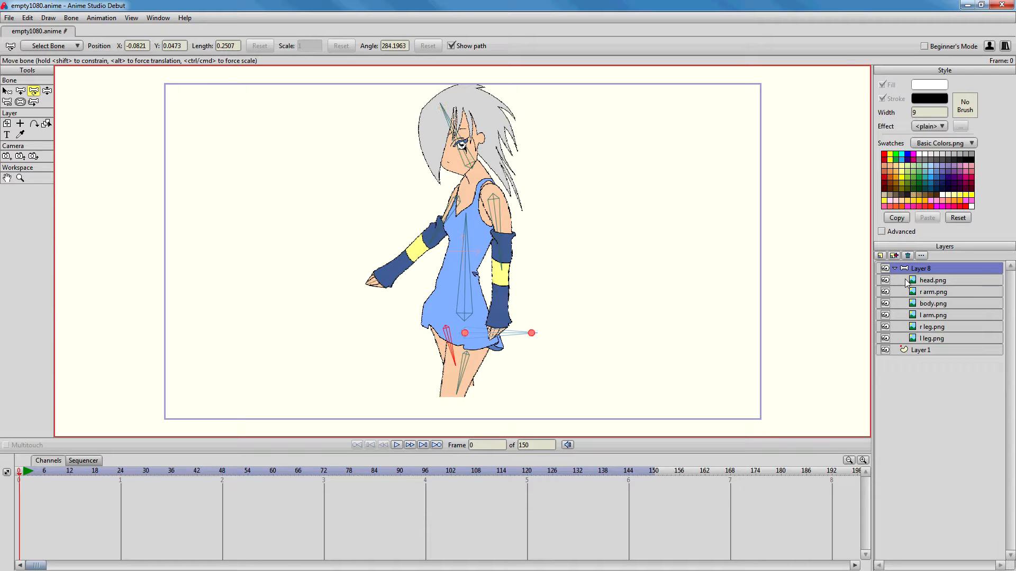
- Bind head.png, r arm.png and body.png each to its matching bone with the Bind Layer tool
click(923, 280)
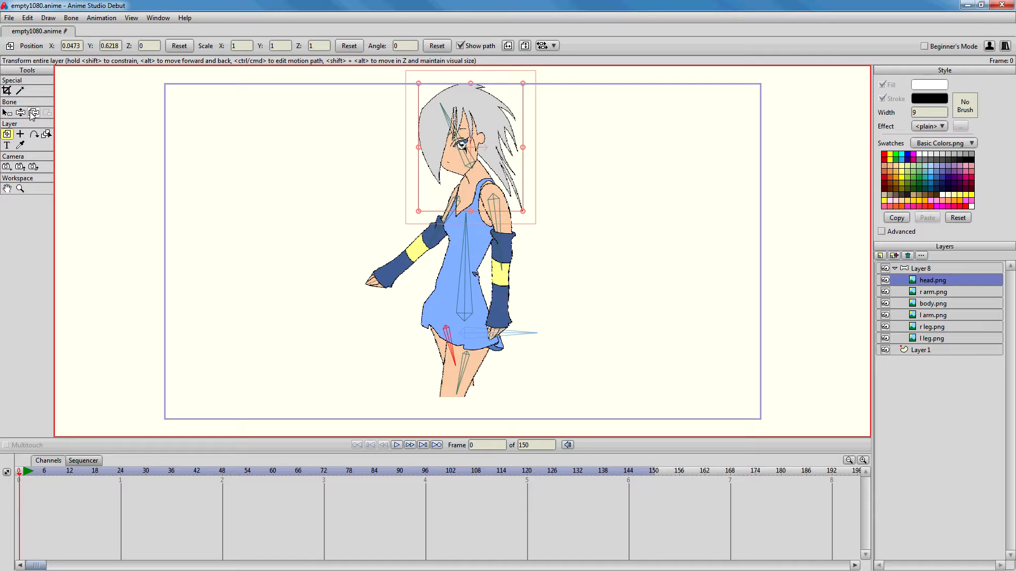
click(34, 113)
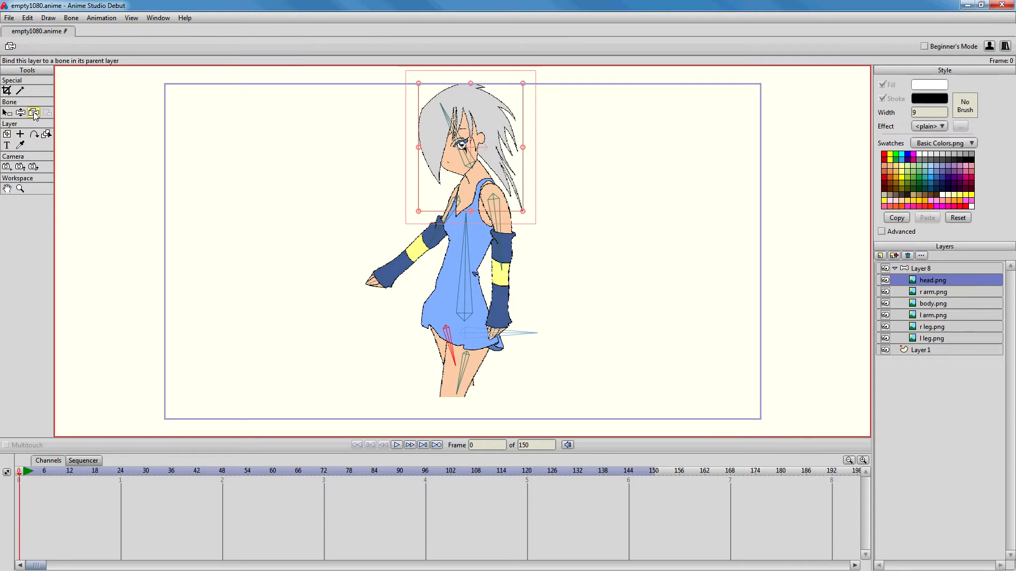
click(465, 156)
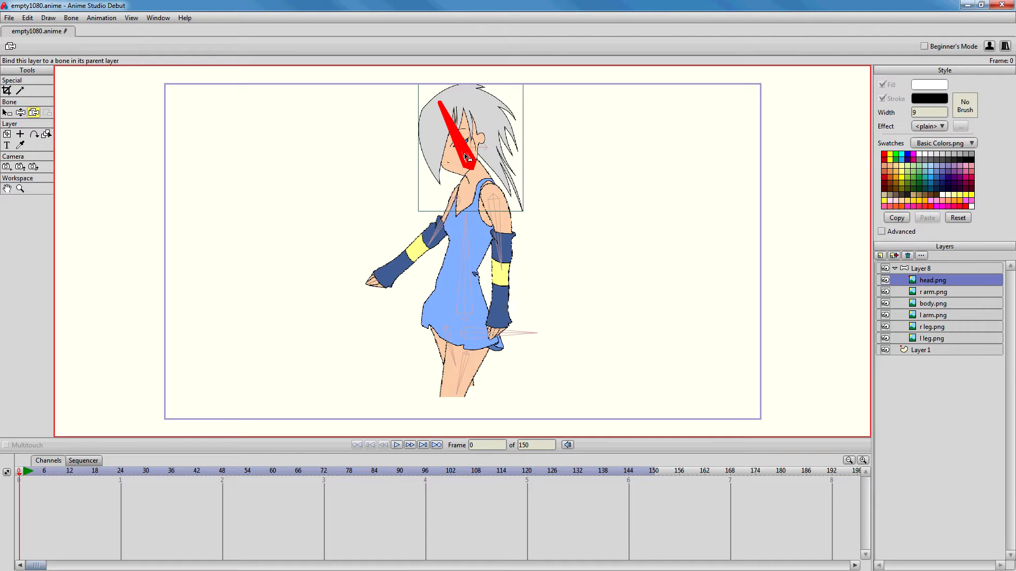
click(952, 293)
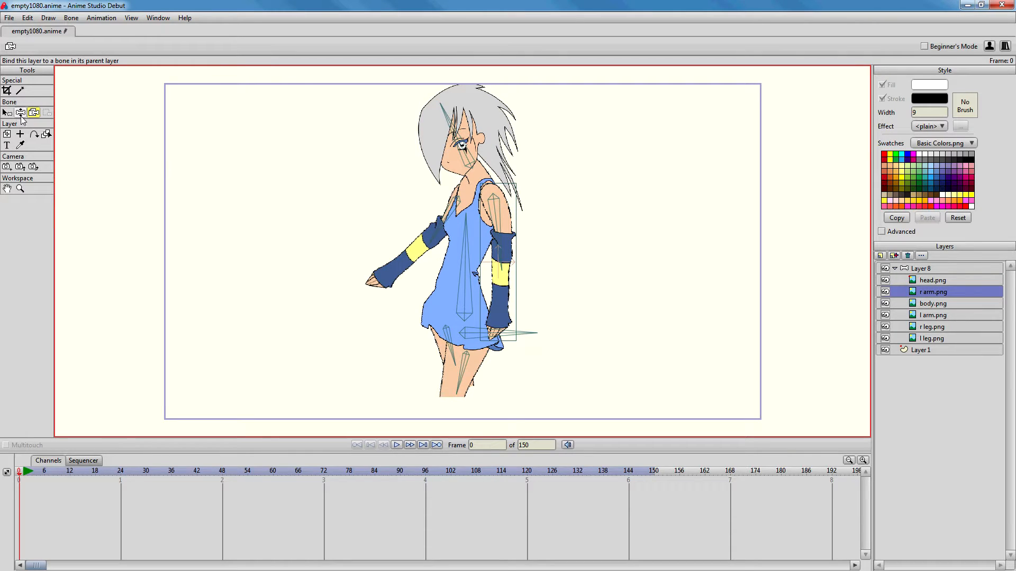
click(492, 233)
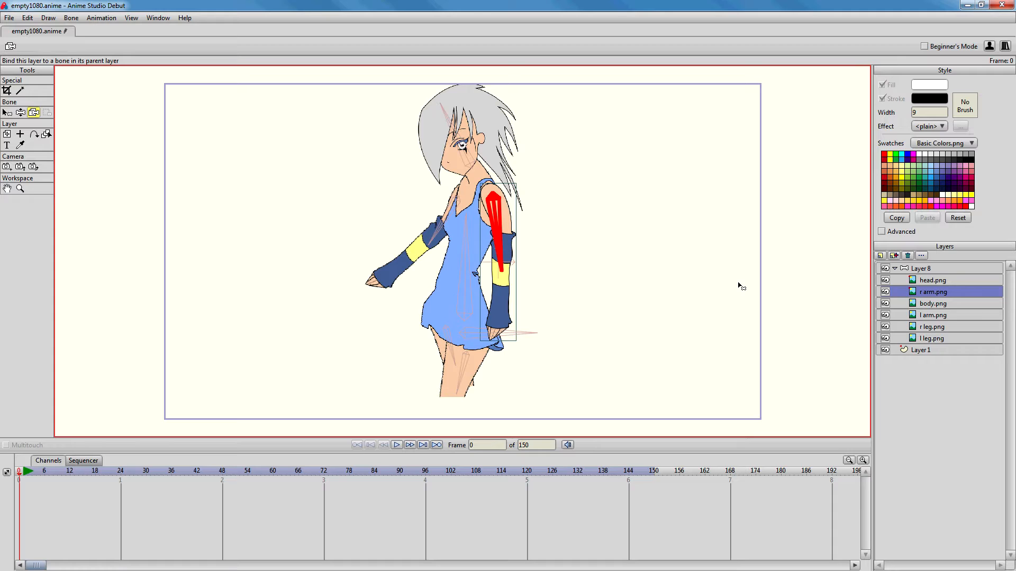
click(917, 304)
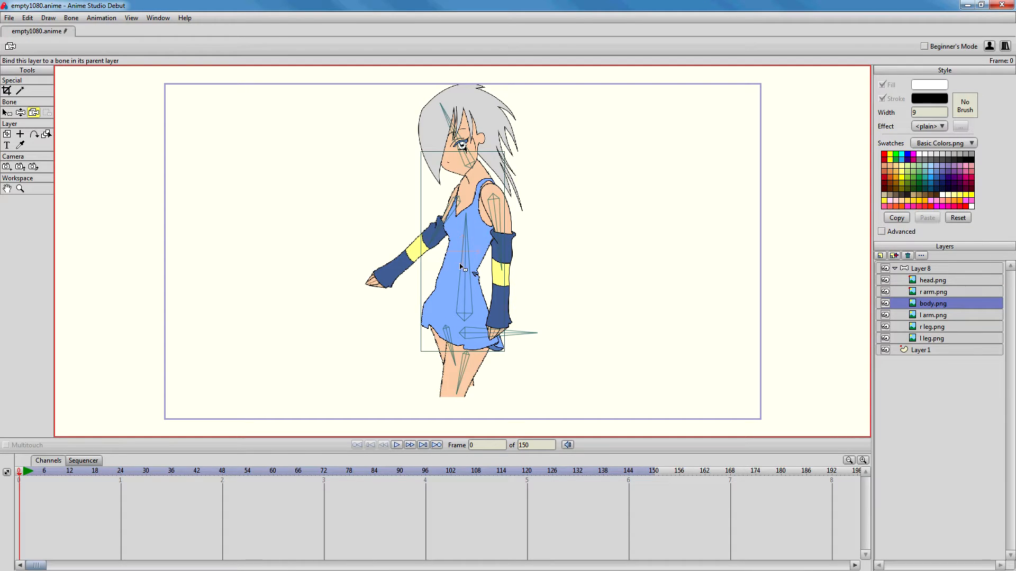
click(465, 272)
- Bind l arm.png, r leg.png and l leg.png each to its matching bone
click(925, 314)
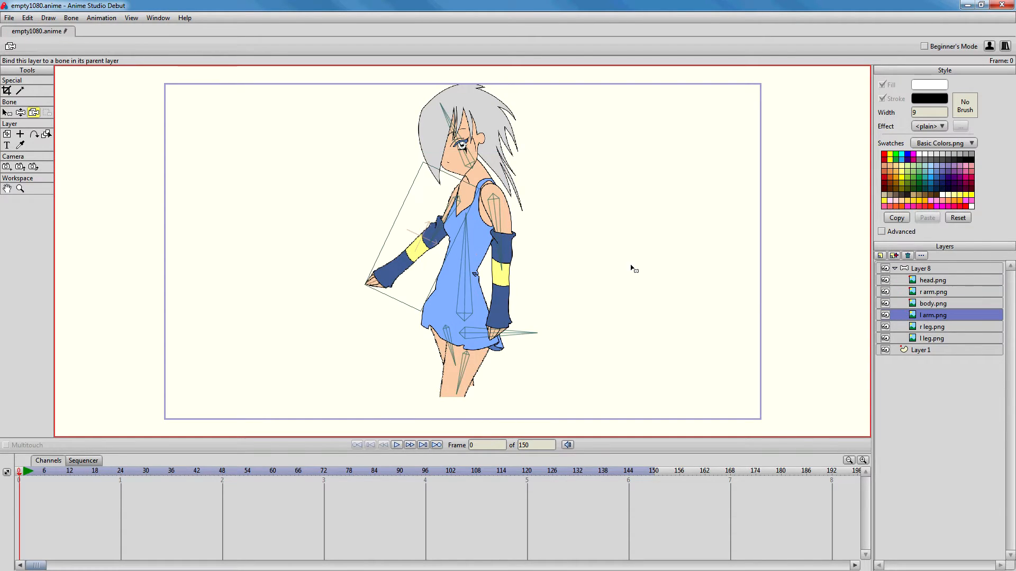
click(443, 222)
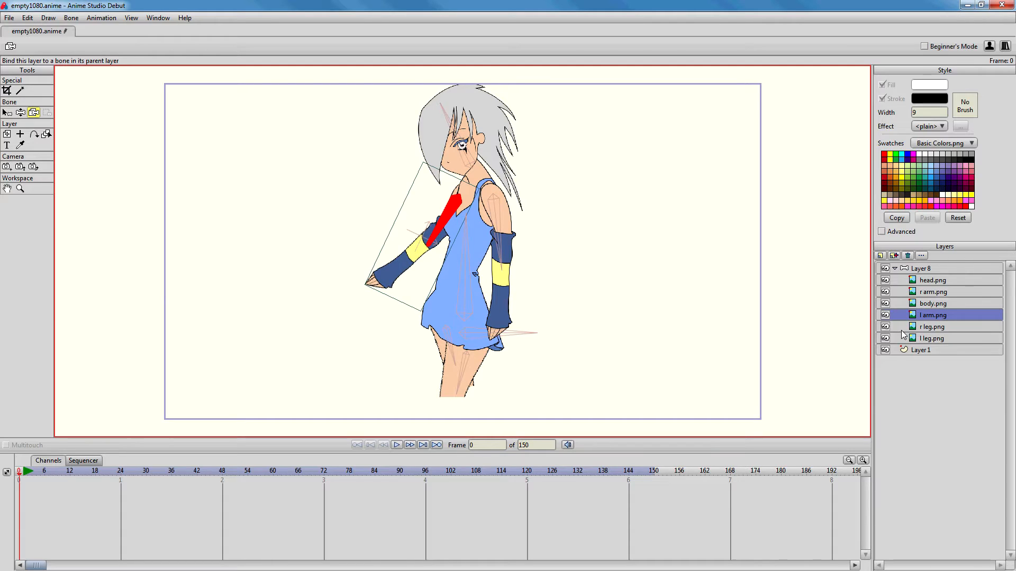
click(926, 328)
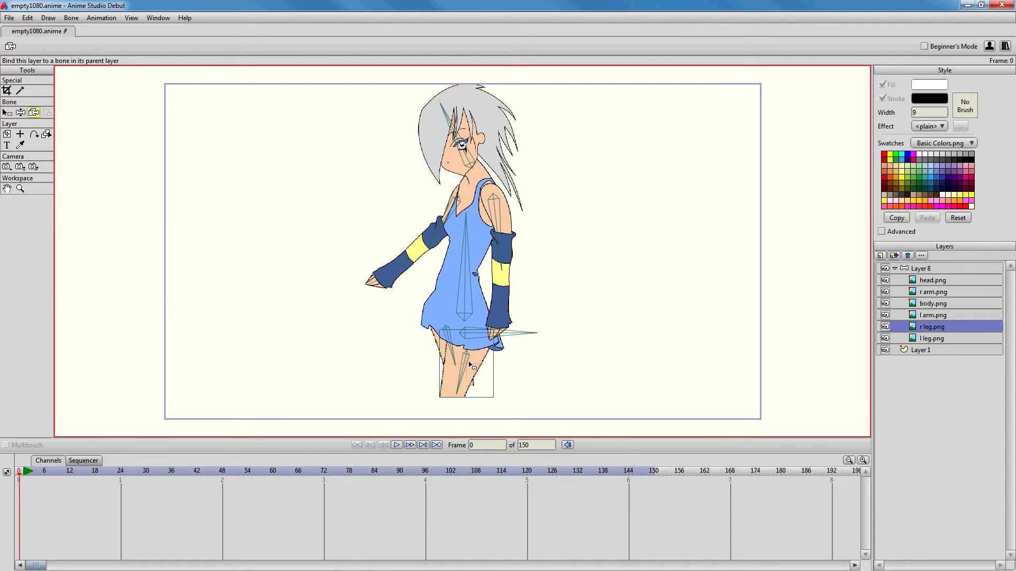
click(468, 368)
click(927, 341)
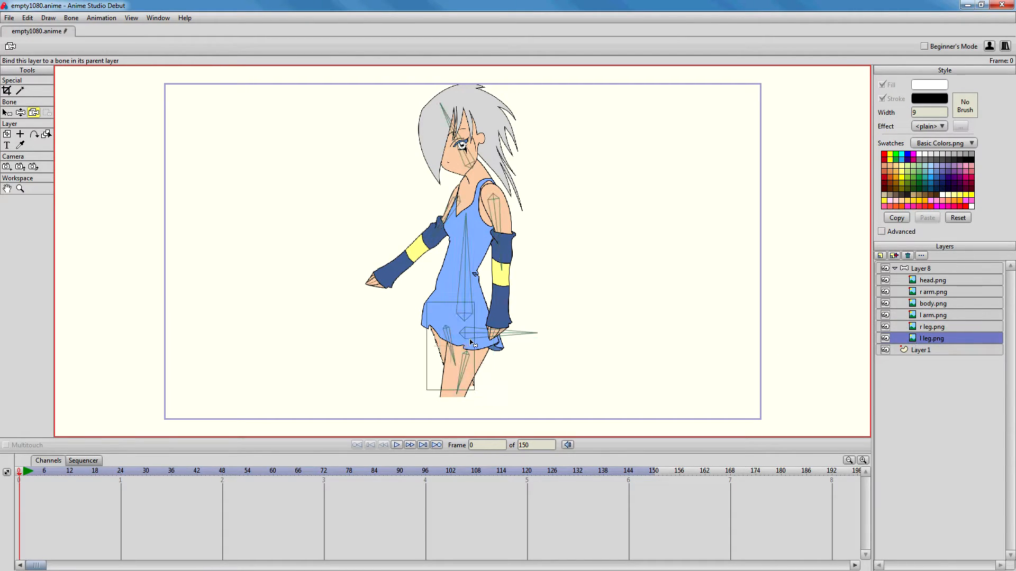
click(448, 344)
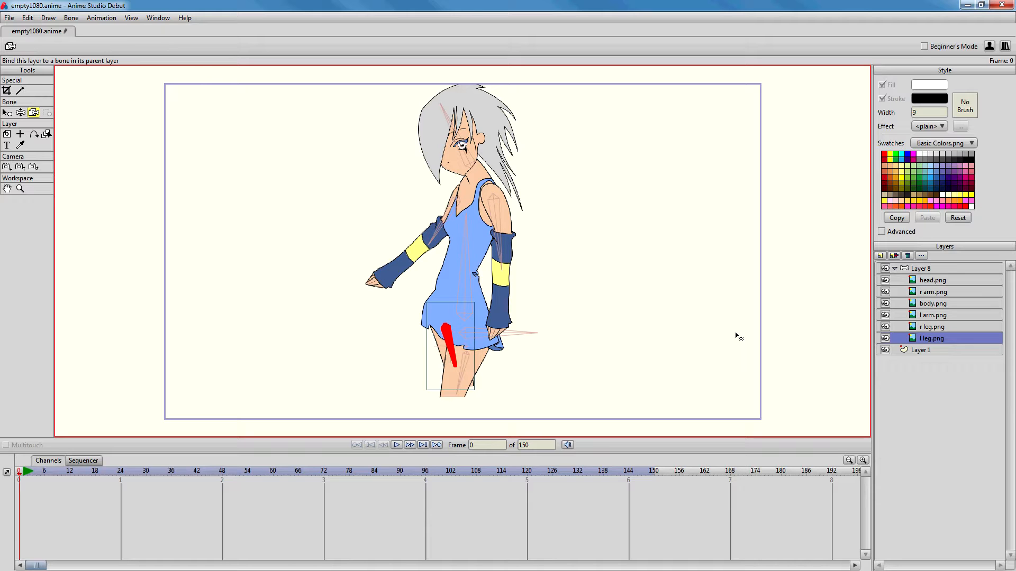
- Try swinging the far arm outward by its bone
key(z)
drag(433, 247, 366, 273)
key(b)
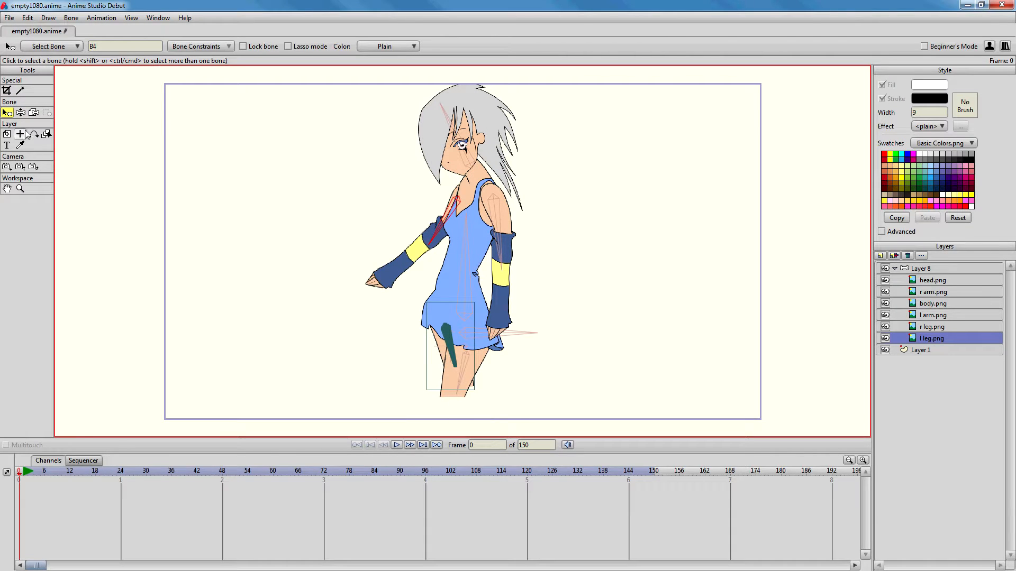
- Move the far arm's bone up into the shoulder joint at about (0.80, 0.02), and hide body.png to check the fit
click(929, 270)
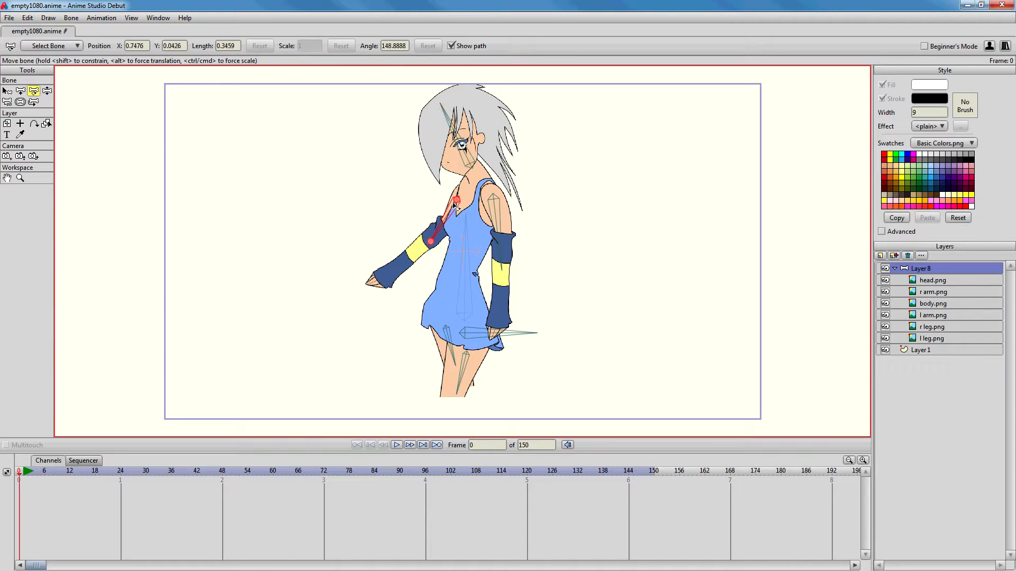
drag(458, 201, 464, 191)
click(885, 303)
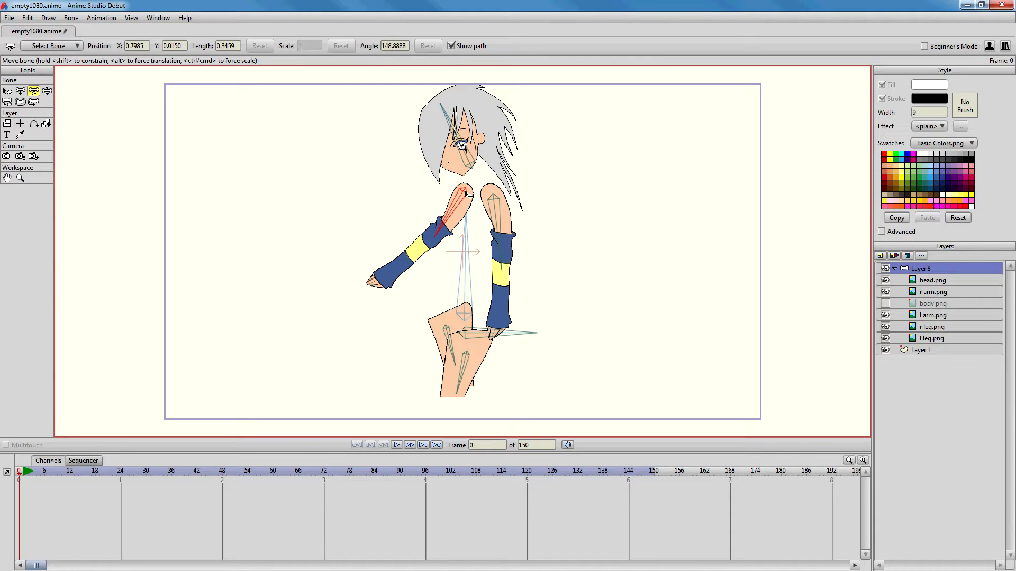
drag(467, 194, 468, 197)
- Move the near arm's bone into its shoulder at about (0.79, -0.15) and shift both thigh bones up, the far one to about (-0.07, 0.10)
click(922, 294)
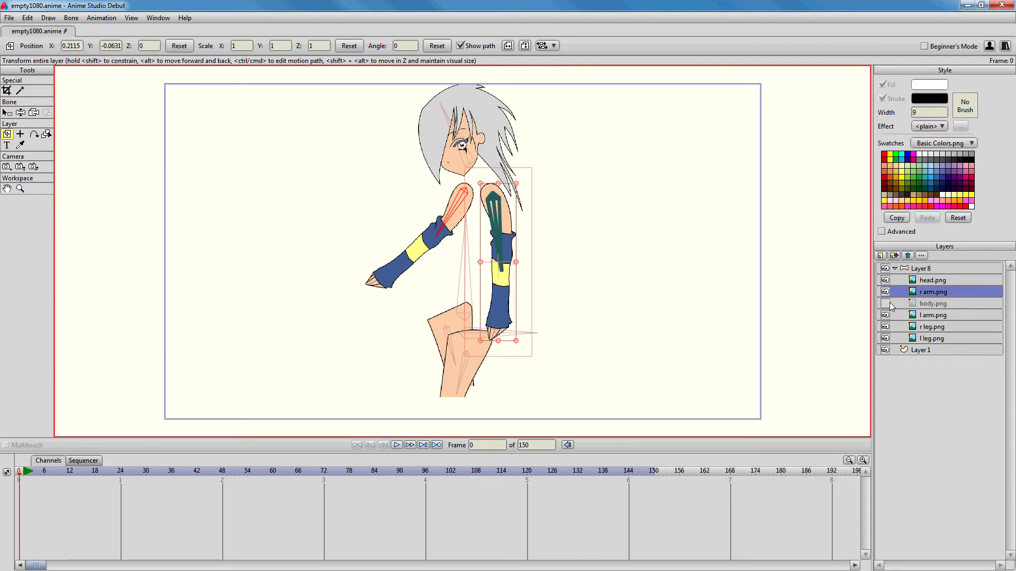
click(919, 268)
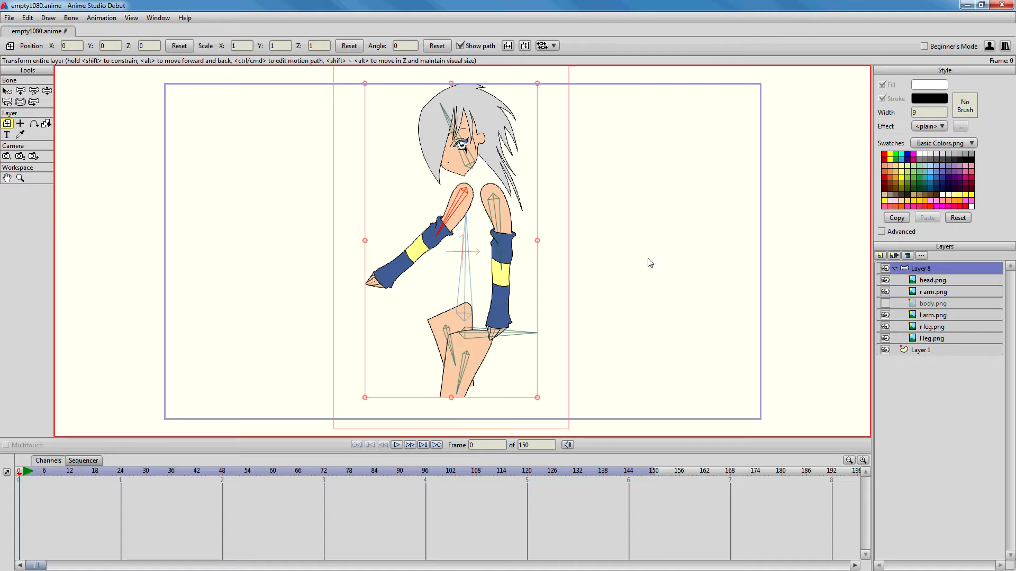
click(33, 91)
drag(495, 201, 509, 261)
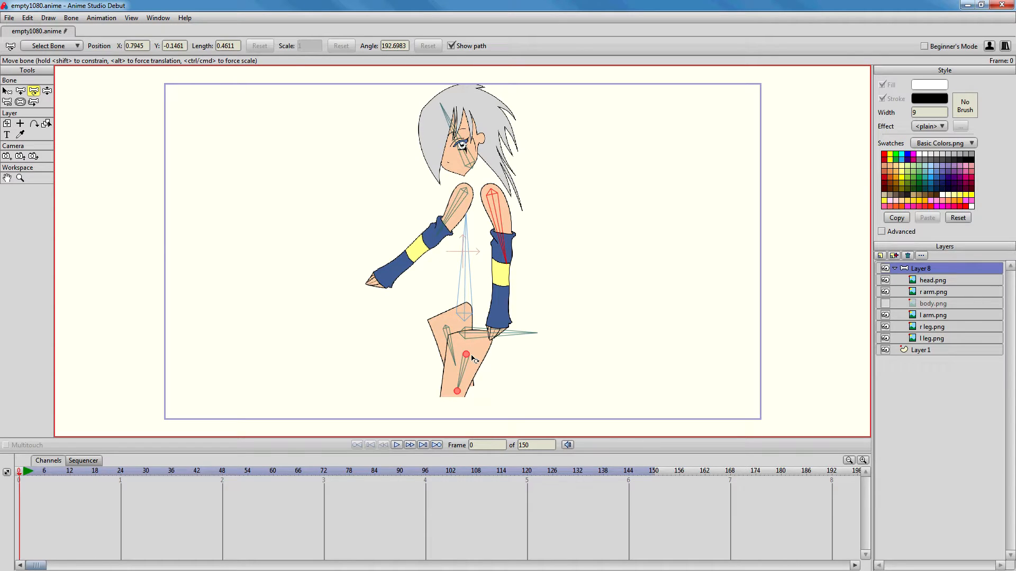
drag(472, 358, 448, 322)
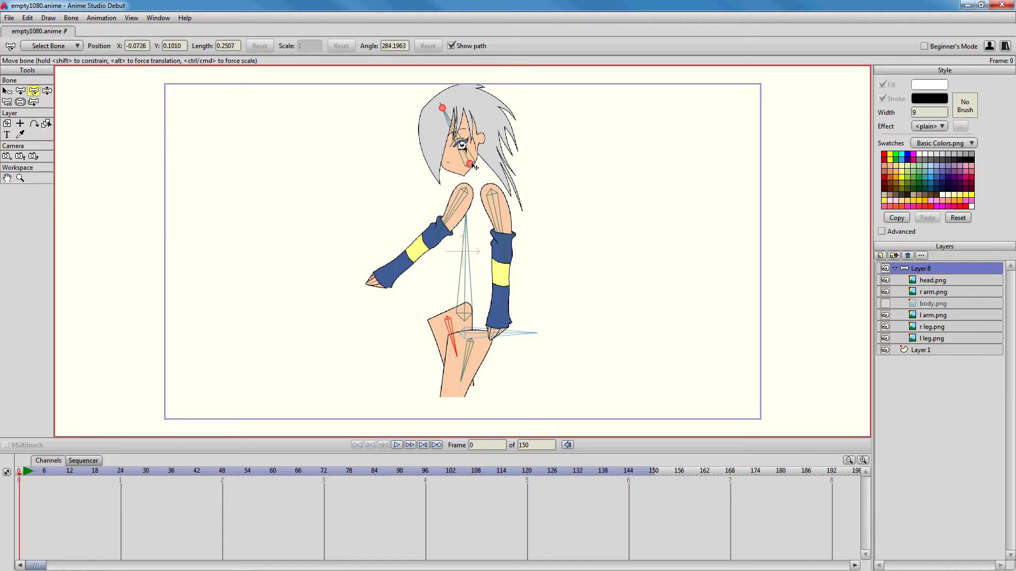
- Test the head bone by tilting the head slightly backward with Manipulate Bones
key(z)
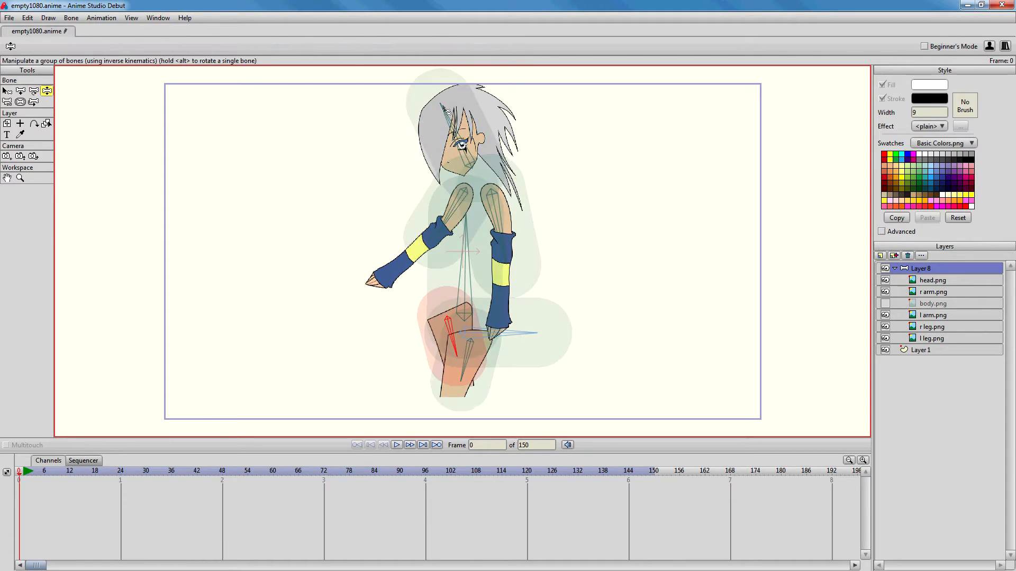
mouse_move(444, 111)
mouse_down()
mouse_move(439, 121)
mouse_move(456, 97)
mouse_up()
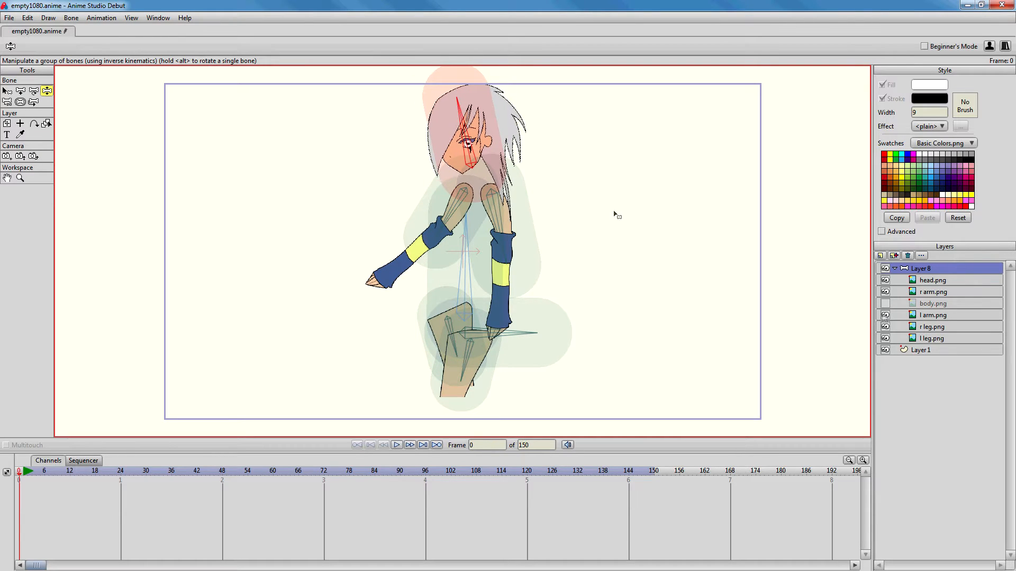
- Make body.png visible again and tilt the head slightly forward by its bone to test the joint
click(884, 303)
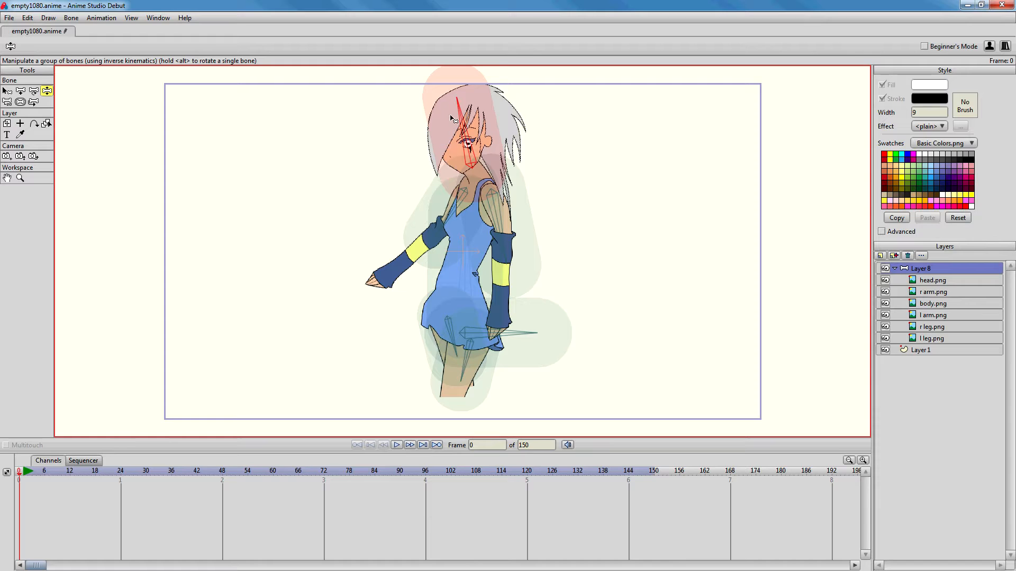
drag(459, 106, 454, 99)
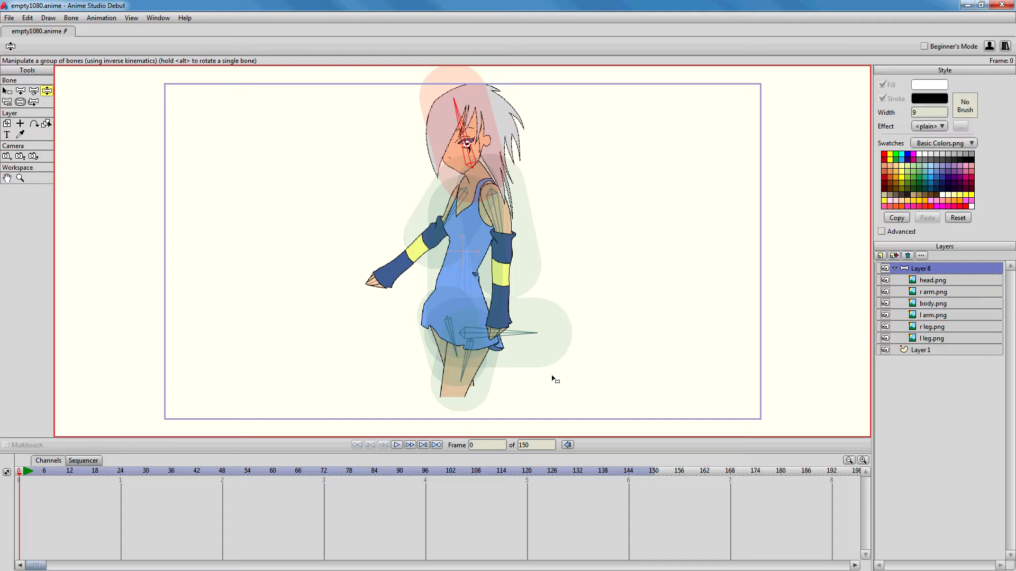
- Add a switch layer directly above head.png inside Layer 8 and name it mouths
click(881, 256)
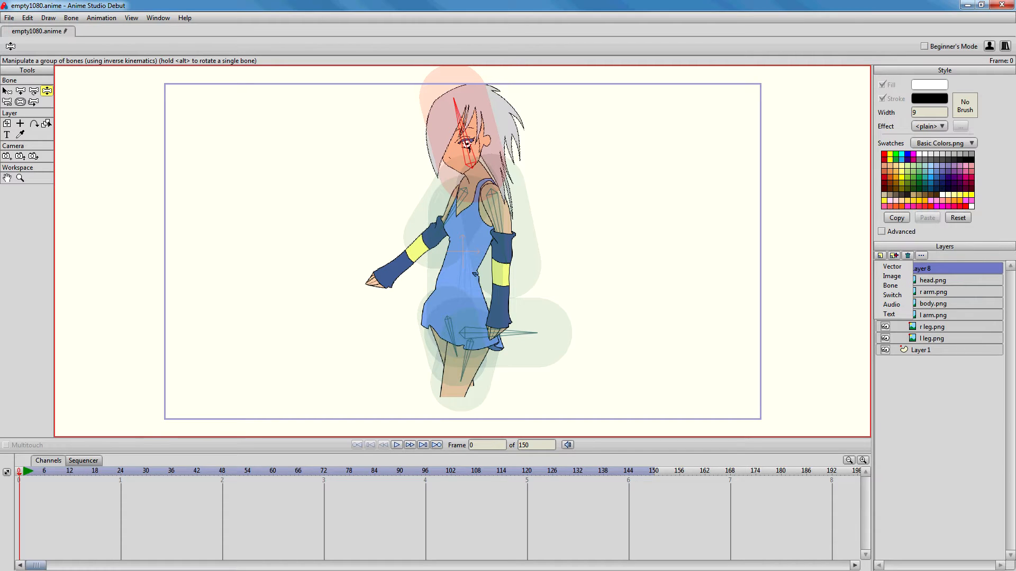
click(932, 280)
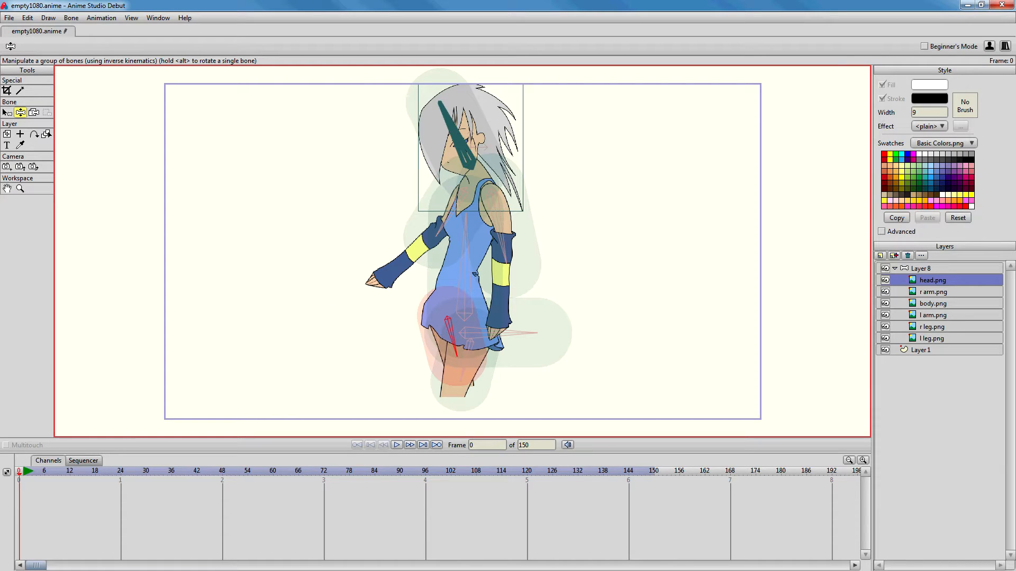
click(881, 256)
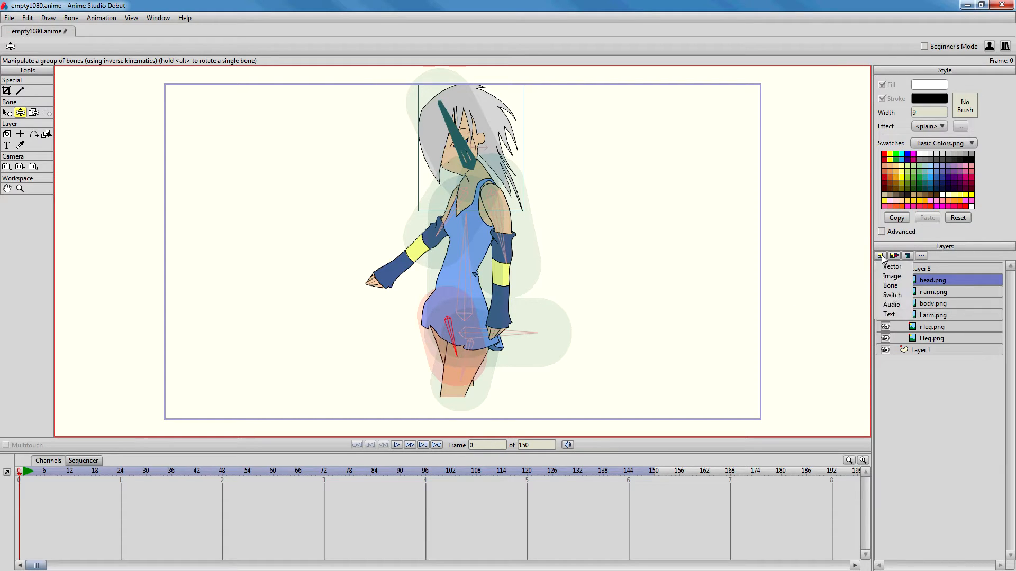
click(893, 295)
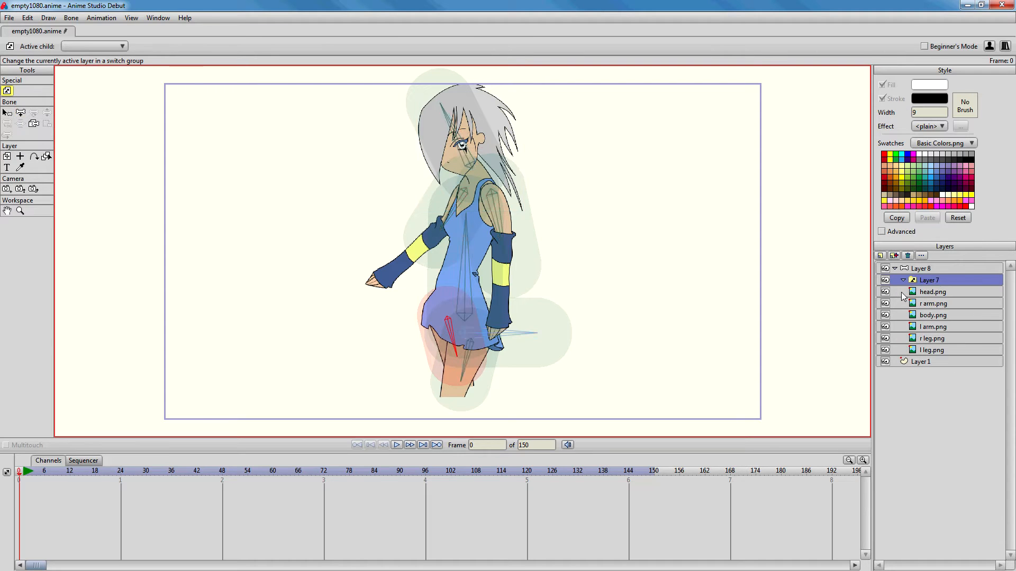
text(m)
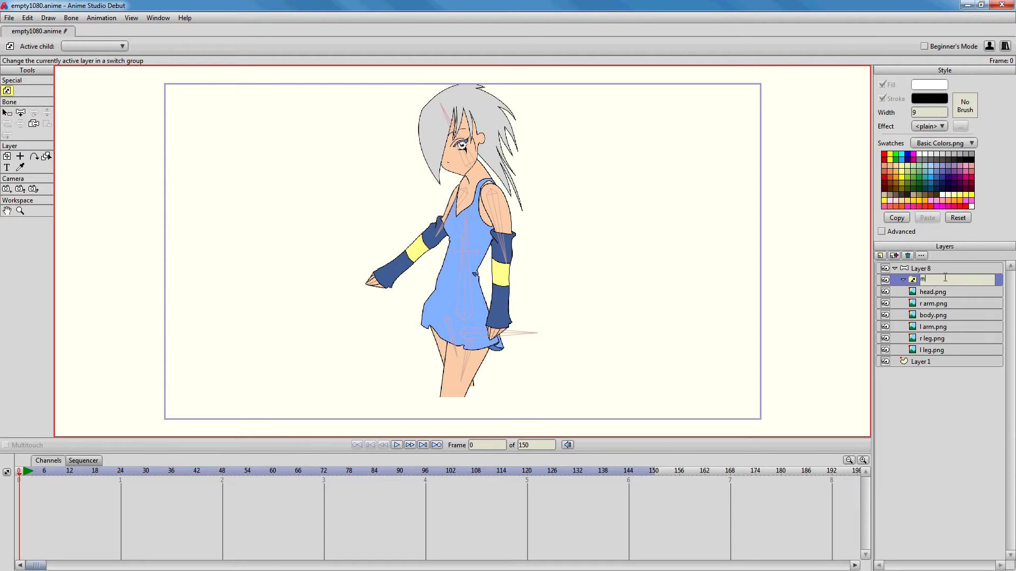
text(ouths)
key(Return)
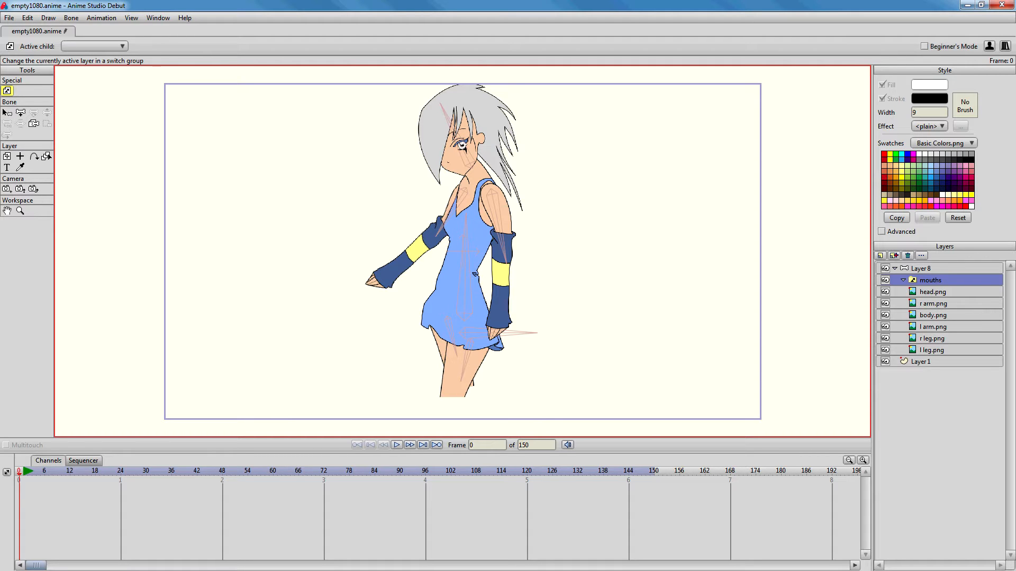
- Import AI, E, etc, FV, L, MBP, O, rest, U and WQ.png from the _mouths folder on Removable Disk (F:) as image layers
key(alt+Tab)
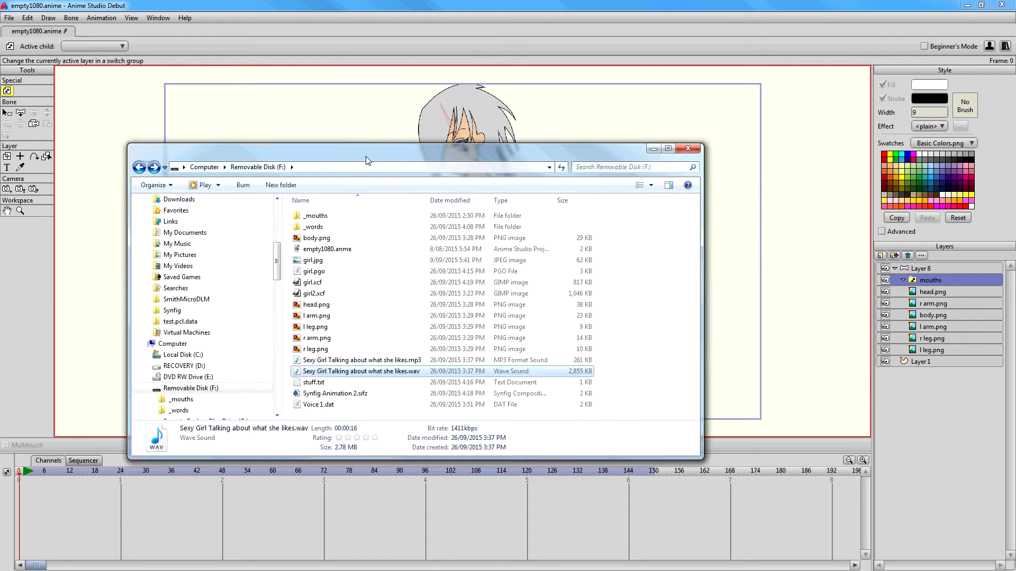
click(321, 214)
double_click(321, 215)
drag(331, 225, 328, 249)
ctrl+click(328, 248)
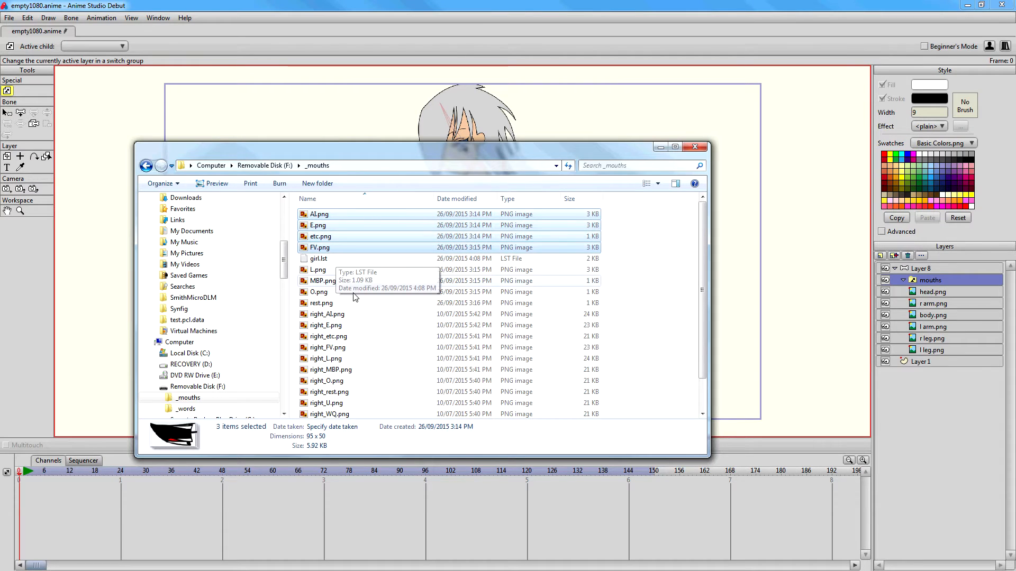
ctrl+click(324, 271)
ctrl+click(325, 282)
ctrl+click(320, 293)
ctrl+click(322, 303)
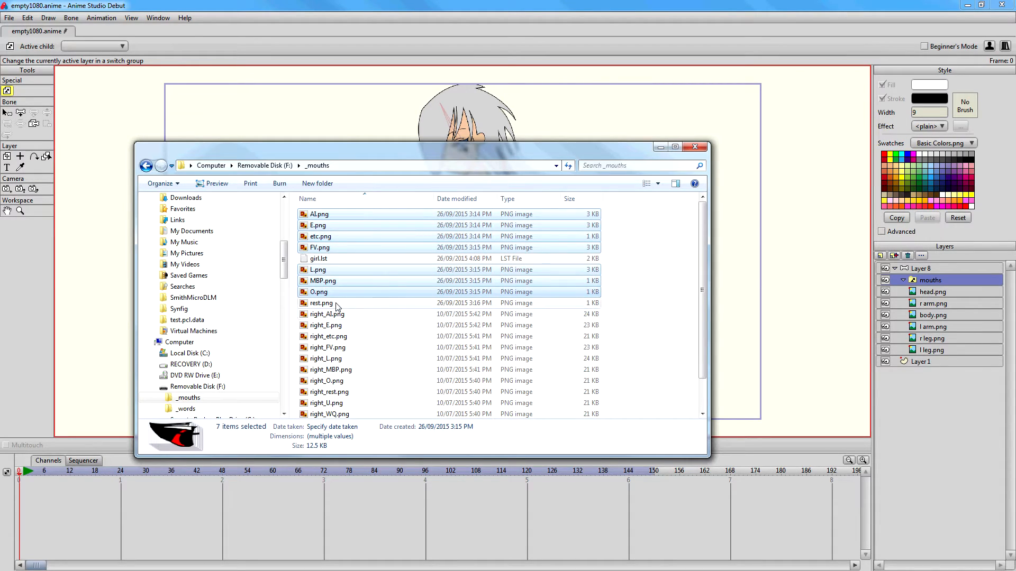
scroll(379, 323, down, 1)
ctrl+click(319, 390)
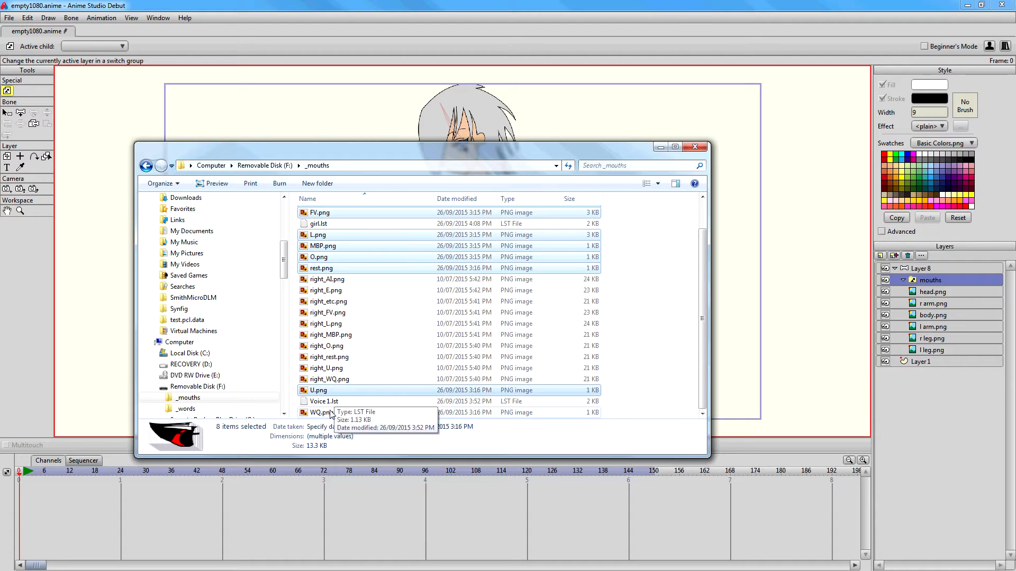
ctrl+click(321, 412)
drag(326, 217, 933, 281)
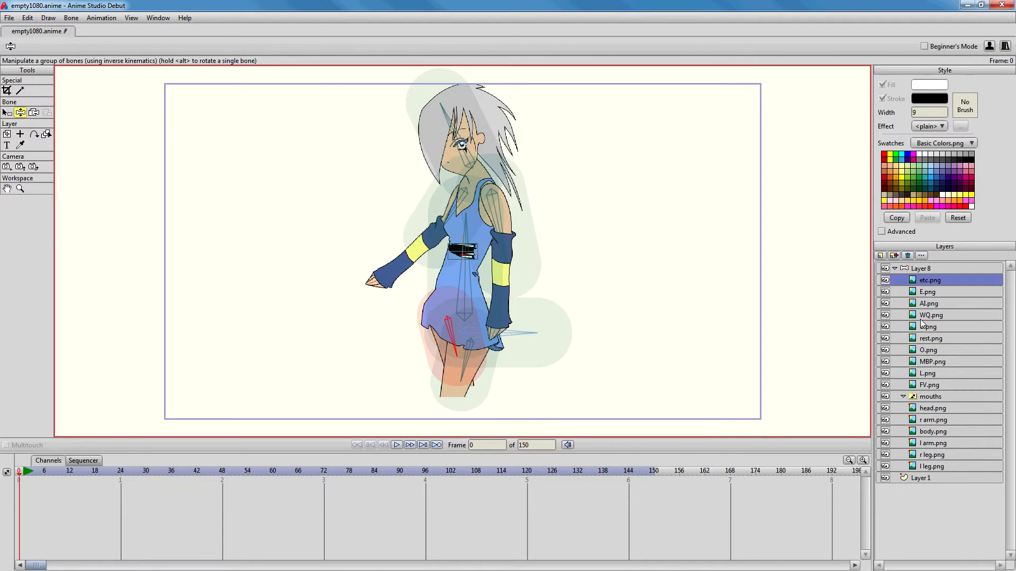
- Move all ten imported mouth image layers, from etc.png to FV.png, into the mouths switch layer
shift+click(923, 382)
drag(924, 382, 927, 395)
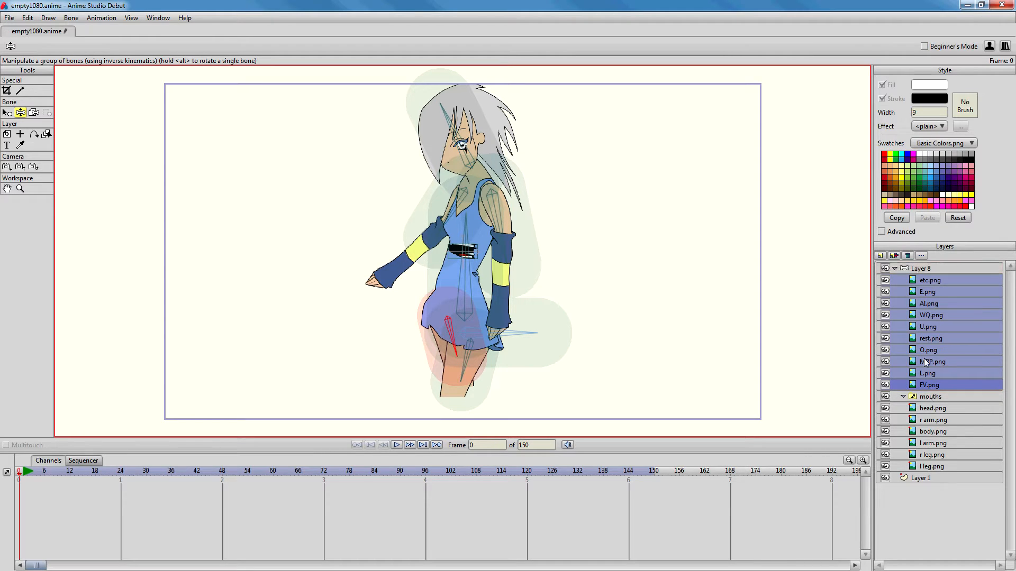
mouse_move(926, 388)
mouse_down()
mouse_move(930, 403)
mouse_move(928, 395)
mouse_up()
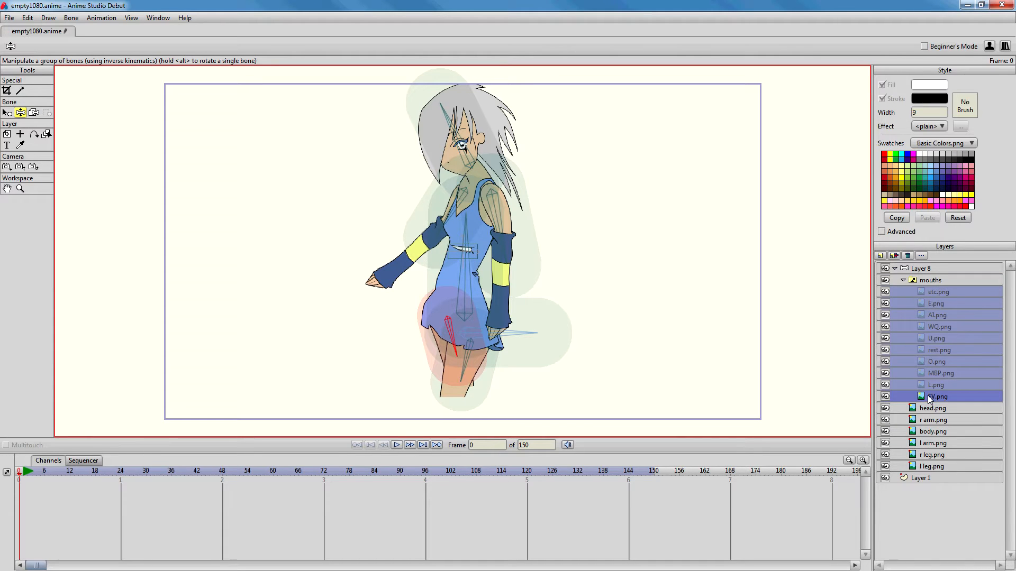
- Rename the mouth layers etc.png and E.png to etc and E
click(934, 292)
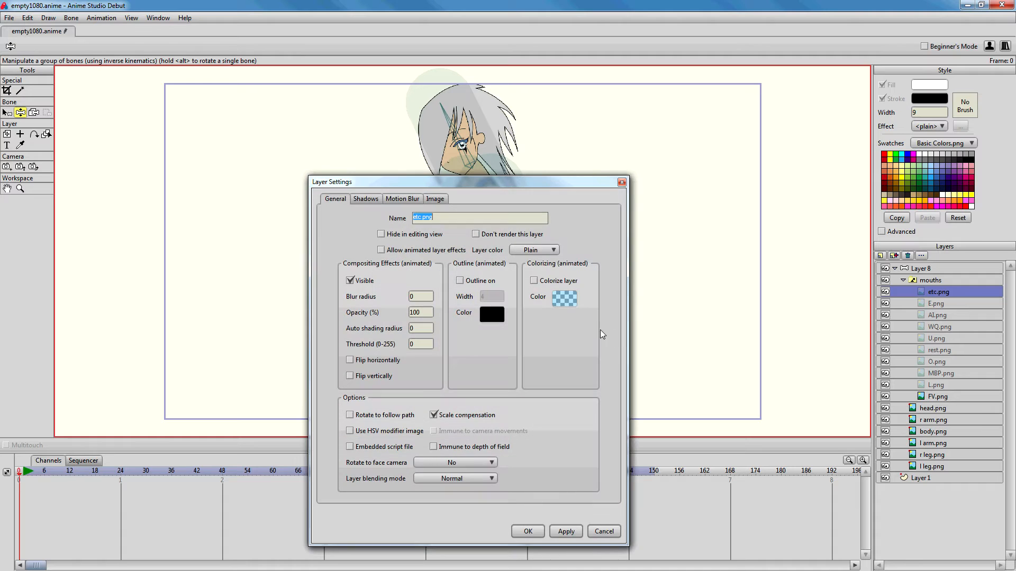
text(etc)
click(528, 529)
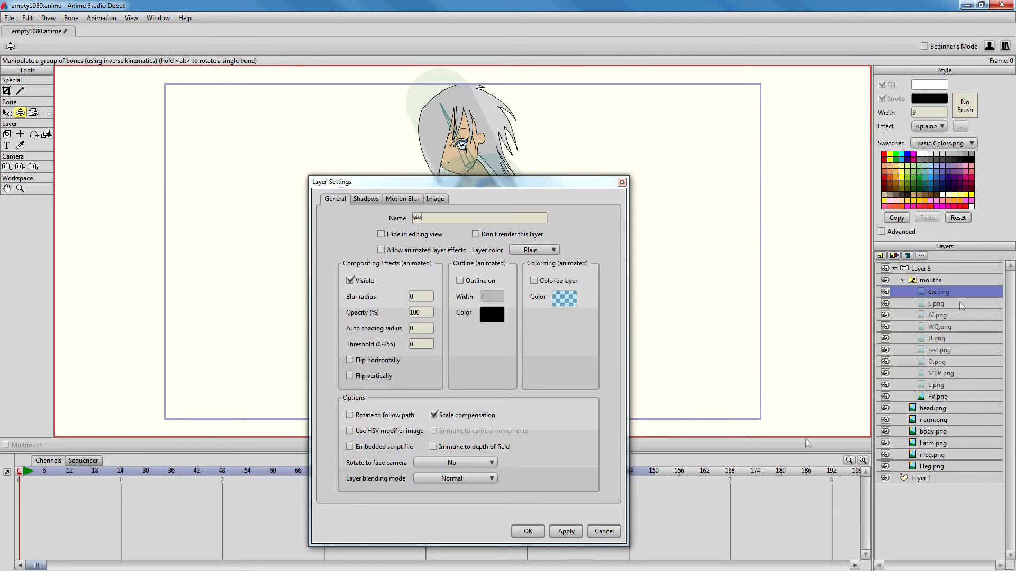
click(935, 305)
text(E)
key(Return)
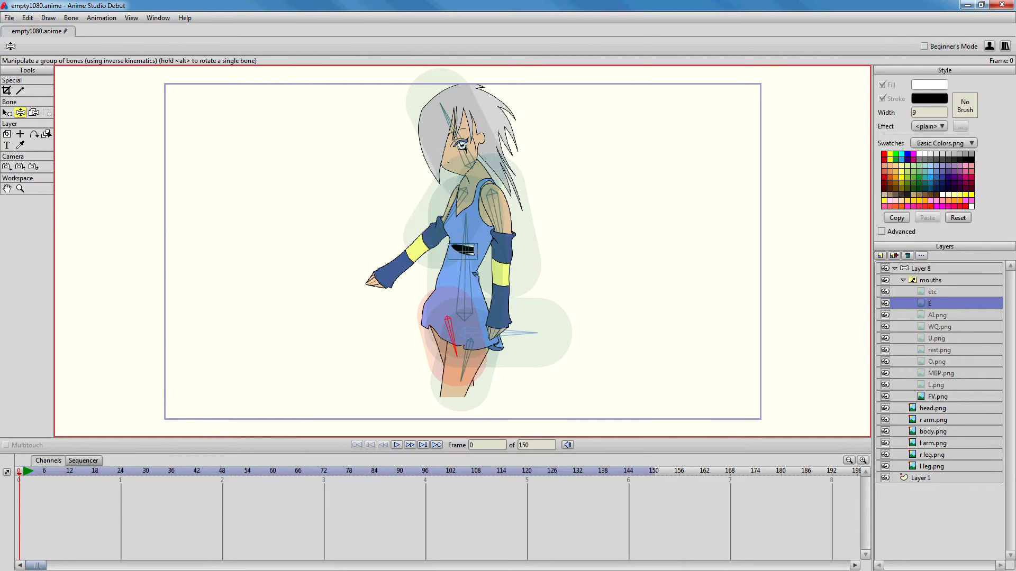
- Open Voice 1.dat from Removable Disk (F:) in Notepad to check which mouth names the switch data uses
key(alt+Tab)
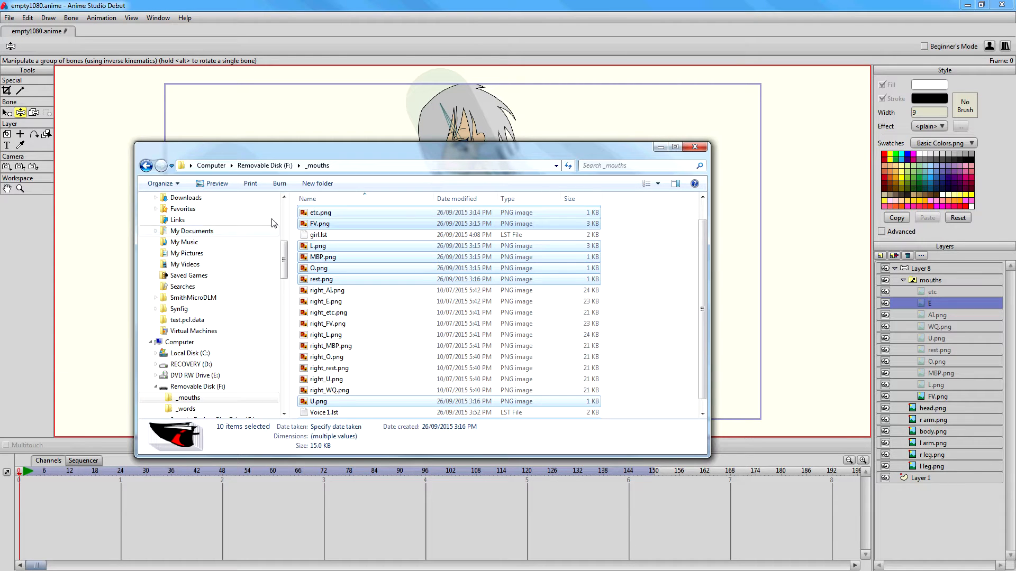
click(264, 165)
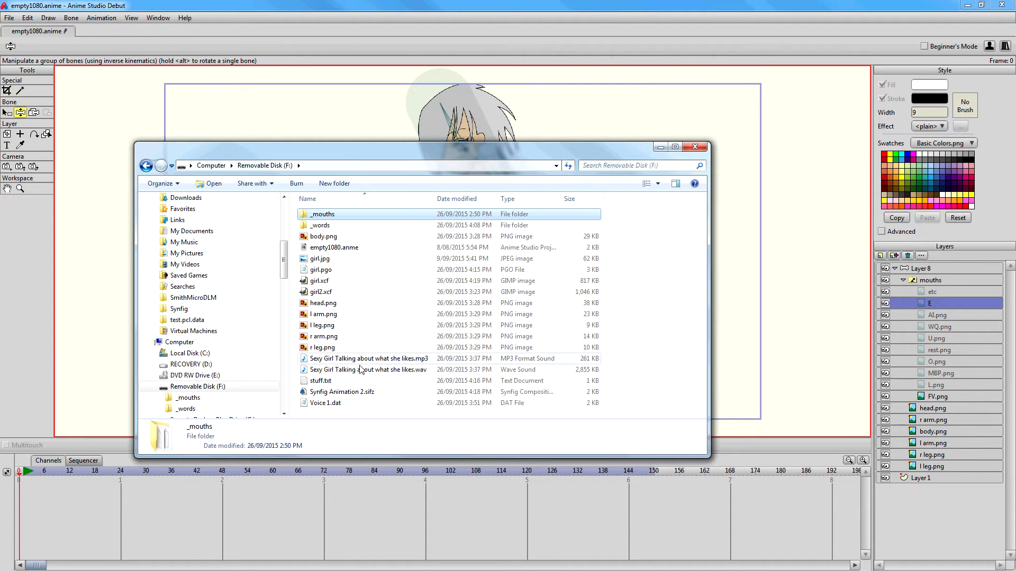
click(326, 403)
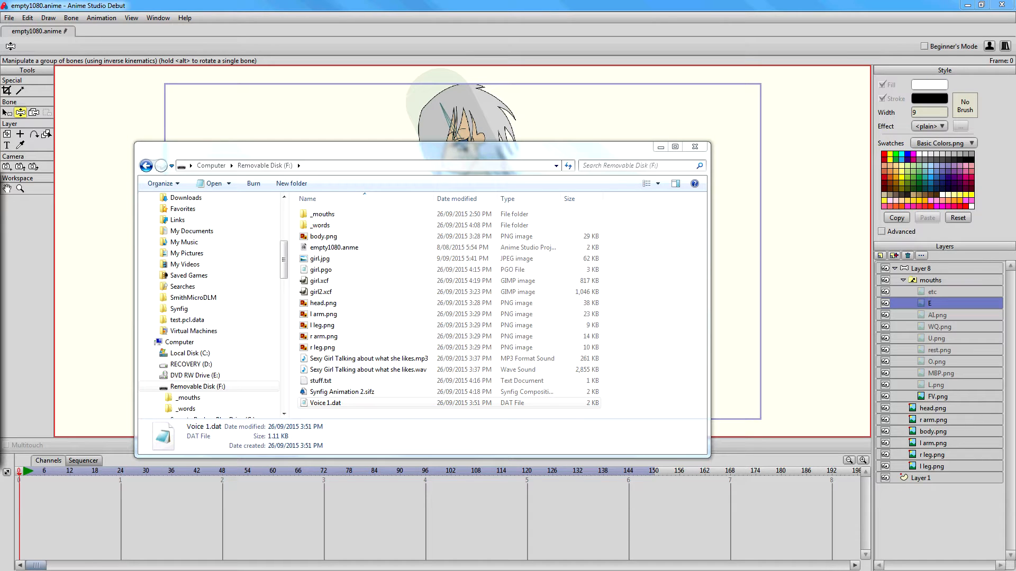
drag(0, 164, 503, 132)
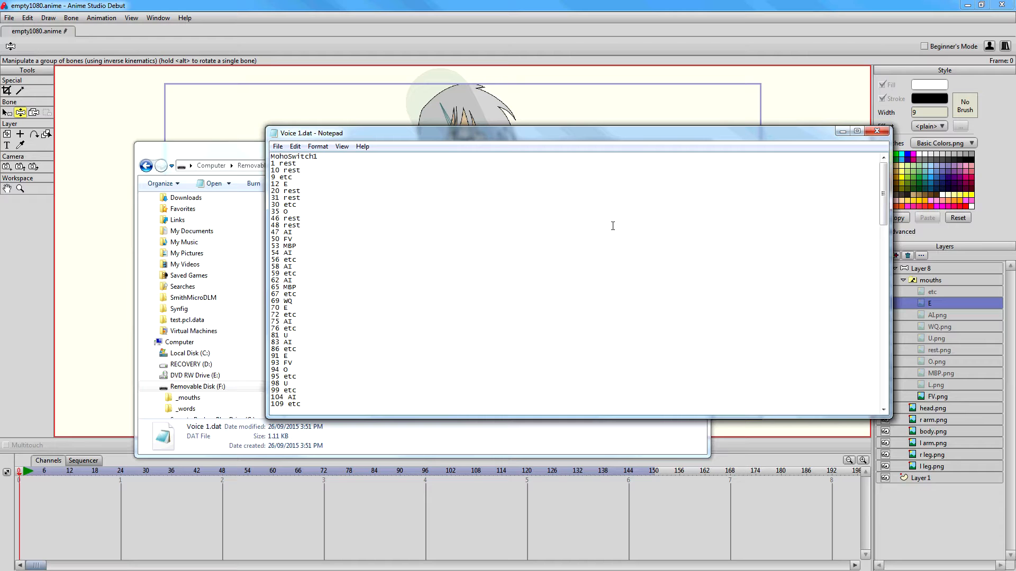
- Rename the mouth layers AI.png, WQ.png and U.png to AI, WQ and U
double_click(932, 316)
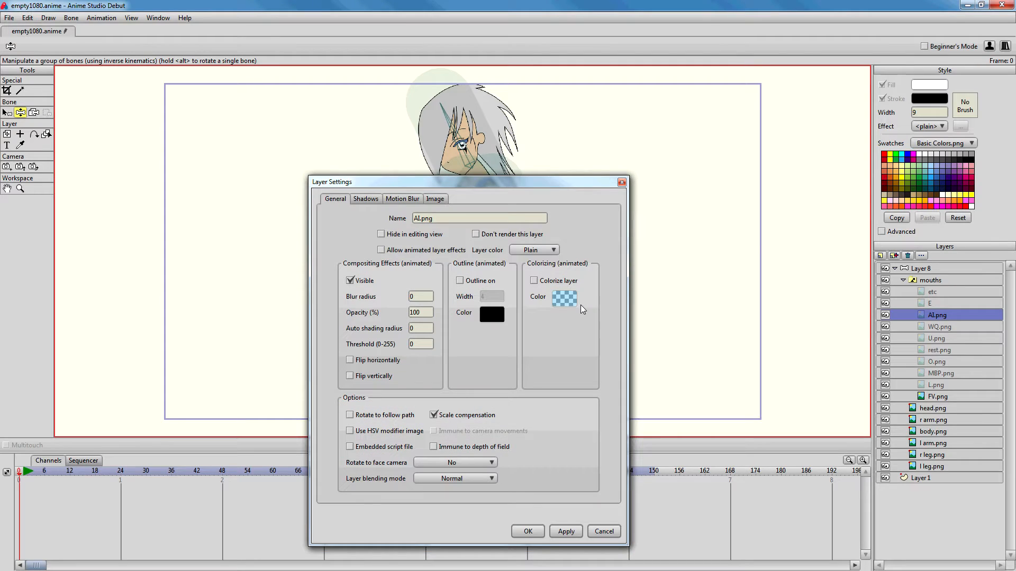
drag(447, 222, 385, 221)
text(AI)
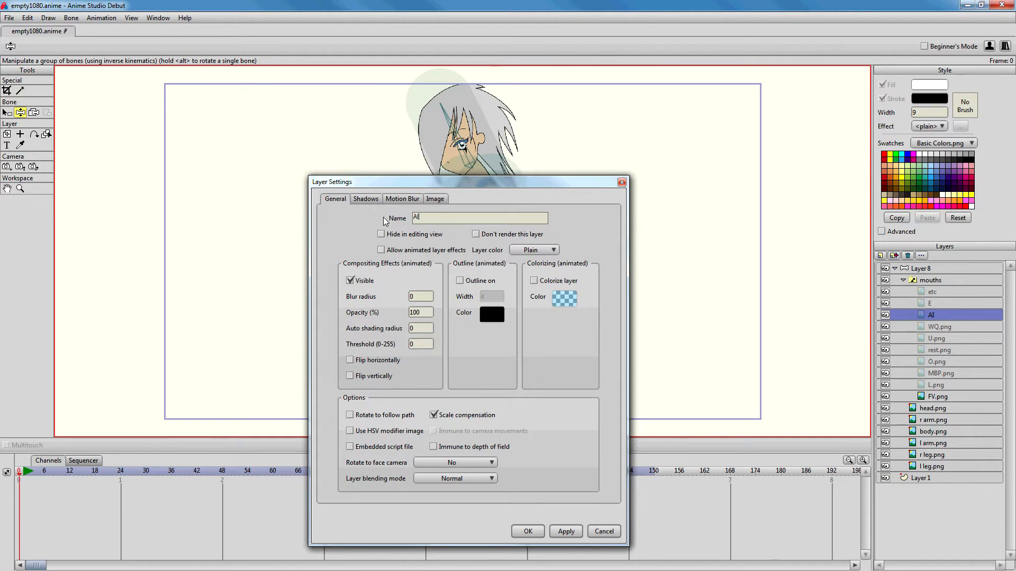
key(Return)
click(921, 322)
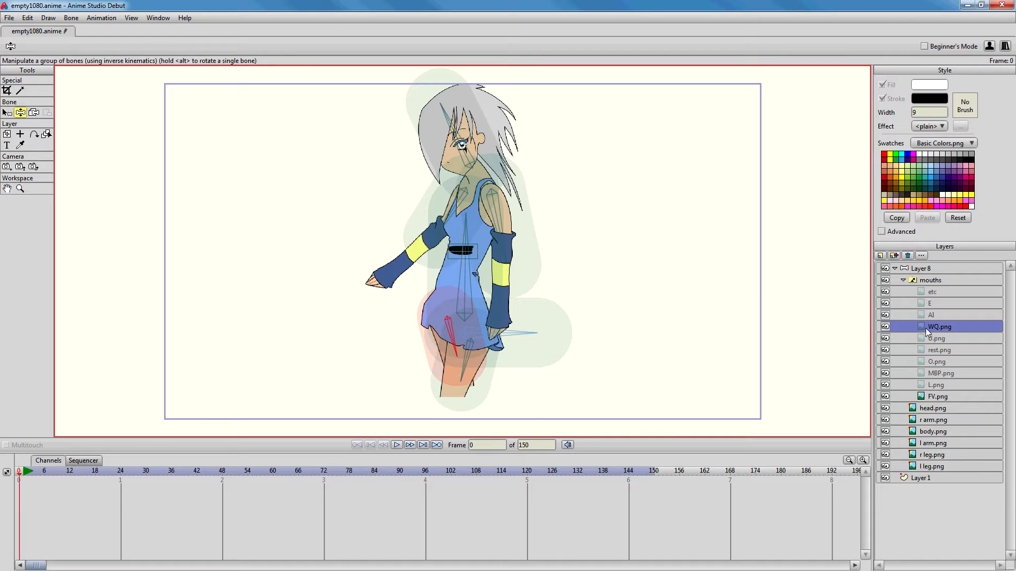
double_click(925, 328)
text(WQ)
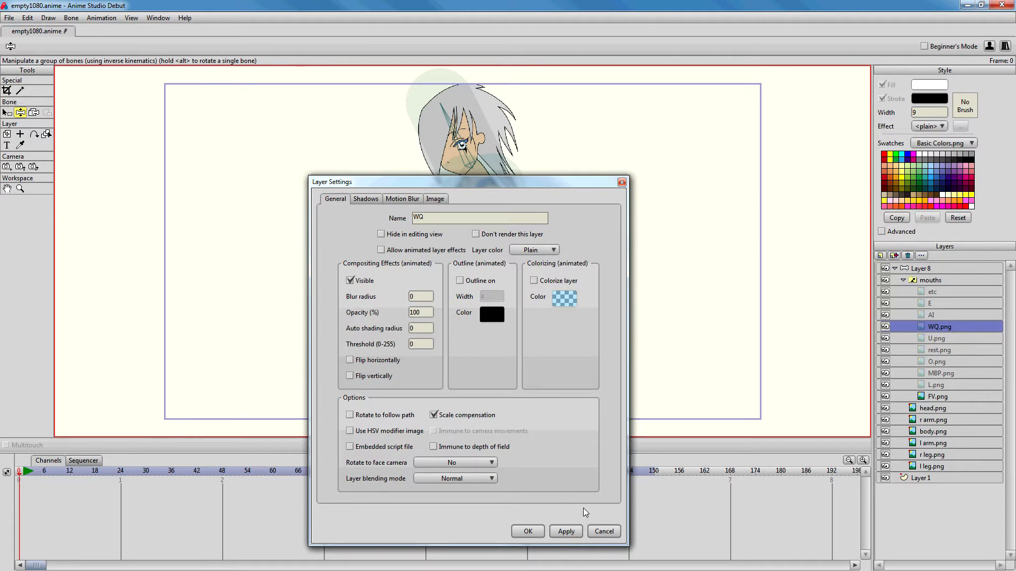
key(Return)
double_click(927, 339)
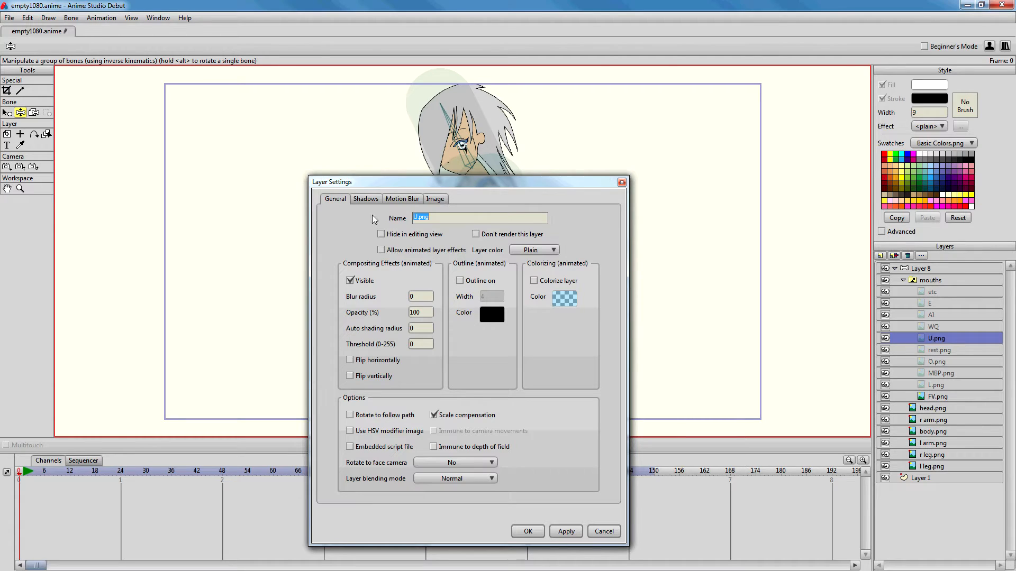
text(U)
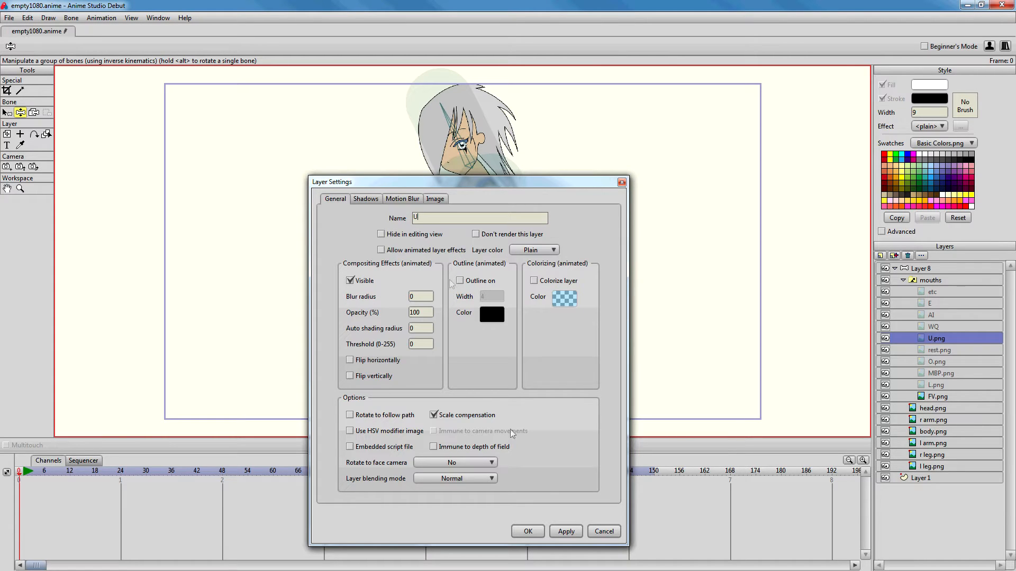
click(539, 530)
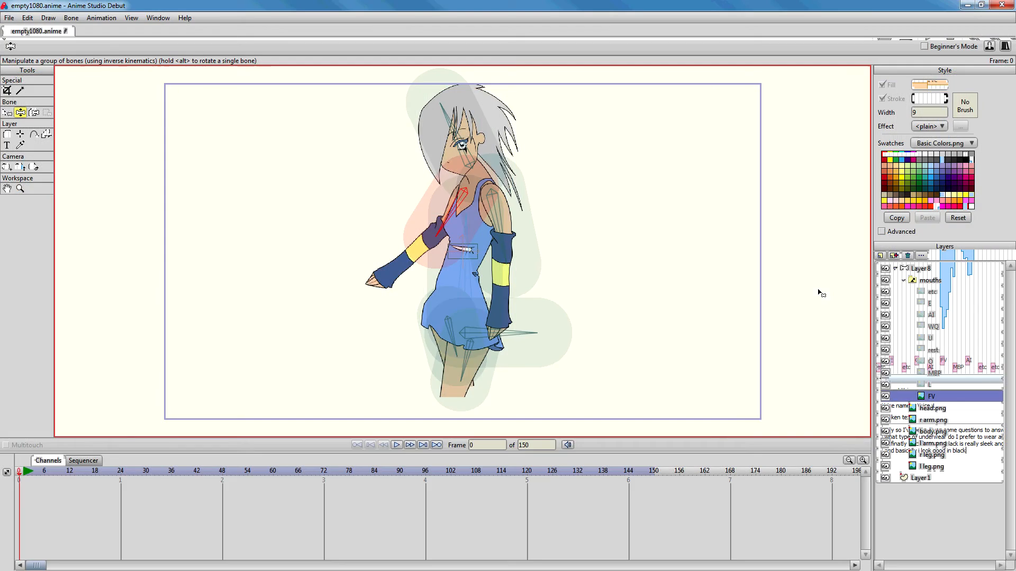
- Compare the mouth layer names with the entries in Voice 1.dat, and close the file
click(928, 291)
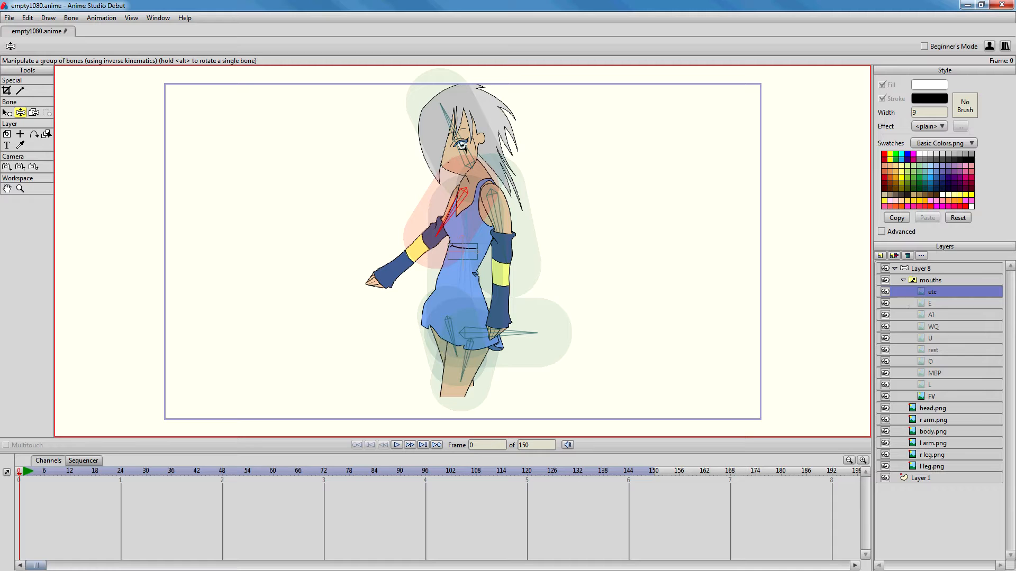
key(alt+Tab)
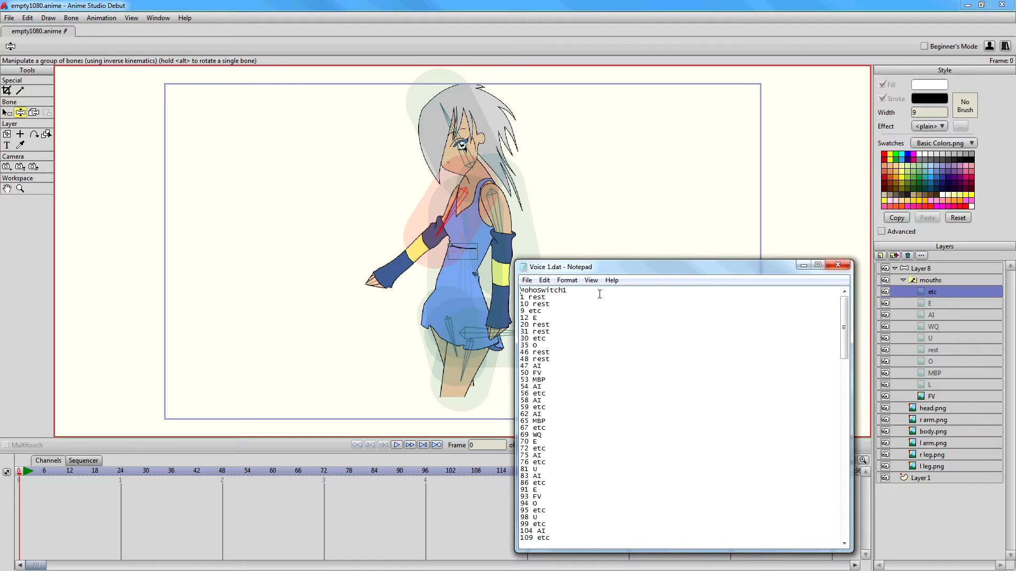
click(838, 265)
- Flip the mouths switch layer horizontally and move it up onto the character's face, to about X -0.016, Y 0.502
click(923, 280)
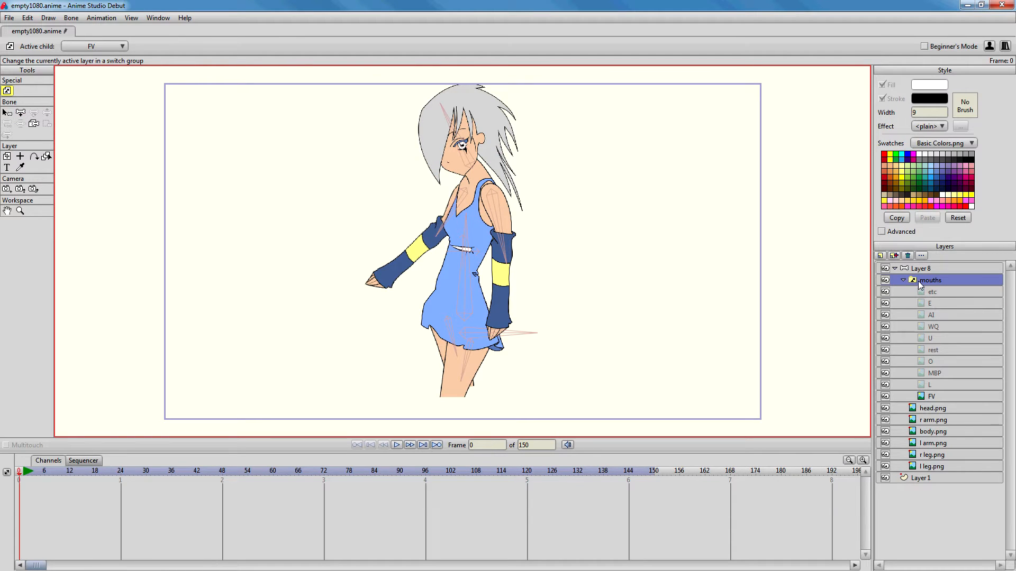
double_click(894, 278)
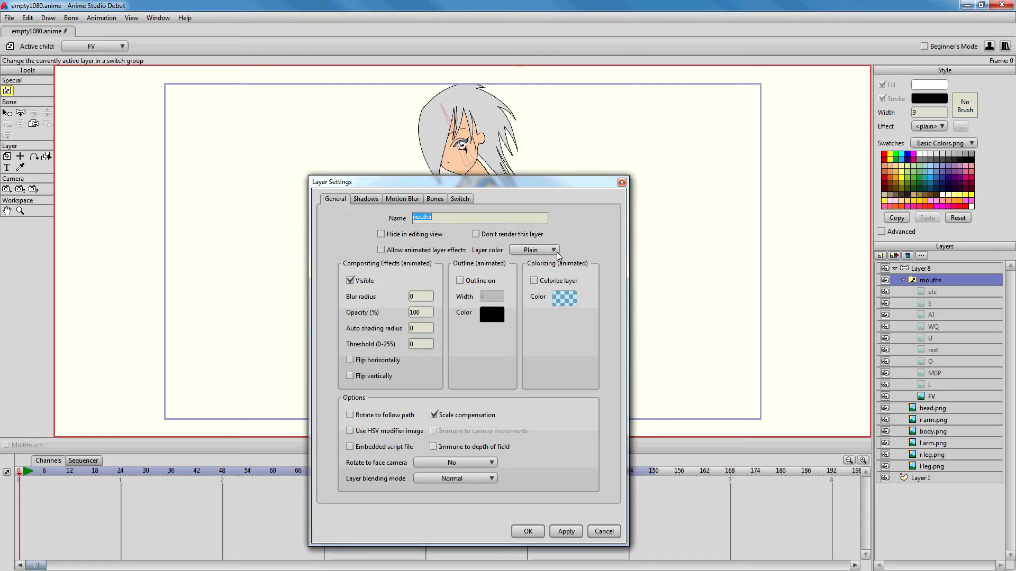
click(350, 360)
click(528, 531)
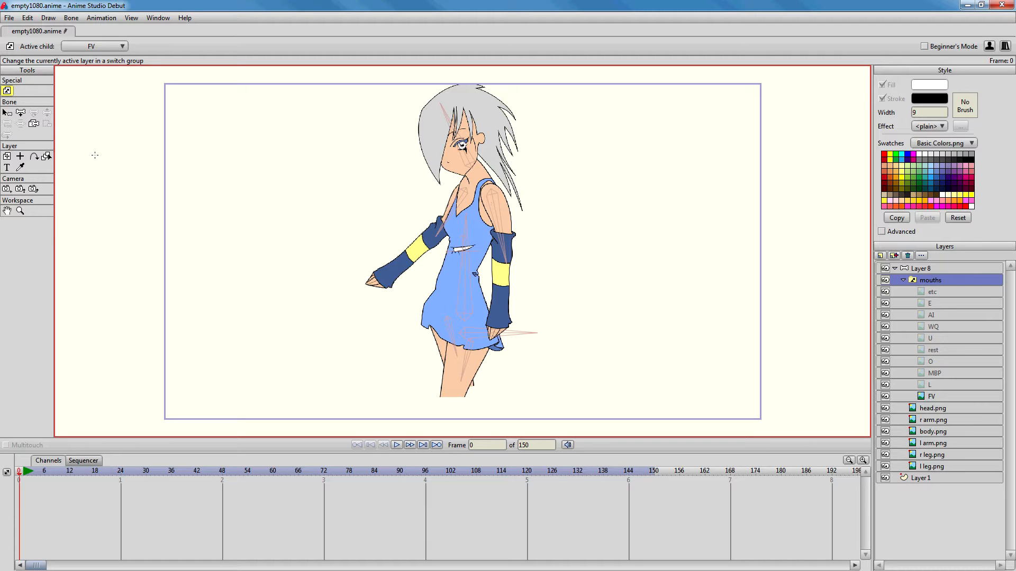
click(7, 157)
drag(468, 251, 463, 169)
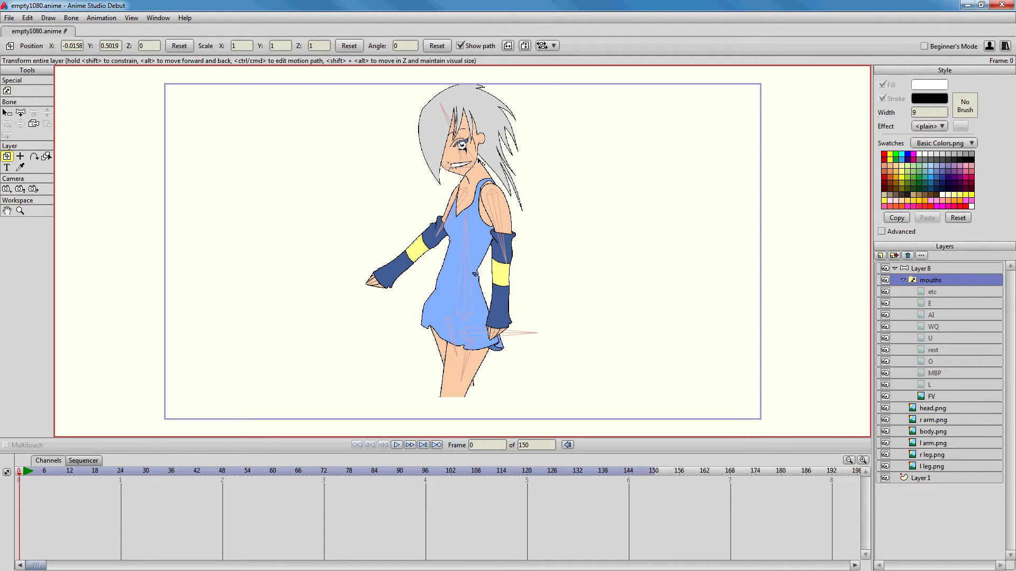
- Rotate the mouths layer to about 24 degrees, scale it to about 0.59, and position it near X -0.006, Y 0.499
scroll(465, 164, up, 5)
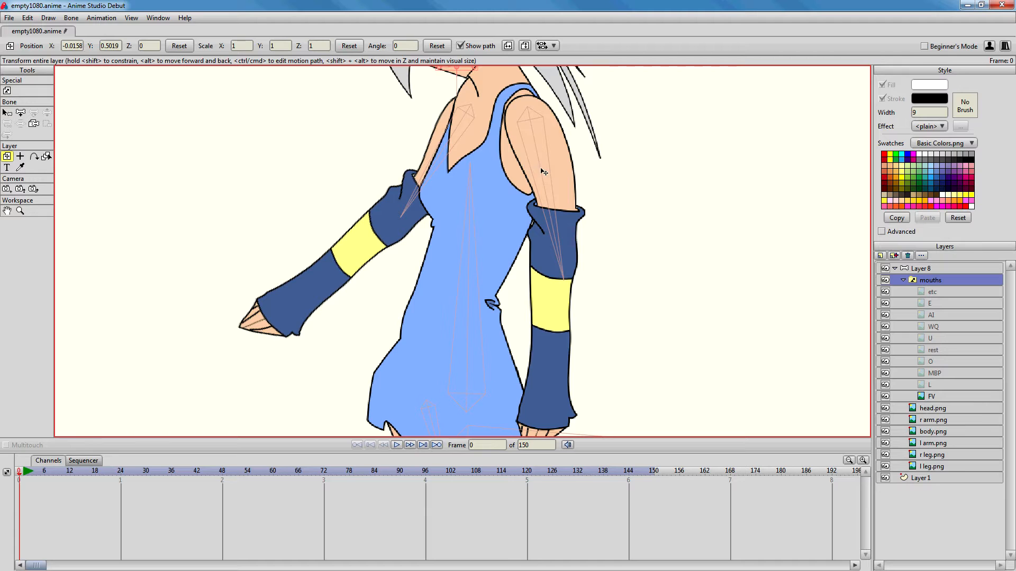
click(7, 211)
drag(375, 175, 410, 366)
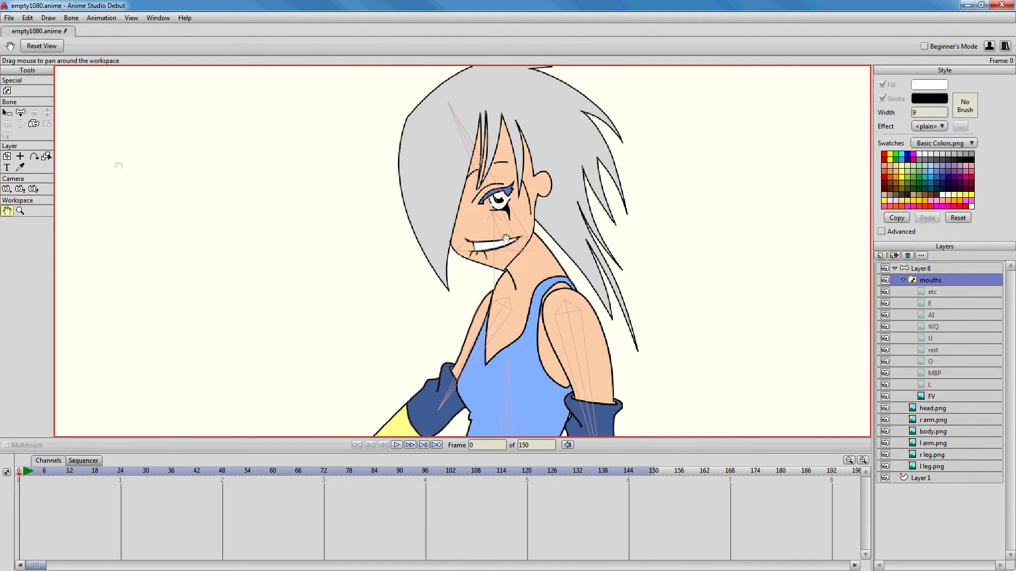
click(6, 156)
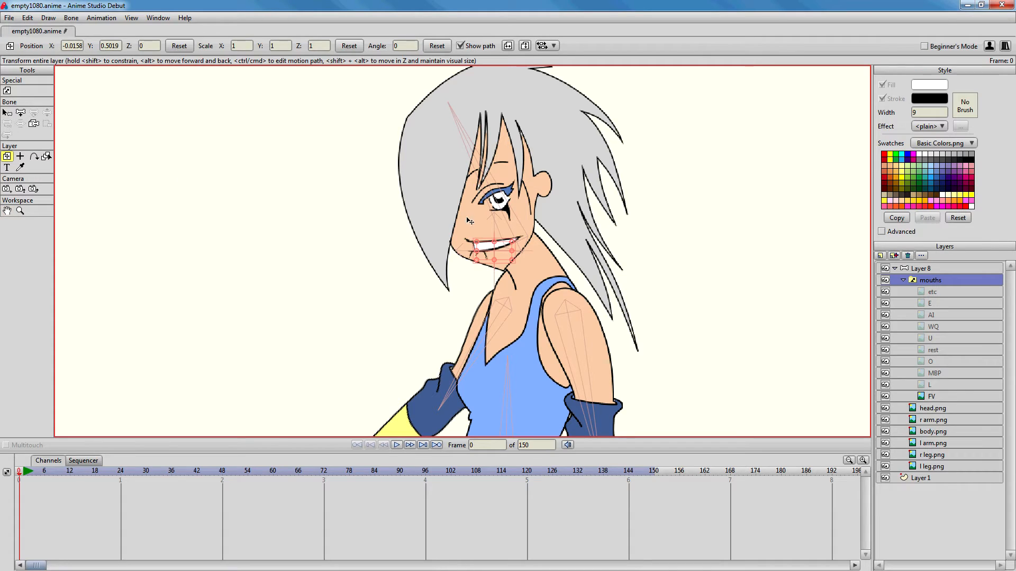
drag(515, 242, 521, 233)
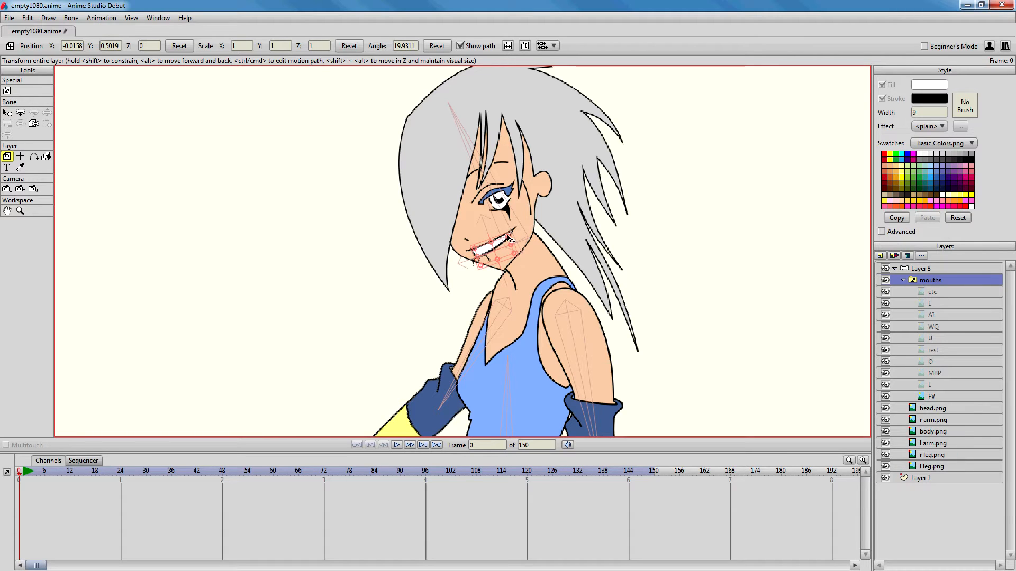
mouse_move(508, 237)
mouse_down()
mouse_move(502, 243)
mouse_move(509, 234)
mouse_up()
drag(510, 234, 499, 252)
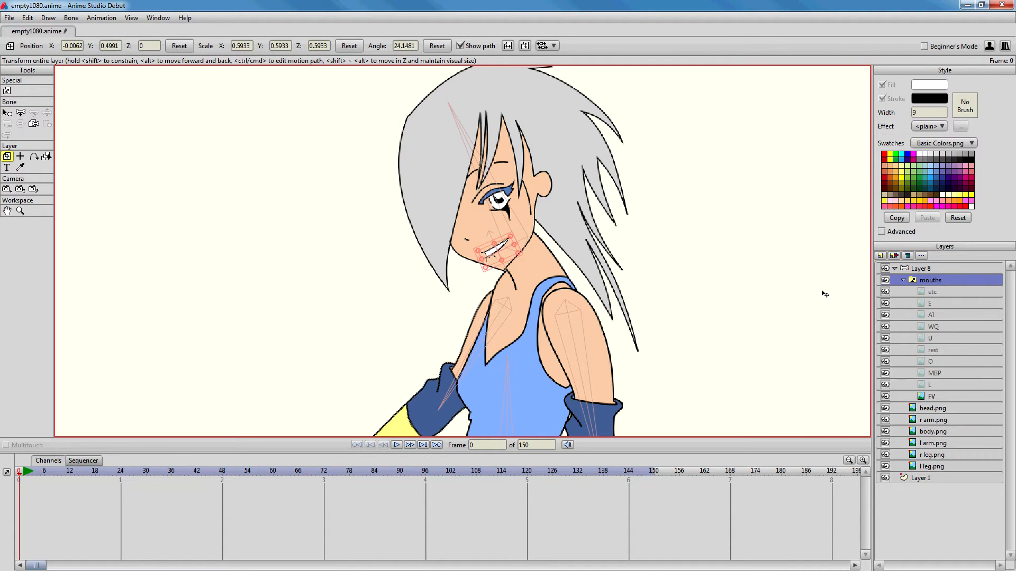
- Set the mouths layer's audio sync source to Voice 1.dat and scrub to frame 115 to check the mouth switching
double_click(931, 284)
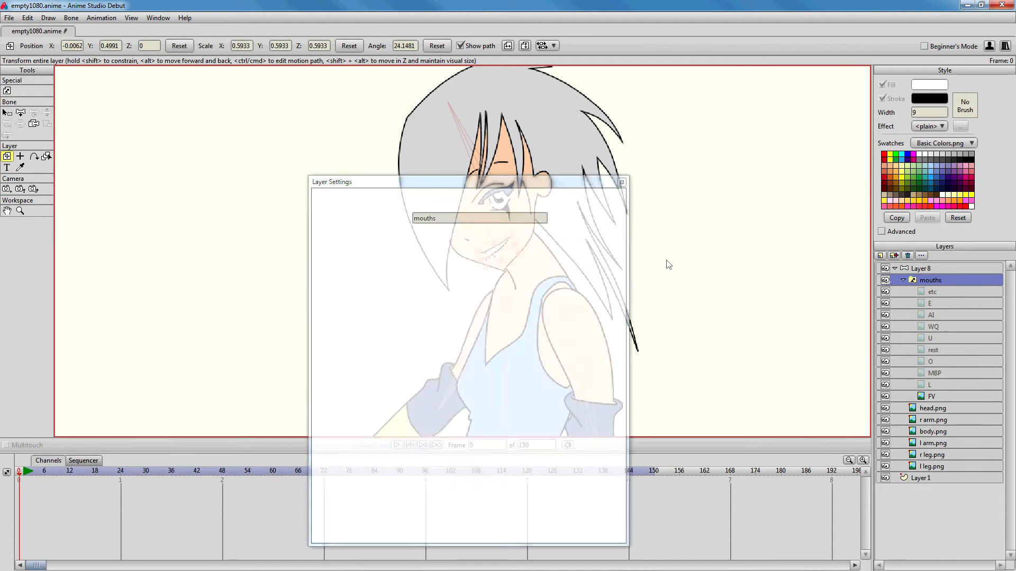
click(459, 204)
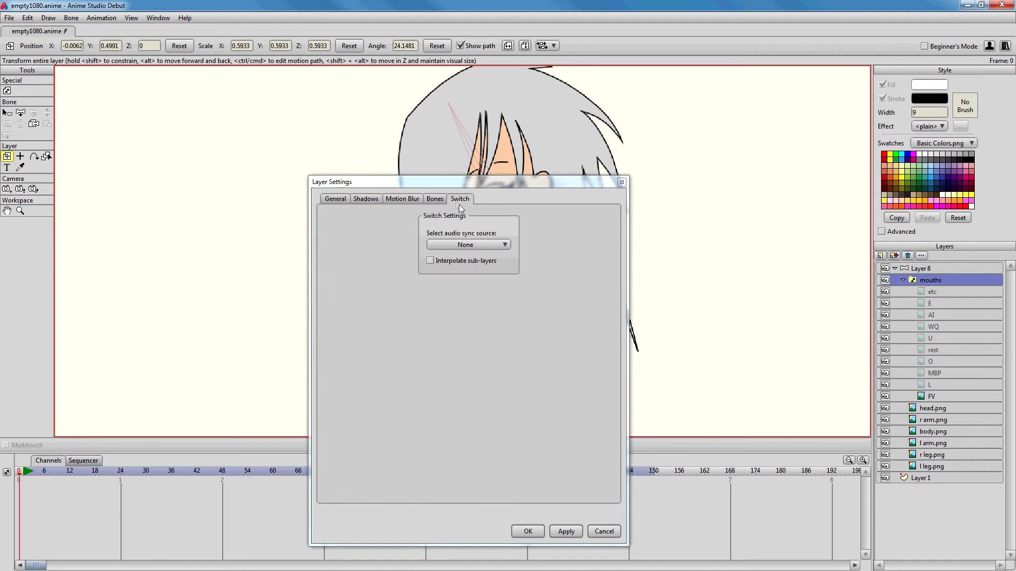
click(468, 245)
click(451, 275)
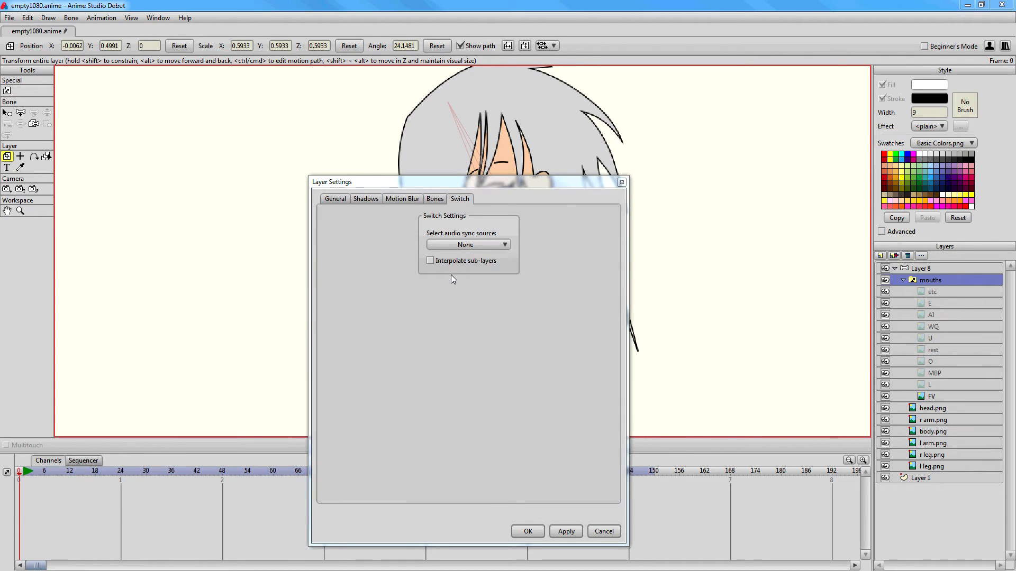
click(438, 295)
click(585, 424)
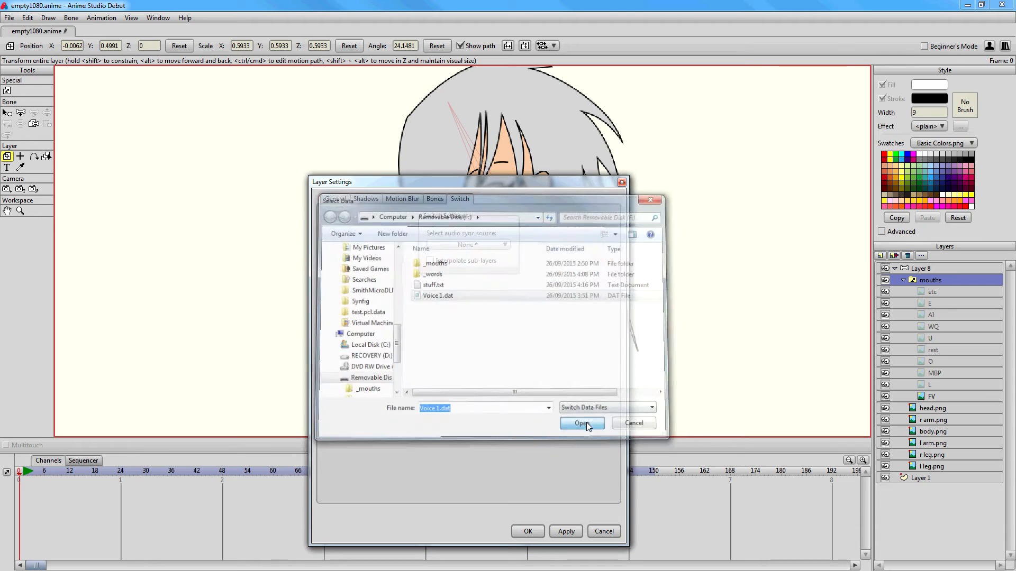
click(530, 530)
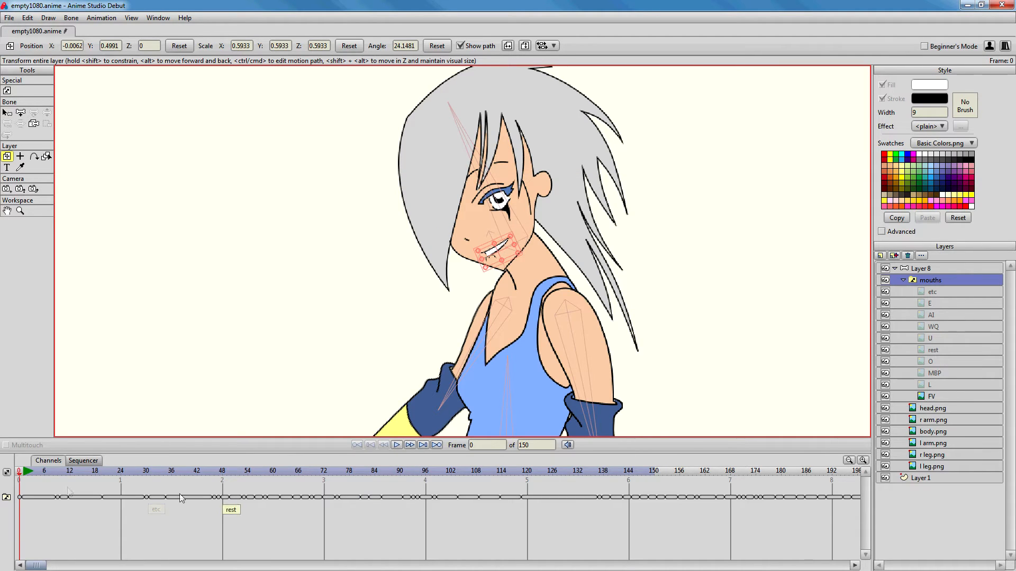
drag(23, 482, 506, 501)
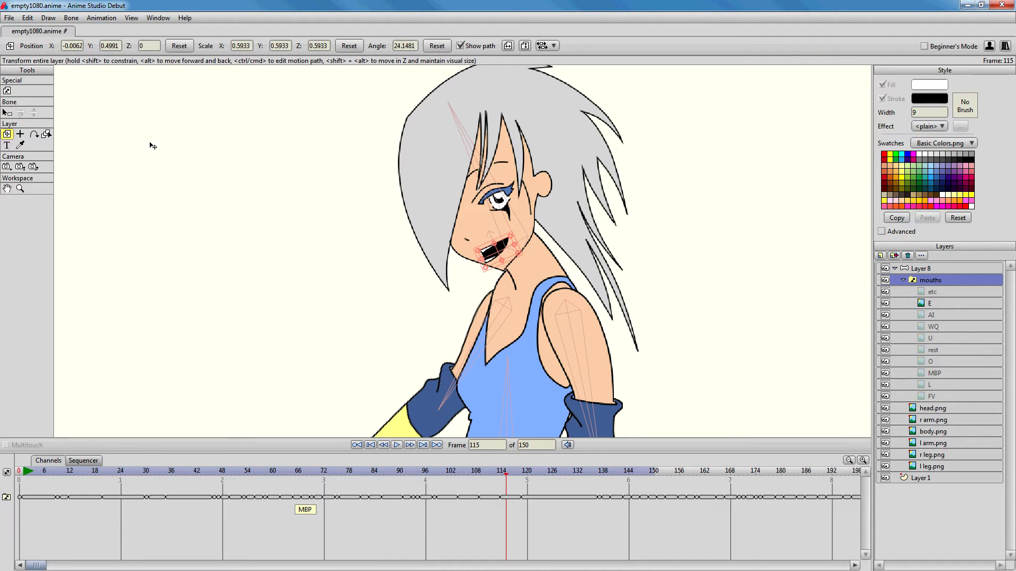
key(alt+Tab)
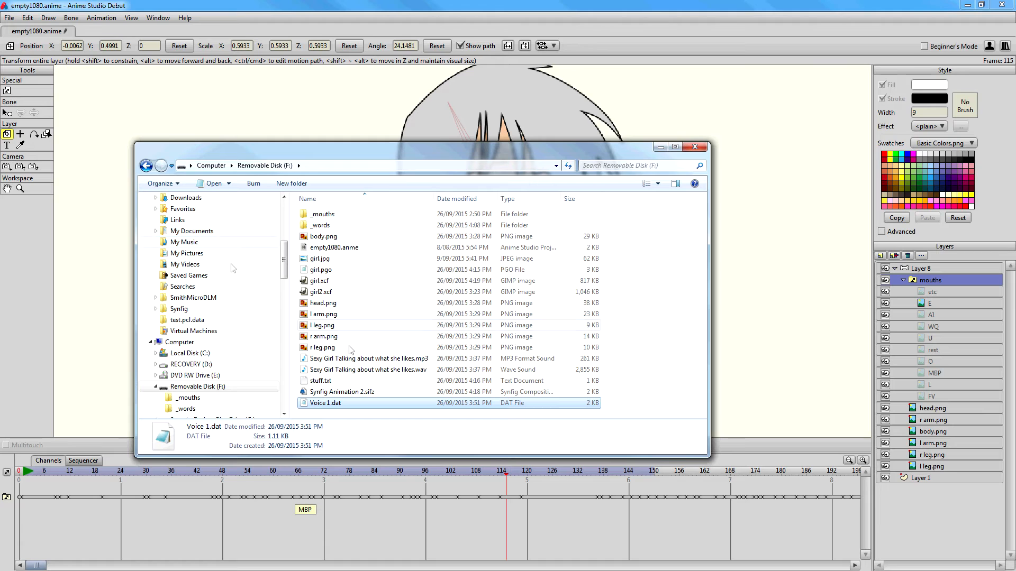
click(392, 359)
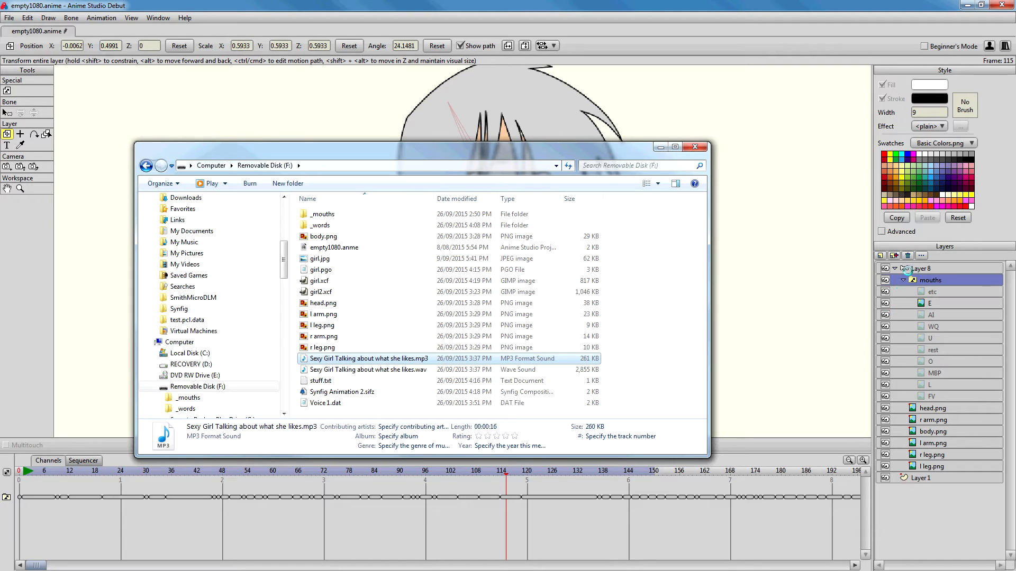
drag(908, 268, 922, 269)
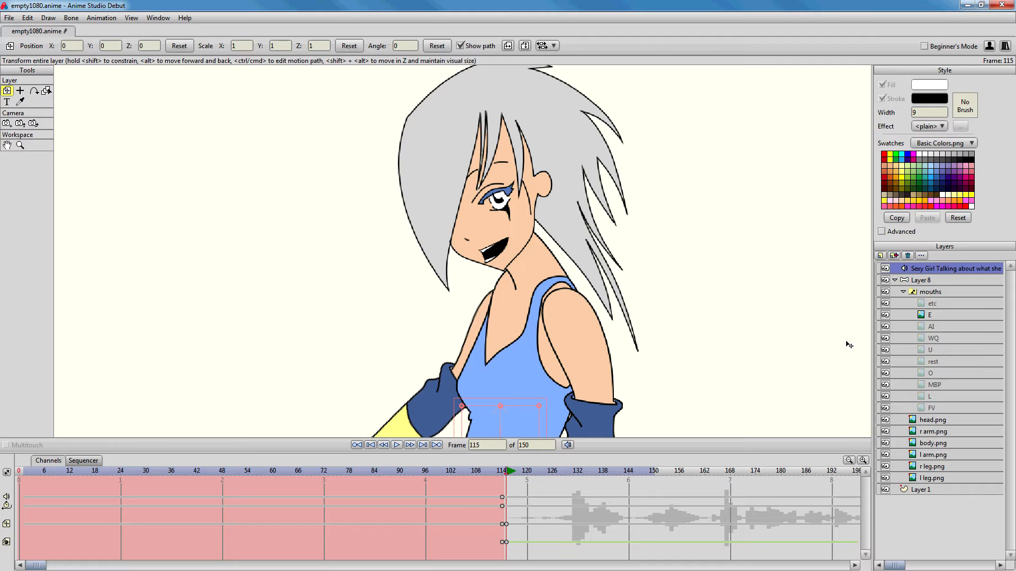
key(ctrl+z)
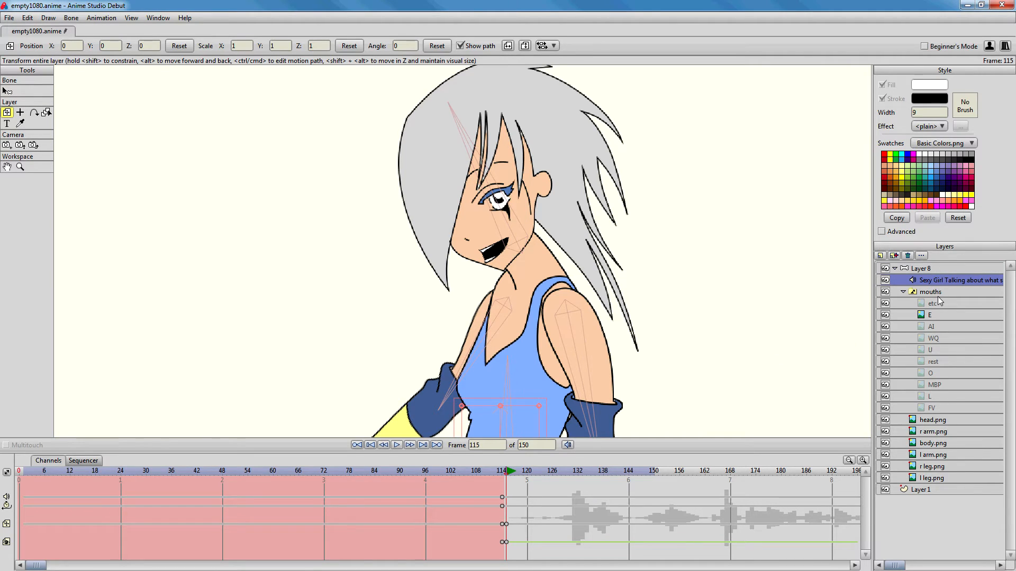
click(908, 256)
- Import the "Sexy Girl Talking about what she likes" audio file at frame 0 above Layer 8, and play the lip sync to frame 68
click(372, 446)
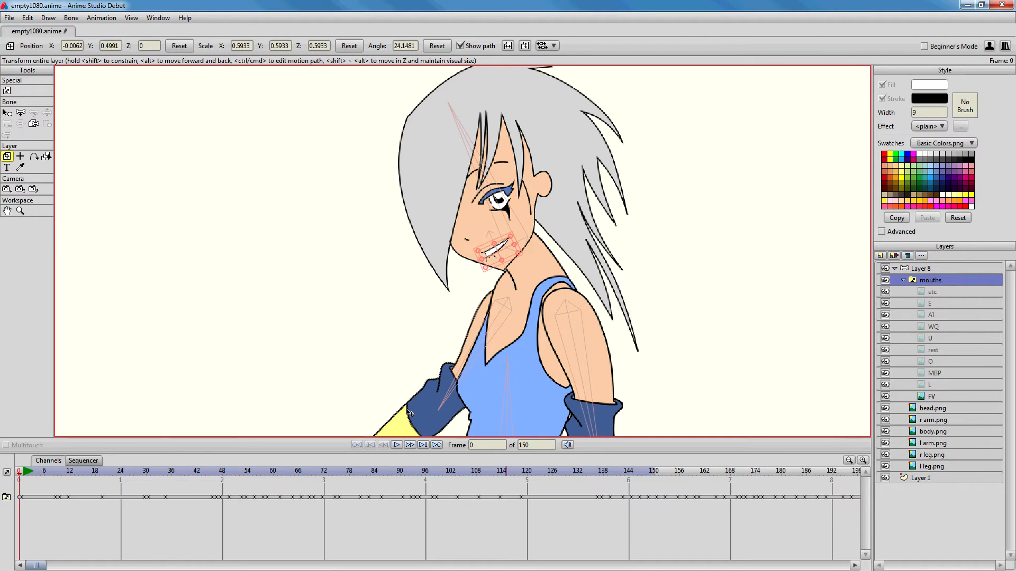
key(alt+Tab)
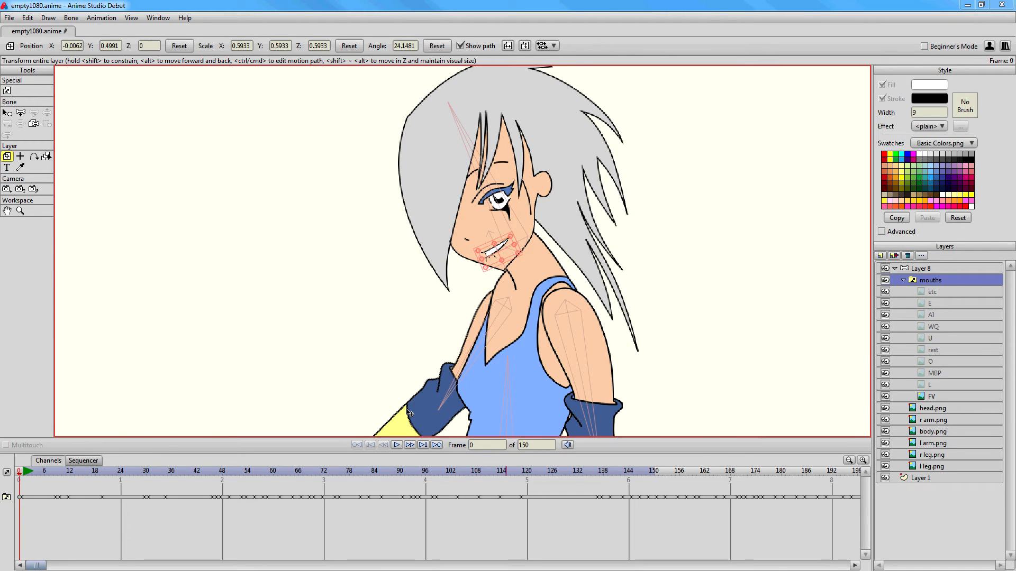
drag(354, 365, 929, 266)
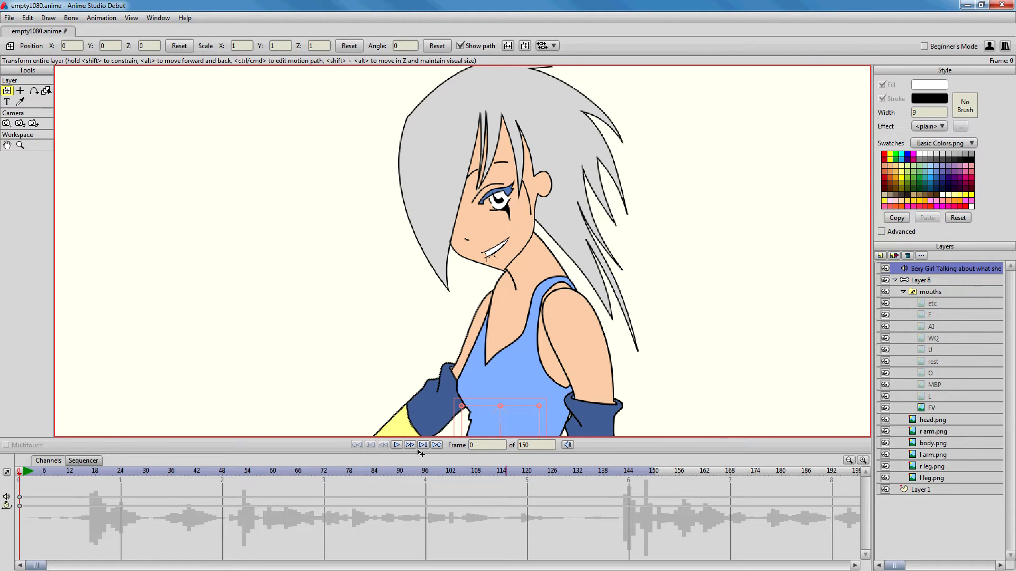
click(397, 446)
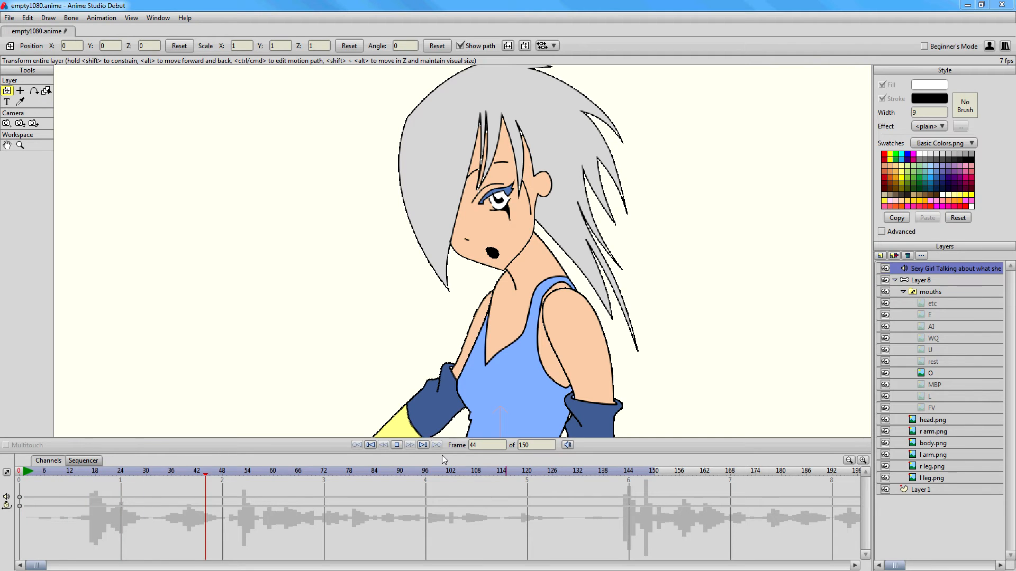
click(497, 387)
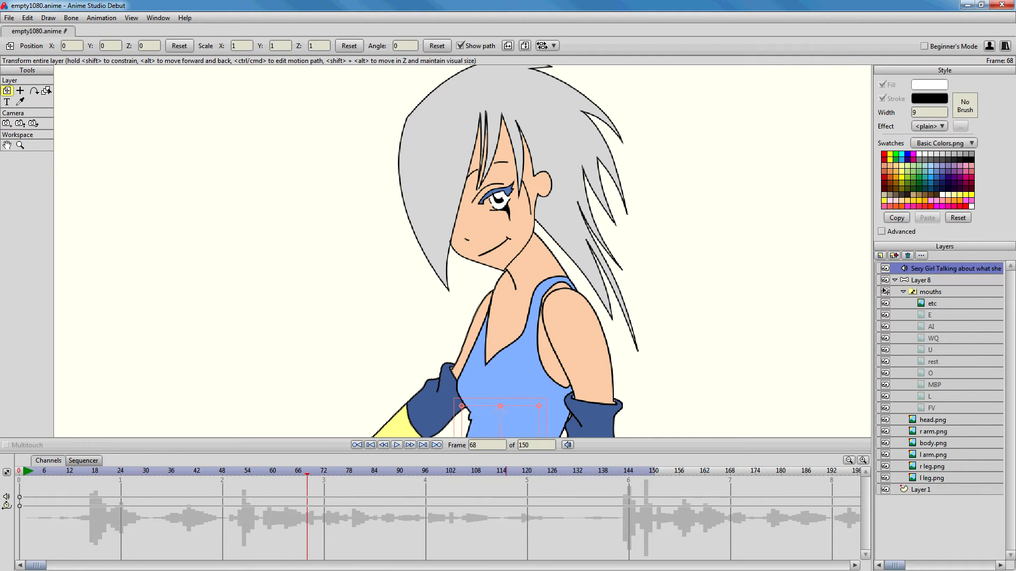
- Move the mouths layer to about X 0.002, Y 0.503 at frame 68, and at frame 113 rotate it to about 31 degrees and scale to 0.48
click(931, 292)
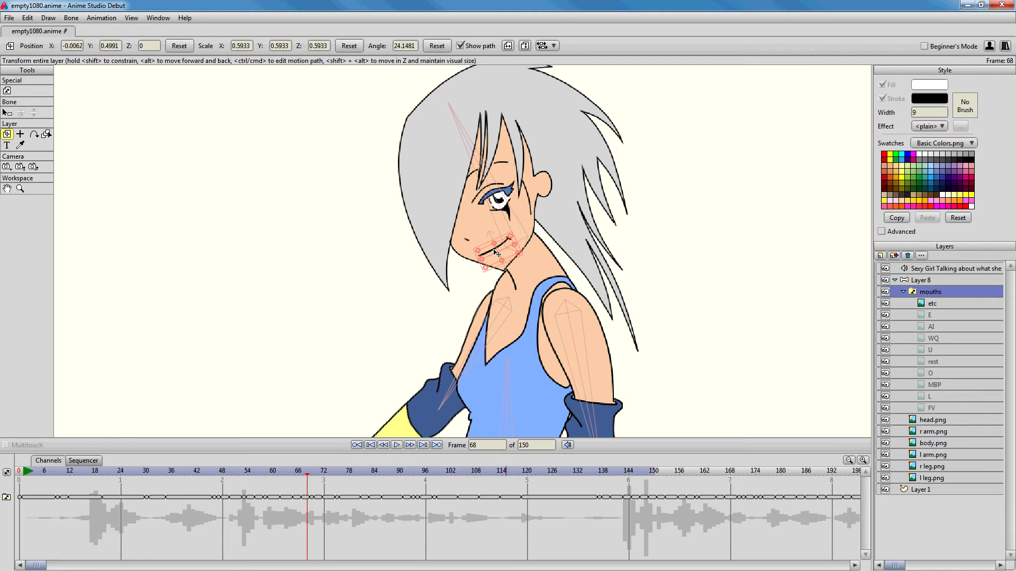
drag(497, 251, 500, 249)
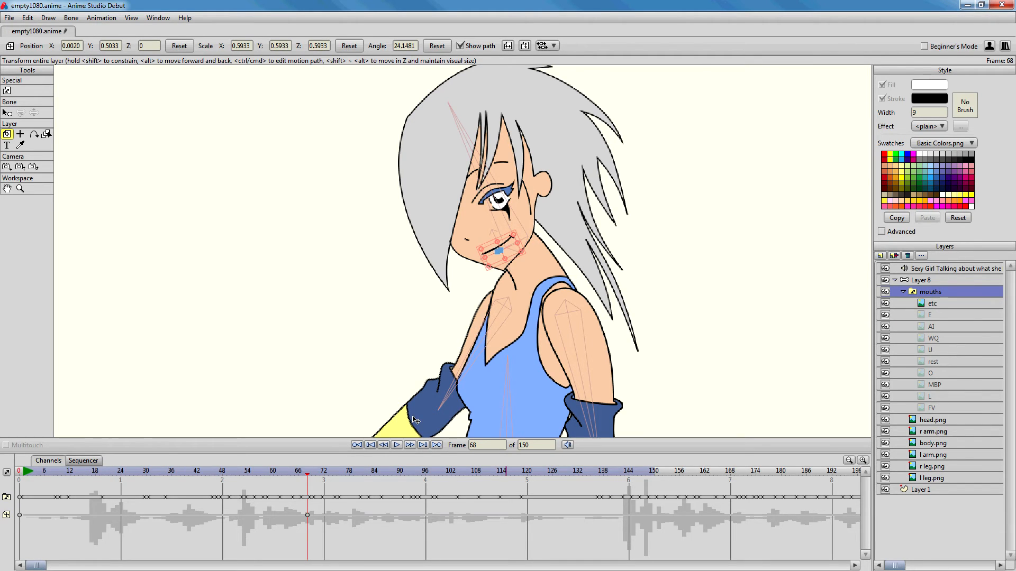
click(396, 445)
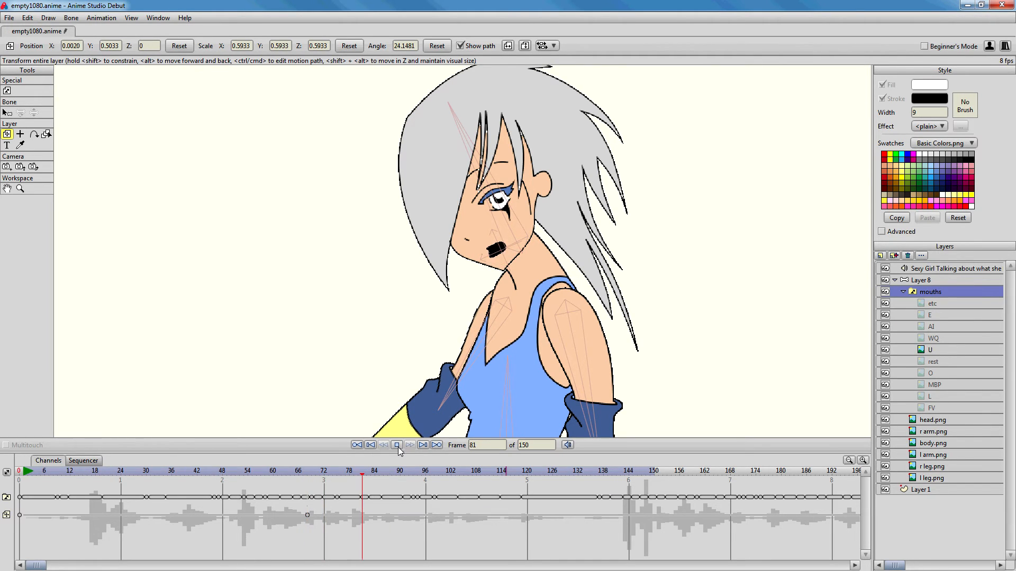
click(398, 447)
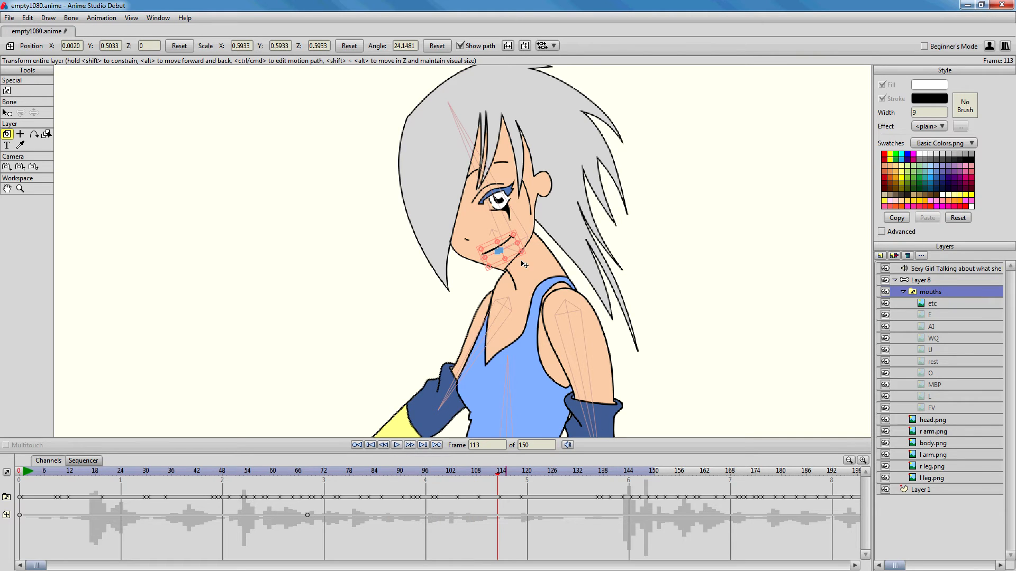
drag(514, 237, 512, 248)
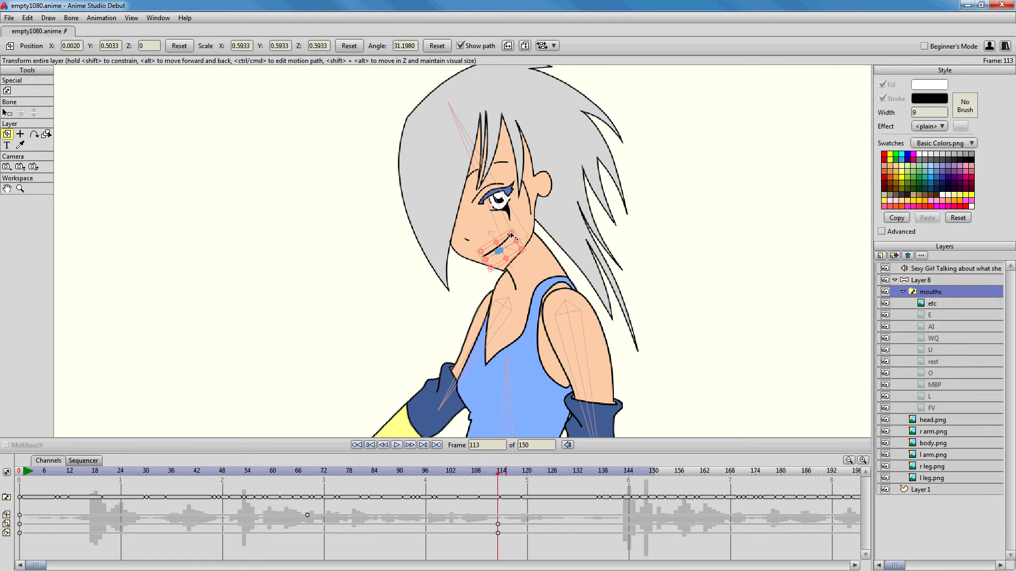
drag(511, 236, 507, 241)
- Set the animation length to 400 frames to cover the audio, and play the lip sync from the start
drag(36, 567, 361, 568)
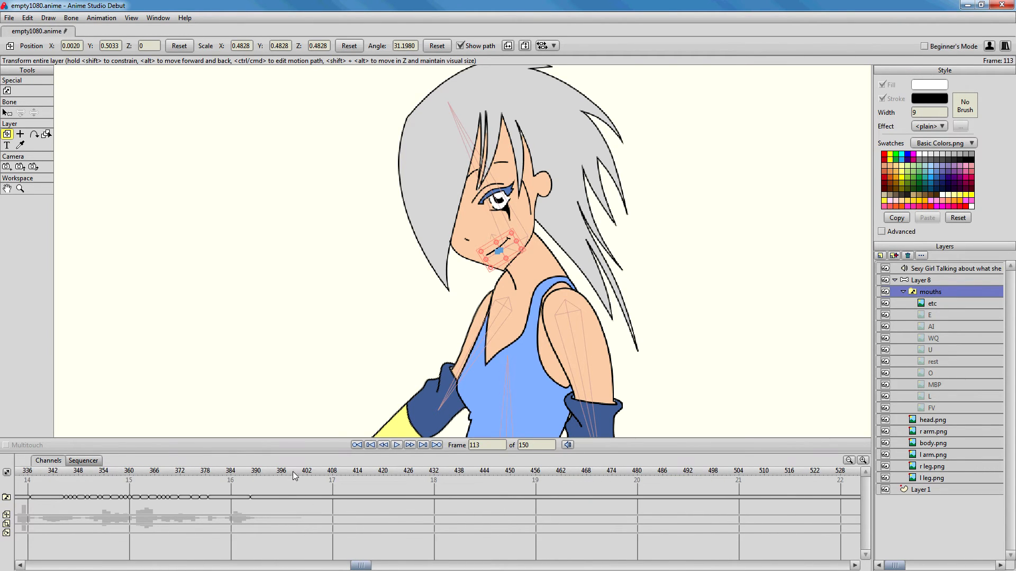
click(534, 445)
click(370, 448)
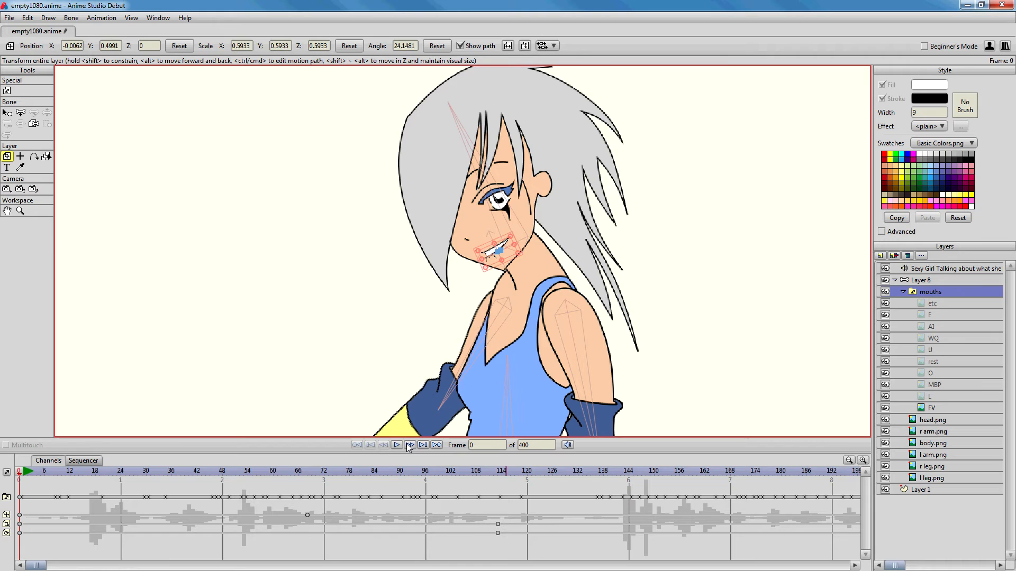
click(398, 445)
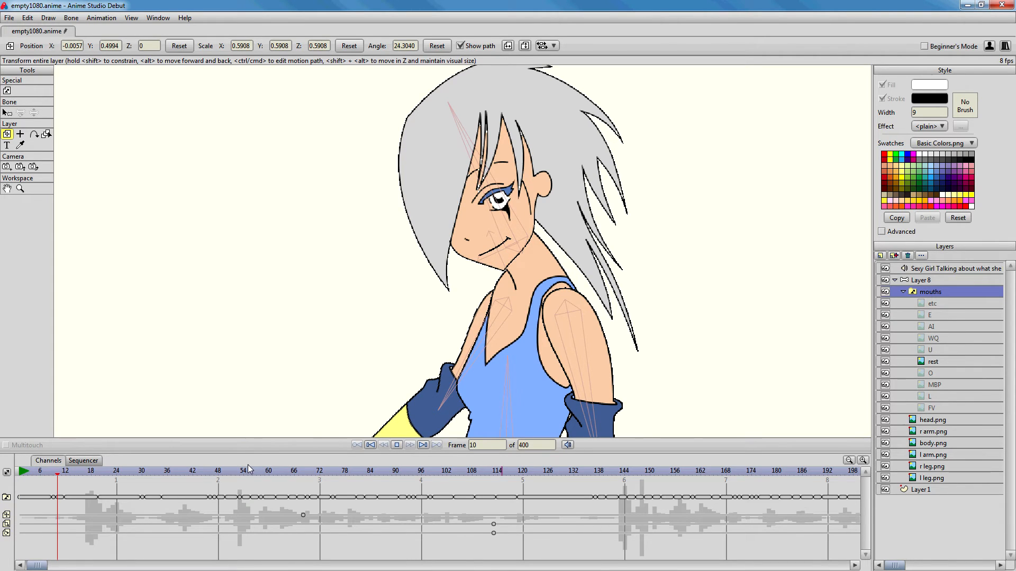
click(397, 445)
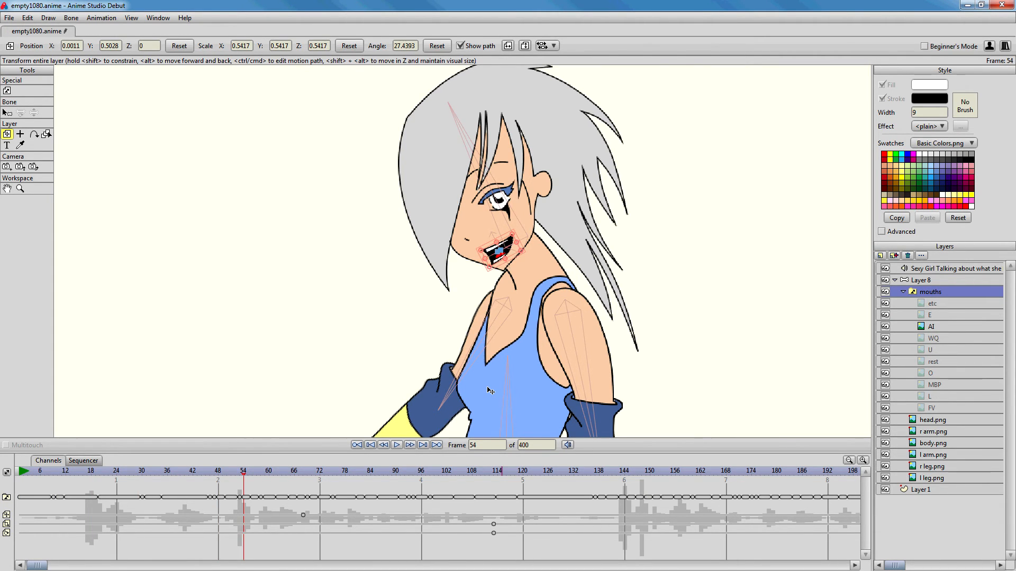
- Move the Layer 8 bone layer downward at frame 0, to about X 0.006, Y -0.218
scroll(490, 383, up, 5)
scroll(489, 382, down, 2)
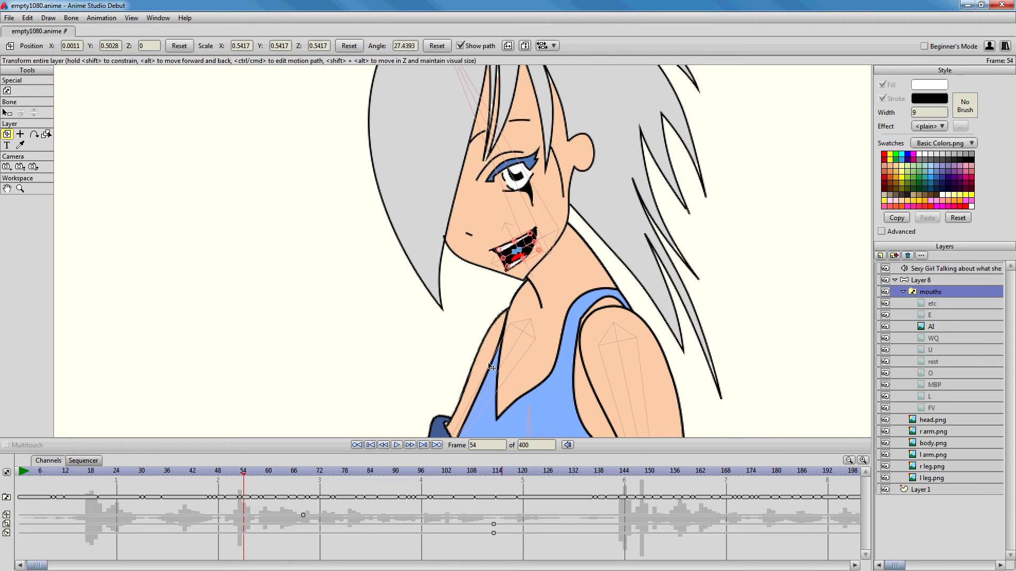
scroll(490, 365, down, 4)
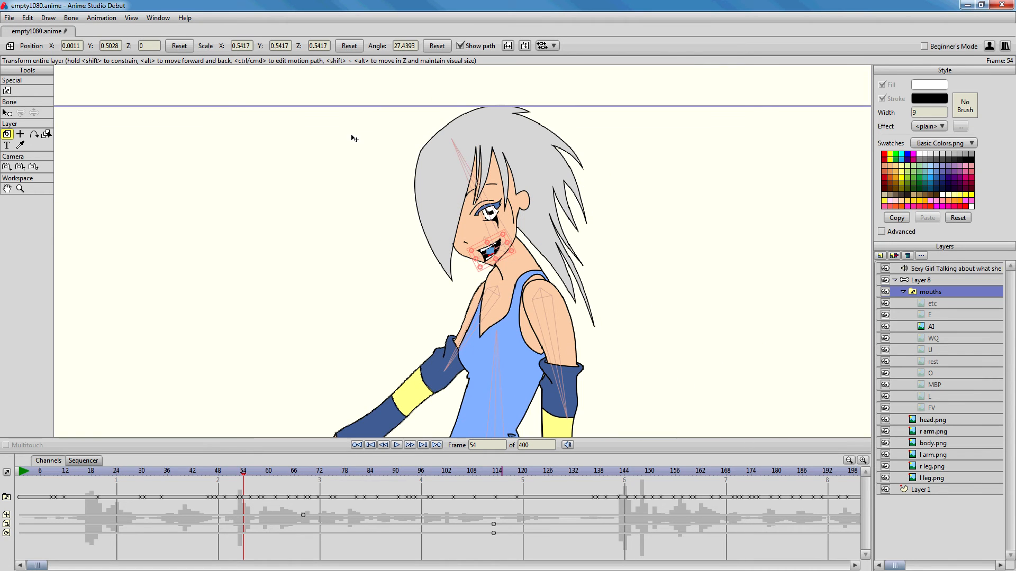
click(131, 18)
click(139, 29)
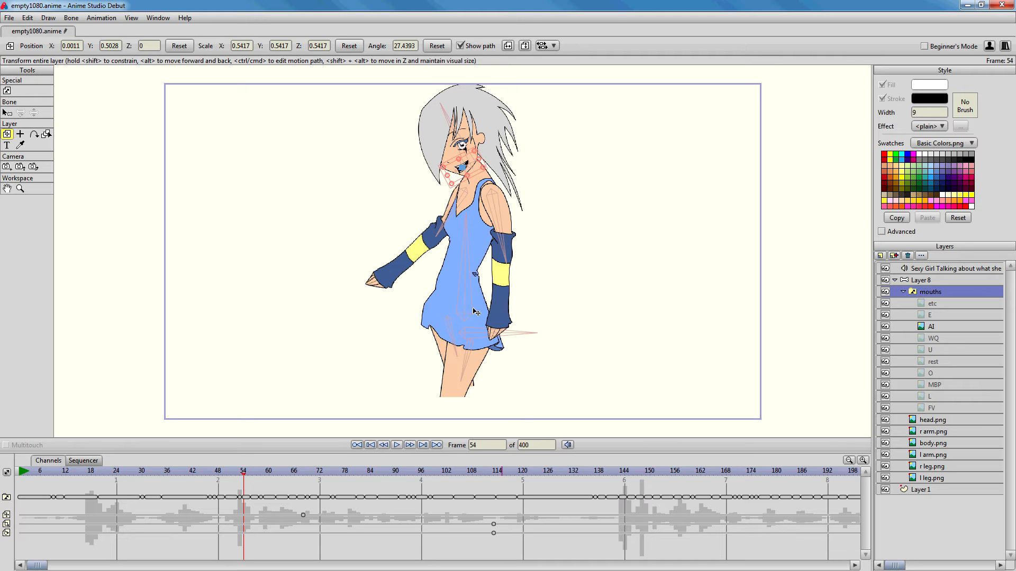
click(370, 446)
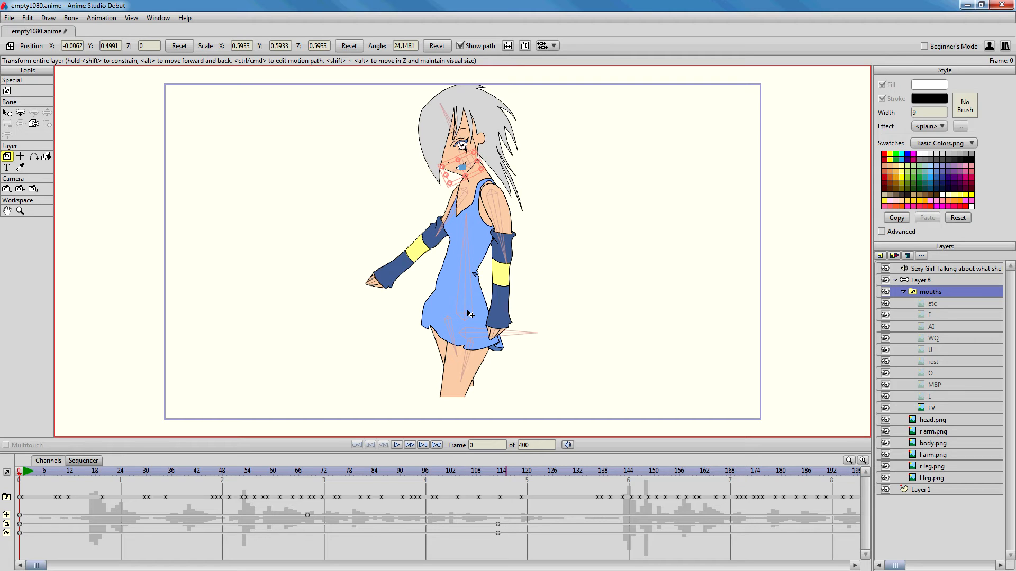
click(921, 280)
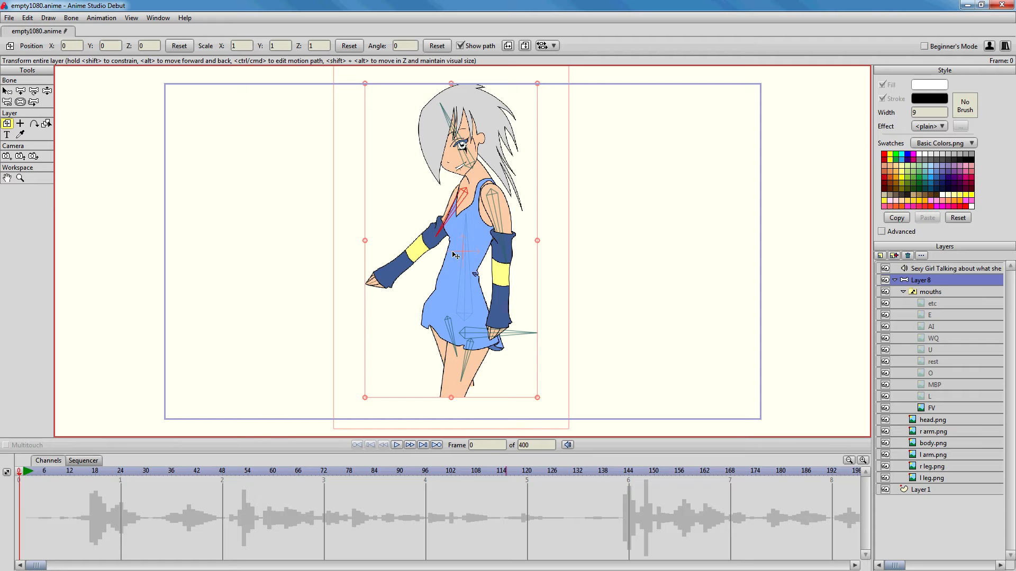
drag(465, 256, 466, 290)
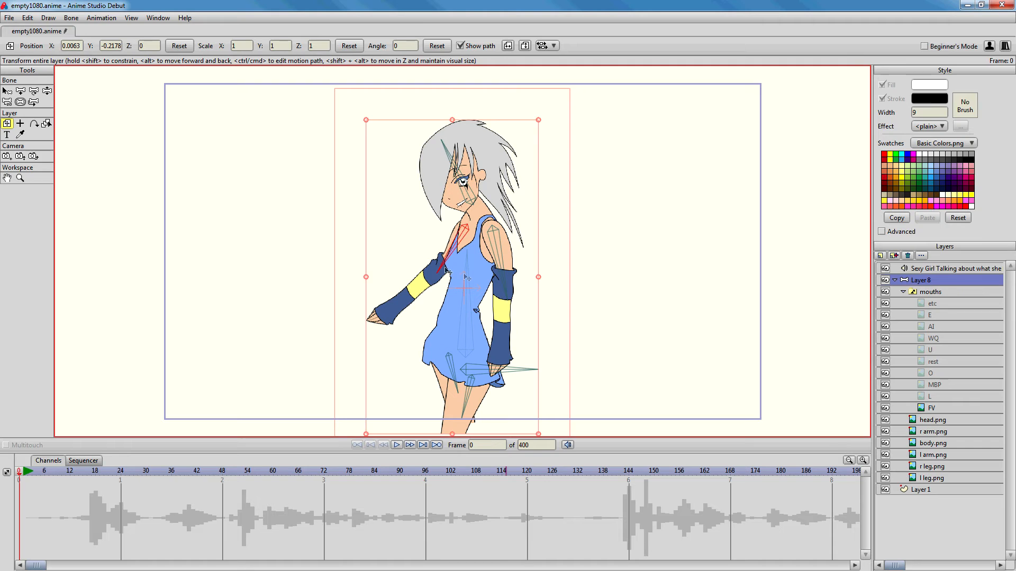
- Shift Layer 8 slightly to the right at frame 0 and test swinging the front arm bone in against the body
drag(444, 270, 448, 272)
key(z)
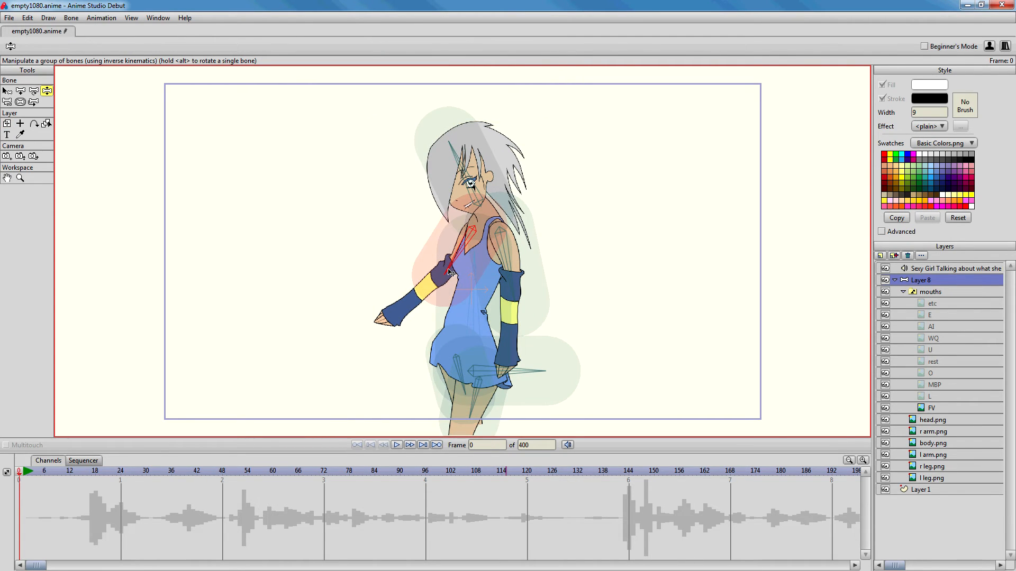
drag(453, 273, 472, 278)
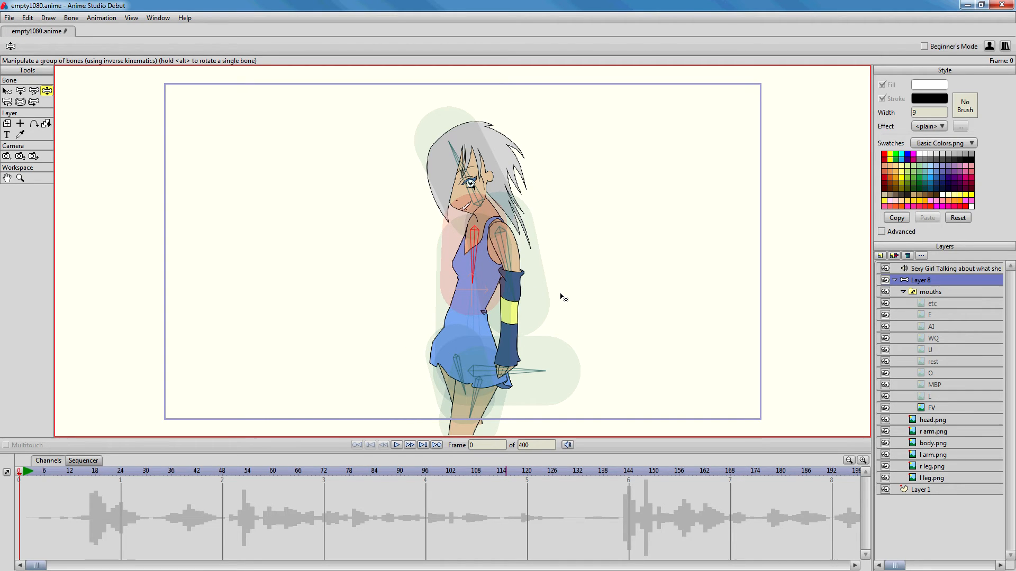
- Scrub the first frames of the timeline and test the front arm bone's swing again at frame 0
click(23, 472)
mouse_move(79, 475)
mouse_down()
mouse_move(108, 475)
mouse_move(19, 475)
mouse_move(130, 479)
mouse_move(9, 483)
mouse_up()
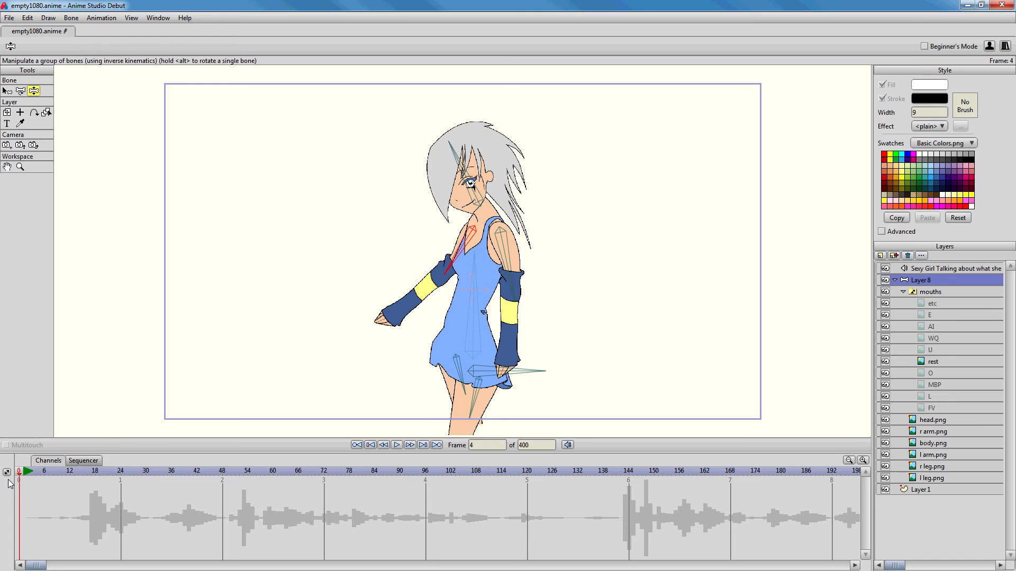
drag(451, 273, 426, 328)
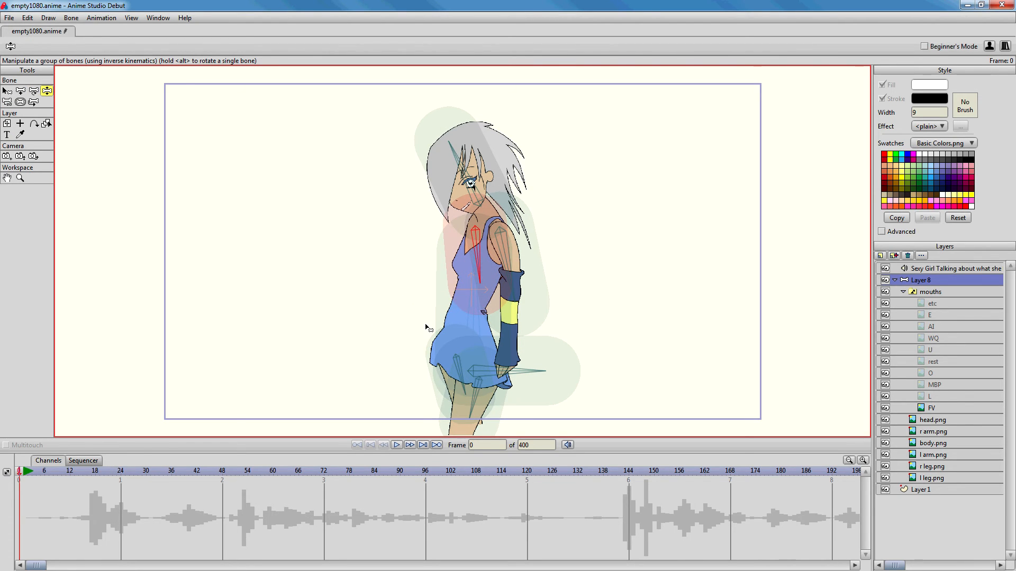
mouse_move(21, 475)
mouse_down()
mouse_move(89, 482)
mouse_move(20, 480)
mouse_up()
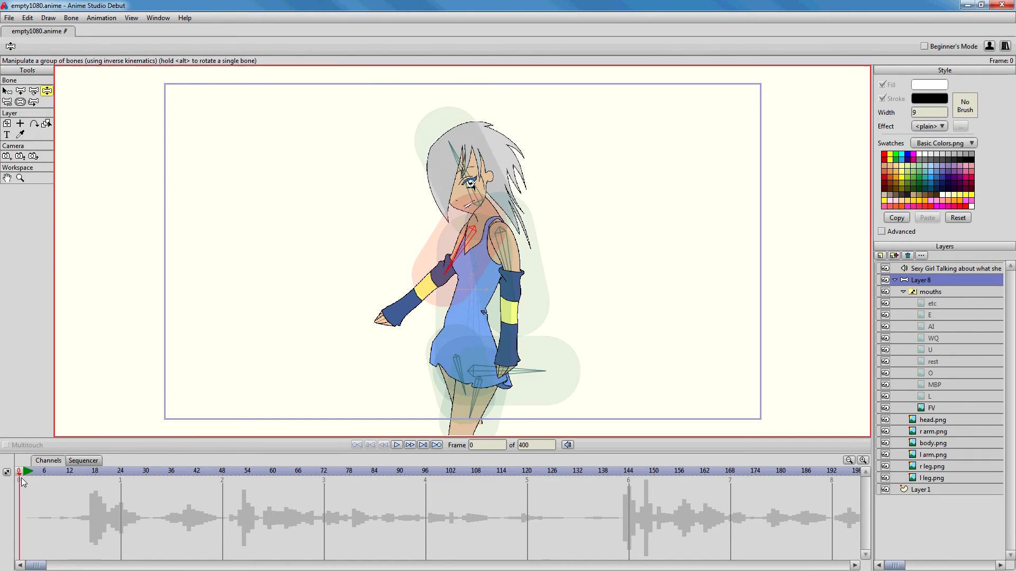
- Pose the front arm down against the body at frame 1, and swing it forward at frame 18
key(Right)
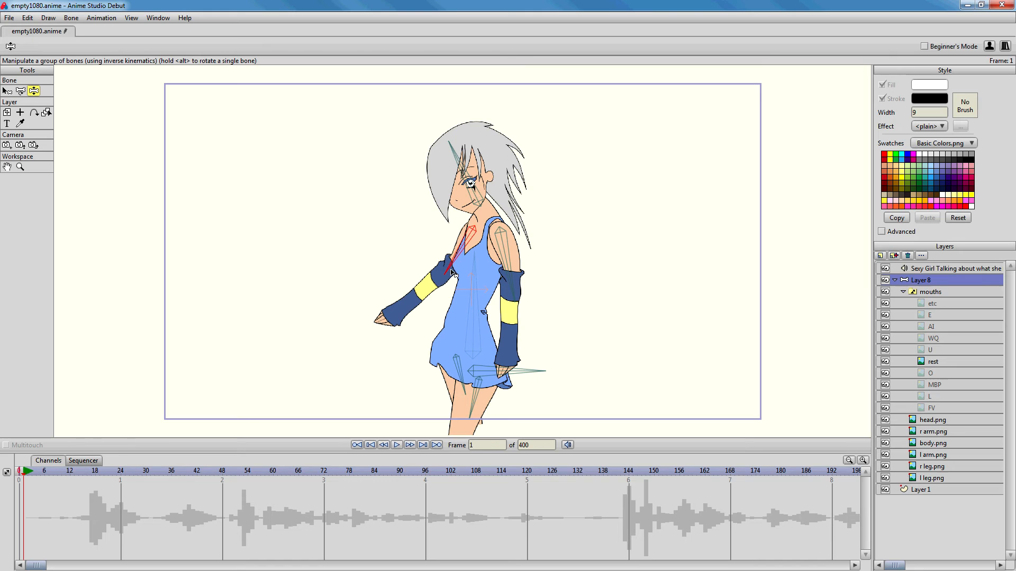
drag(449, 273, 471, 280)
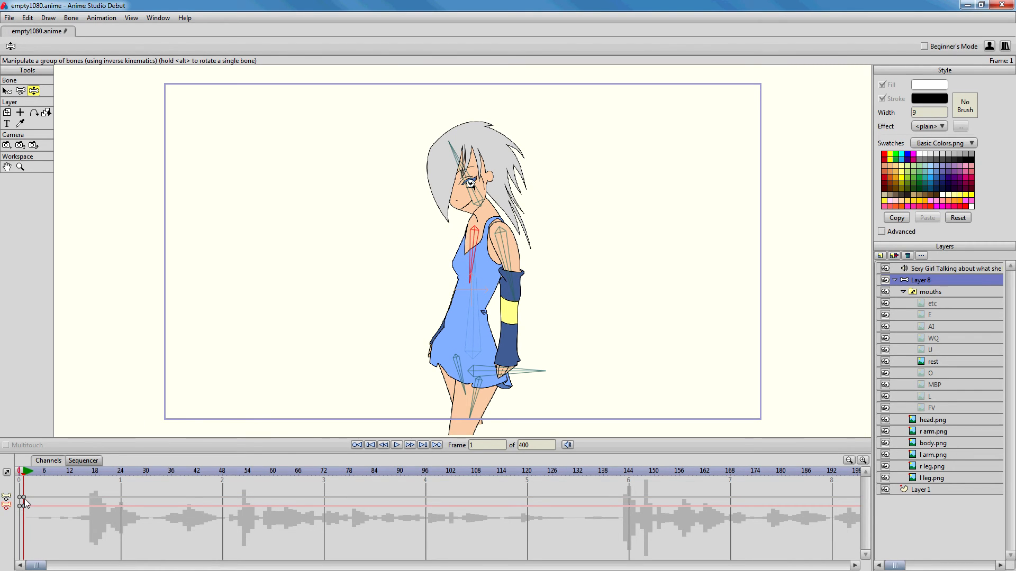
drag(22, 476, 87, 479)
drag(469, 284, 448, 272)
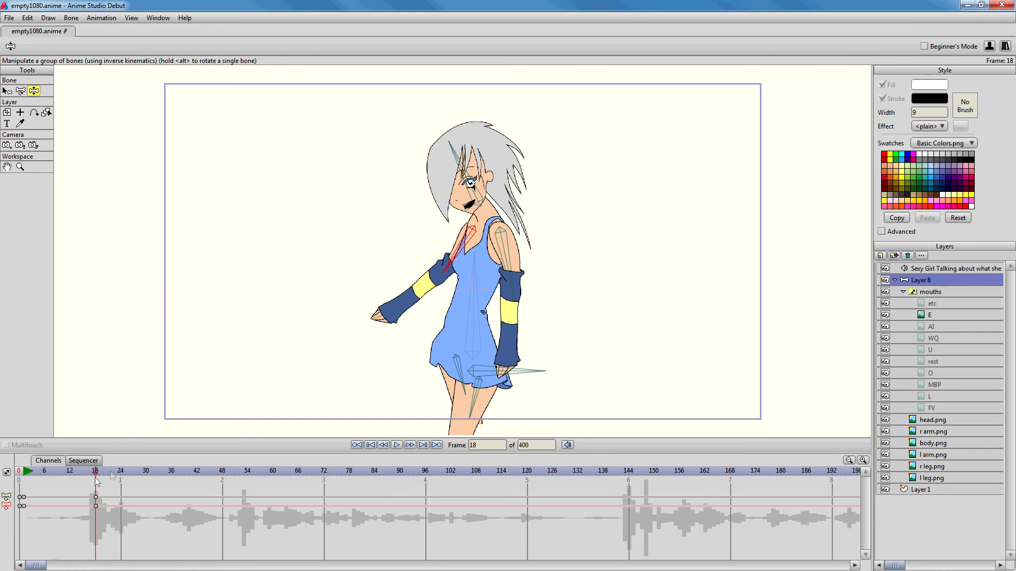
- Play the opening frames to review the front arm's swing, and stop shortly after frame 18
drag(97, 479, 44, 471)
click(397, 445)
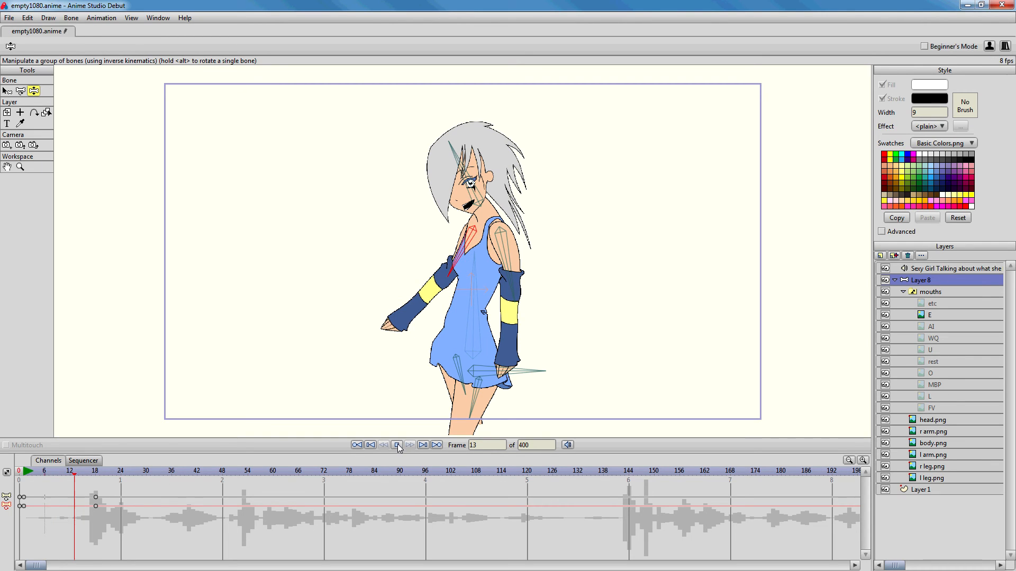
click(397, 446)
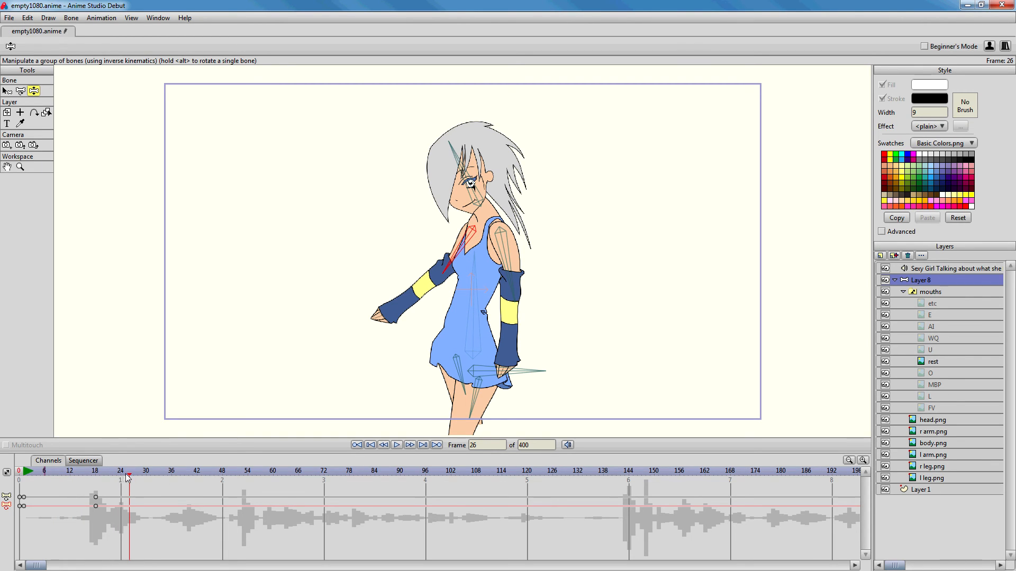
- Lean the torso bone slightly forward at frame 35
drag(125, 476, 95, 476)
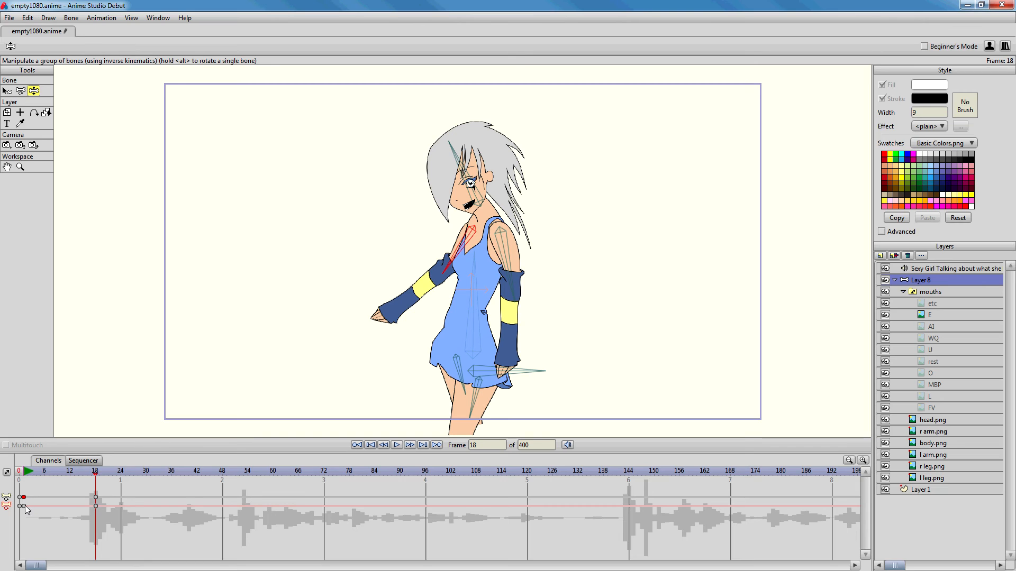
drag(95, 475, 169, 479)
drag(475, 260, 470, 256)
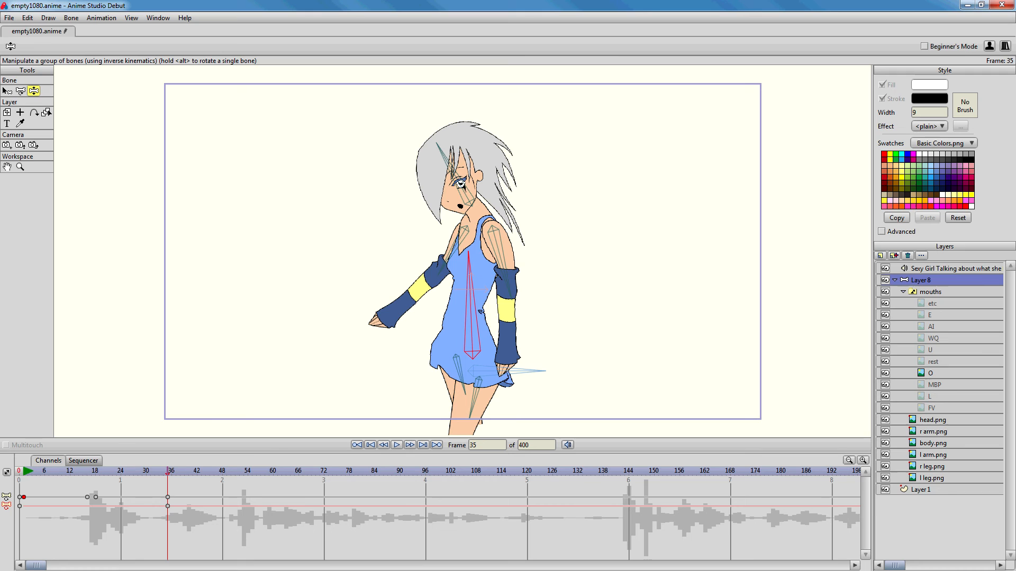